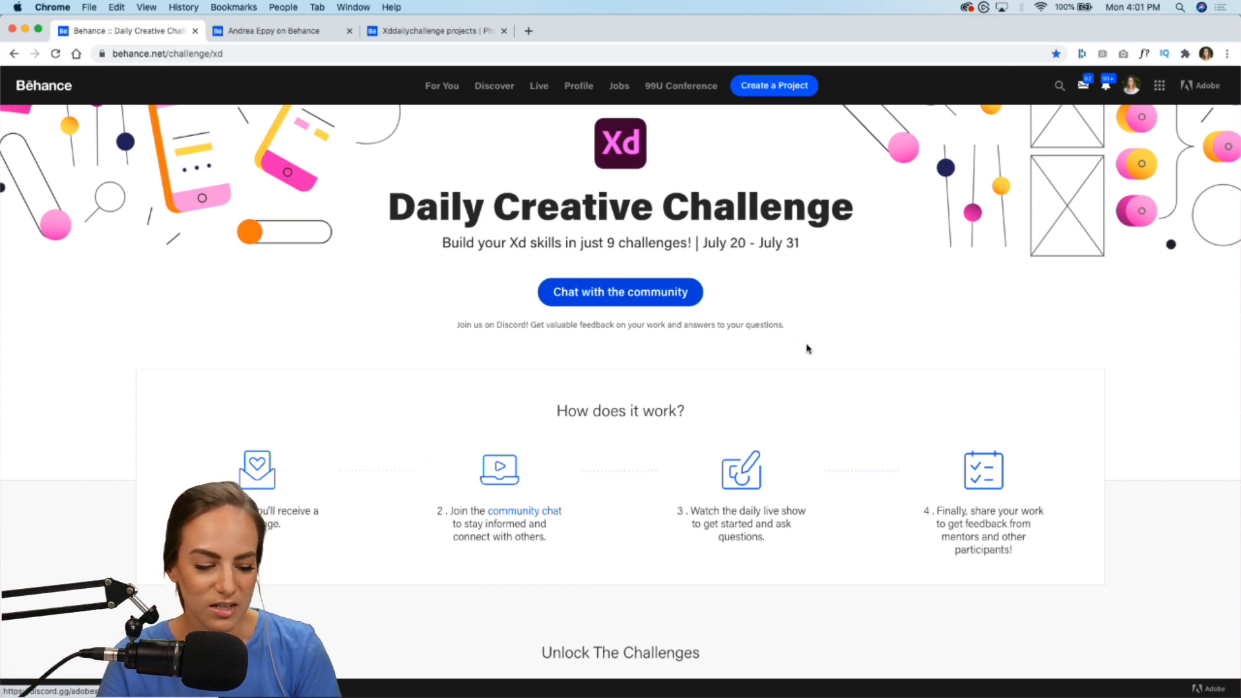
Open the starter files for the July 27 Homepage Design challenge from the Daily Creative Challenge page.
scroll(845, 351, down, 2)
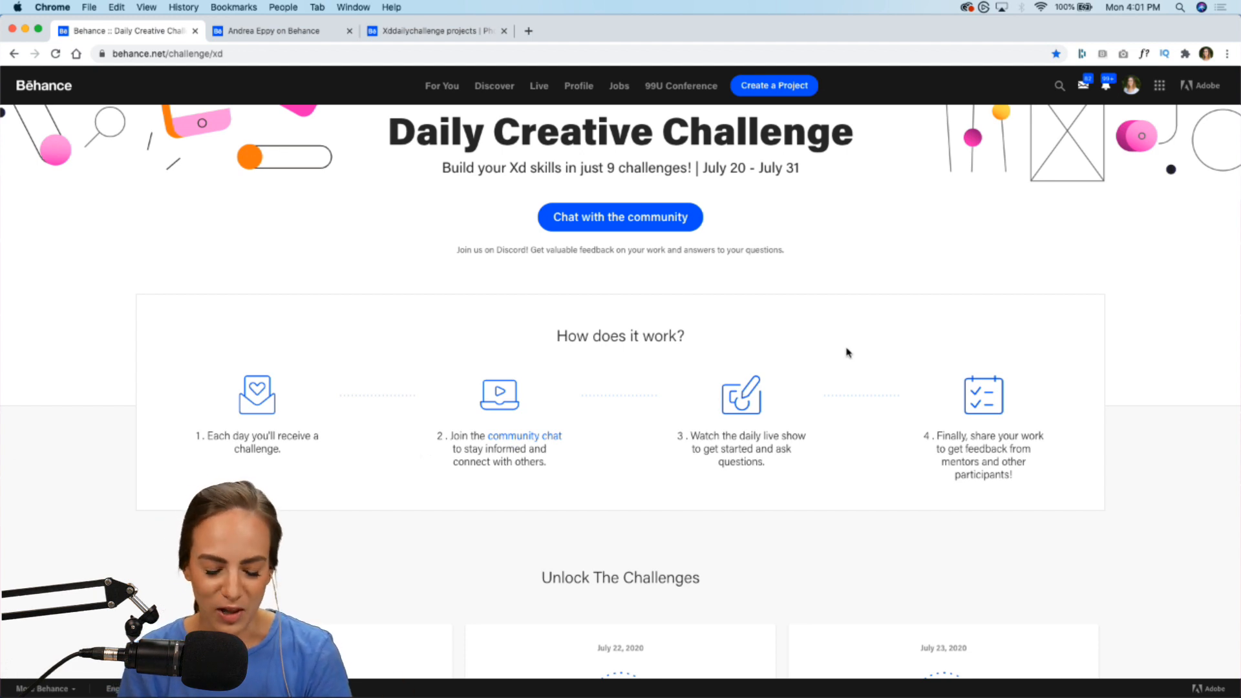
scroll(848, 352, down, 3)
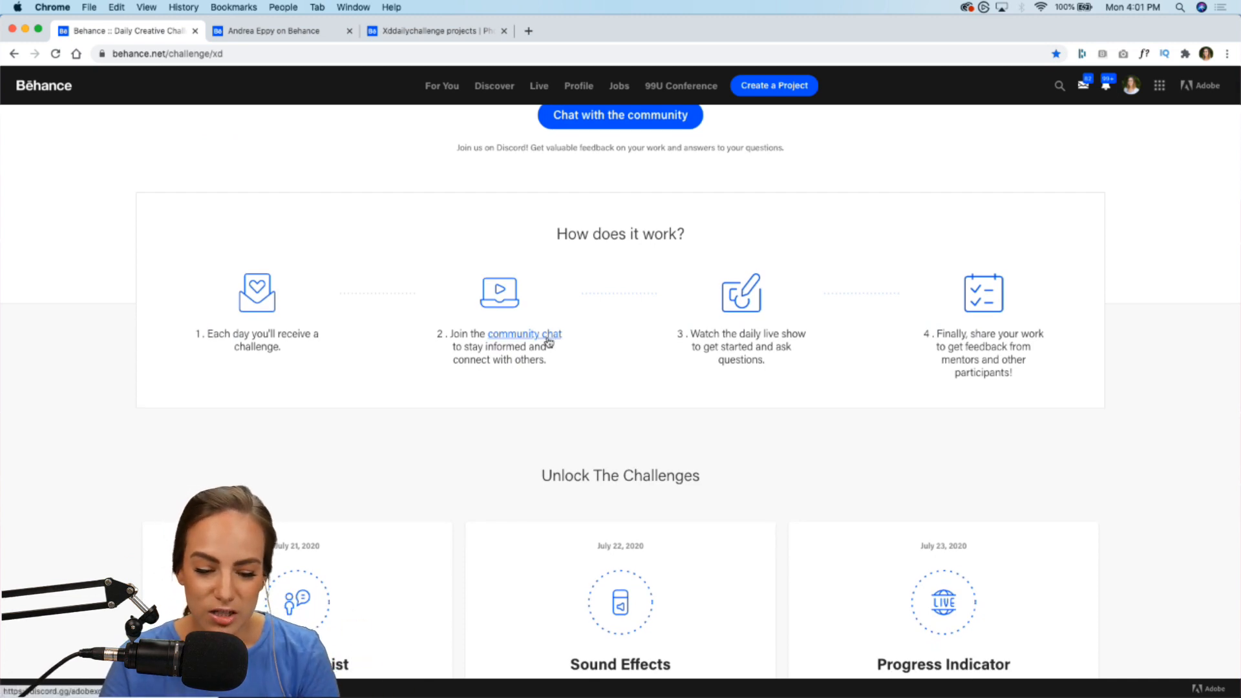
scroll(548, 341, down, 3)
scroll(548, 341, down, 4)
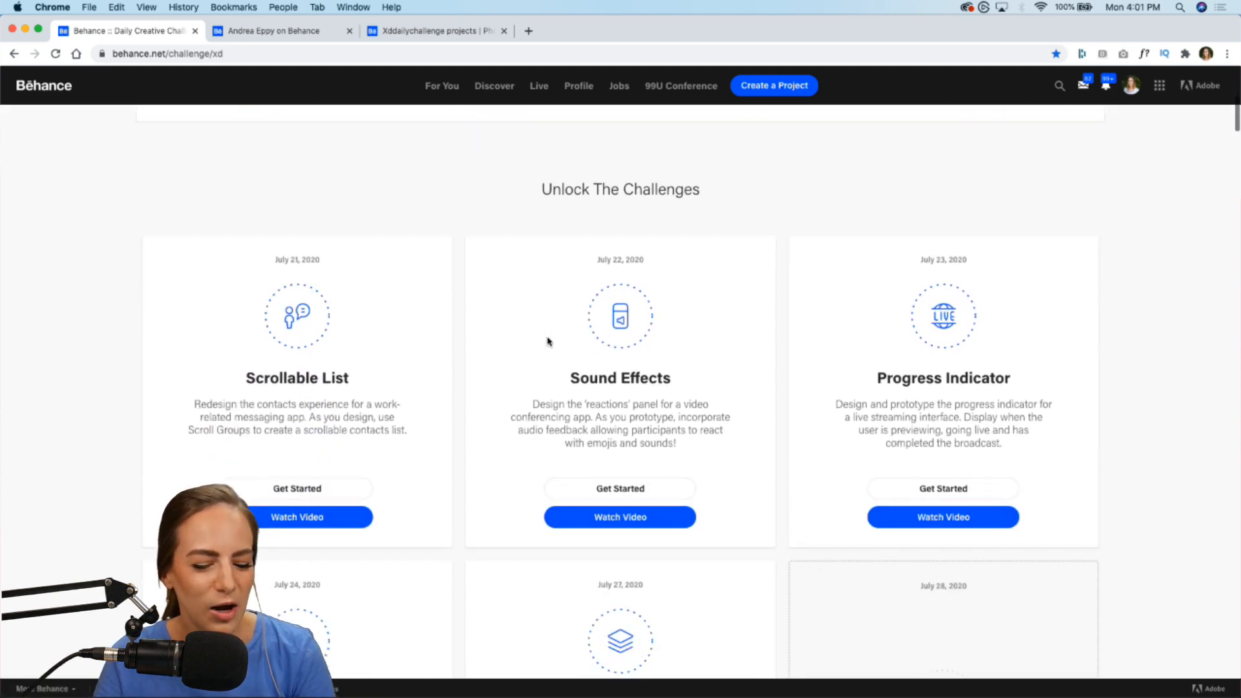
scroll(548, 341, down, 5)
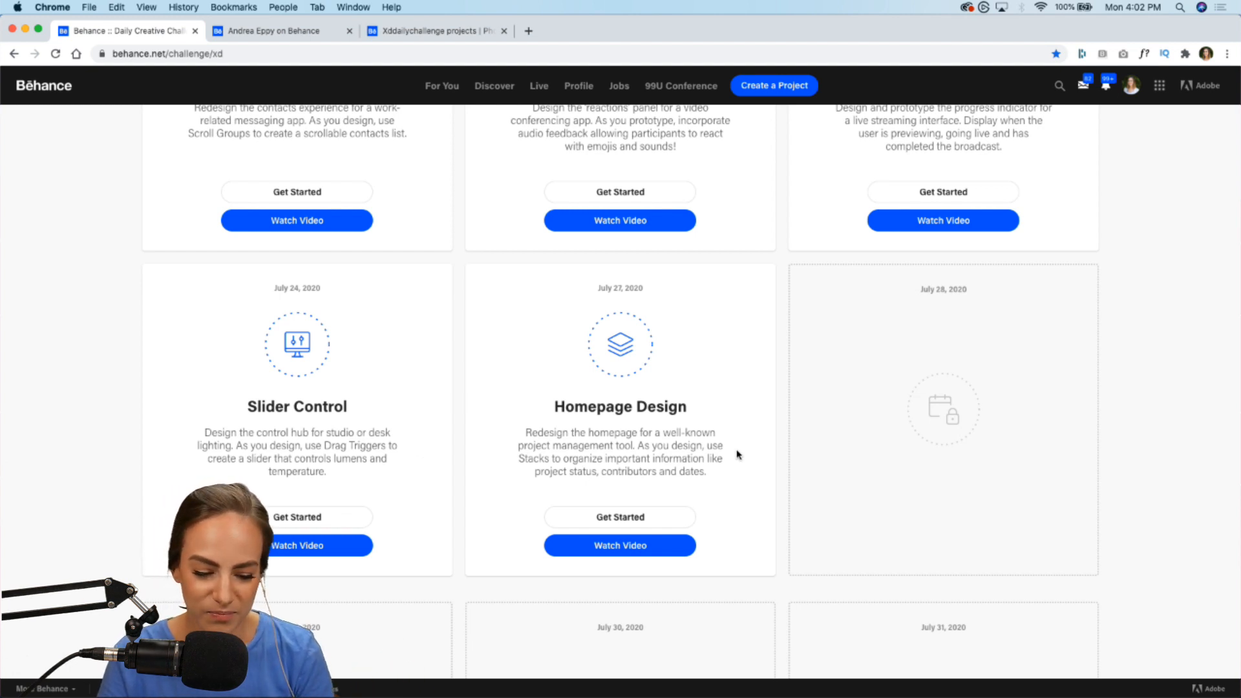
click(672, 510)
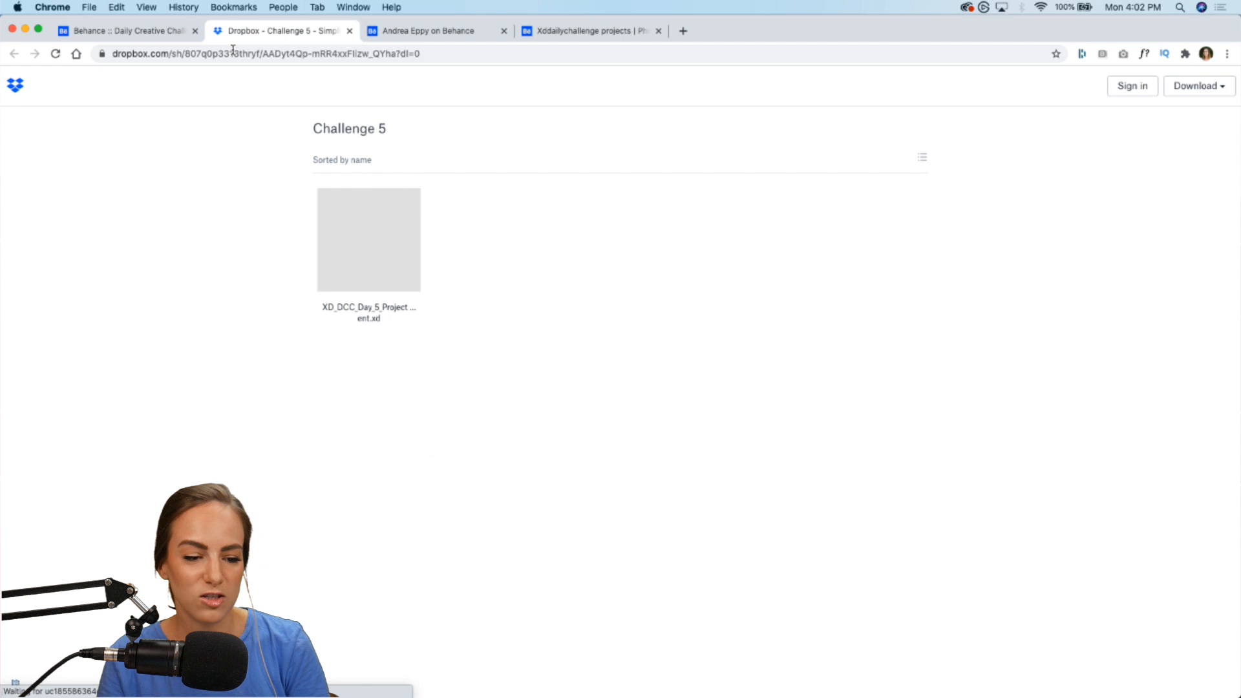
Download the Challenge 5 folder from Dropbox, return to the Behance challenge page and dismiss the downloads bar.
click(1203, 90)
click(1176, 118)
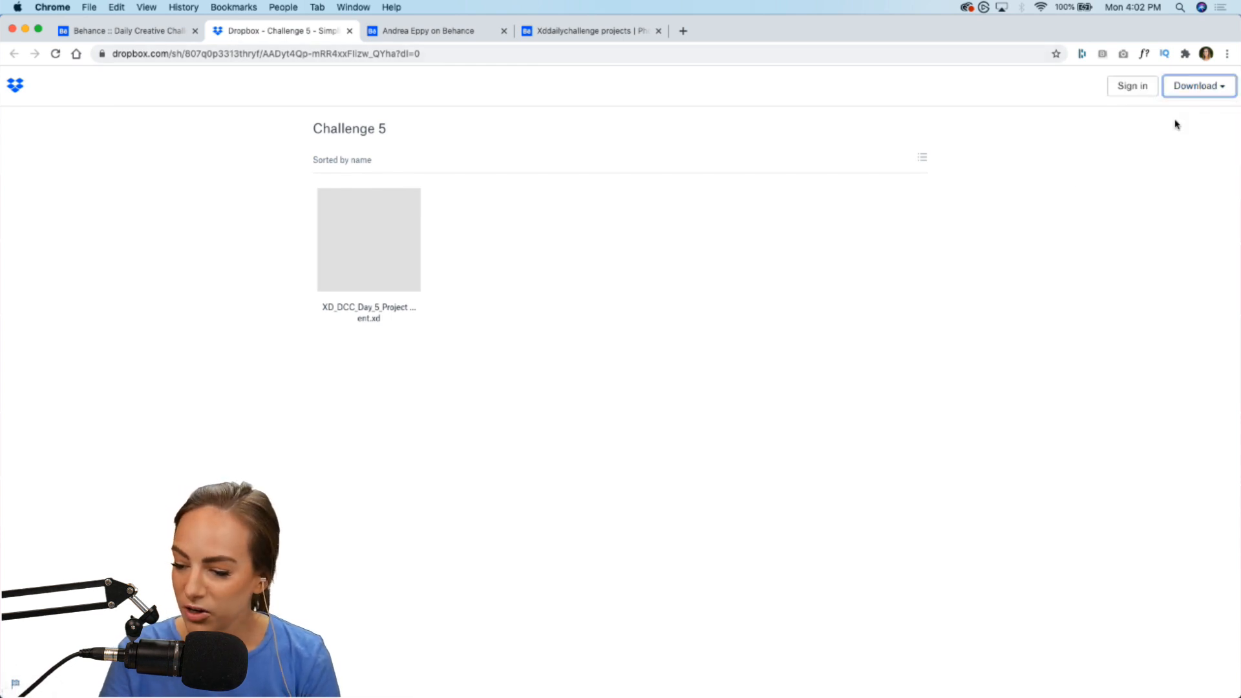
click(126, 31)
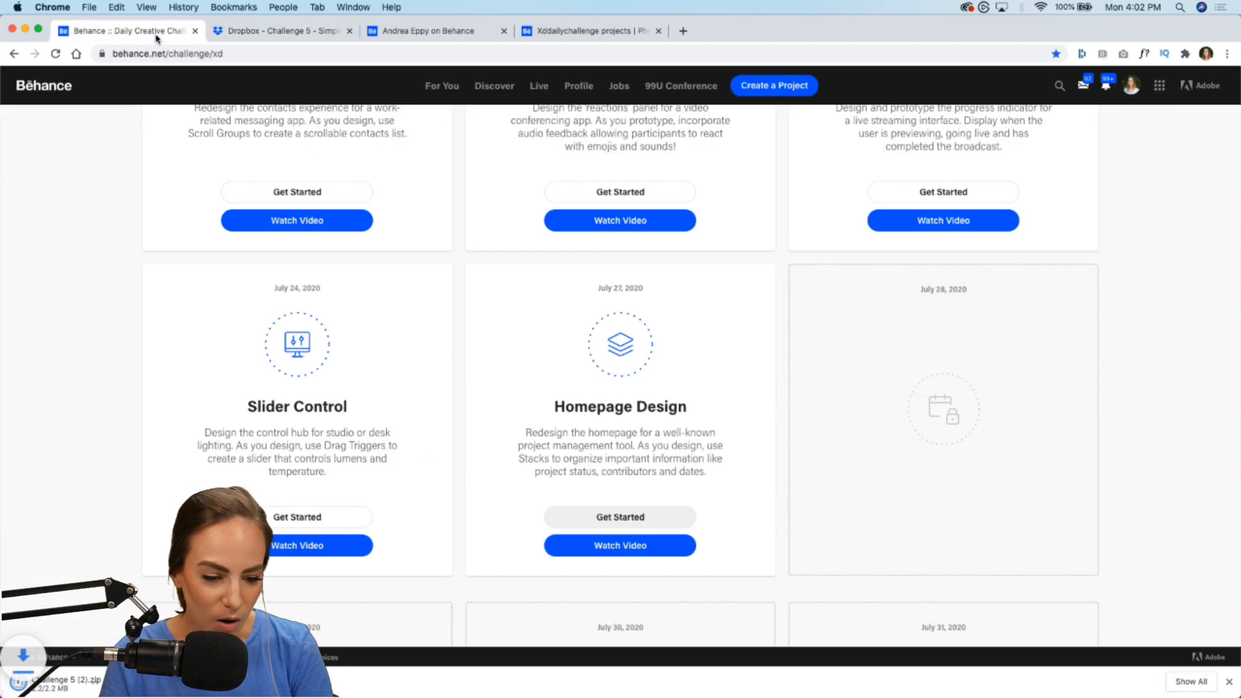
click(767, 678)
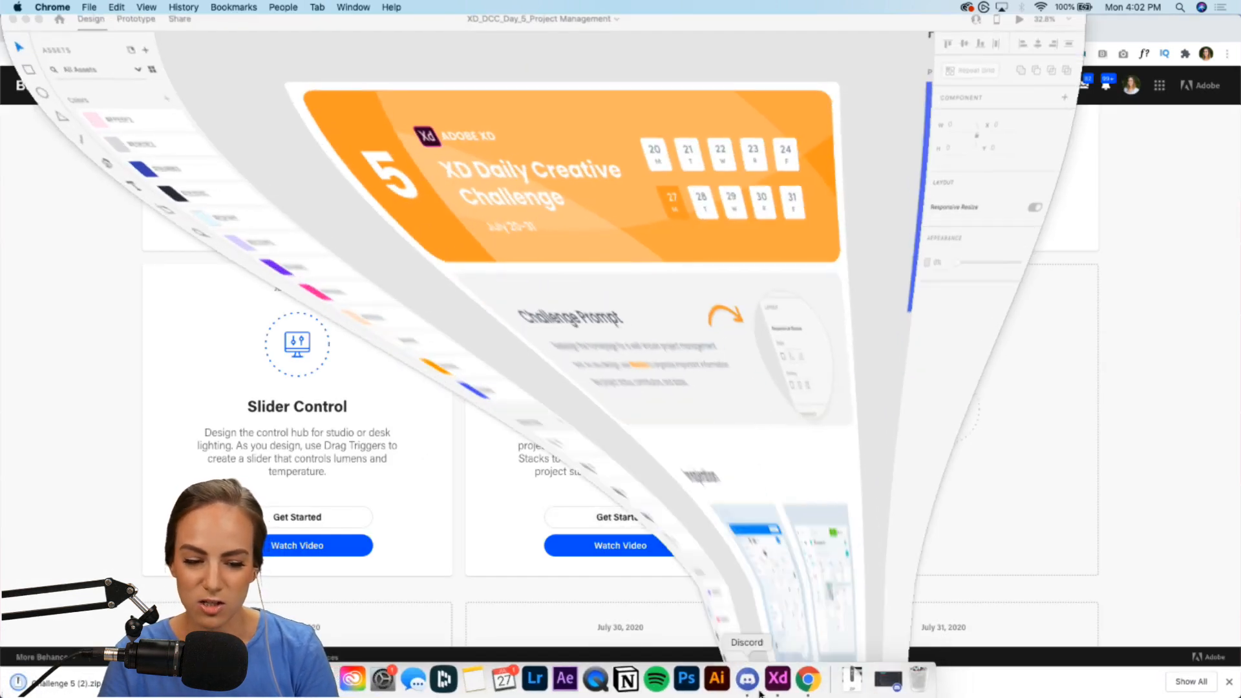
click(1157, 305)
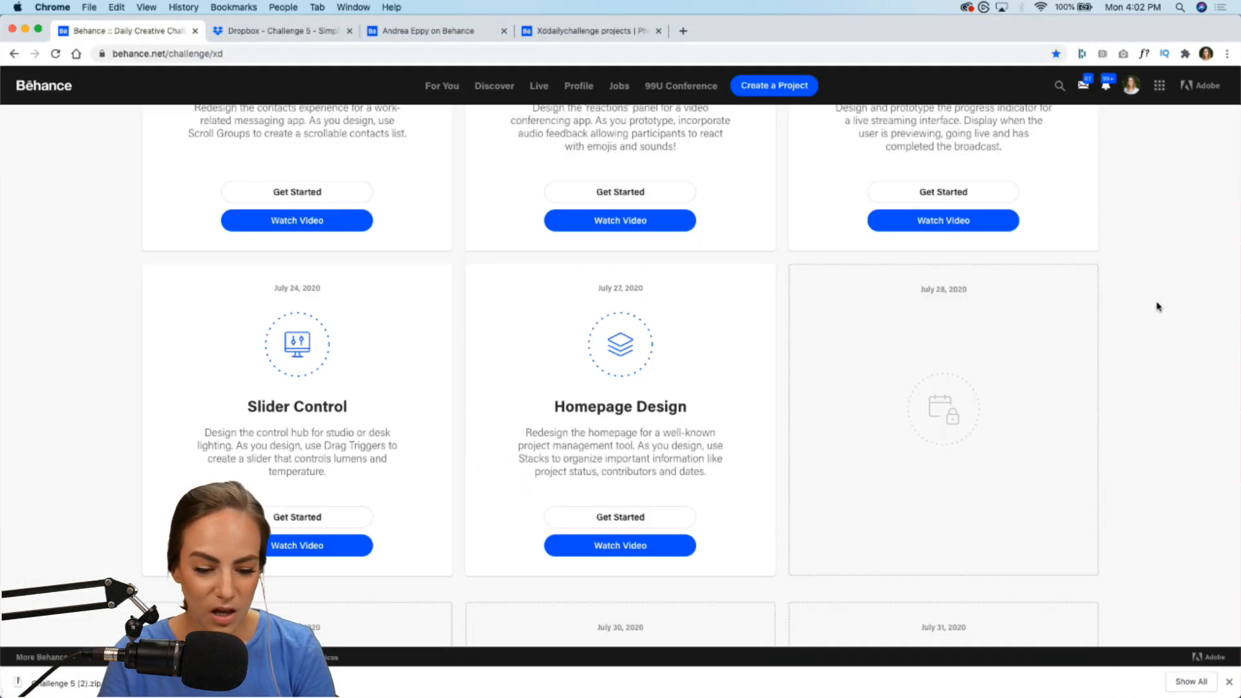
click(1229, 682)
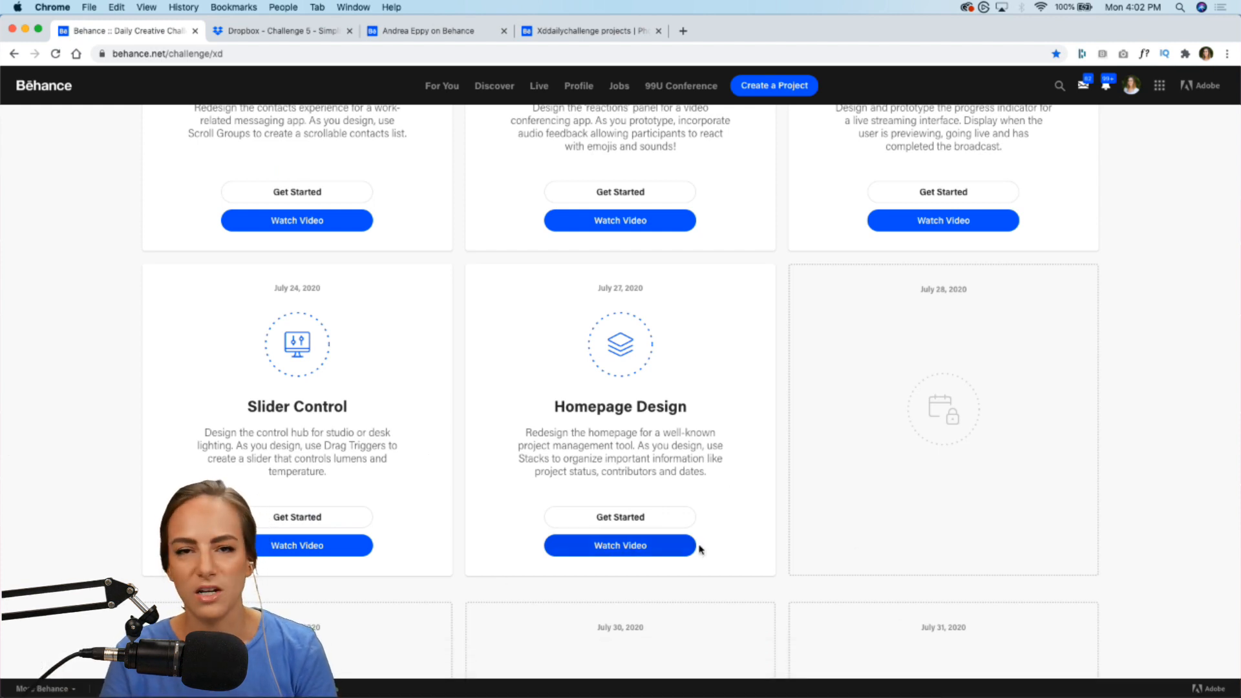
Switch to Discord and view the Day 4 gore slider submission enlarged in the current-challenge channel.
scroll(882, 544, down, 10)
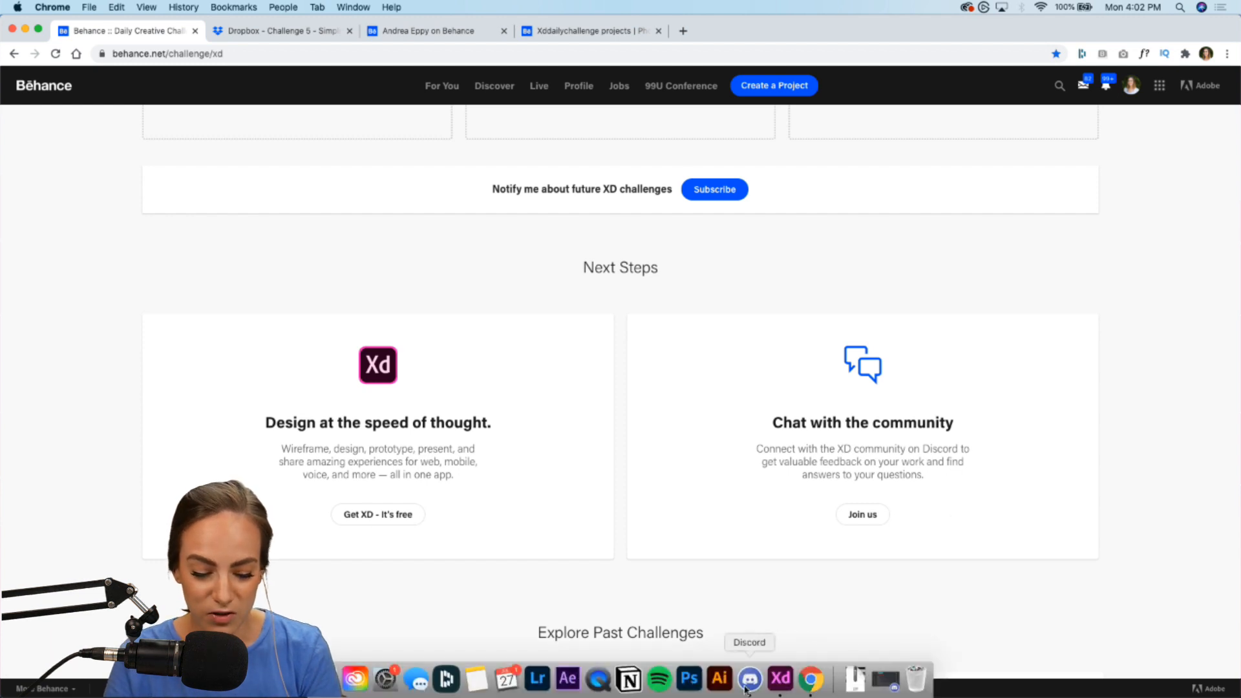
click(751, 688)
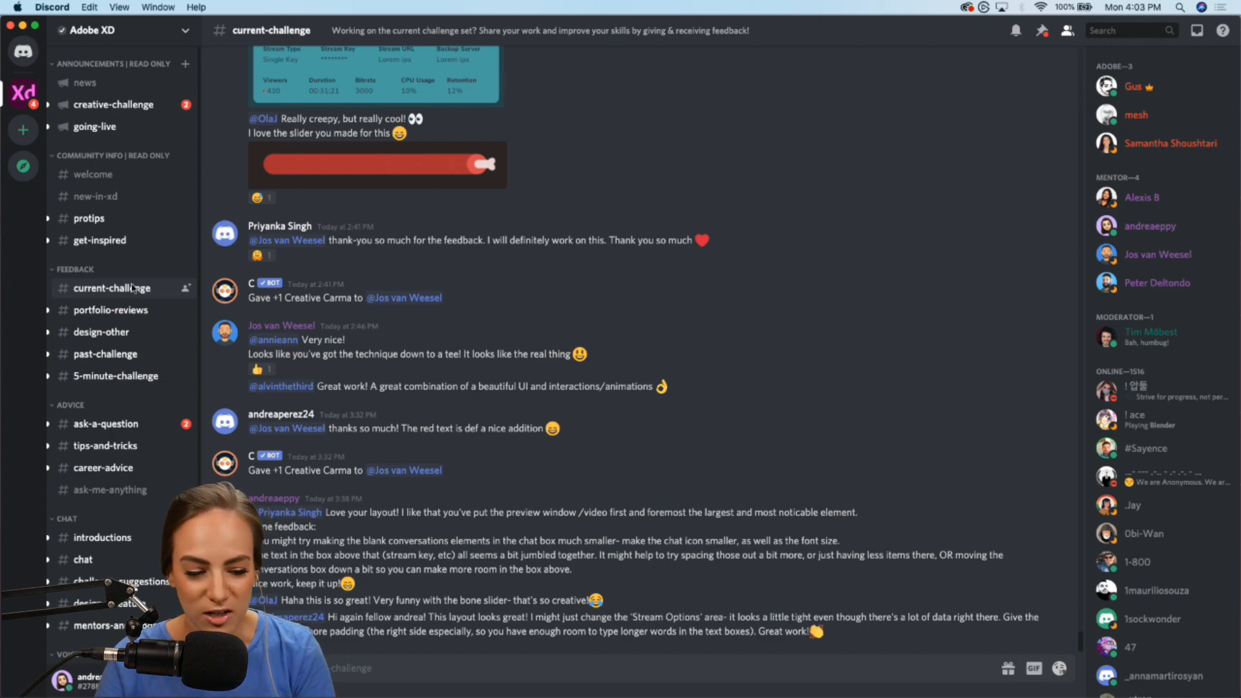
scroll(580, 301, up, 10)
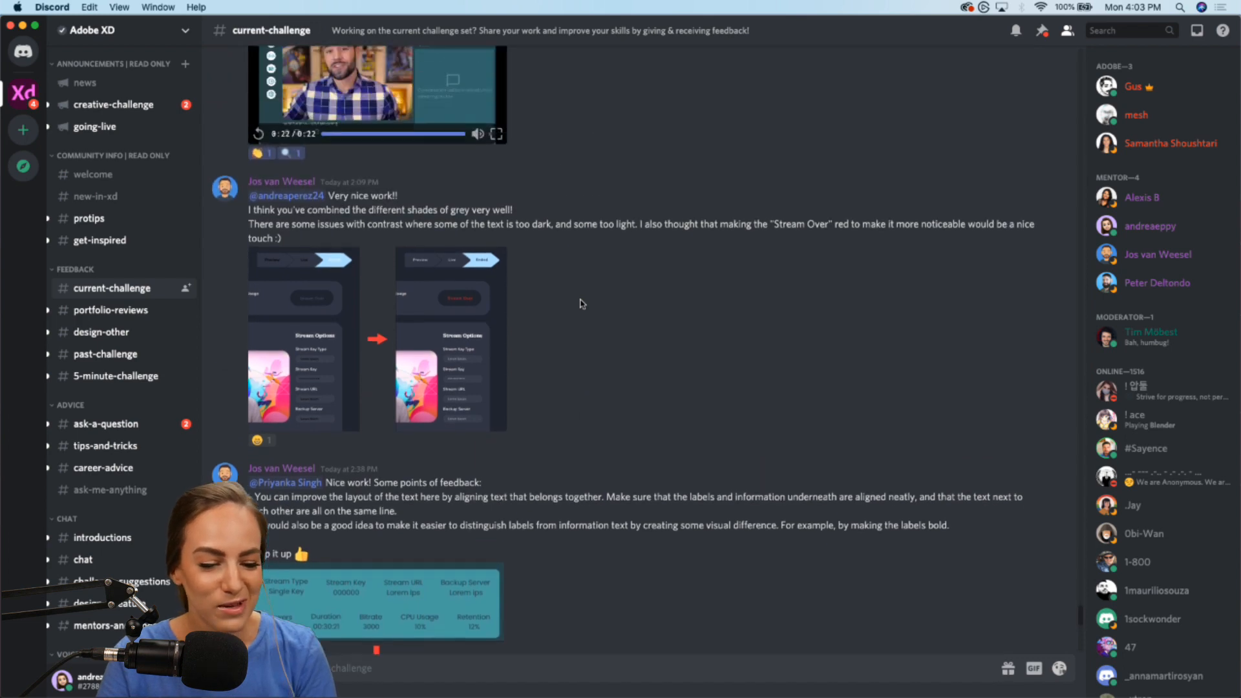
scroll(582, 303, up, 8)
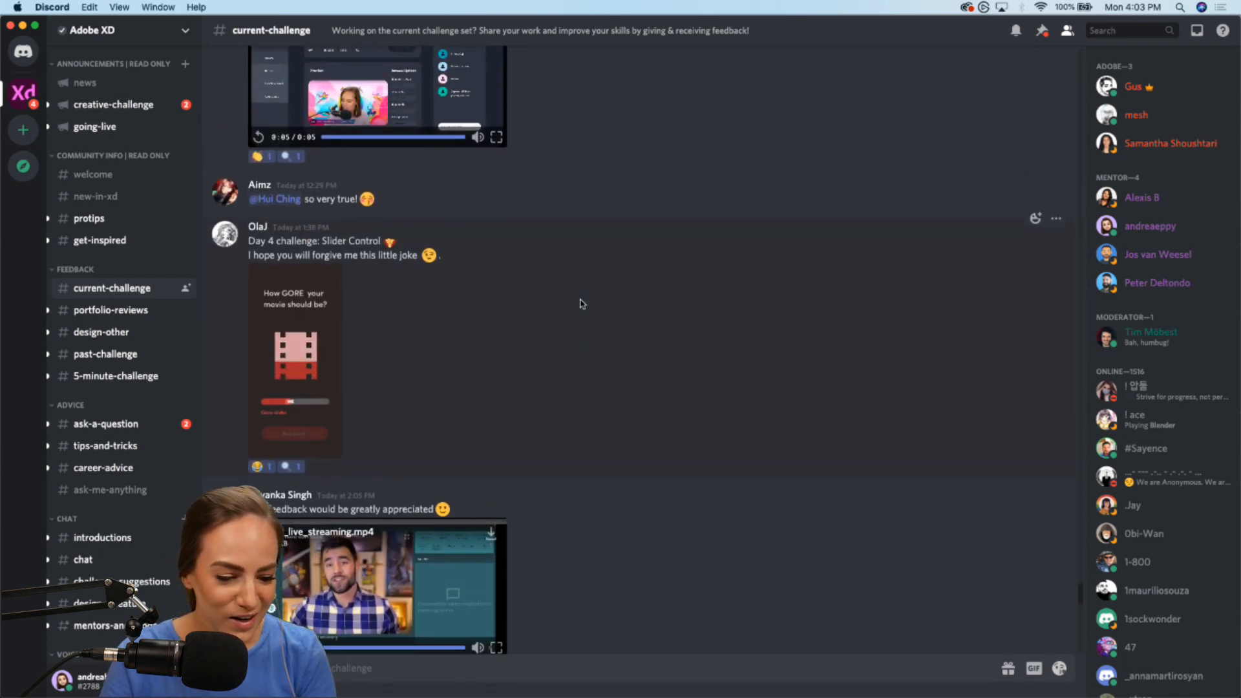
click(311, 325)
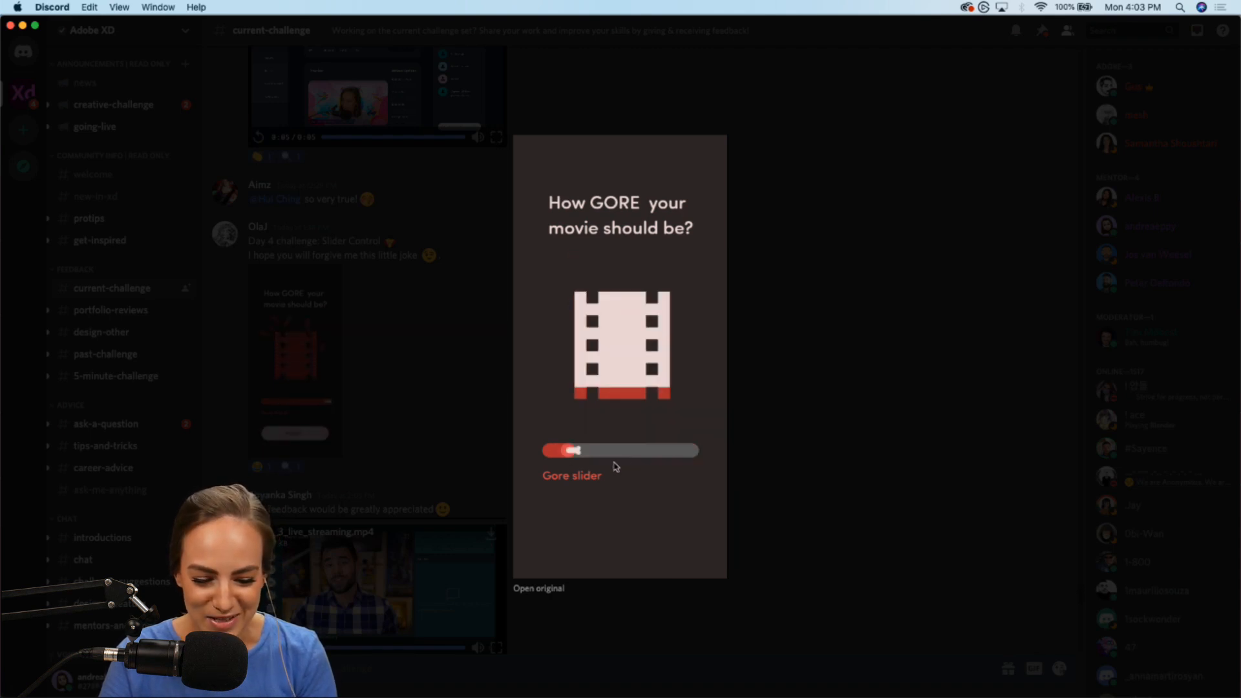
click(784, 457)
Watch the XD_DCC_Day_3_Livestreaming.mp4 submission in full screen and look through the earlier posts in the channel.
scroll(785, 457, up, 5)
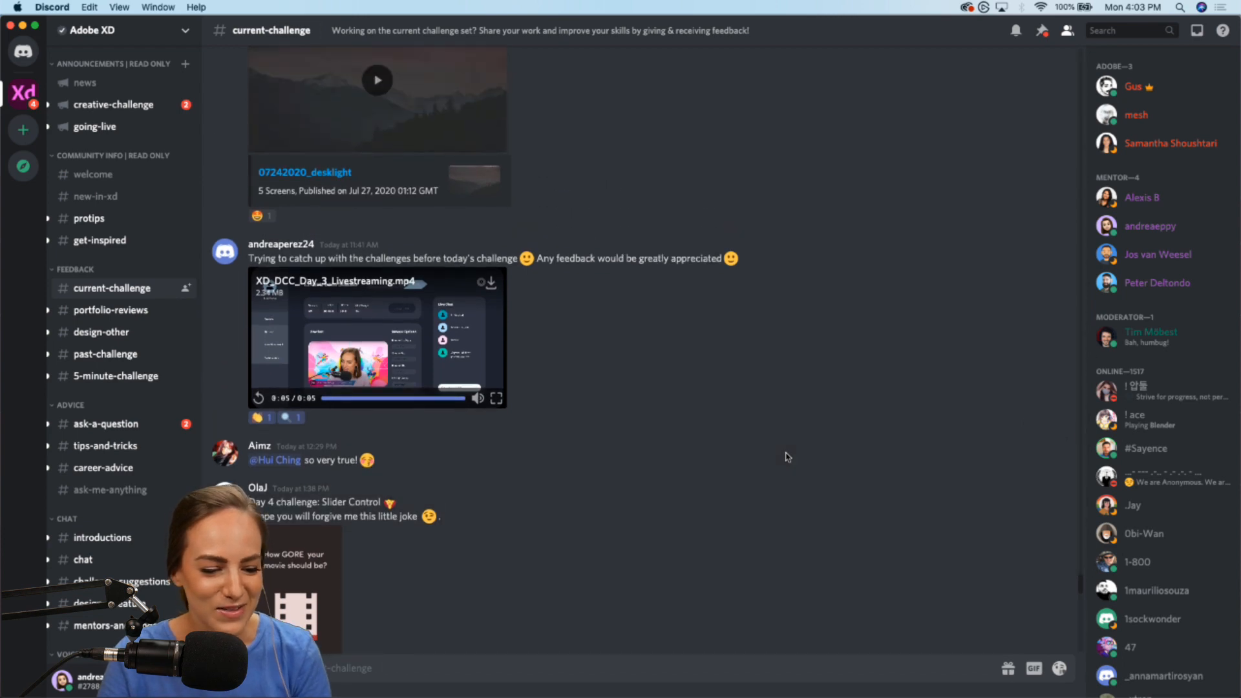
scroll(787, 457, up, 3)
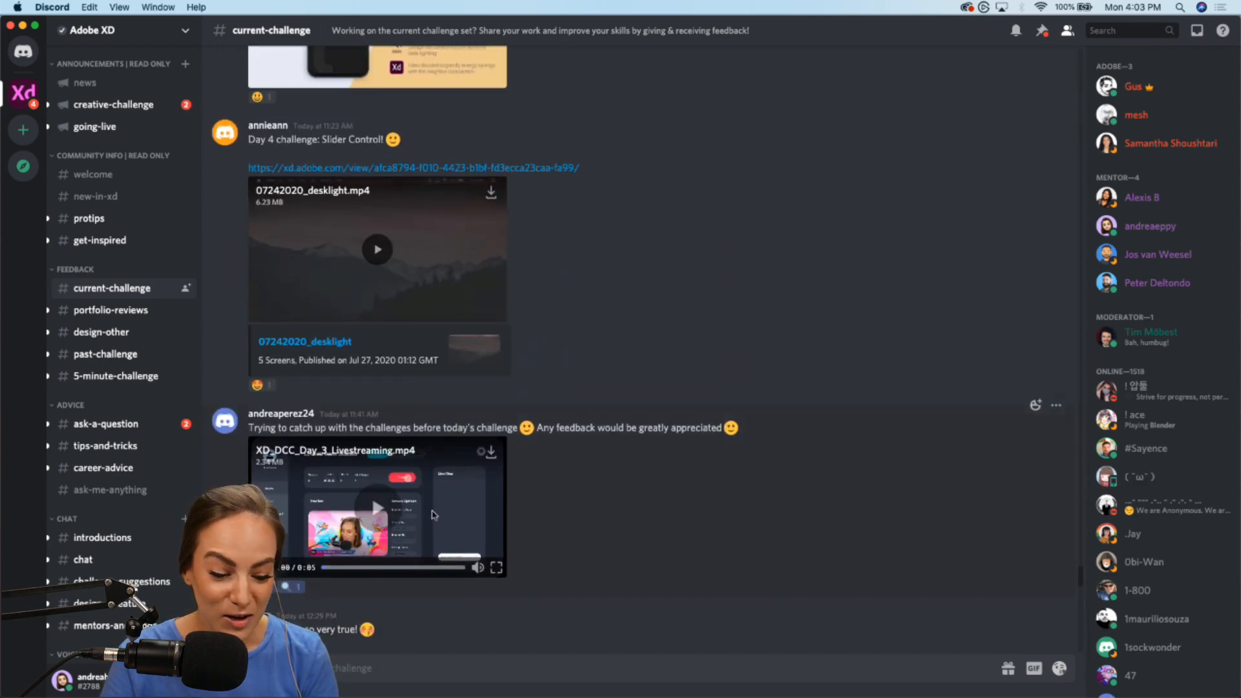
click(432, 515)
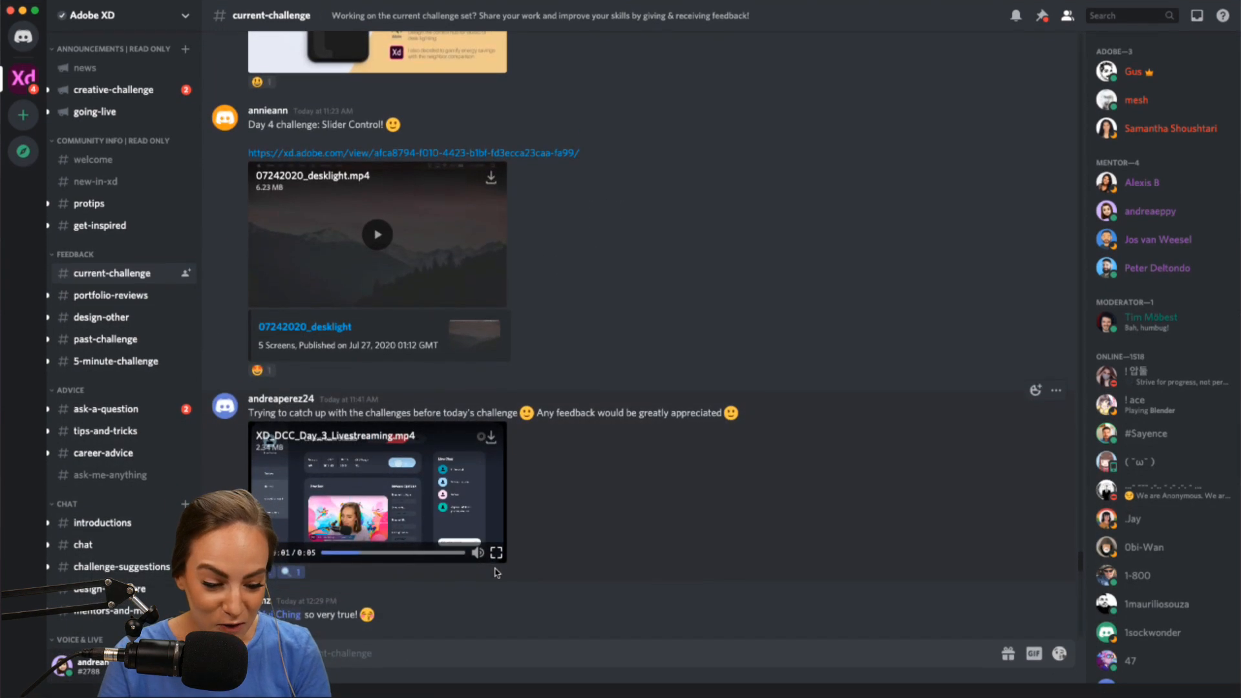
click(495, 553)
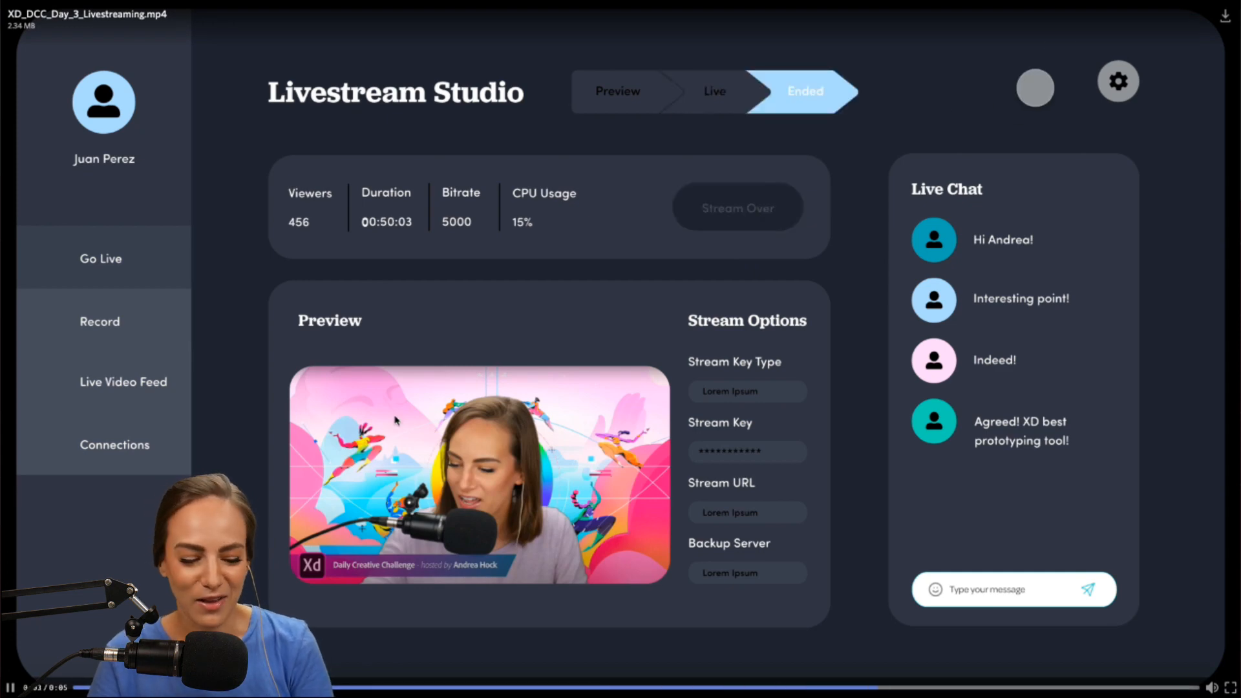
click(1230, 687)
scroll(515, 391, up, 10)
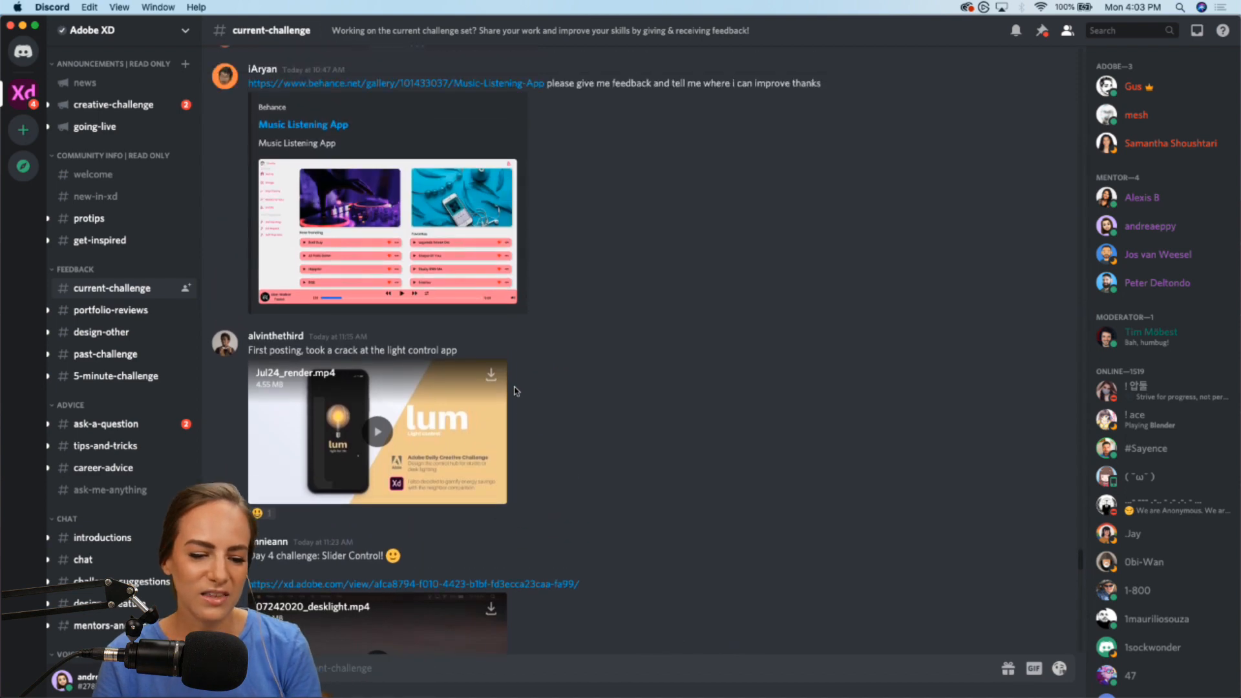
scroll(515, 391, up, 5)
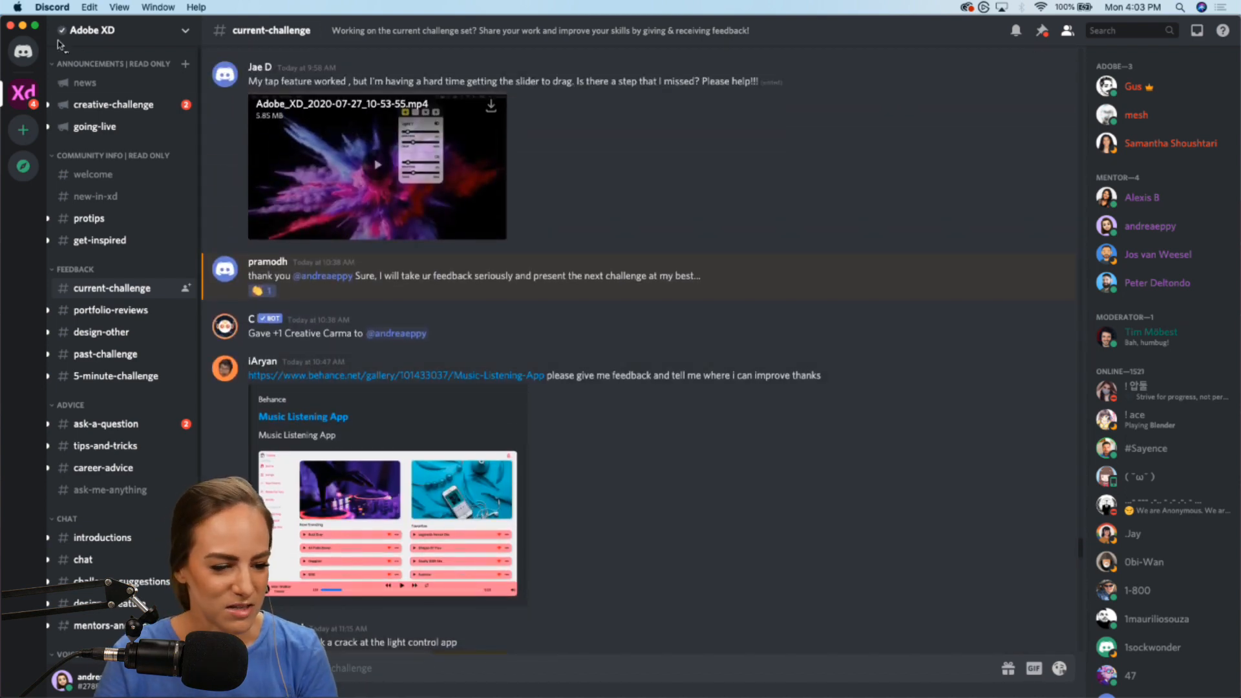
Hide Discord, switch to the XD_DCC_Day_5_Project Management document in Adobe XD and enlarge its window to fill the screen.
click(22, 25)
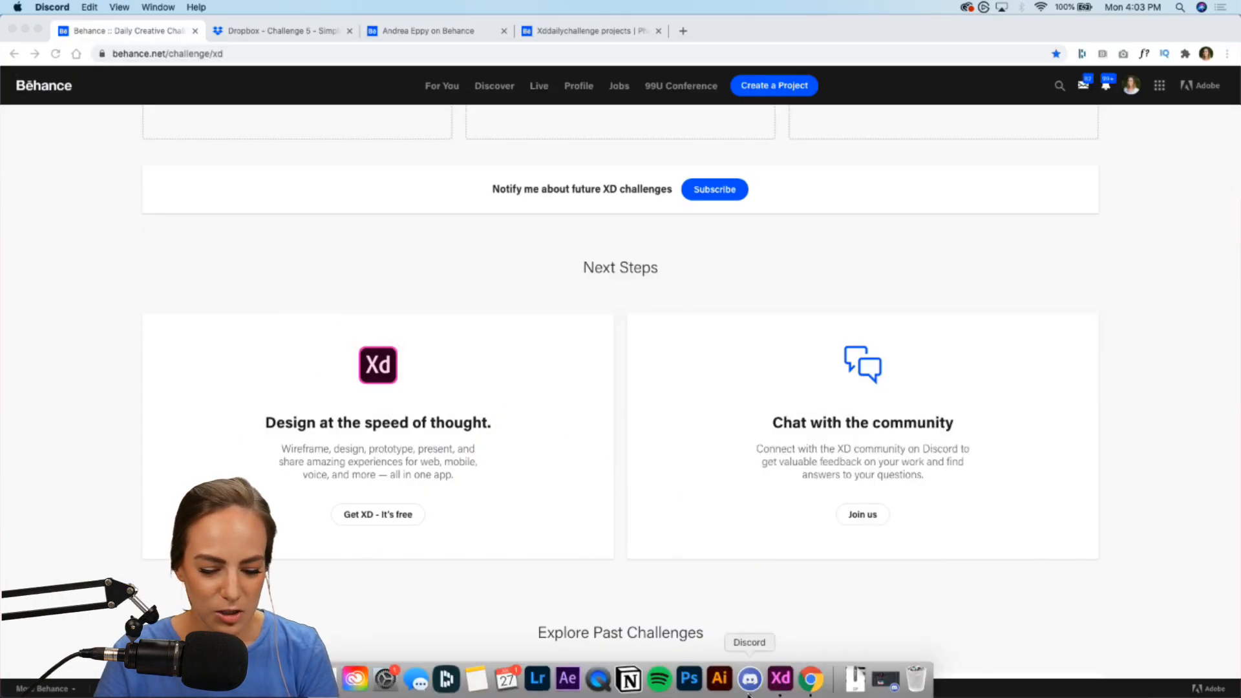
click(784, 693)
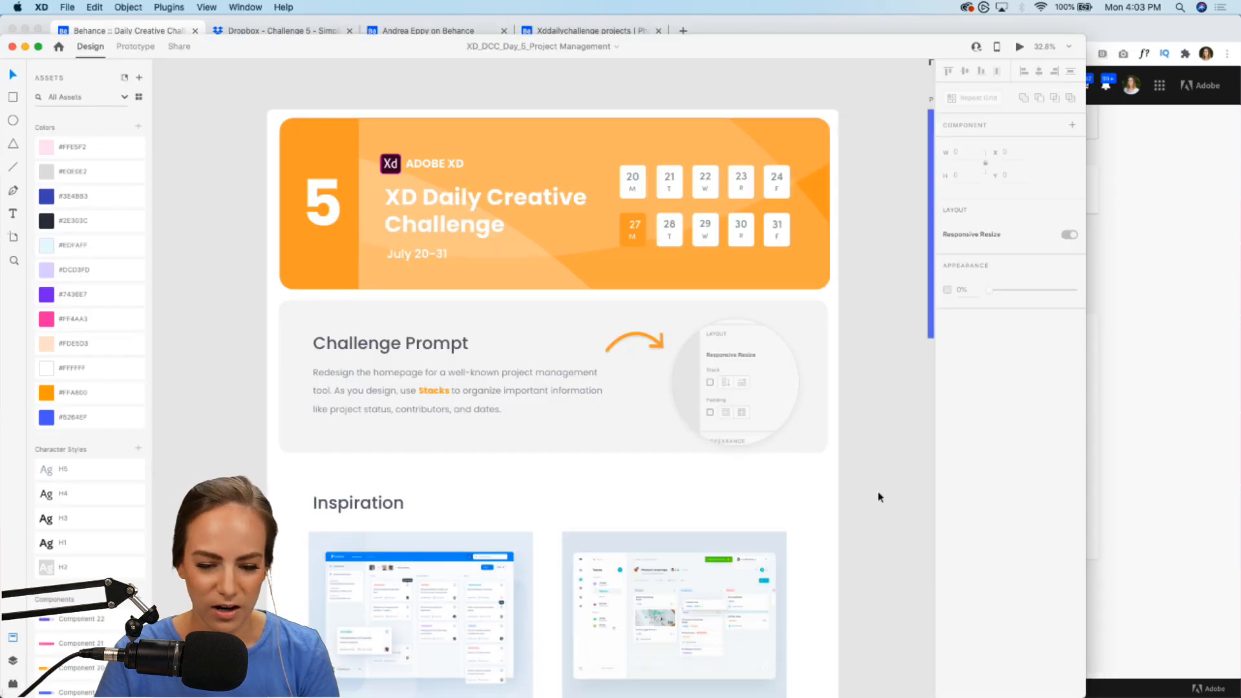
drag(1085, 38, 1240, 15)
scroll(891, 381, left, 2)
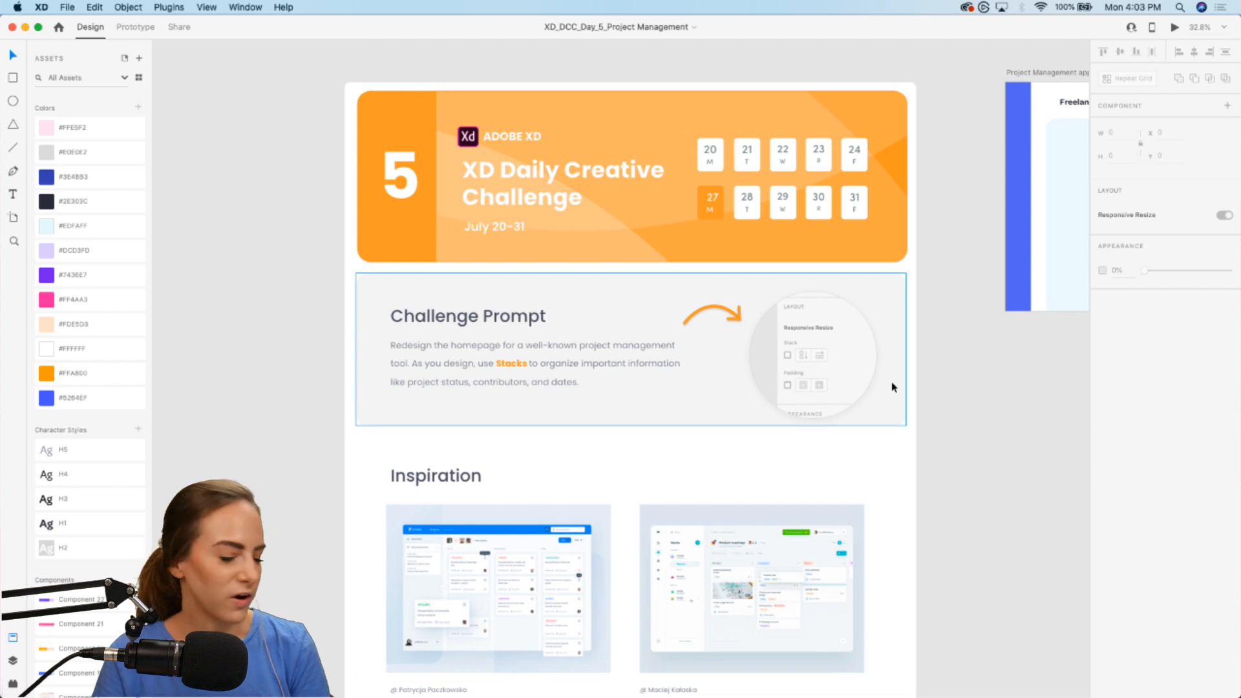
Read the Challenge Prompt and select its circular Stack illustration to look at the Responsive Resize layout options.
scroll(892, 387, down, 2)
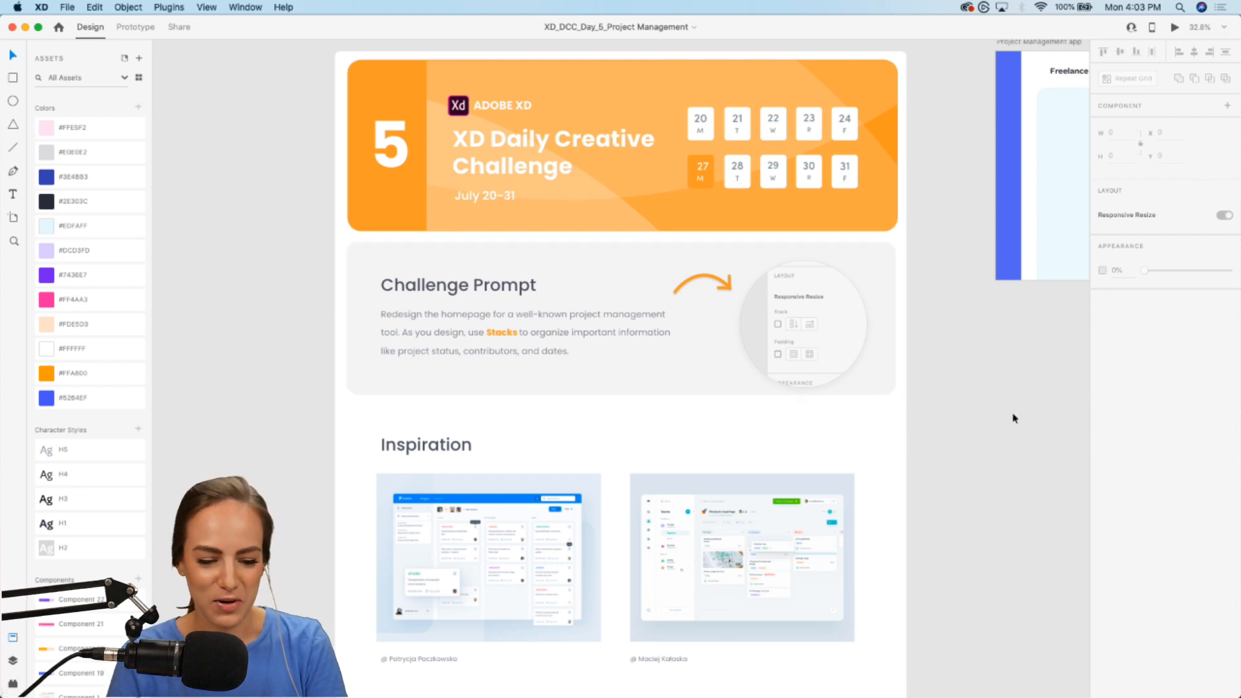
scroll(559, 324, up, 3)
scroll(559, 324, down, 5)
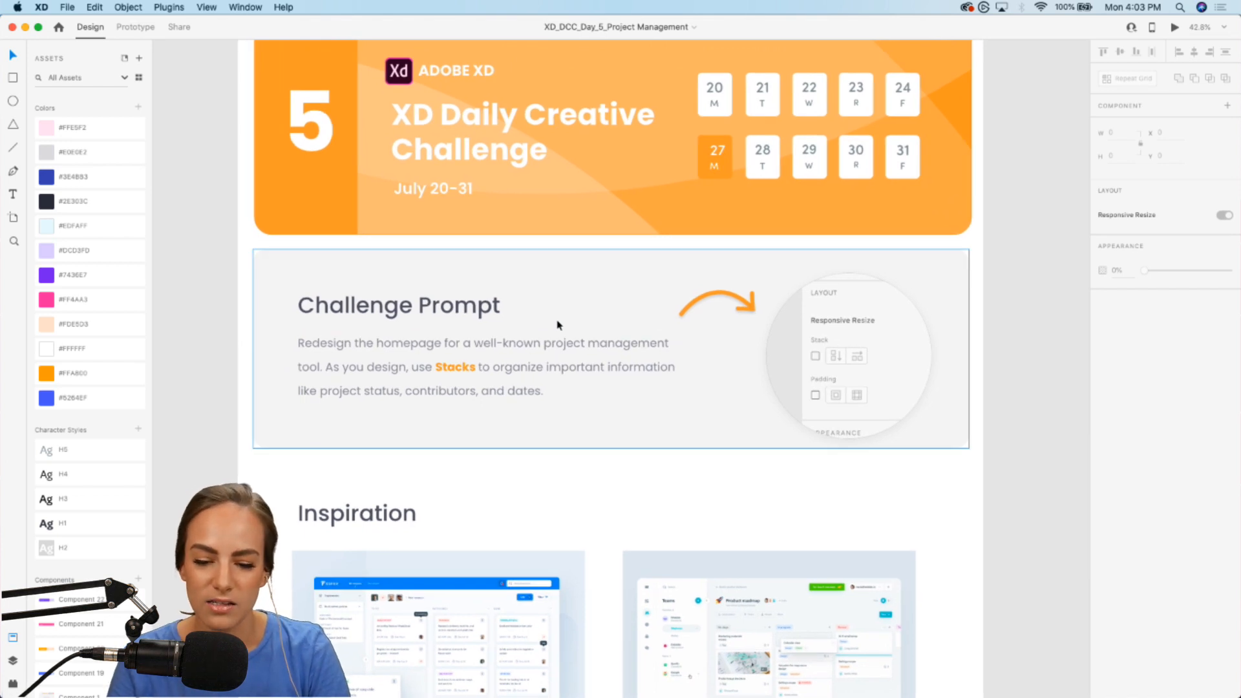
click(854, 346)
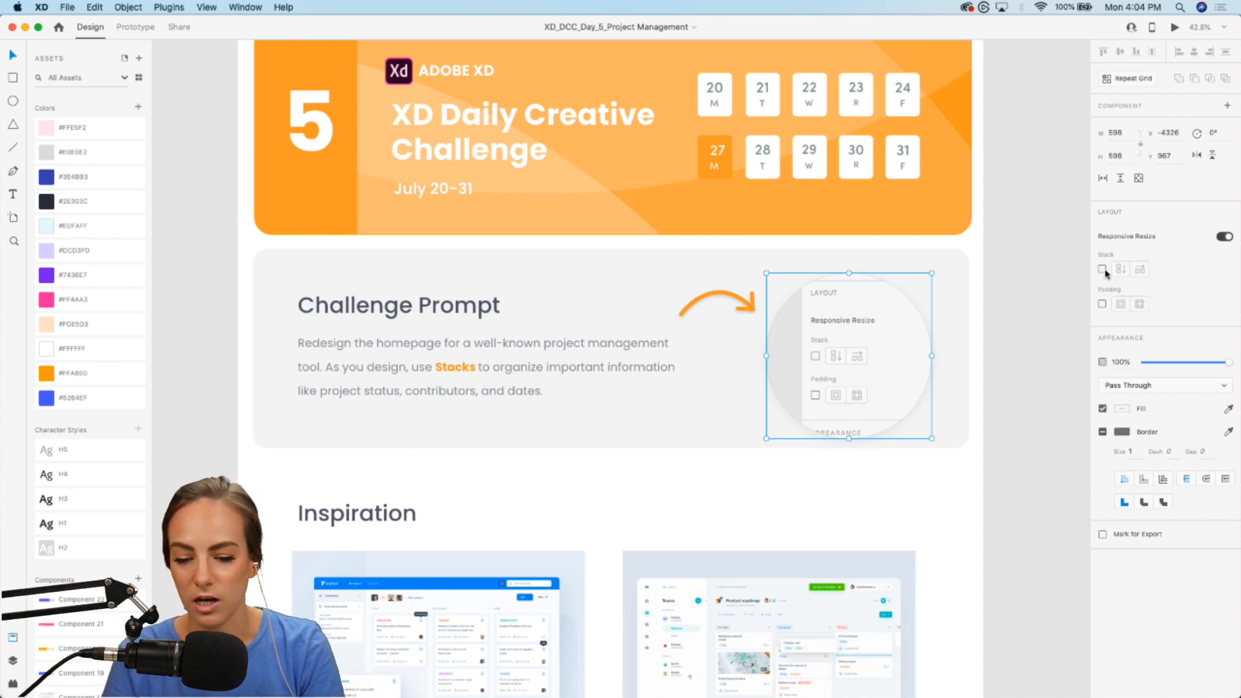
click(1035, 314)
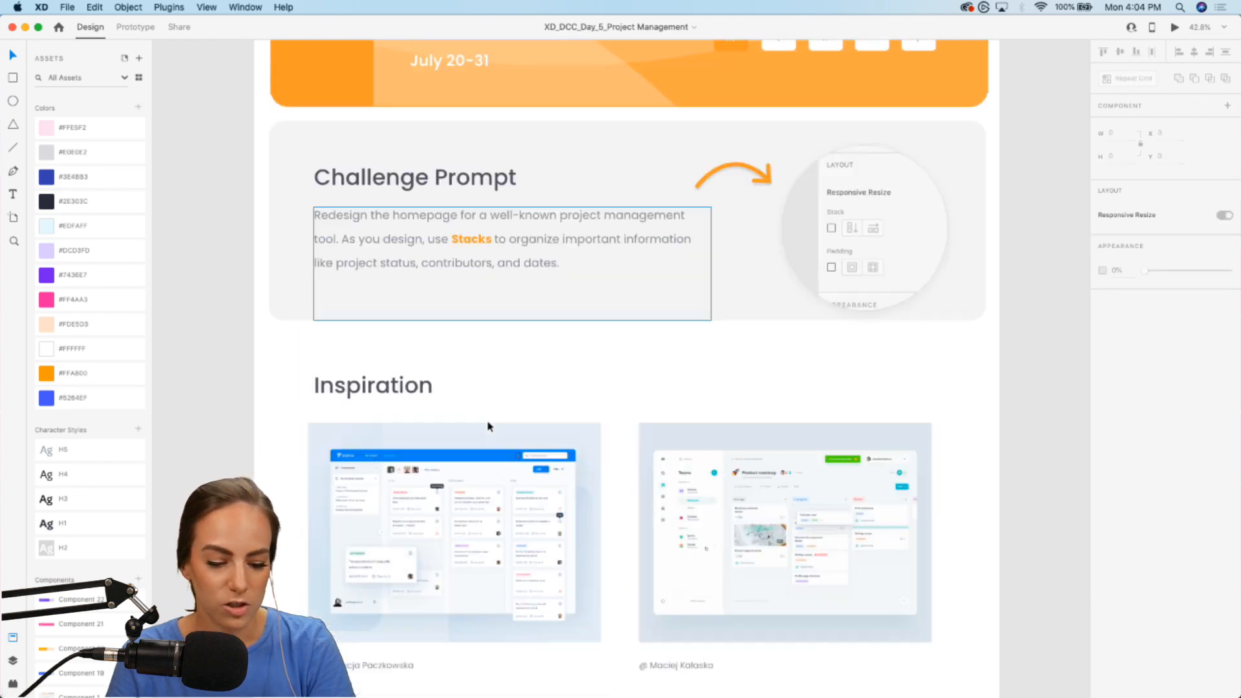
Examine the Esper board and Product roadmap mockups in the Inspiration section up close.
scroll(488, 424, up, 5)
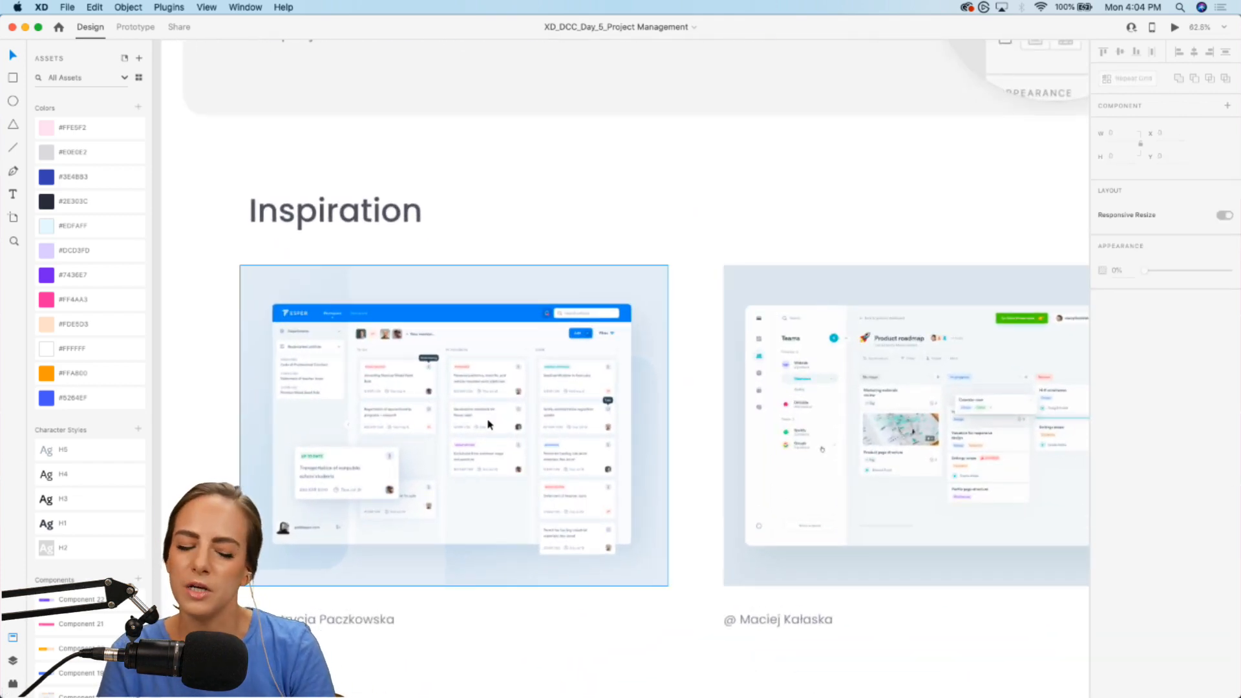
scroll(488, 425, up, 5)
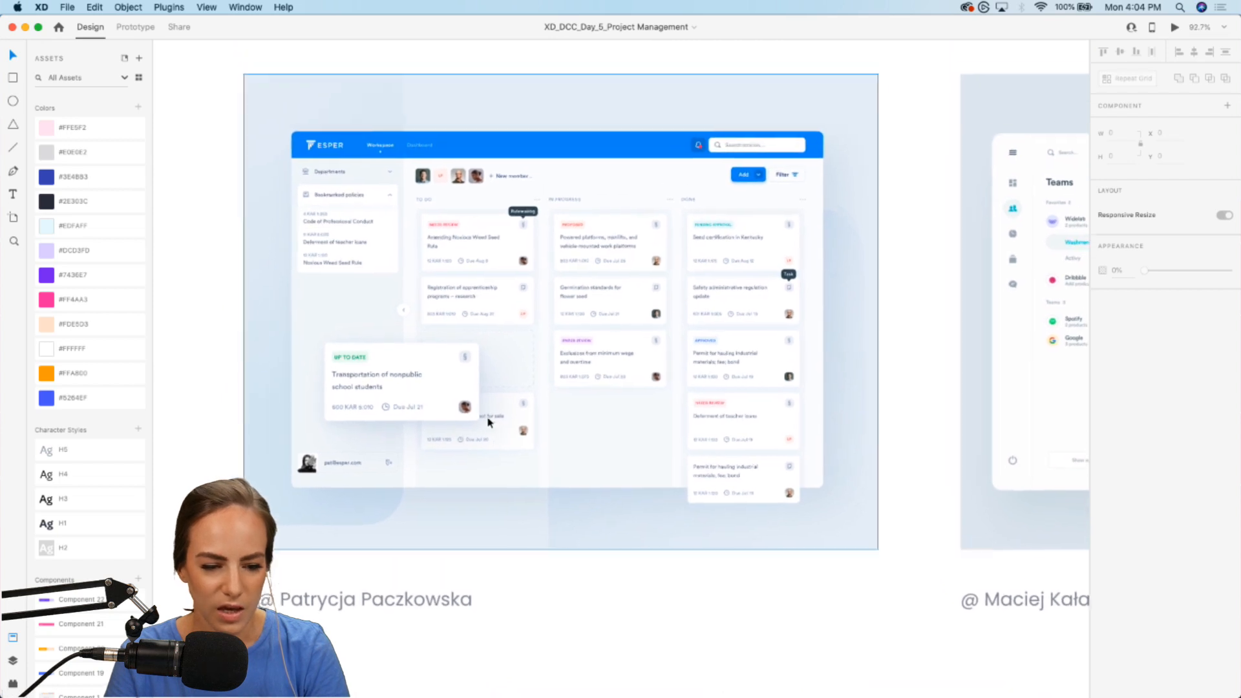
scroll(488, 422, up, 1)
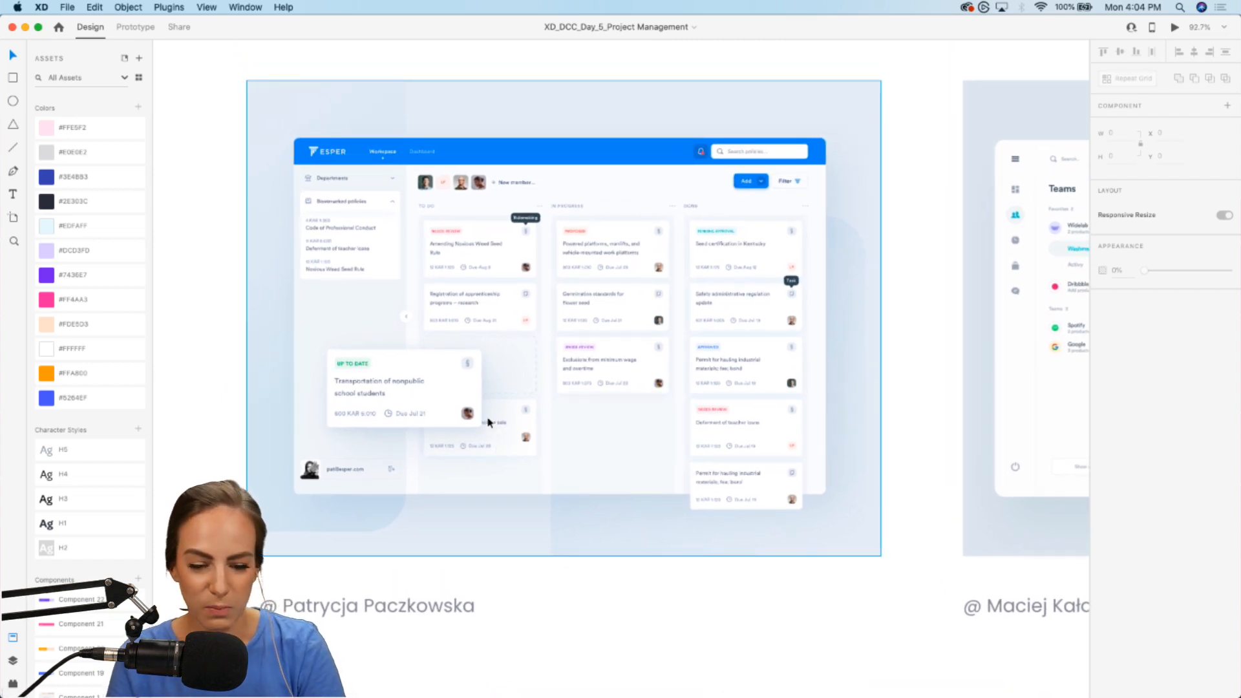
scroll(574, 356, up, 3)
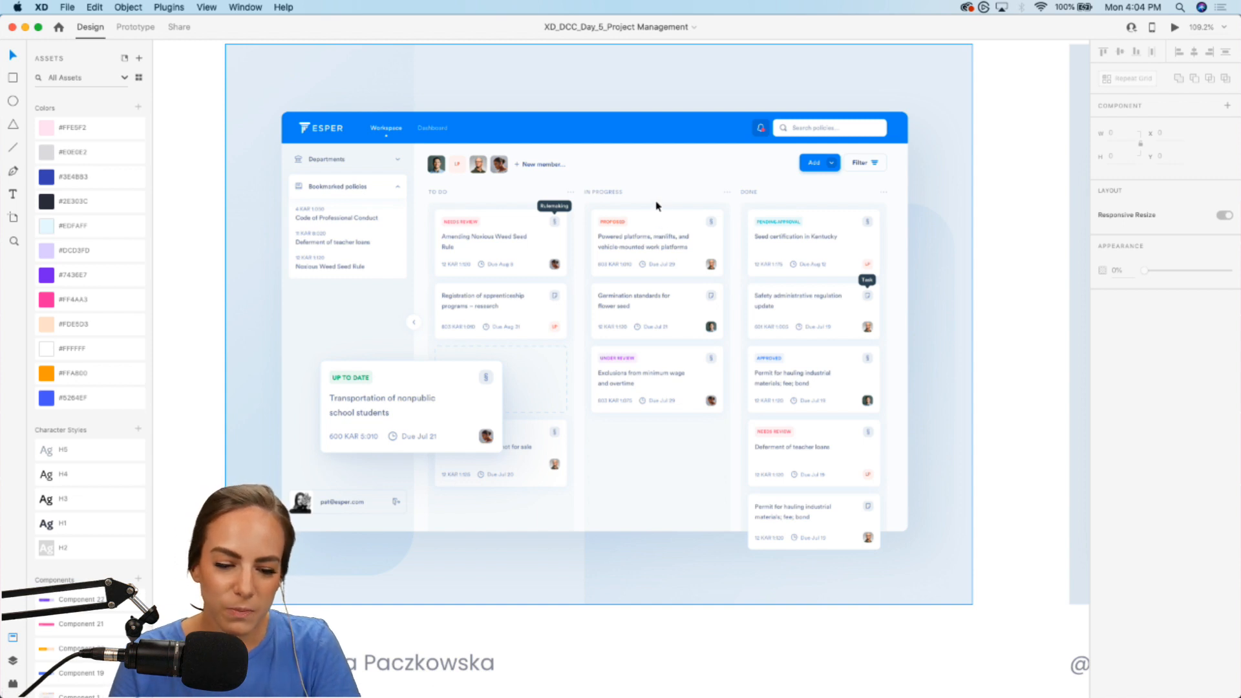
scroll(803, 534, down, 3)
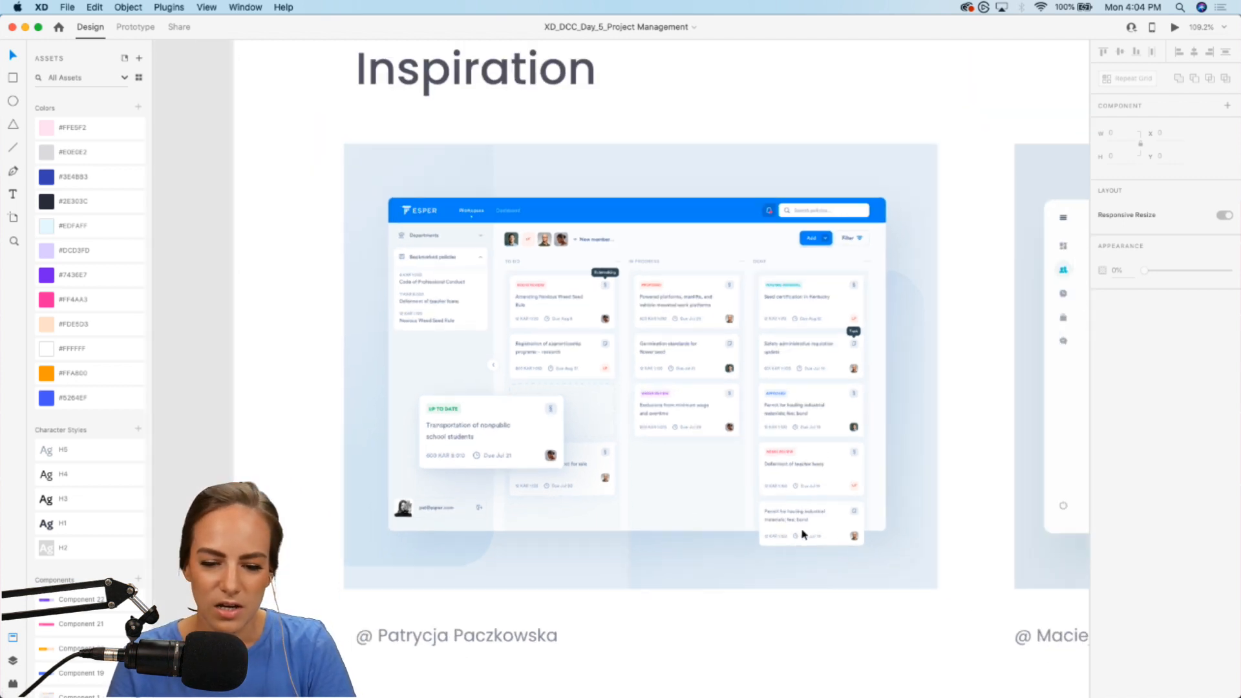
scroll(803, 534, right, 10)
scroll(803, 534, up, 3)
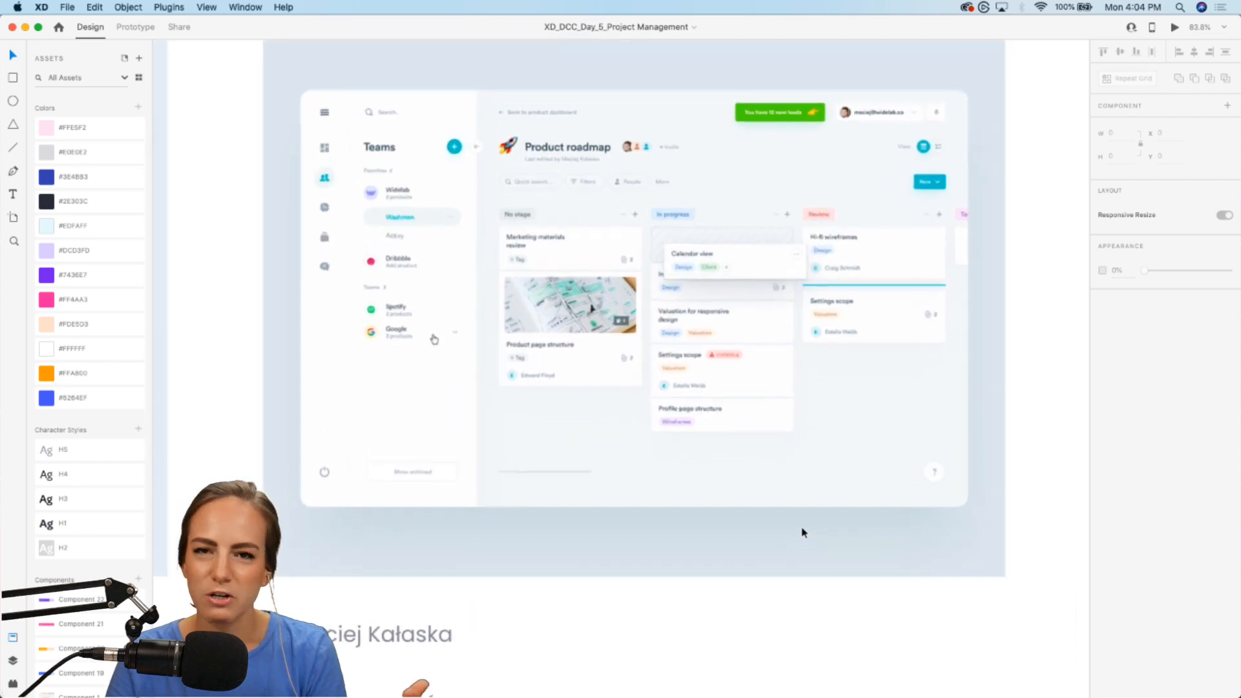
scroll(803, 533, up, 2)
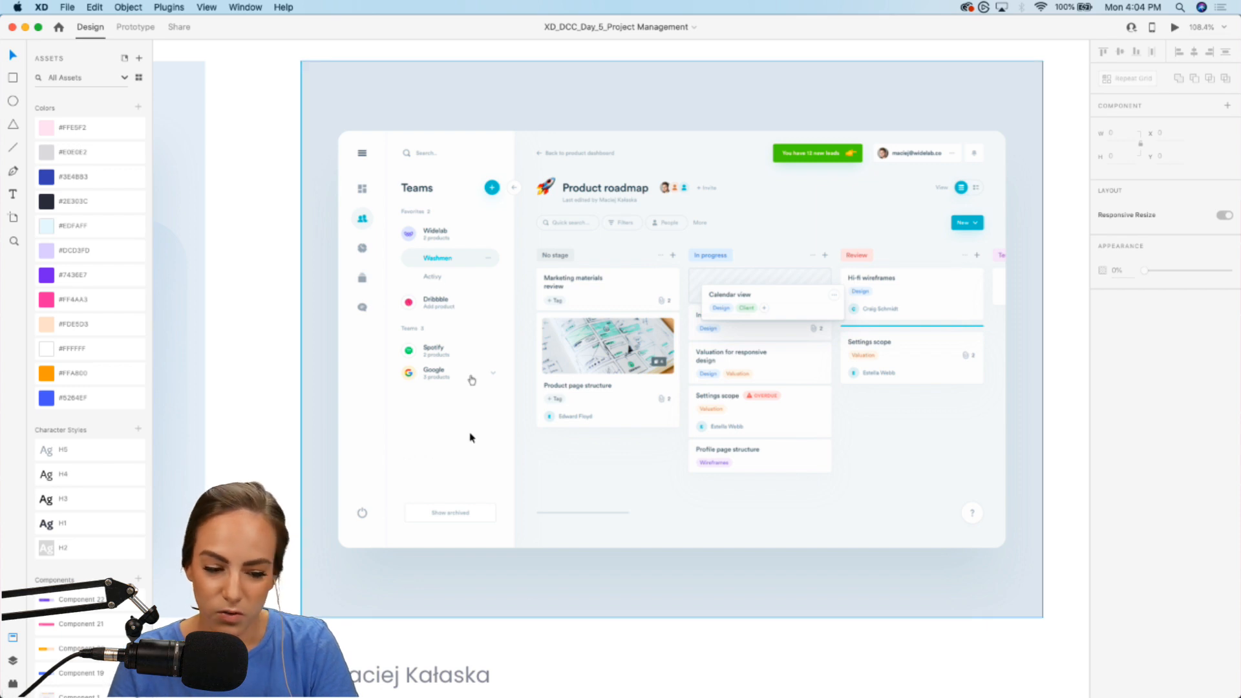
Compare the card columns and tags of the Product roadmap mockup with those of the neighbouring To Do, In Progress and Done board.
scroll(470, 439, down, 5)
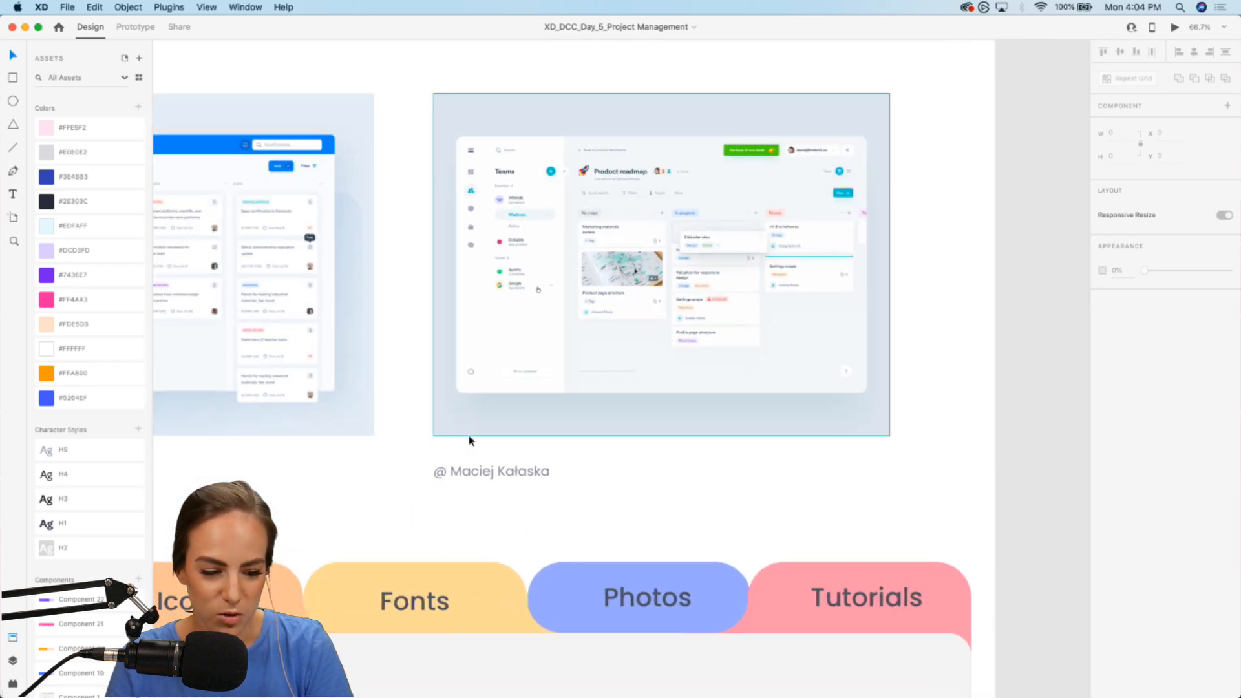
scroll(468, 436, up, 6)
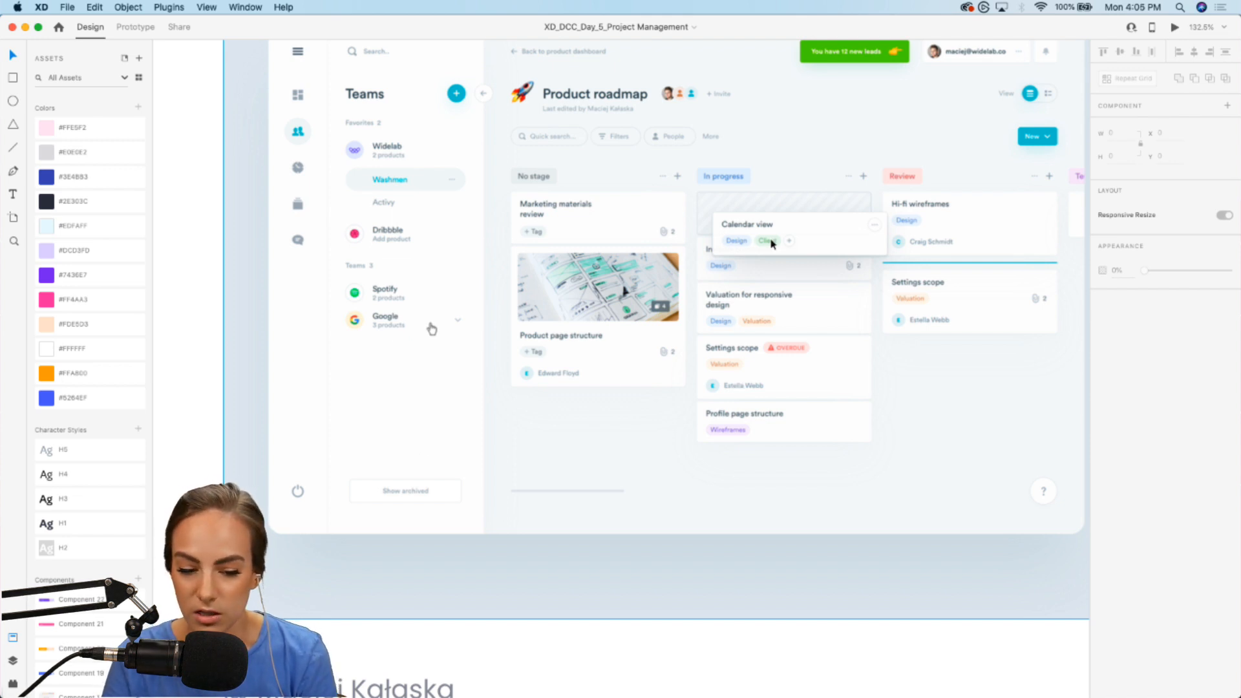
scroll(772, 244, left, 10)
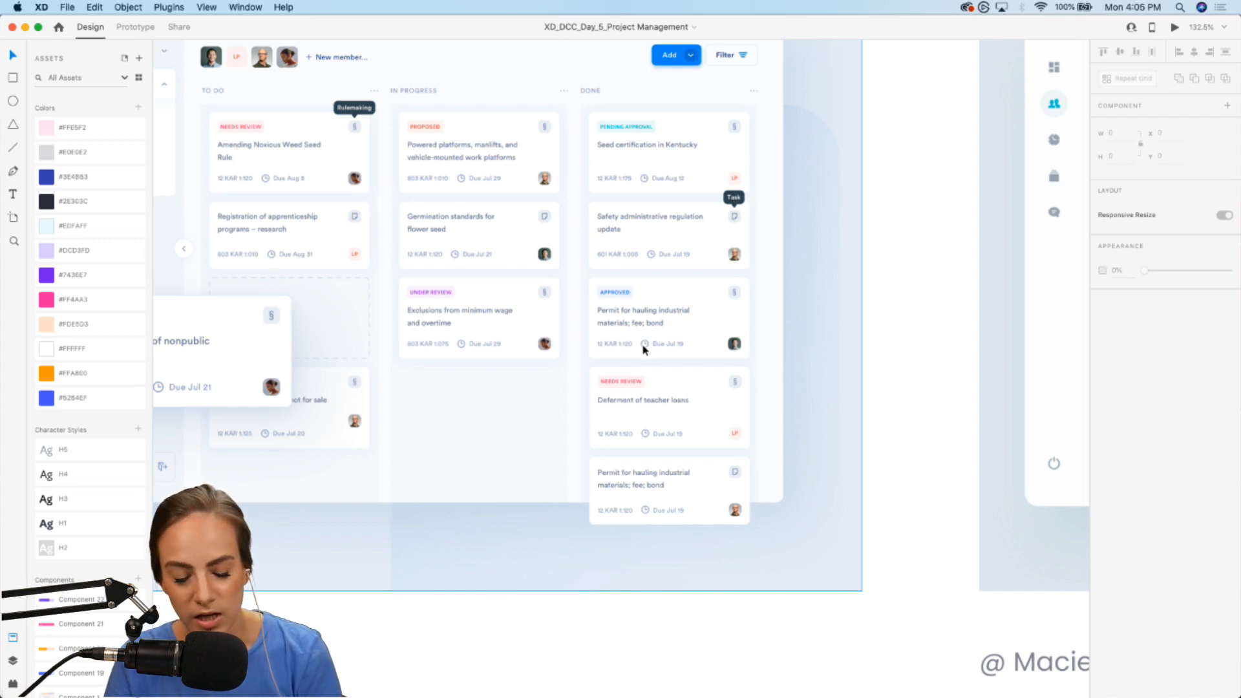
scroll(643, 349, down, 5)
scroll(643, 349, down, 5)
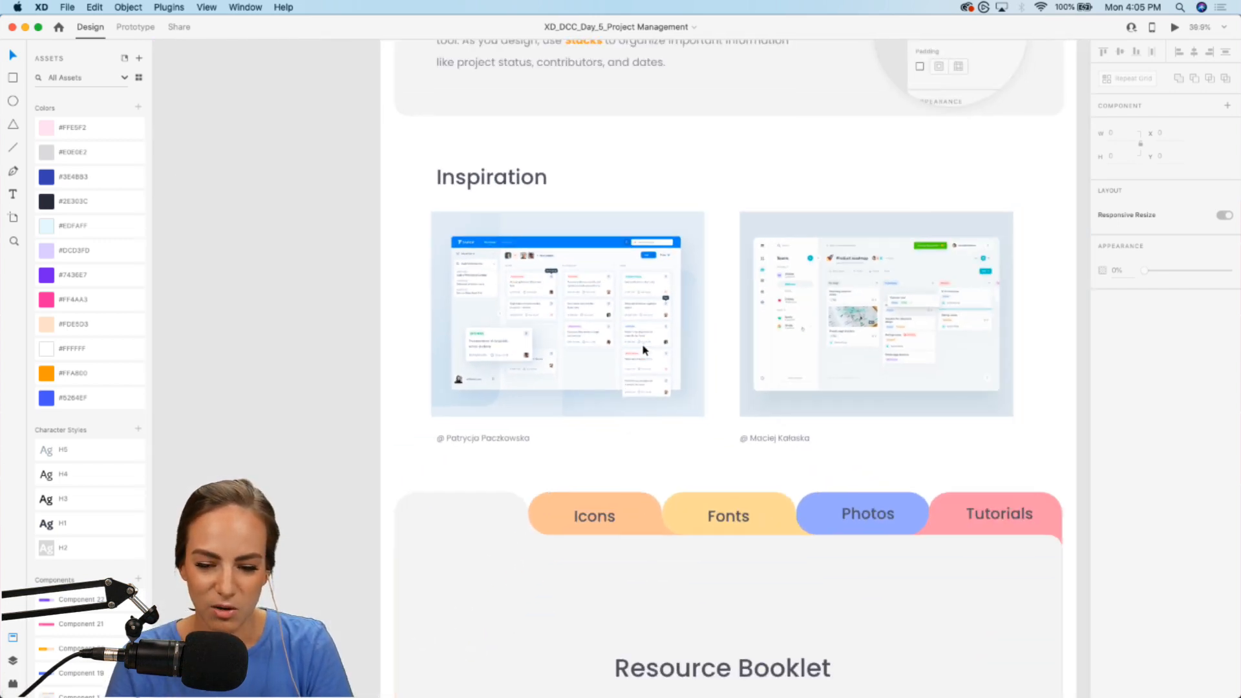
Preview the Icons and Fonts pages of the Resource Booklet component, return it to Default State and deselect it.
scroll(643, 350, down, 6)
click(643, 349)
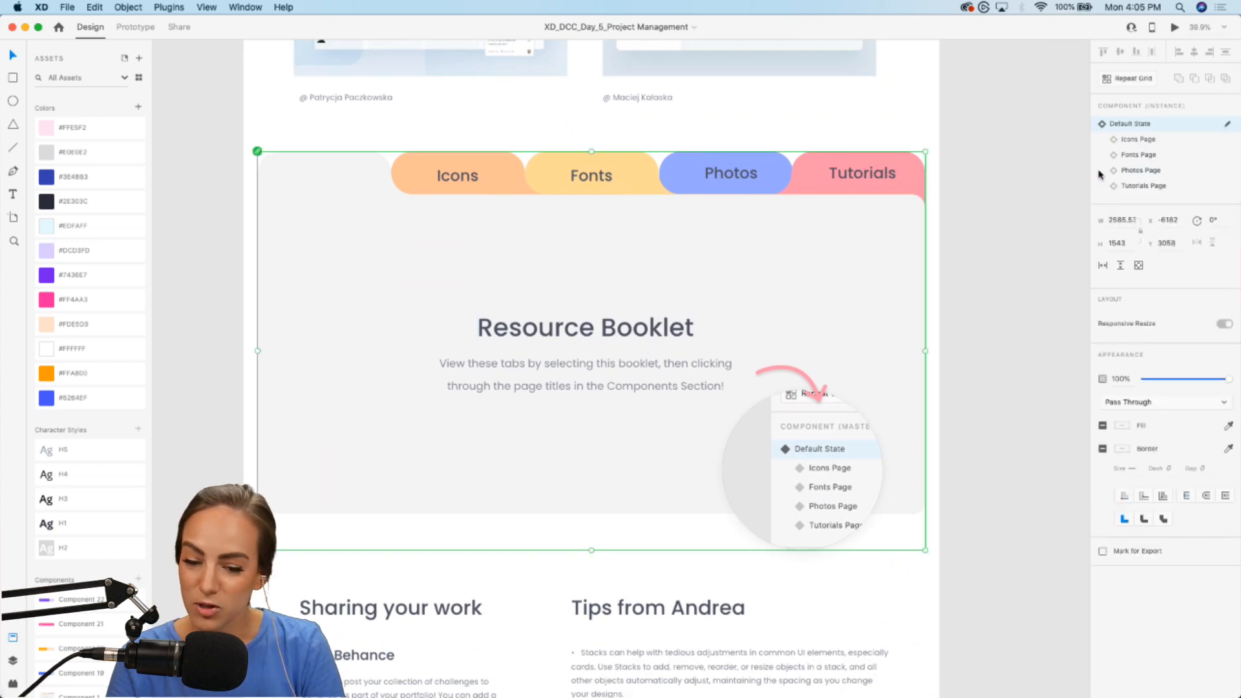
click(1154, 141)
click(1145, 155)
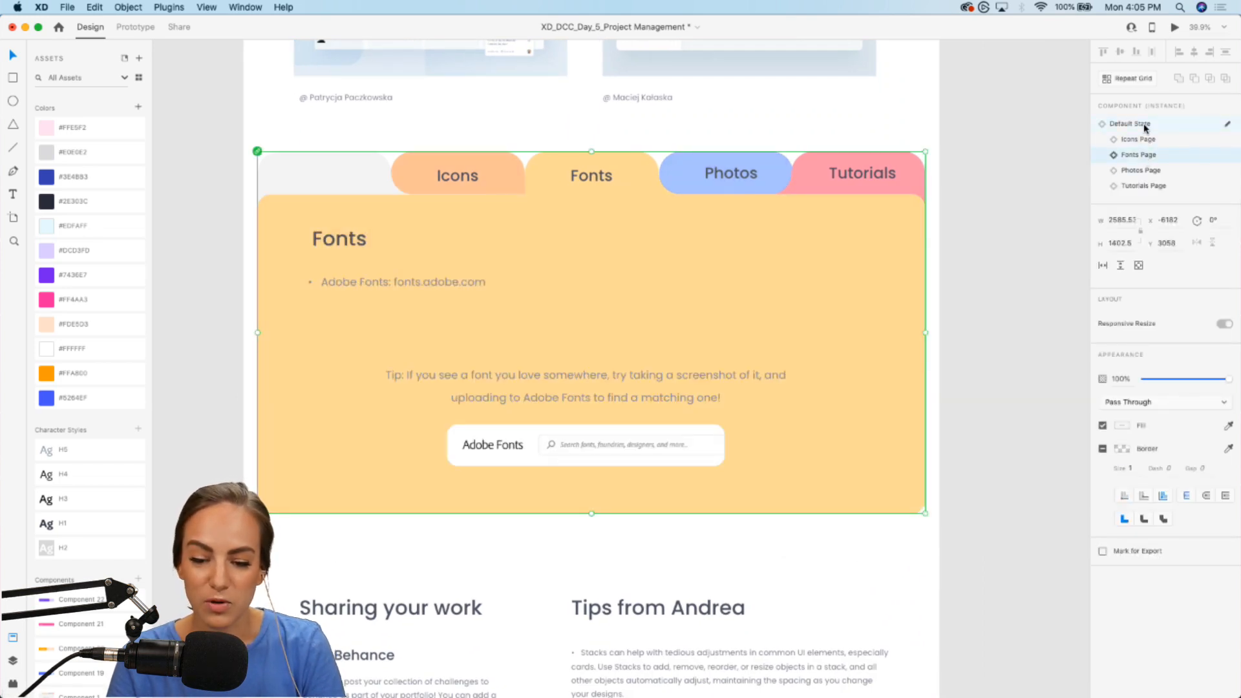
click(1146, 127)
click(1045, 277)
Read the Sharing your work section and the tips on using Stacks below the Resource Booklet.
scroll(1046, 277, down, 5)
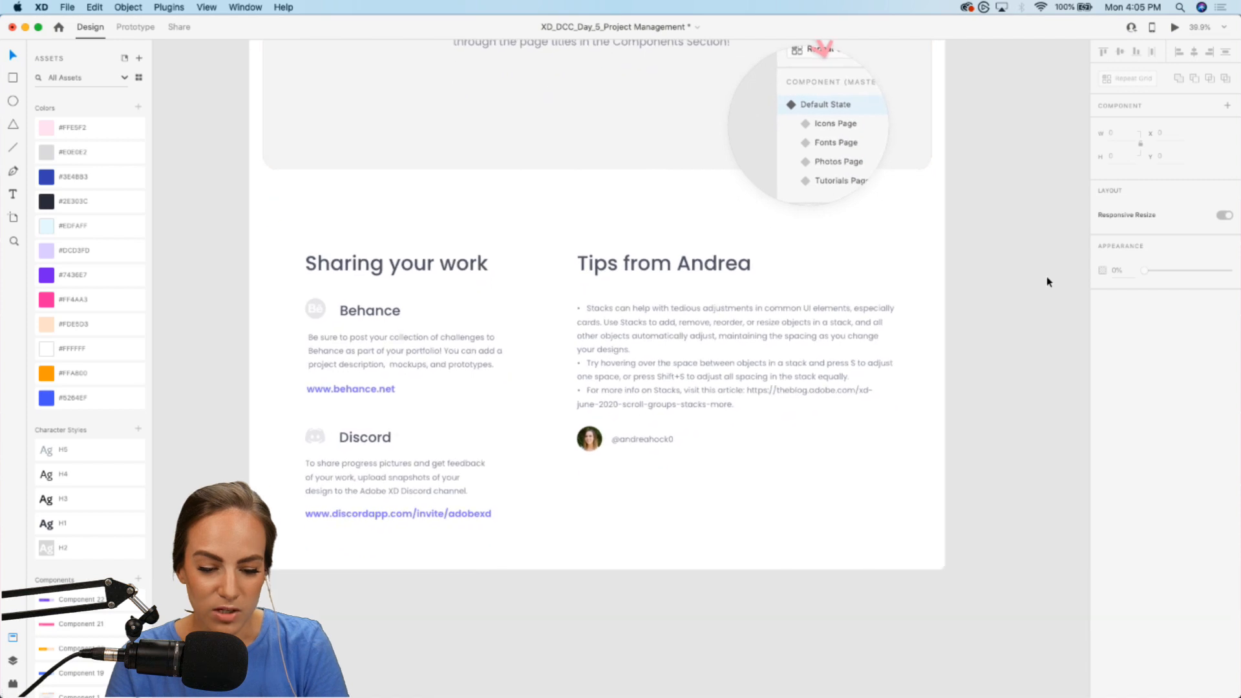
scroll(1046, 276, up, 3)
scroll(1046, 275, down, 2)
scroll(1046, 275, left, 2)
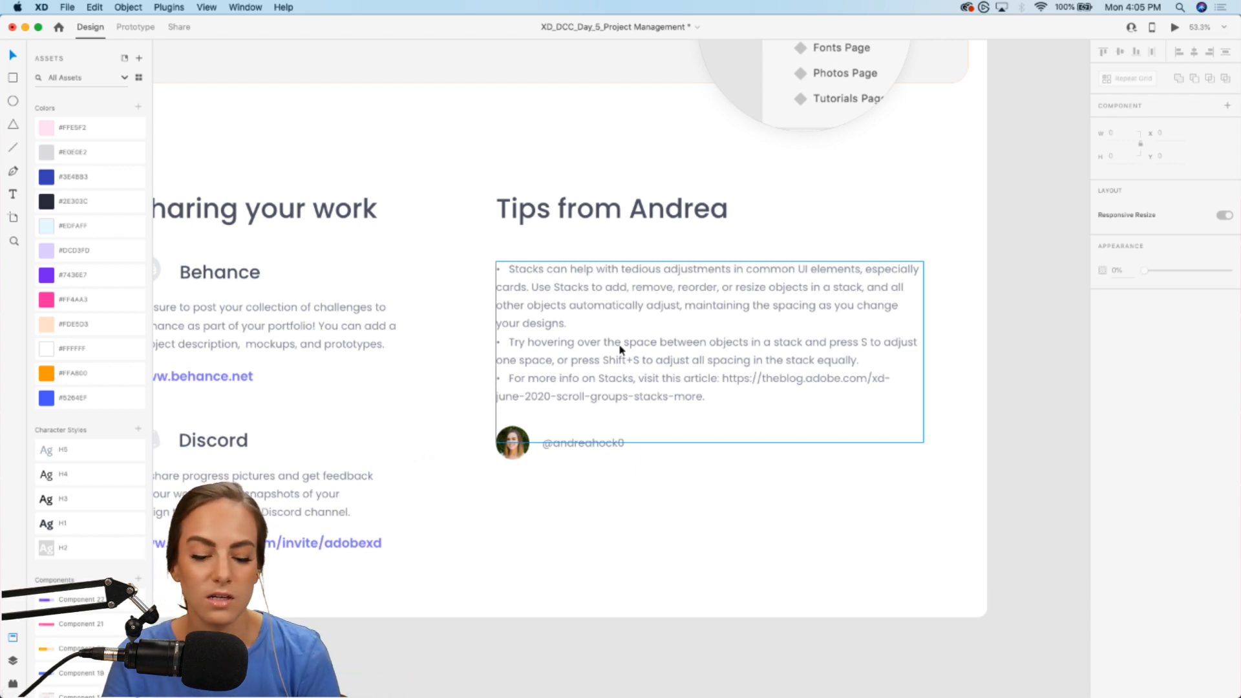
scroll(619, 350, down, 6)
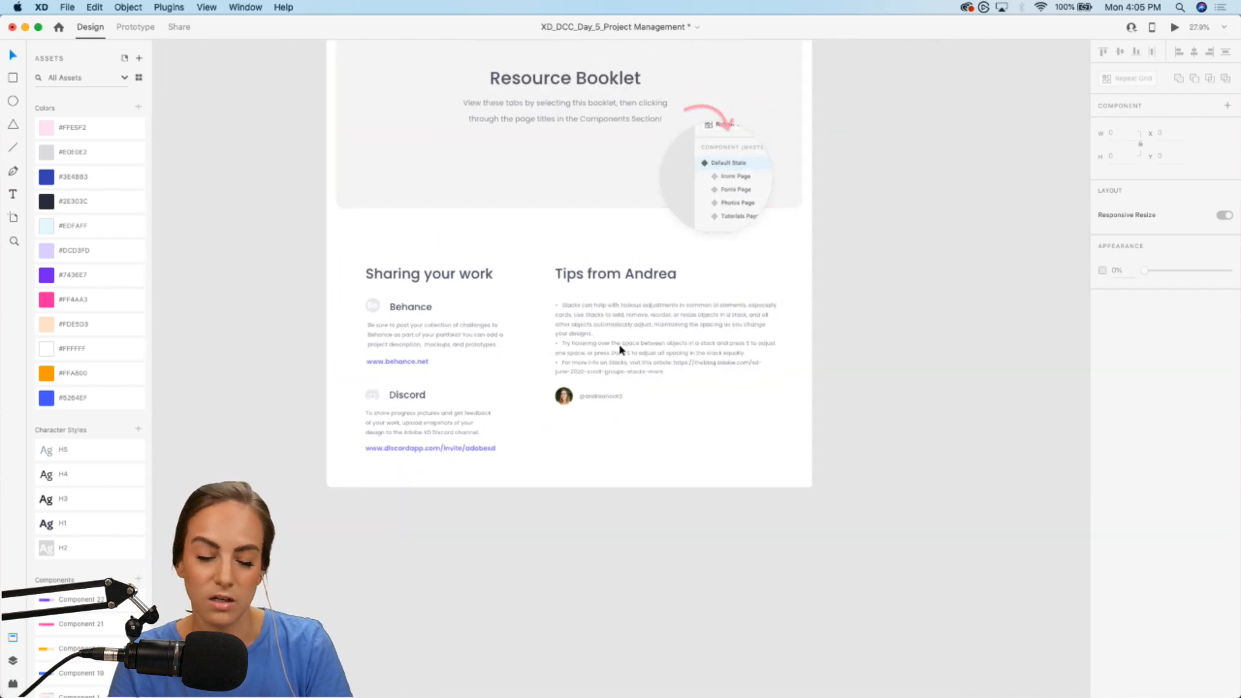
scroll(619, 350, up, 2)
click(620, 349)
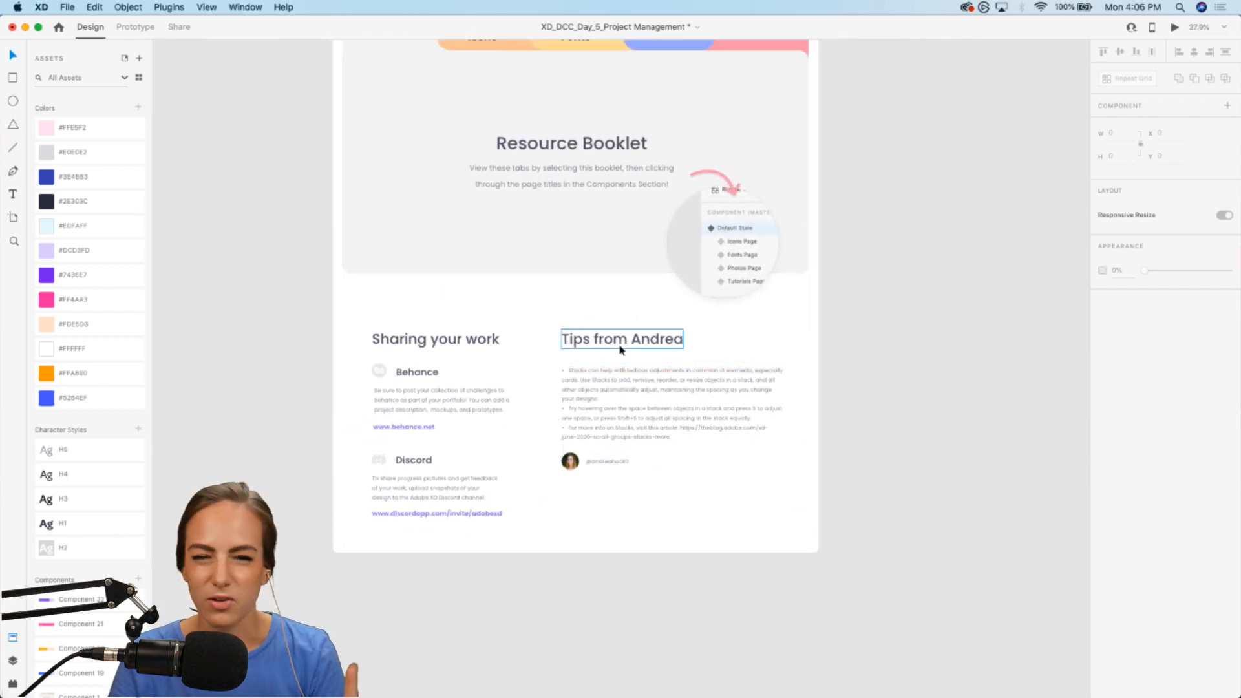
click(455, 400)
Look over the Project Management app starter artboard with its Freelance Work title and light blue panel.
scroll(508, 404, up, 10)
scroll(507, 404, right, 5)
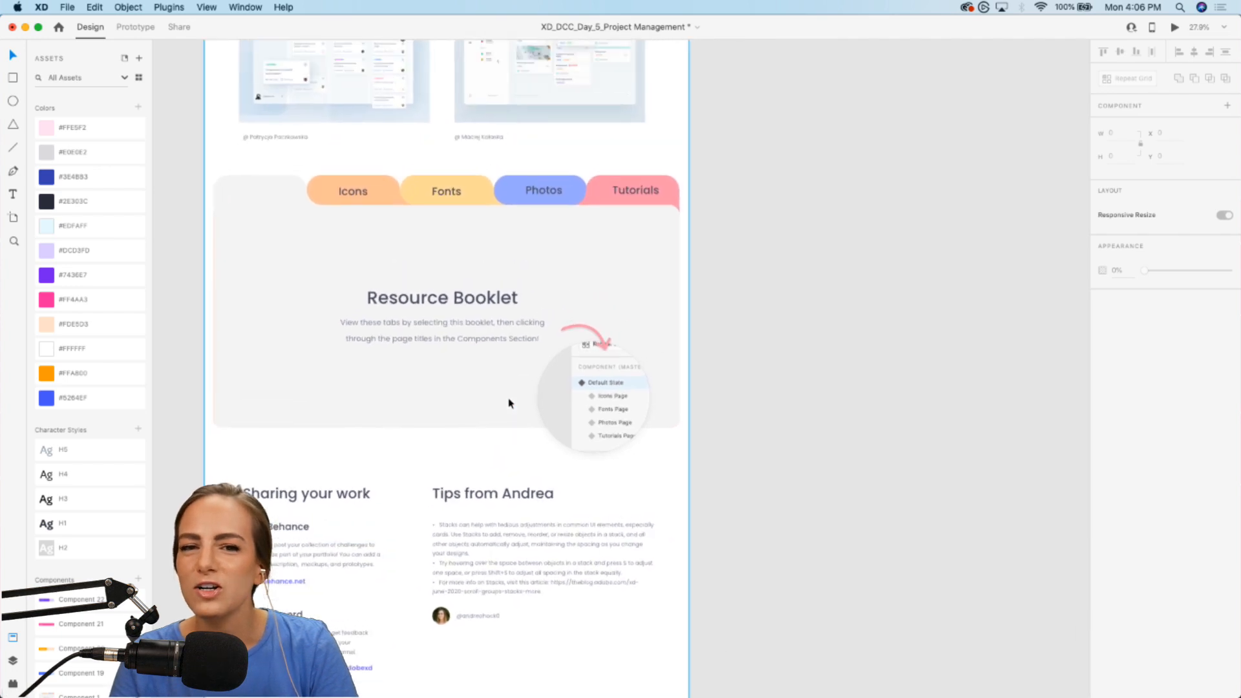
scroll(507, 402, up, 5)
scroll(507, 402, left, 3)
scroll(656, 266, up, 5)
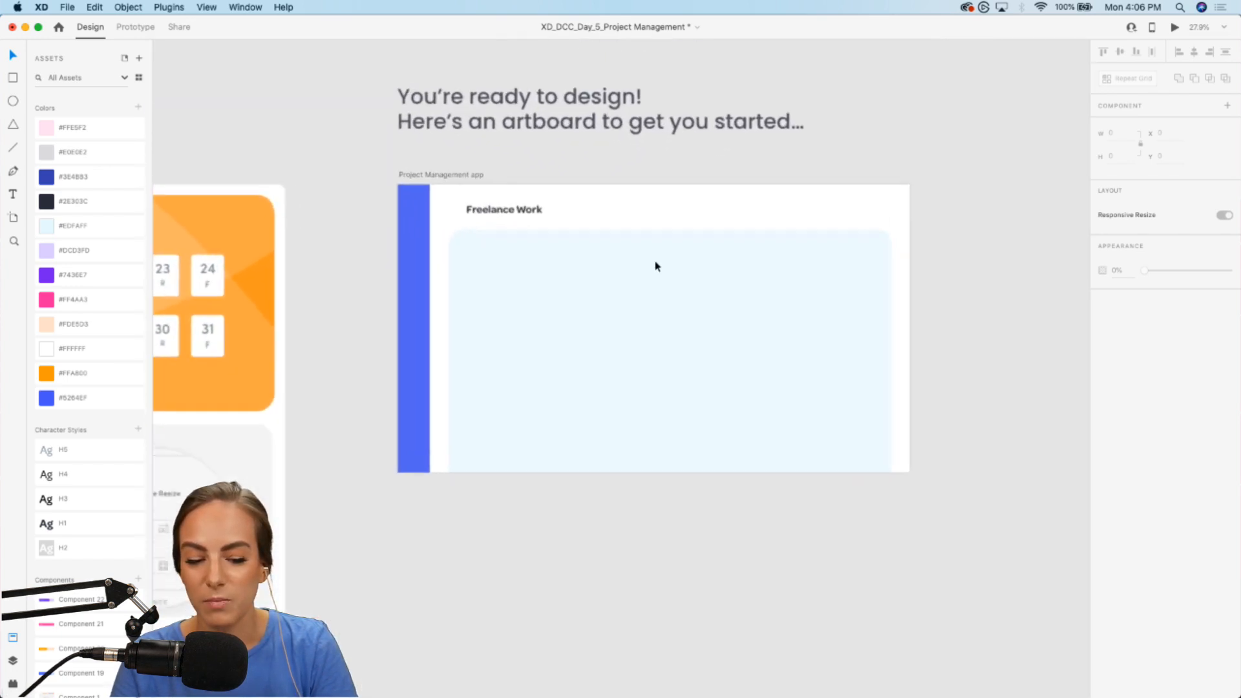
scroll(656, 262, up, 1)
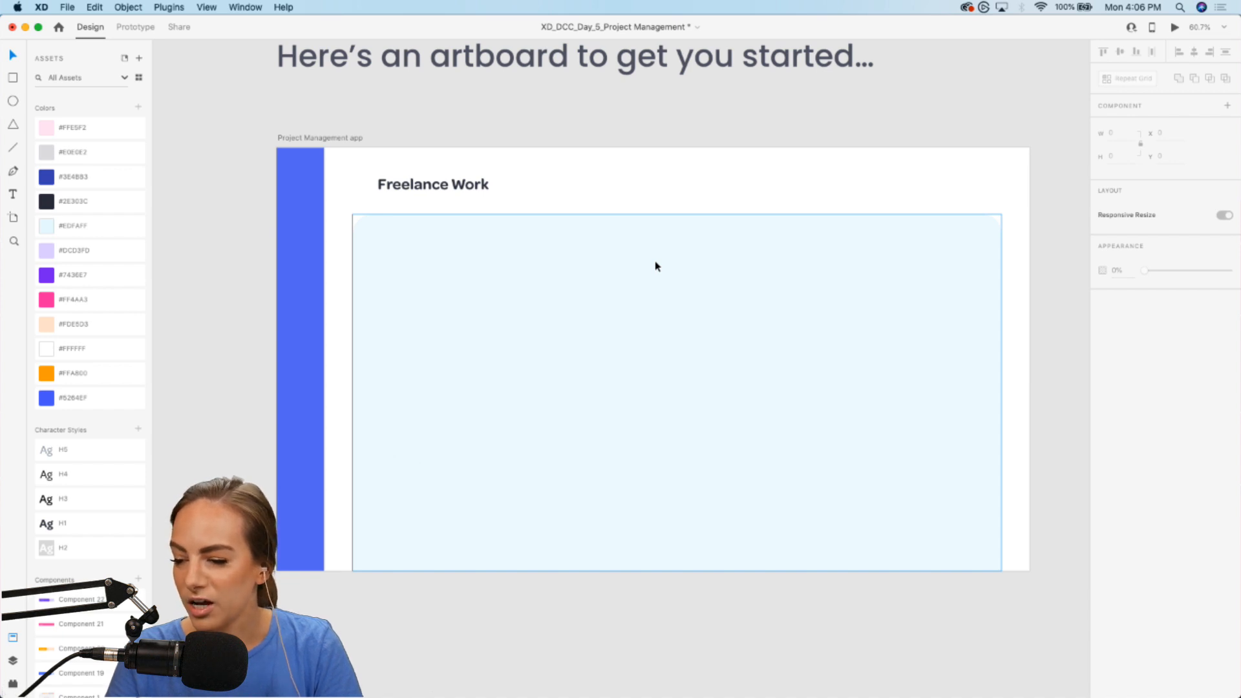
Revisit the Inspiration mockups and select the Resource Booklet to look at its list of component states.
scroll(655, 262, down, 5)
scroll(655, 261, down, 15)
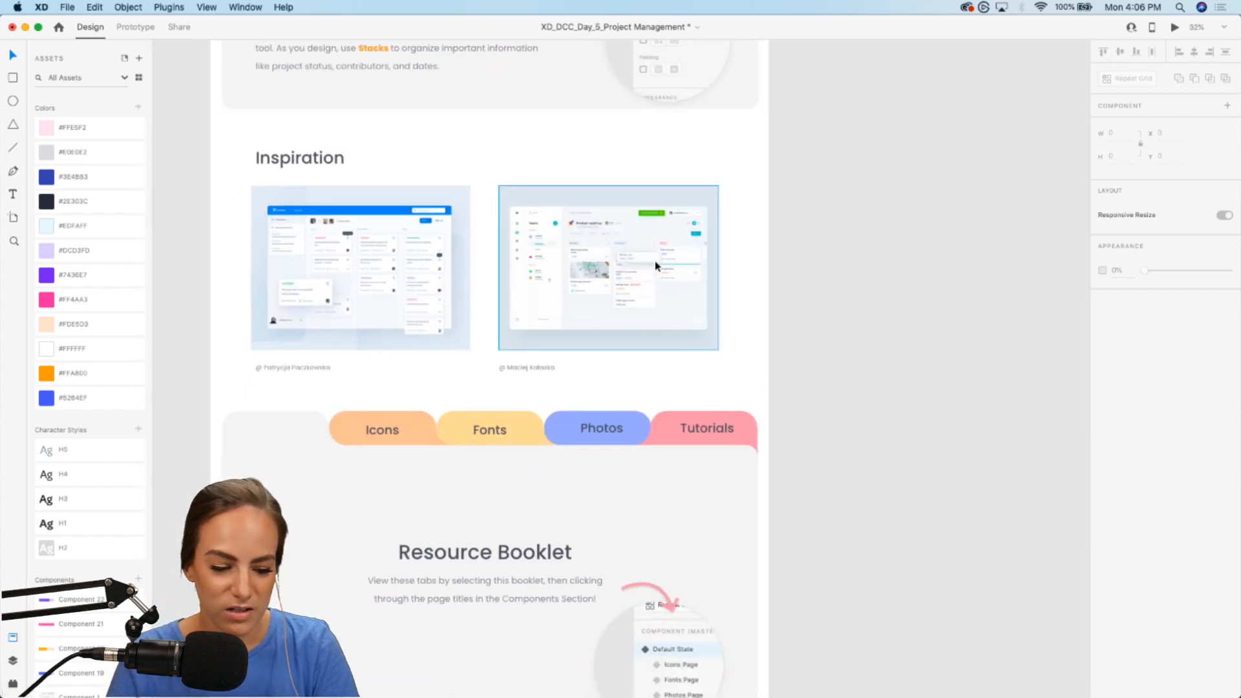
click(661, 321)
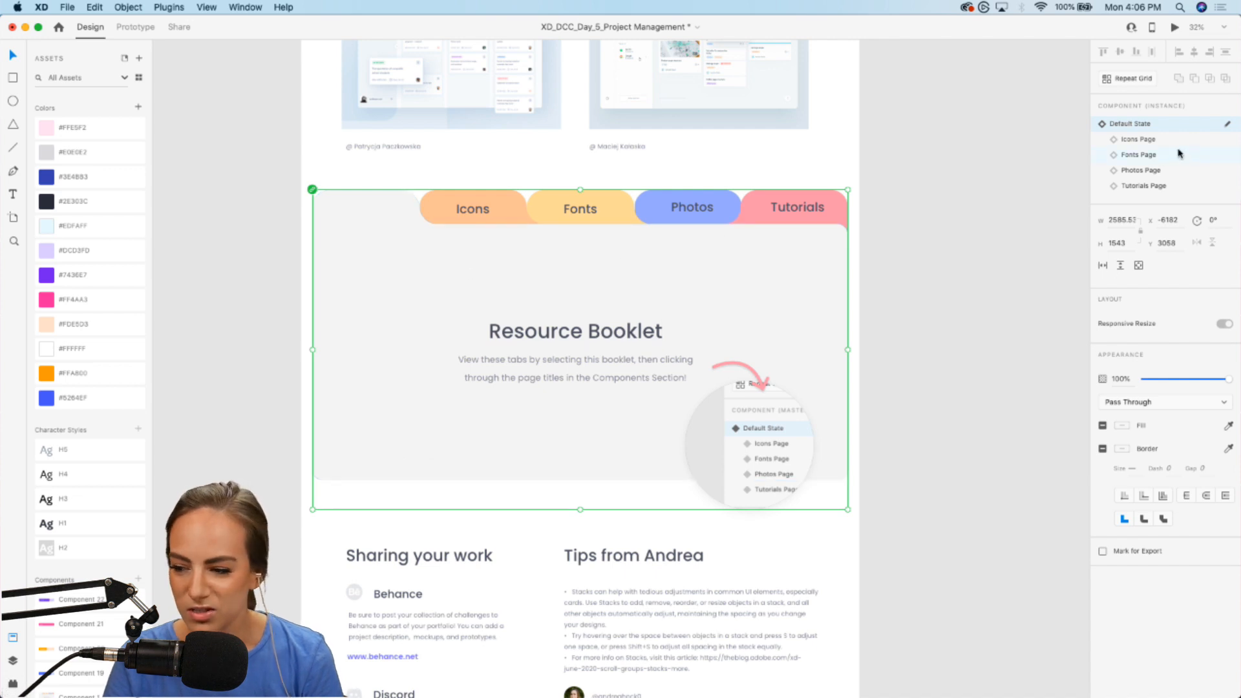
click(895, 292)
scroll(894, 292, up, 5)
scroll(894, 292, right, 5)
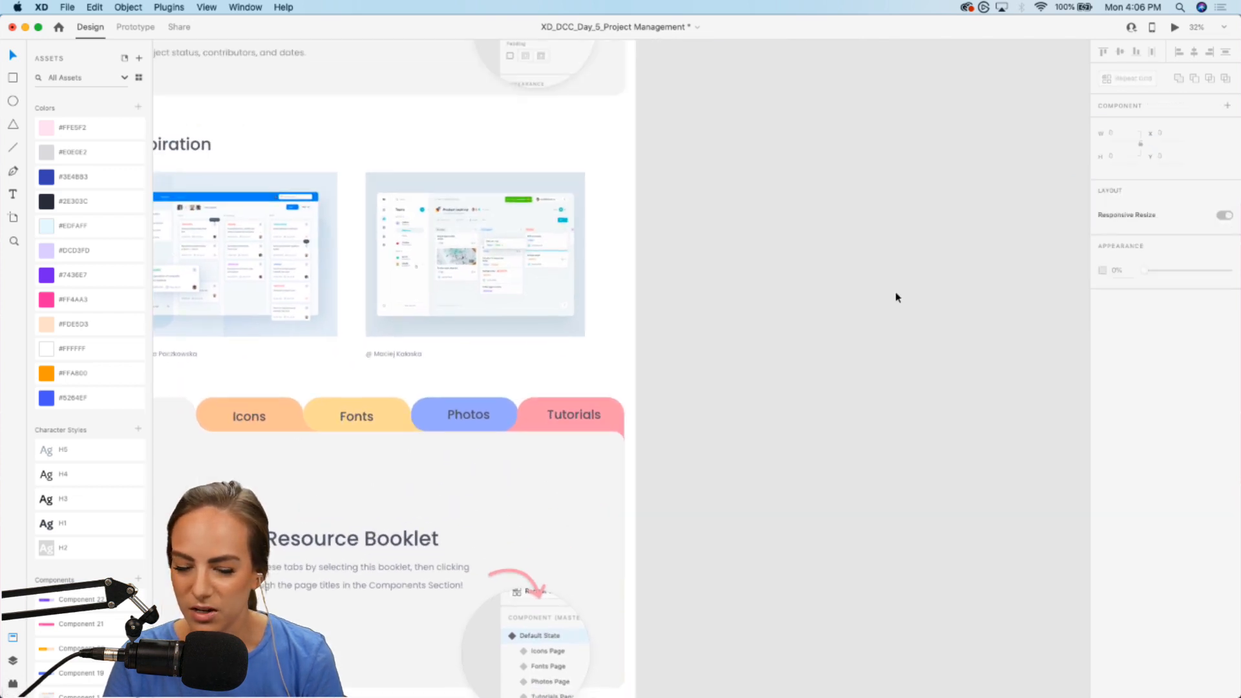
scroll(540, 338, down, 5)
scroll(540, 338, left, 3)
click(499, 341)
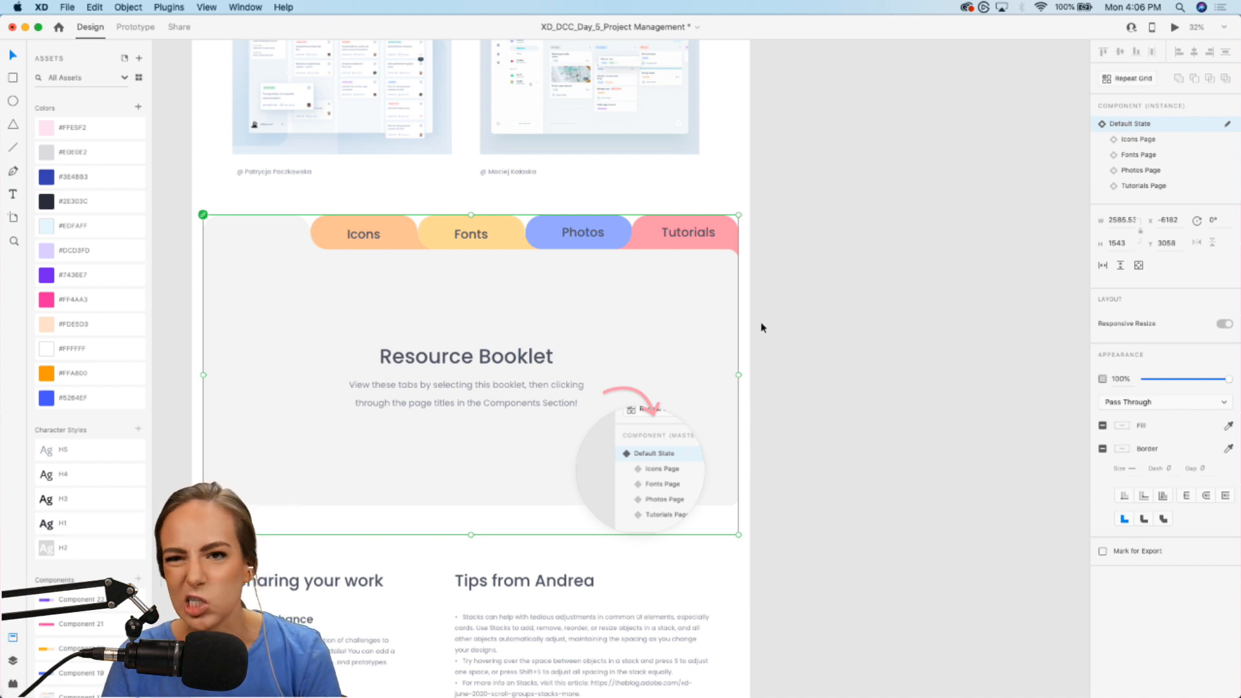
Return to the Project Management app artboard, look at its layout up close and clear the booklet selection.
scroll(761, 328, up, 10)
scroll(762, 328, right, 8)
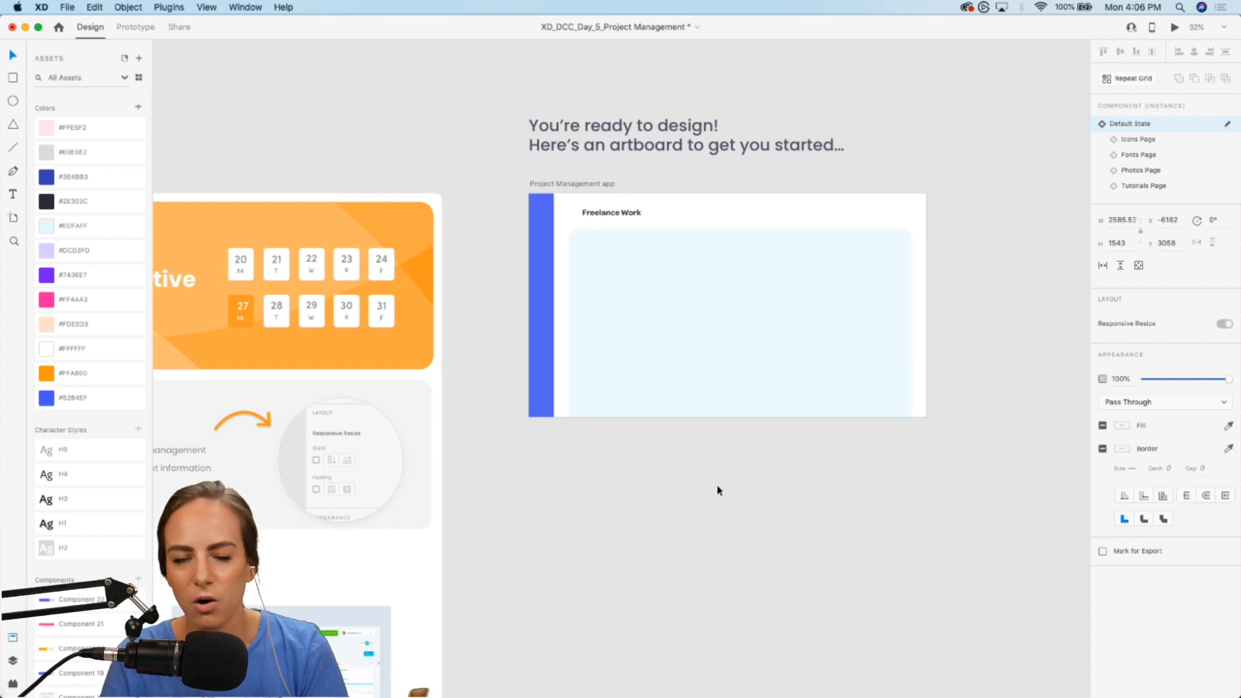
scroll(716, 490, up, 5)
scroll(717, 490, up, 7)
scroll(717, 490, right, 5)
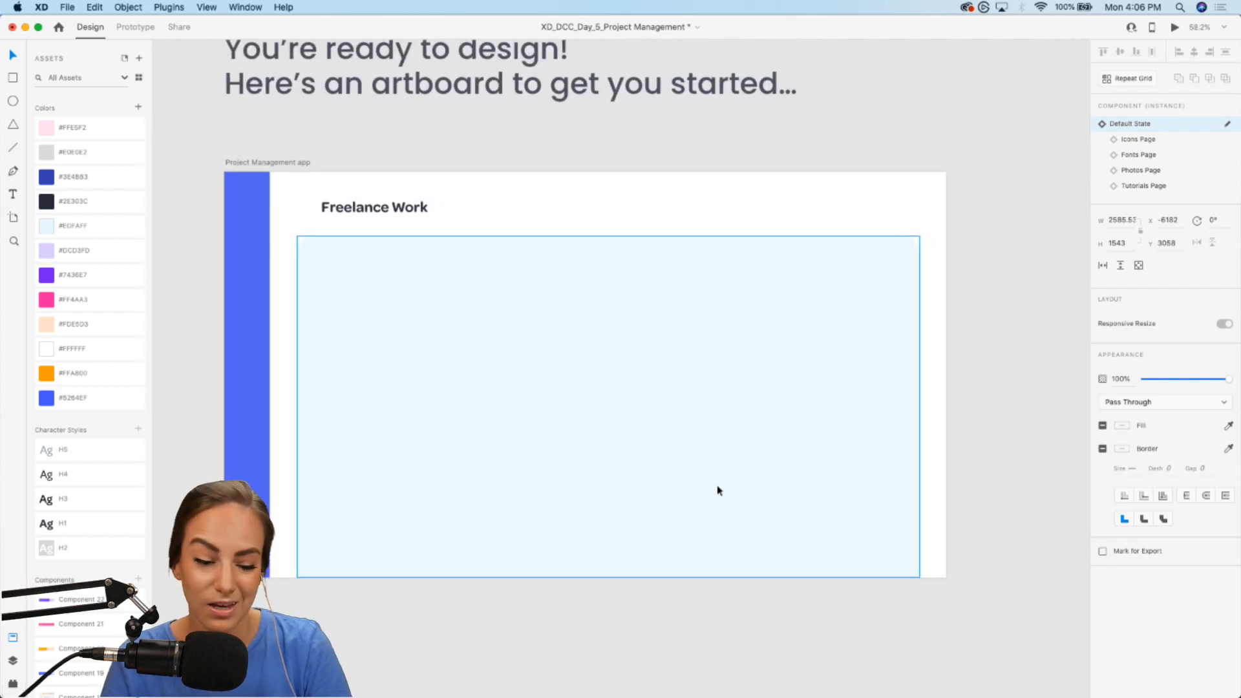
scroll(716, 489, up, 4)
scroll(716, 488, right, 2)
scroll(716, 489, left, 2)
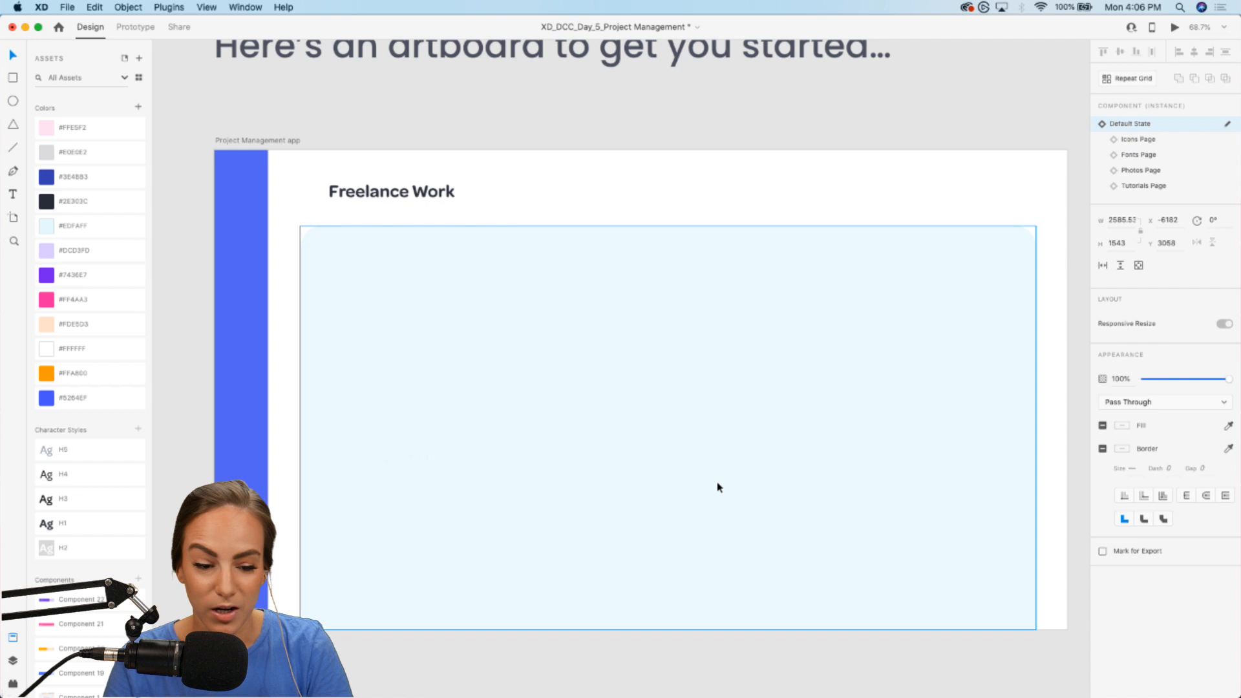
click(433, 126)
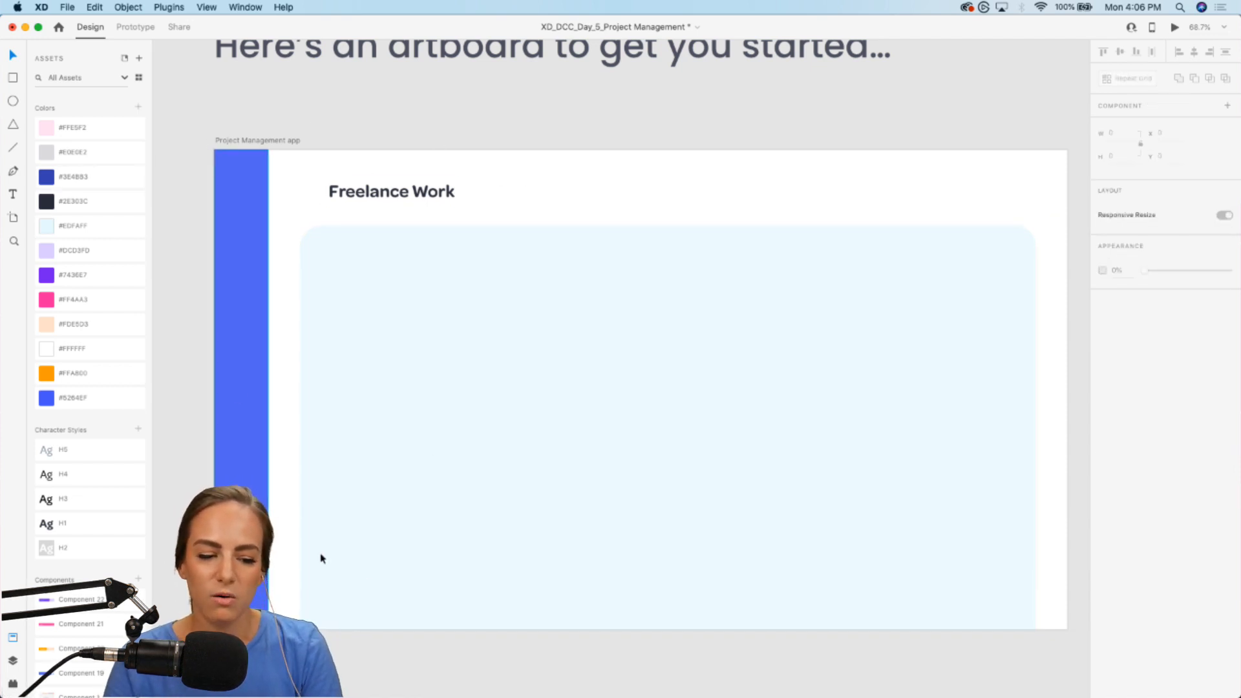
Place the To Do, In Progress, Done and Pending header components in one row at the top of the light blue panel.
scroll(399, 304, up, 3)
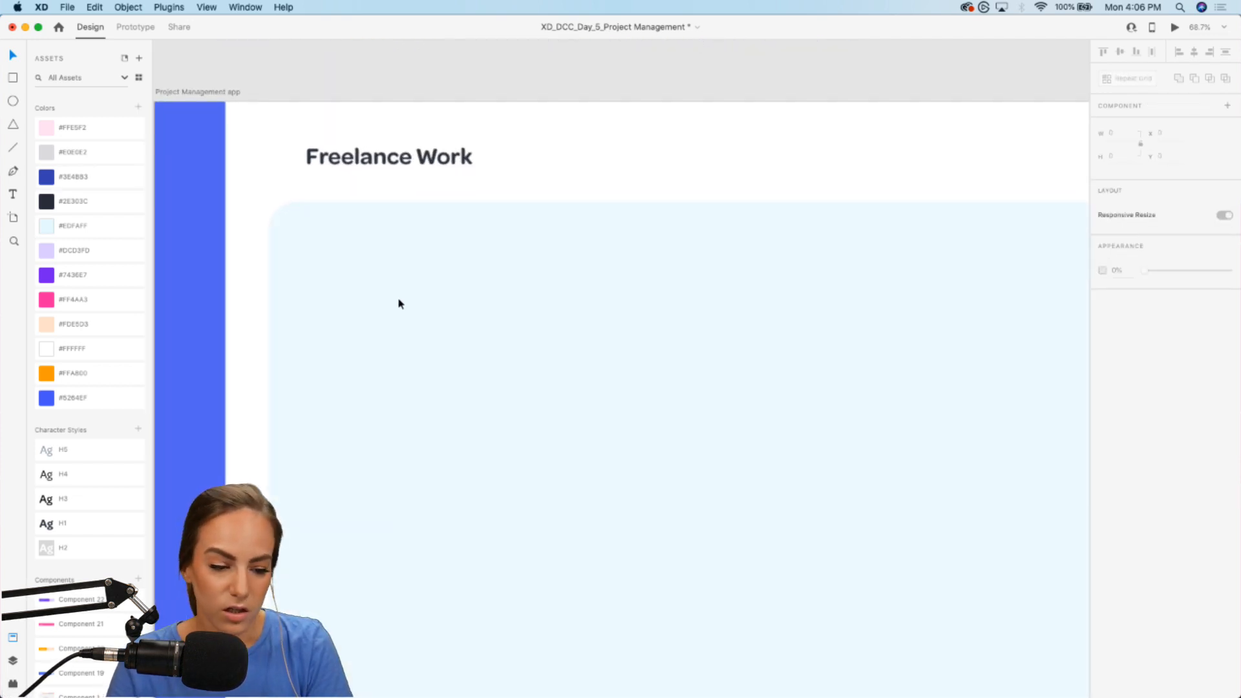
scroll(399, 303, up, 3)
scroll(399, 304, down, 3)
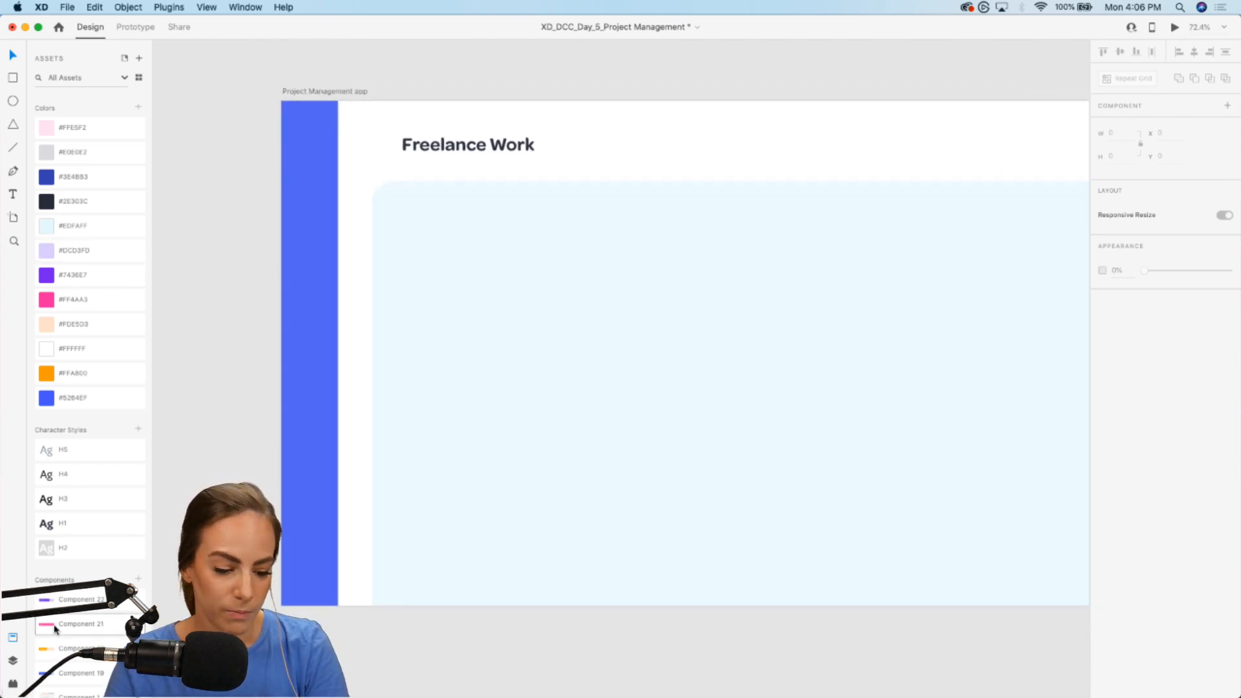
scroll(102, 261, down, 5)
drag(84, 449, 470, 231)
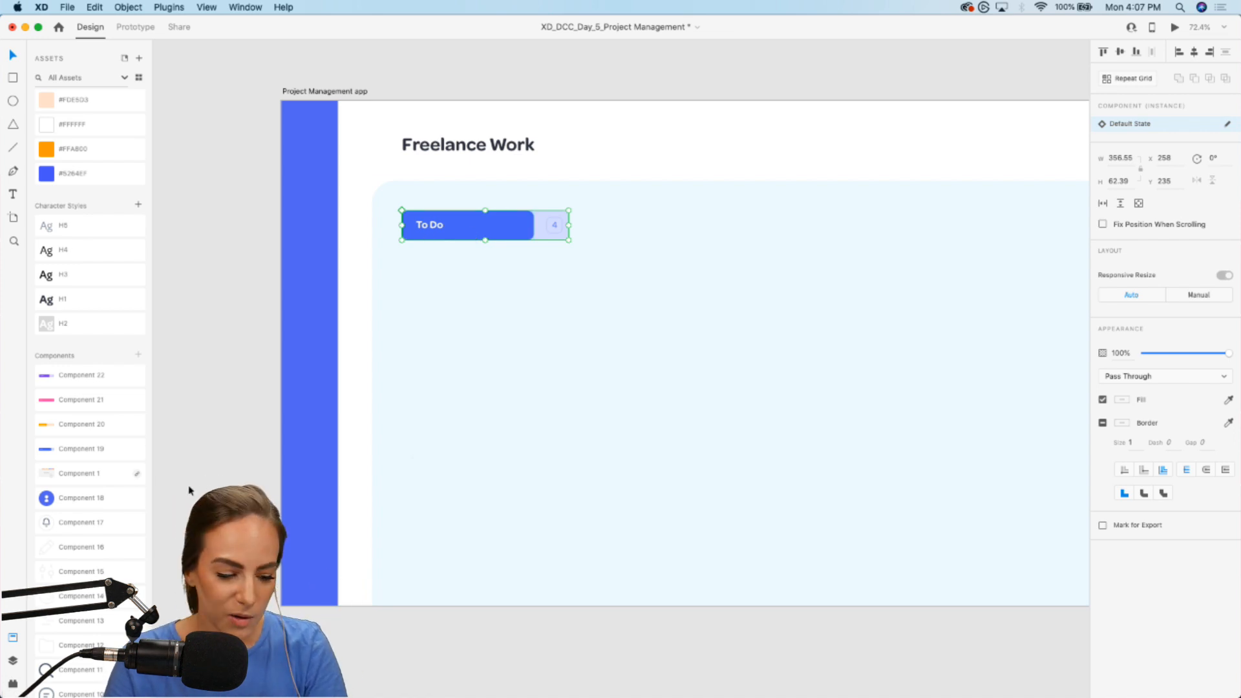
drag(62, 422, 619, 230)
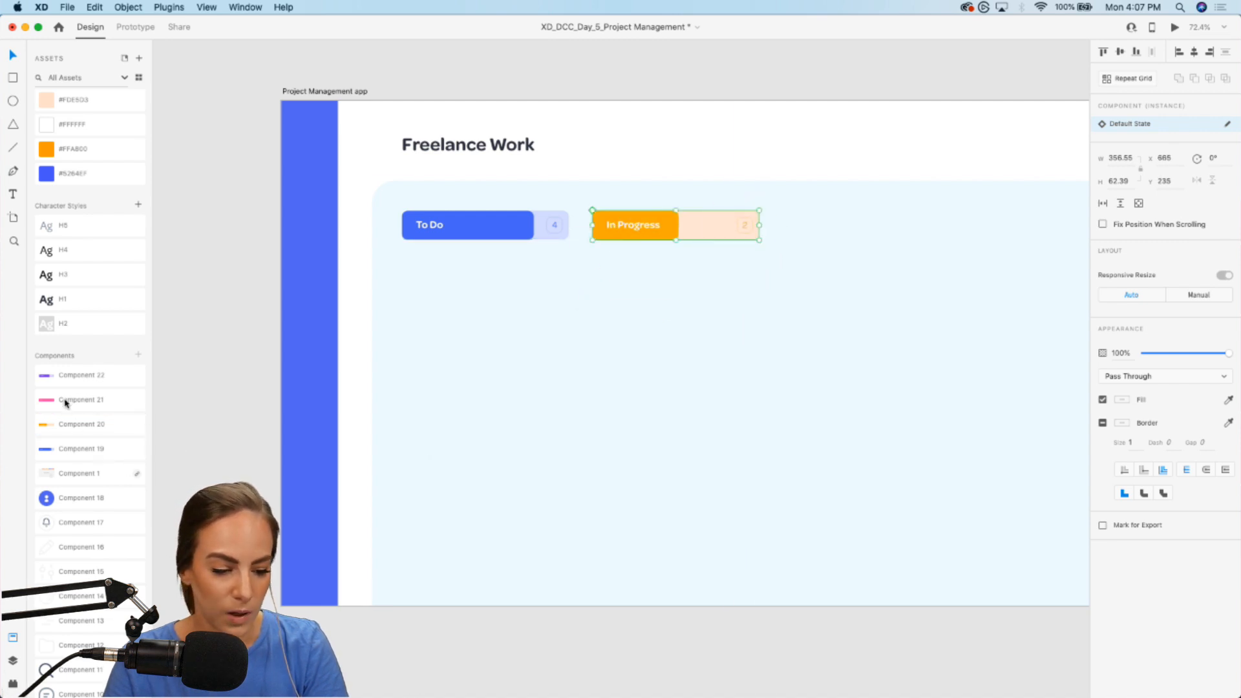
drag(65, 403, 832, 225)
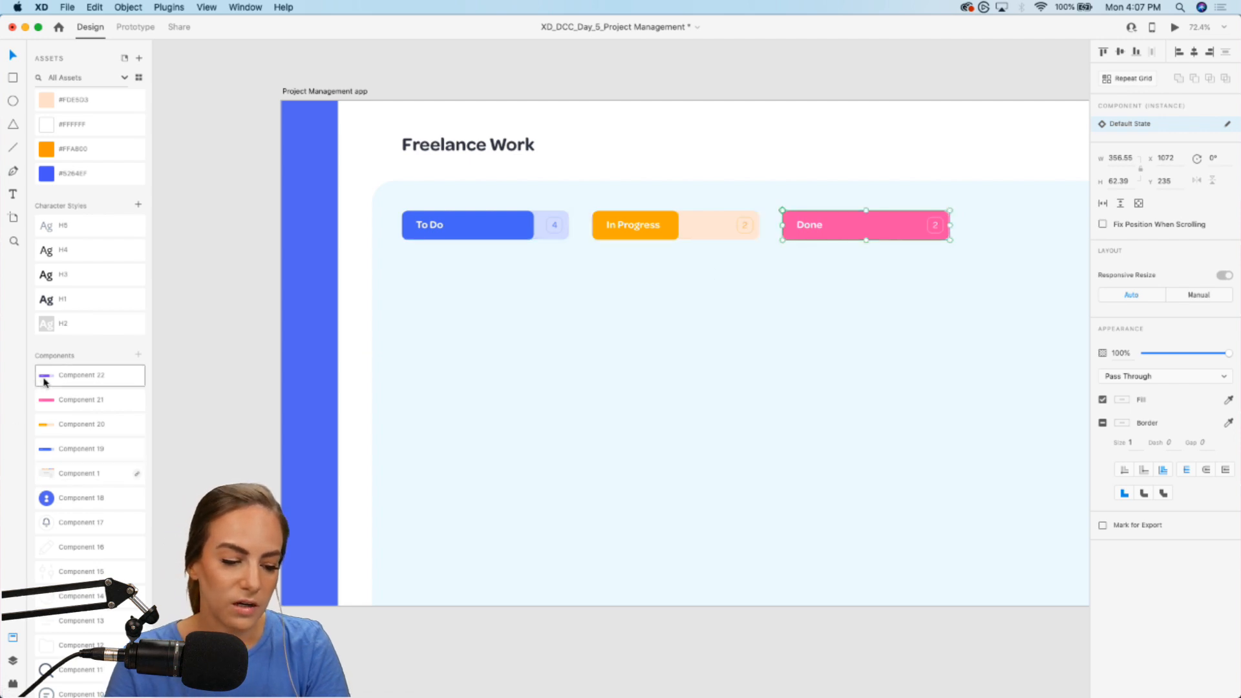
drag(44, 382, 694, 382)
scroll(698, 382, right, 5)
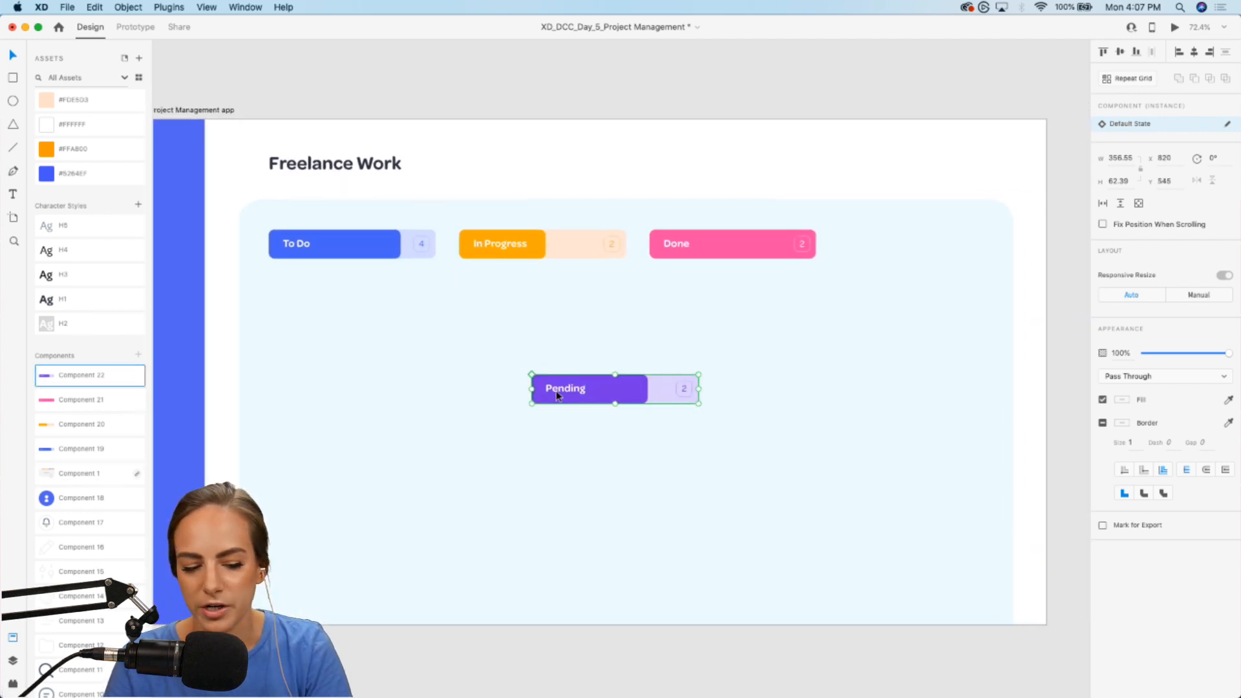
drag(556, 391, 860, 252)
Shift the In Progress, Done and Pending headers slightly left to tighten the gaps between them.
drag(562, 252, 551, 255)
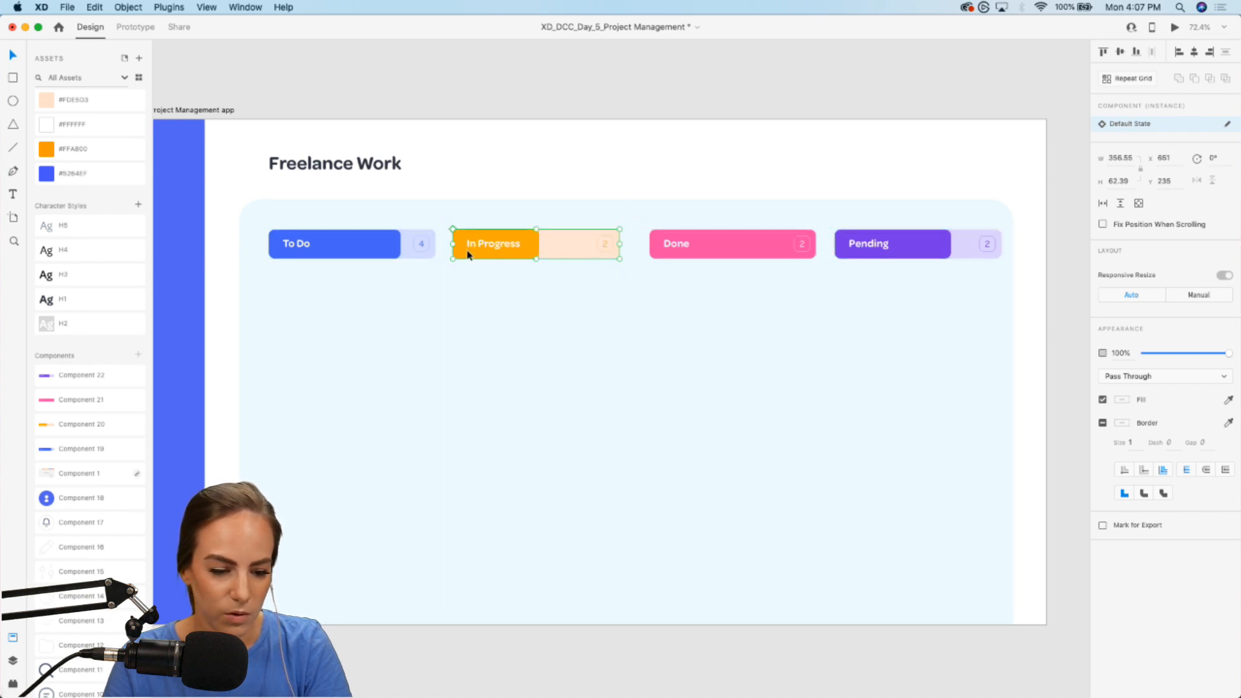
click(700, 247)
drag(700, 247, 687, 247)
click(840, 249)
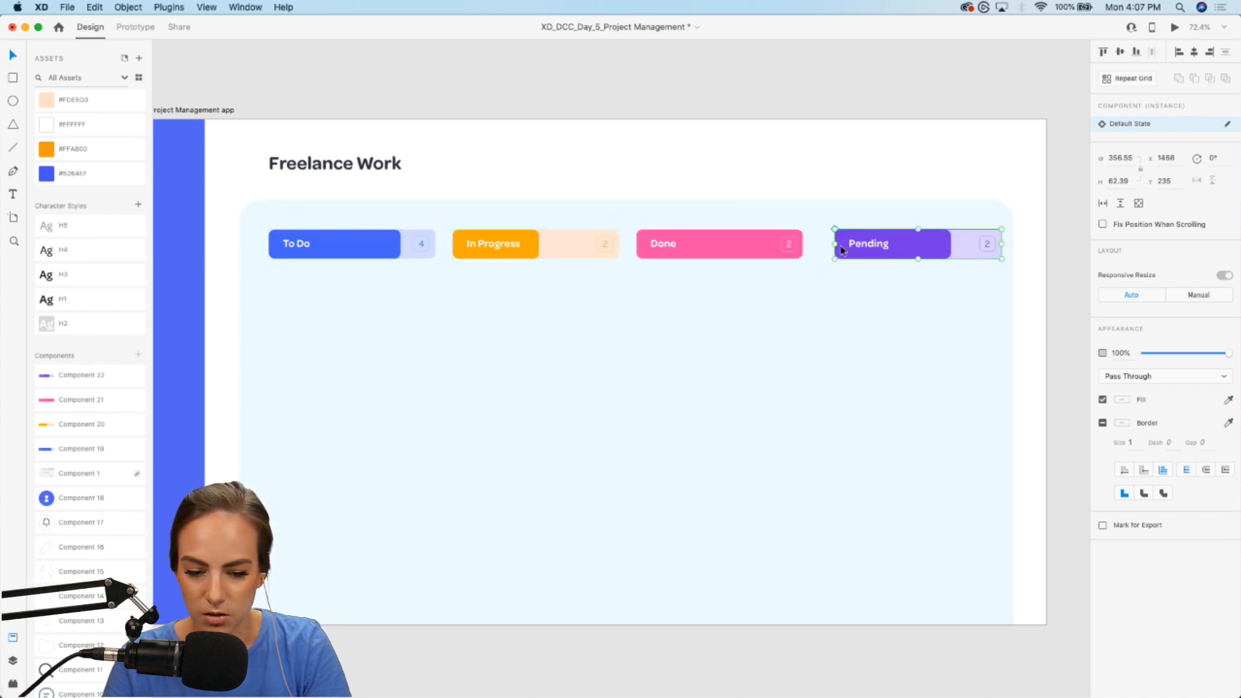
drag(840, 246, 831, 246)
Fine-tune the header row's spacing, moving In Progress to X 643, nudging Done and Pending left together, and setting To Do at X 252.
drag(537, 244, 534, 243)
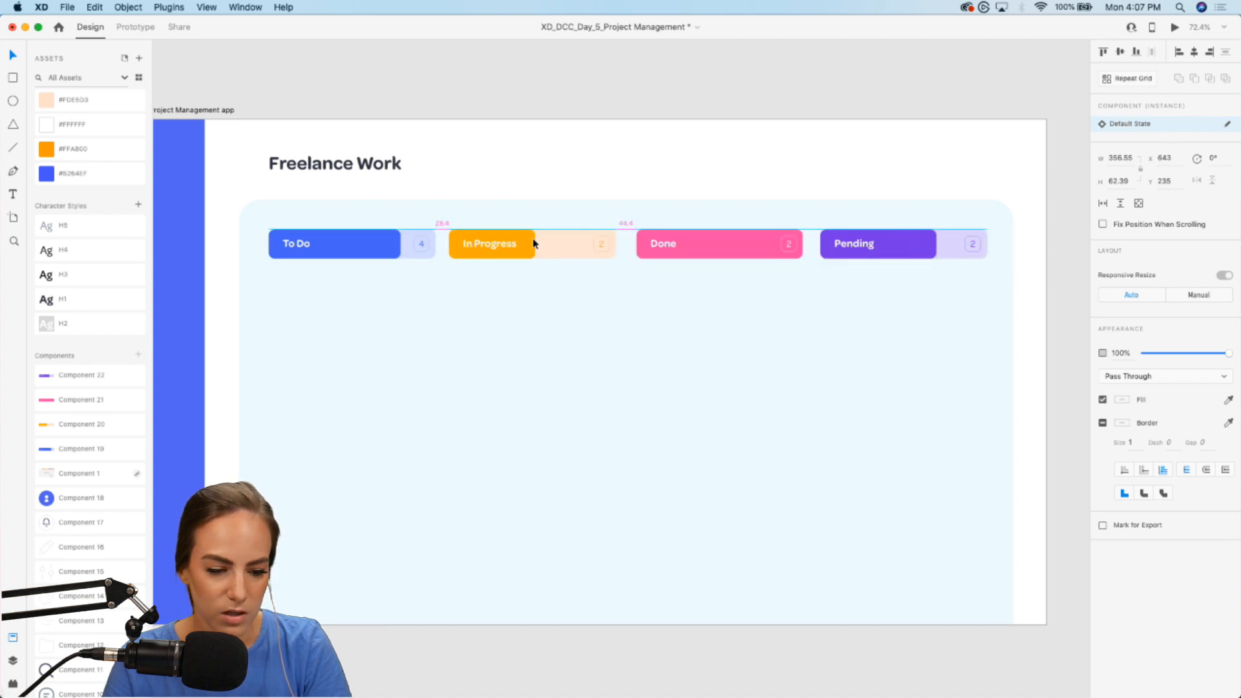
drag(717, 241, 712, 239)
shift+click(850, 249)
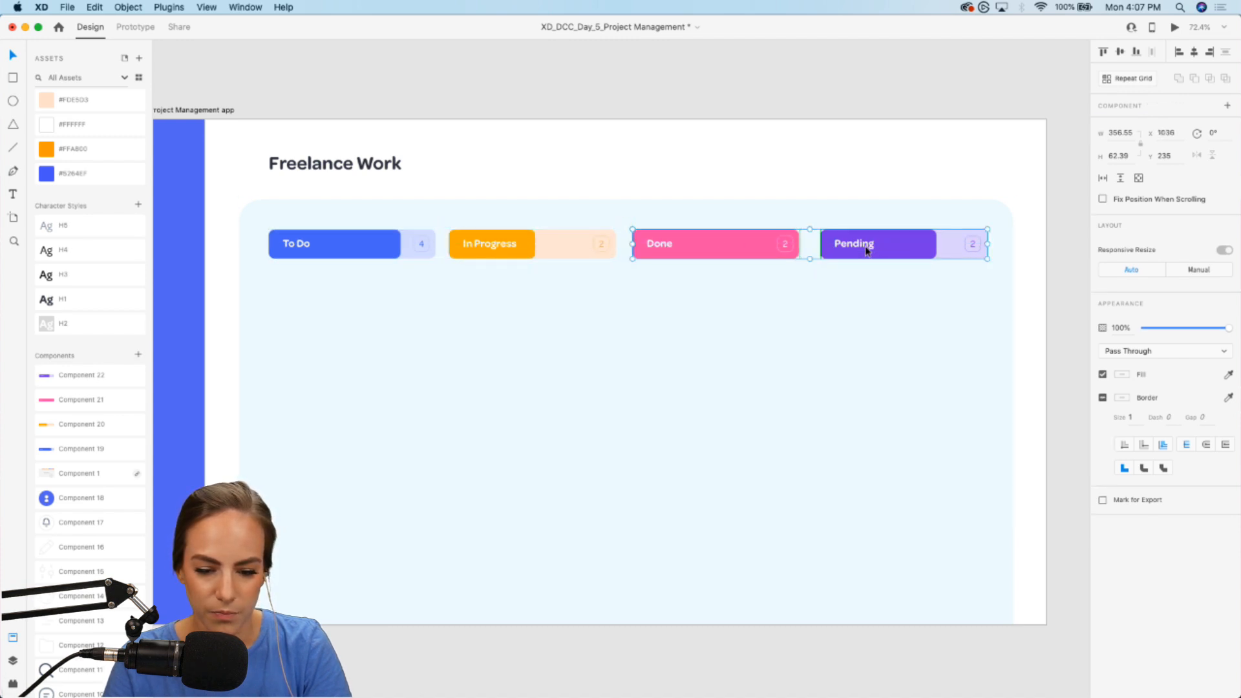
drag(867, 250, 863, 251)
click(797, 327)
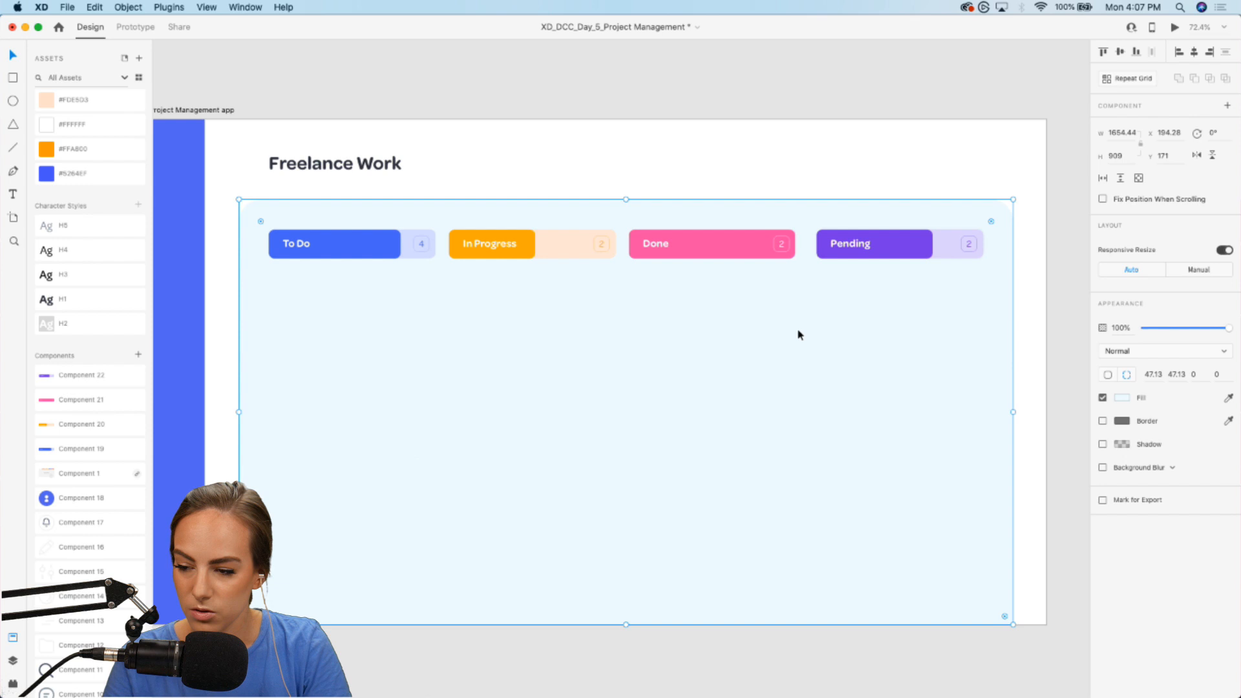
double_click(347, 243)
Draw a borderless white card, 357 by 417, under the To Do header at the header's width, with a corner radius of 13.
scroll(344, 245, left, 4)
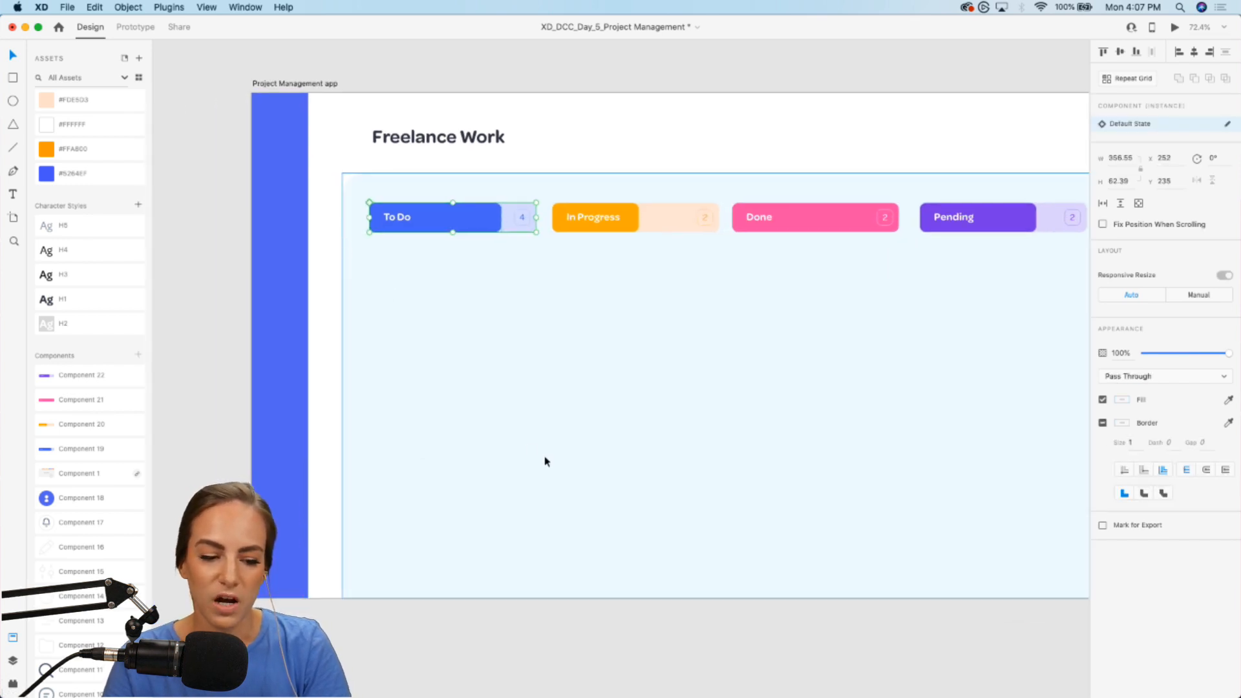
scroll(385, 396, up, 5)
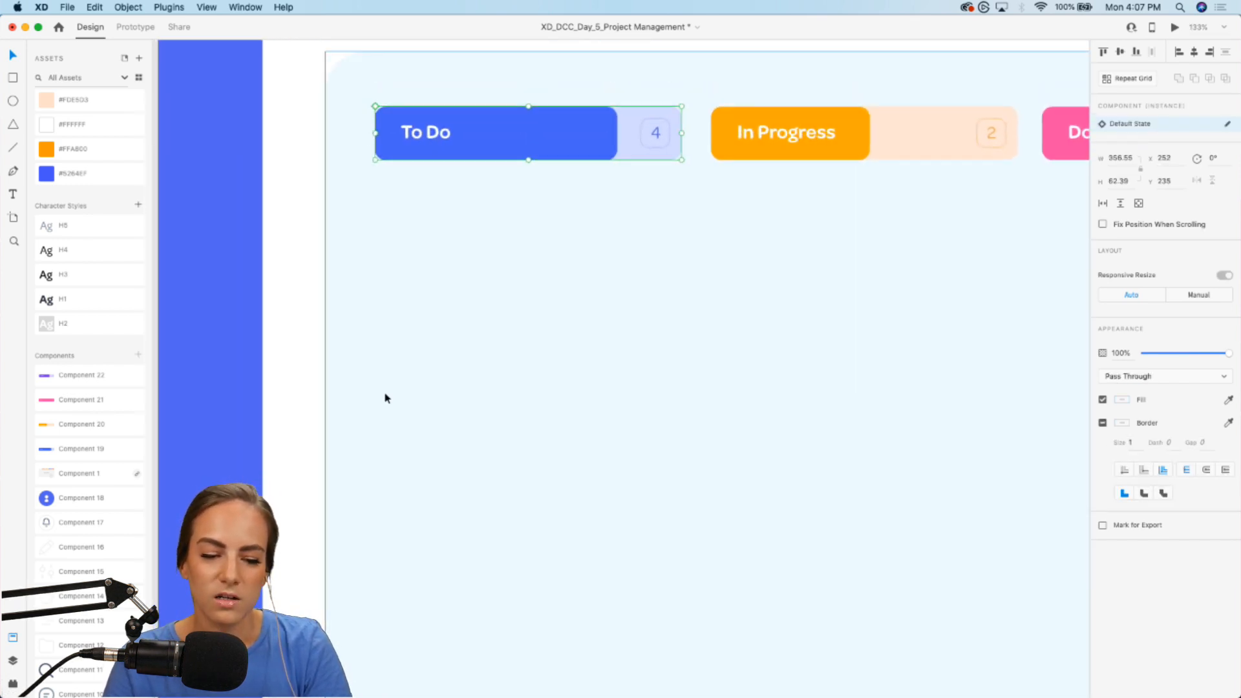
click(12, 78)
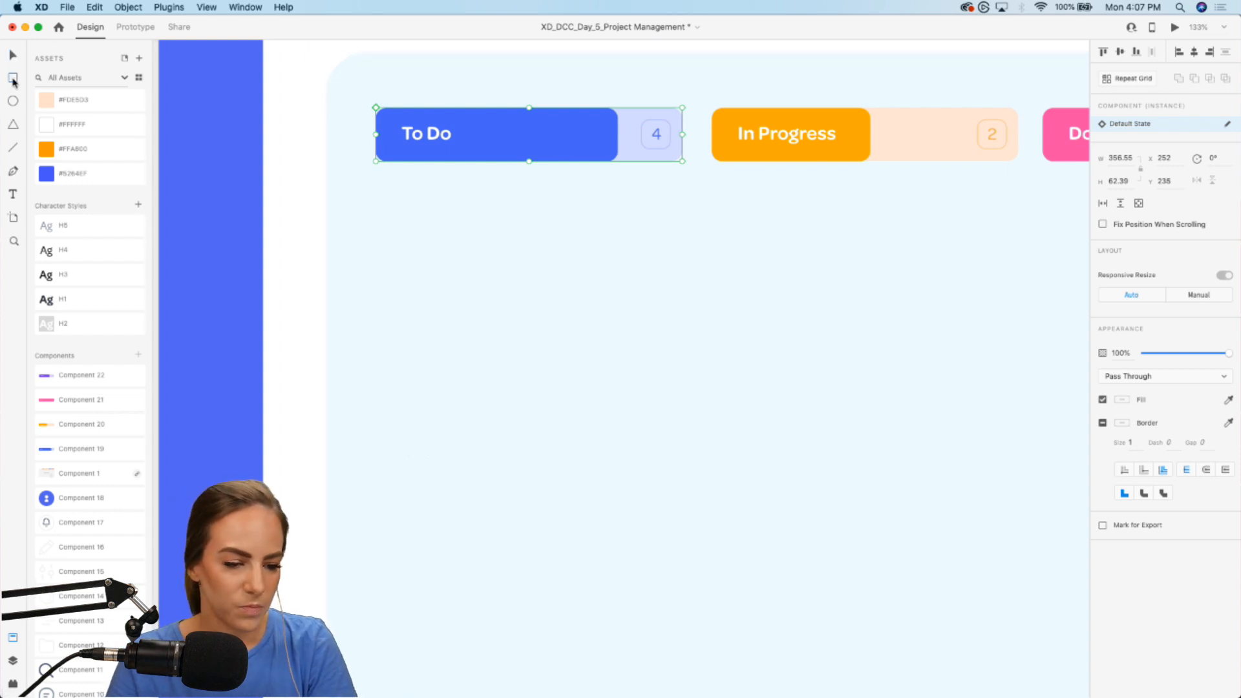
mouse_move(376, 199)
mouse_down()
mouse_move(665, 369)
mouse_move(680, 452)
mouse_up()
drag(681, 476, 682, 556)
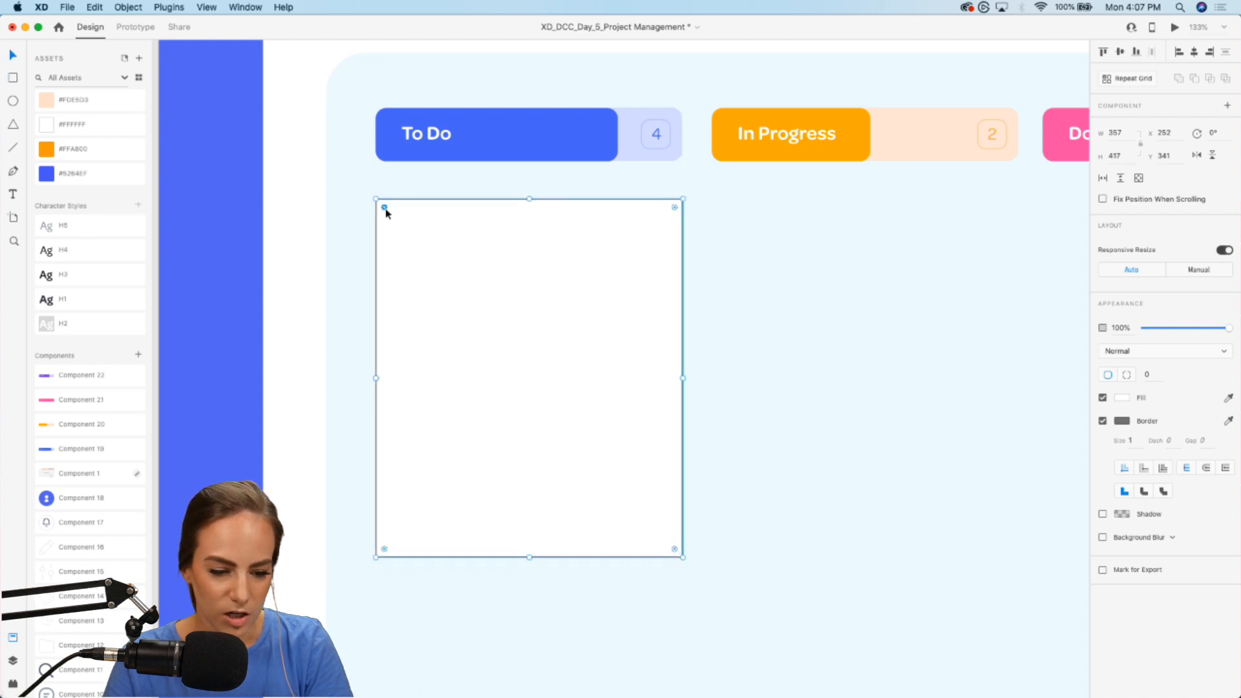
drag(385, 207, 387, 212)
click(1102, 421)
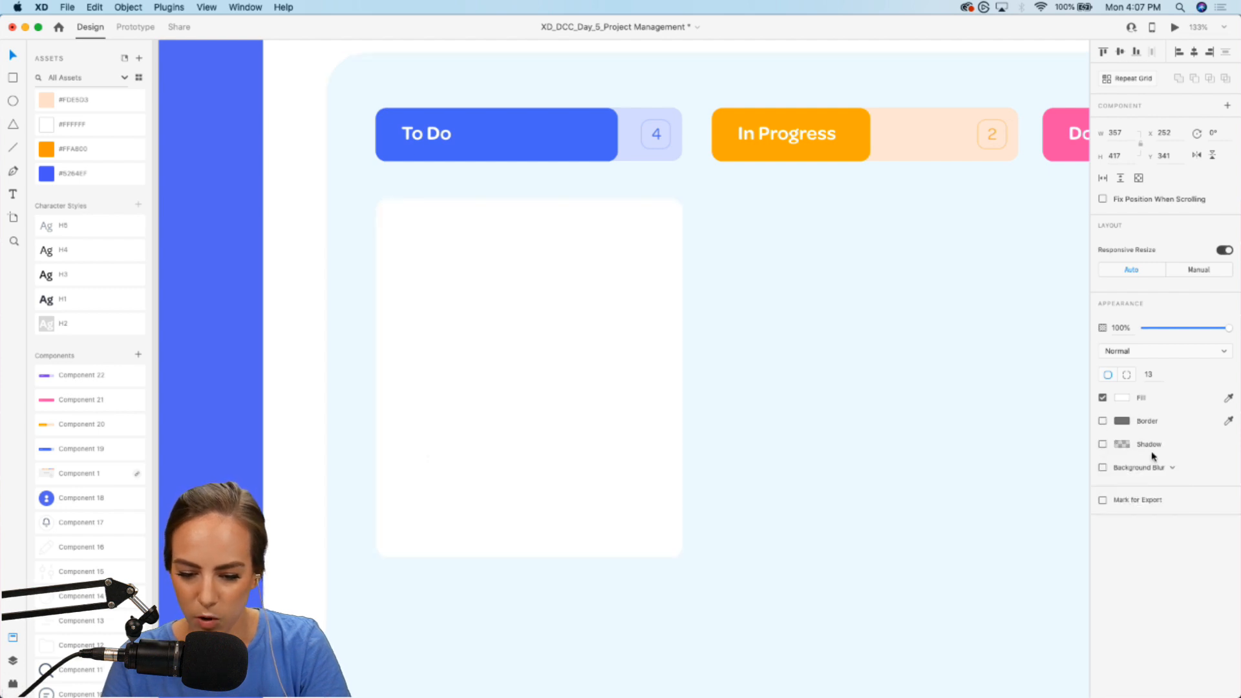
Give the white card a soft black shadow at 7% opacity with offsets X 0, Y 0 and blur 8.
click(1102, 445)
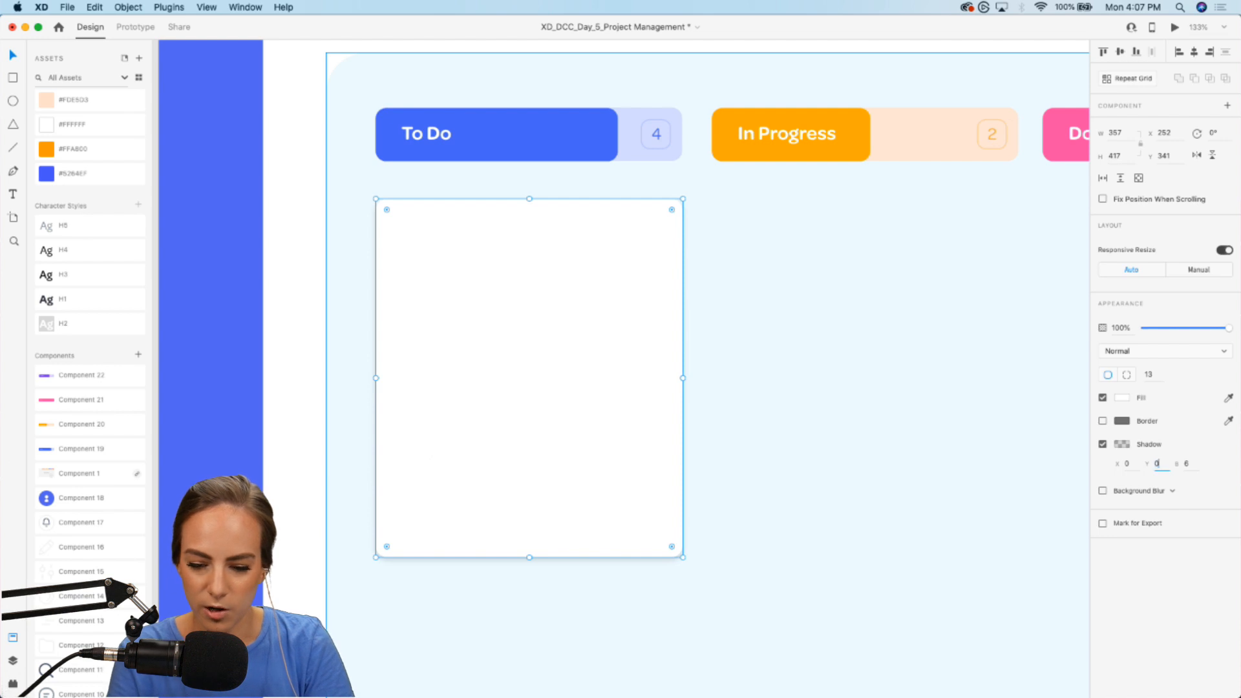
click(1143, 445)
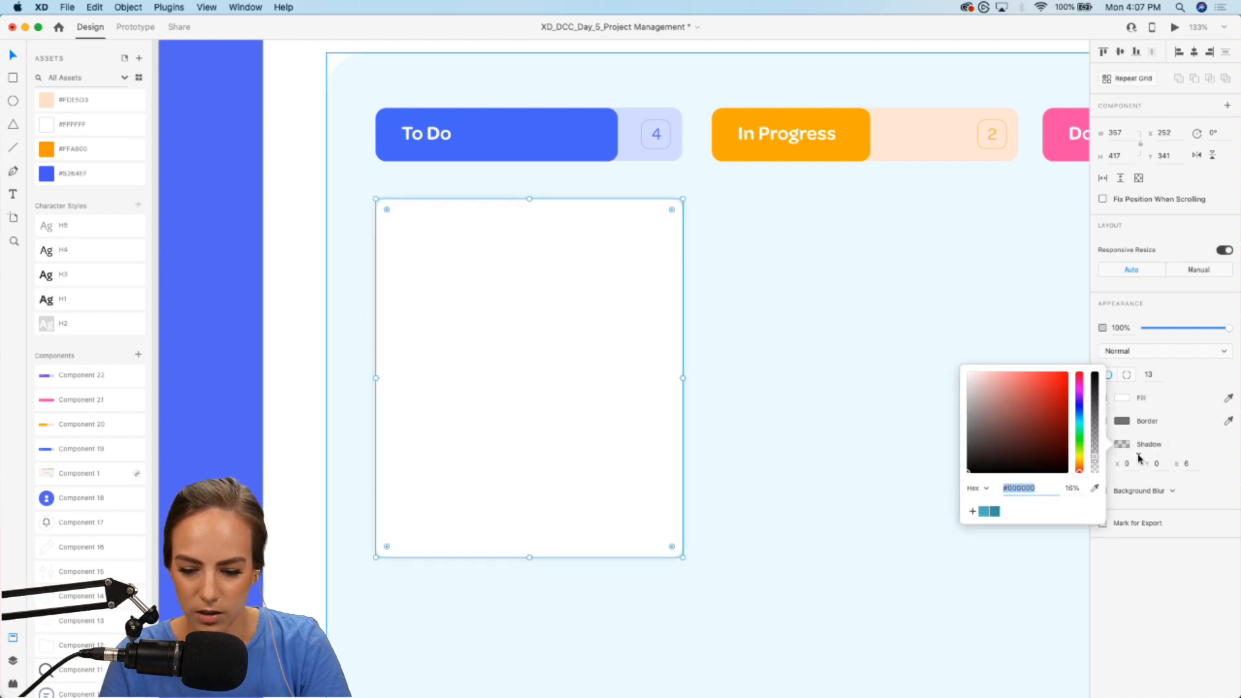
drag(1095, 459, 1094, 463)
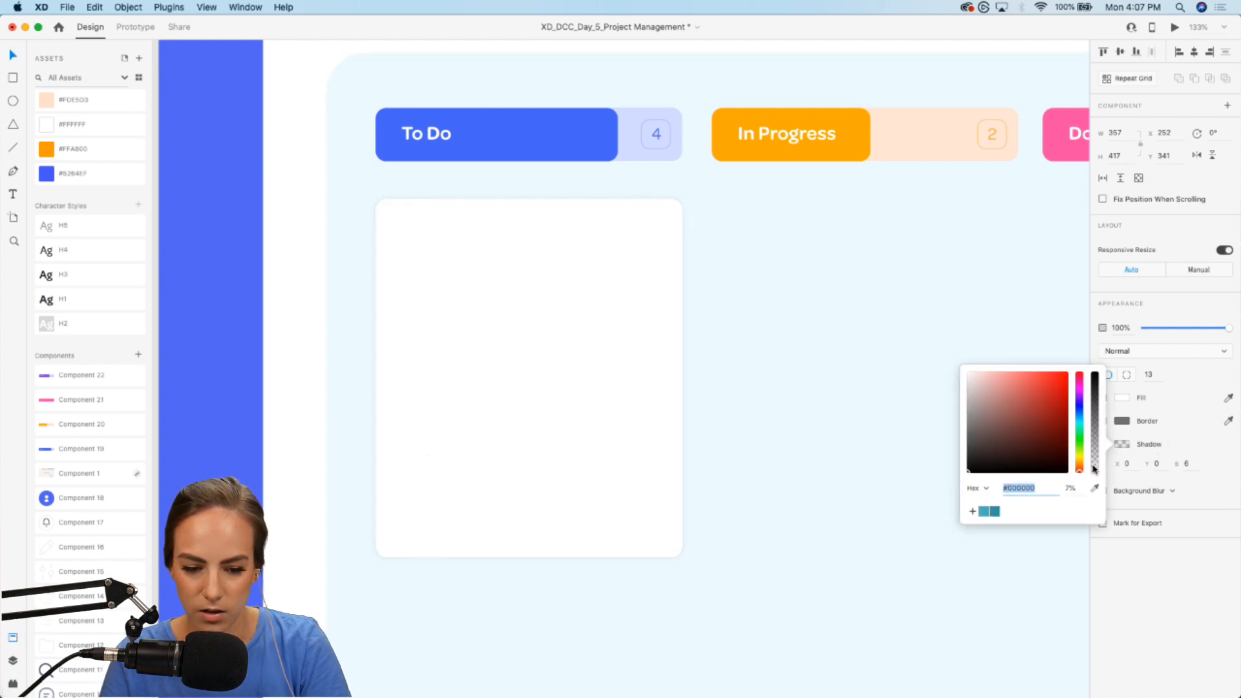
click(1189, 464)
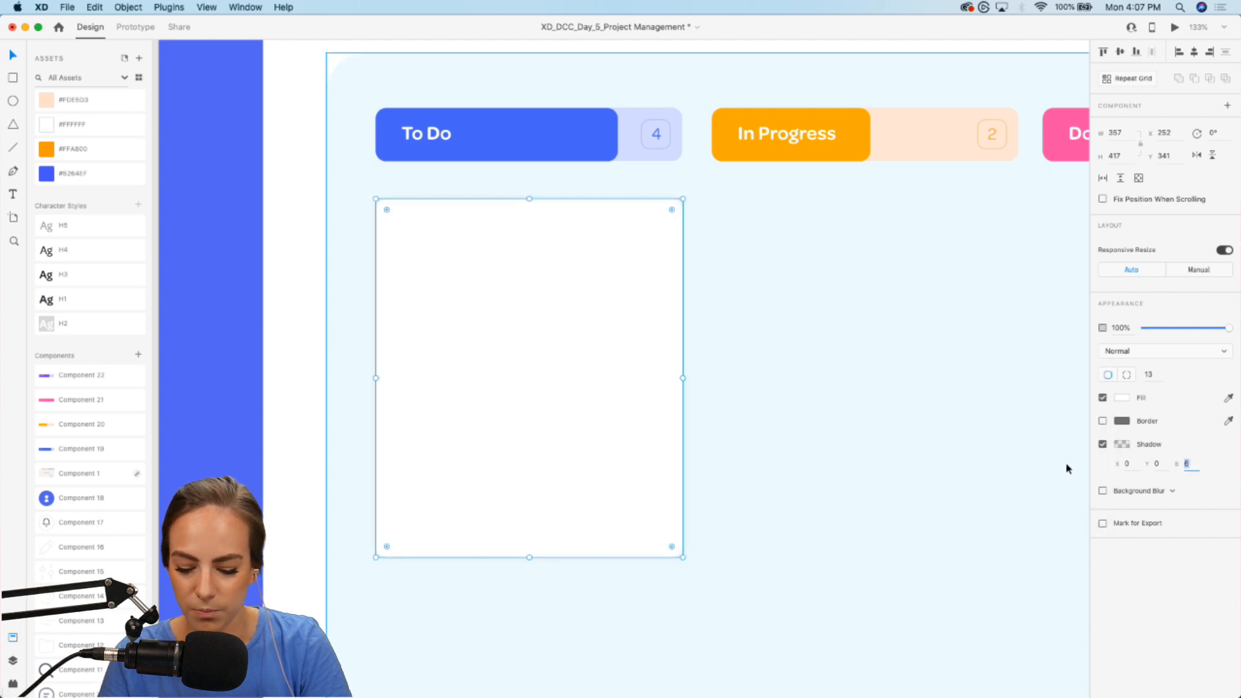
click(840, 445)
scroll(840, 444, down, 5)
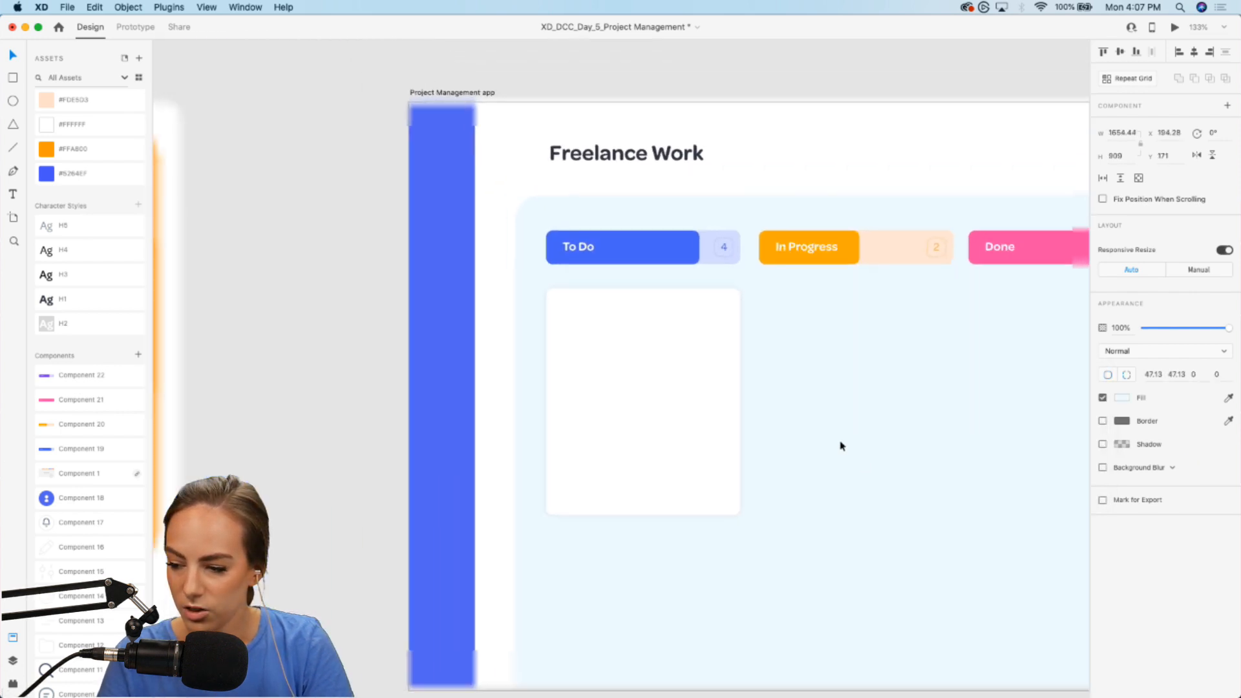
Add an area text box over the white card reading "July XD Daily Creative Challenges".
scroll(652, 328, up, 5)
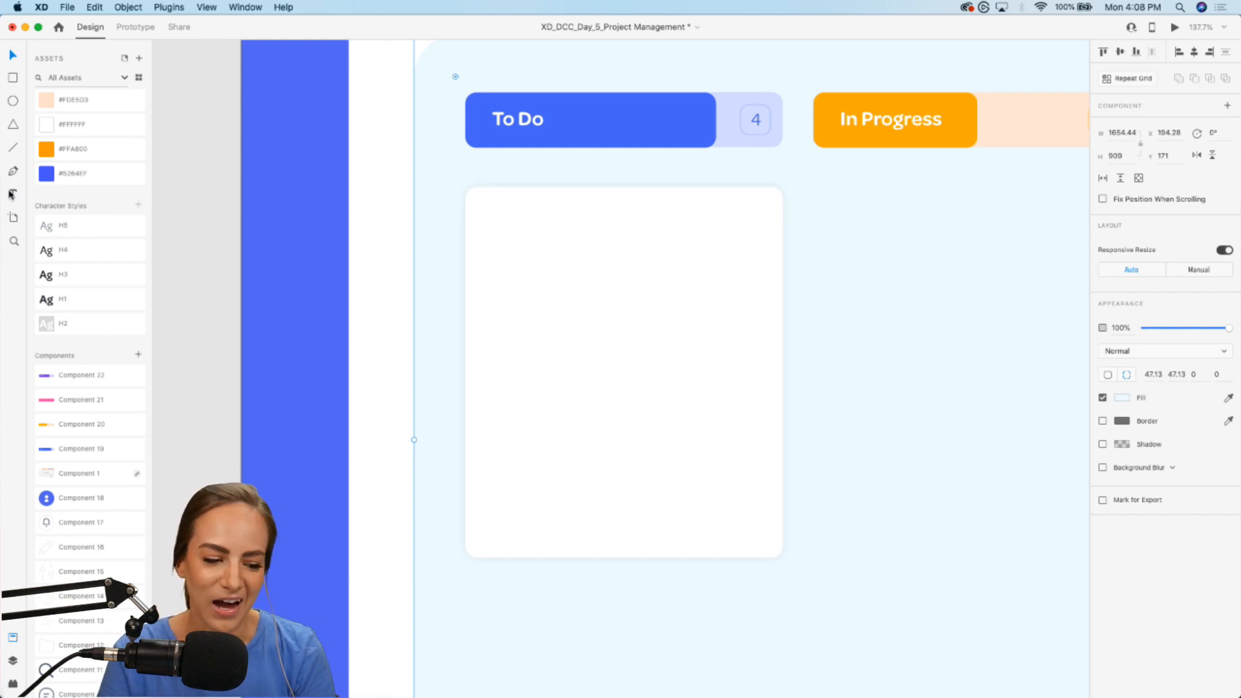
drag(582, 262, 918, 386)
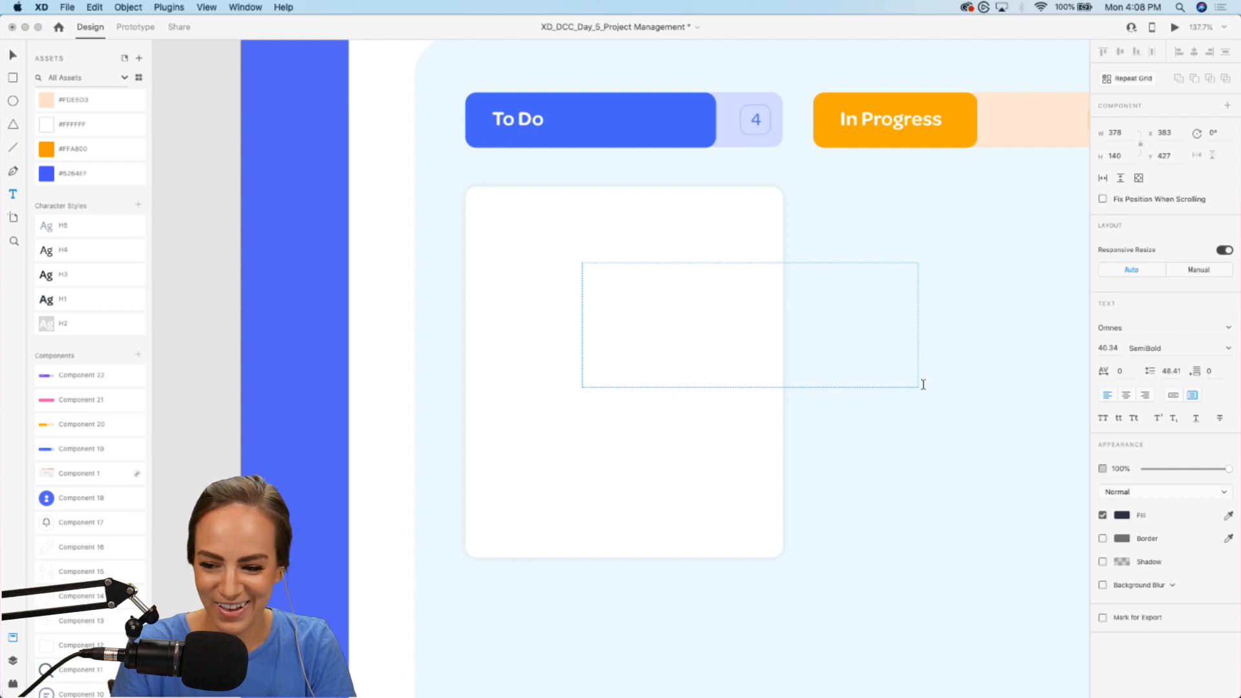
text(July Xd)
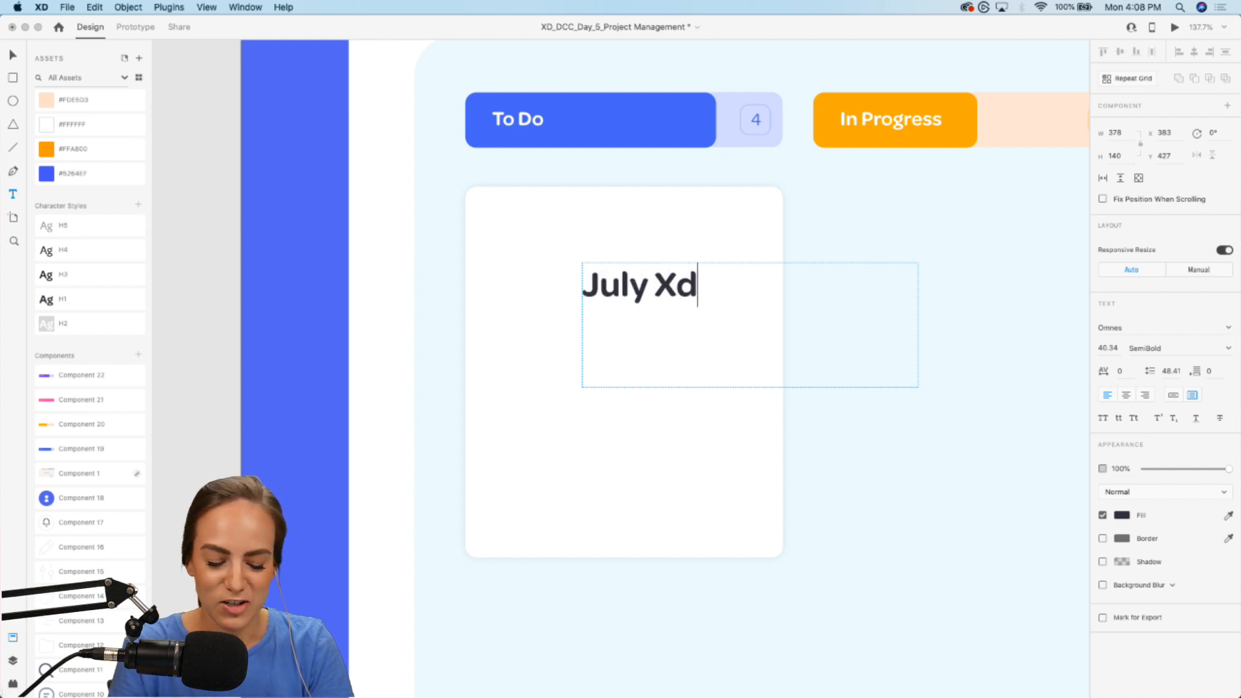
key(BackSpace)
key(BackSpace)
text(D Dail)
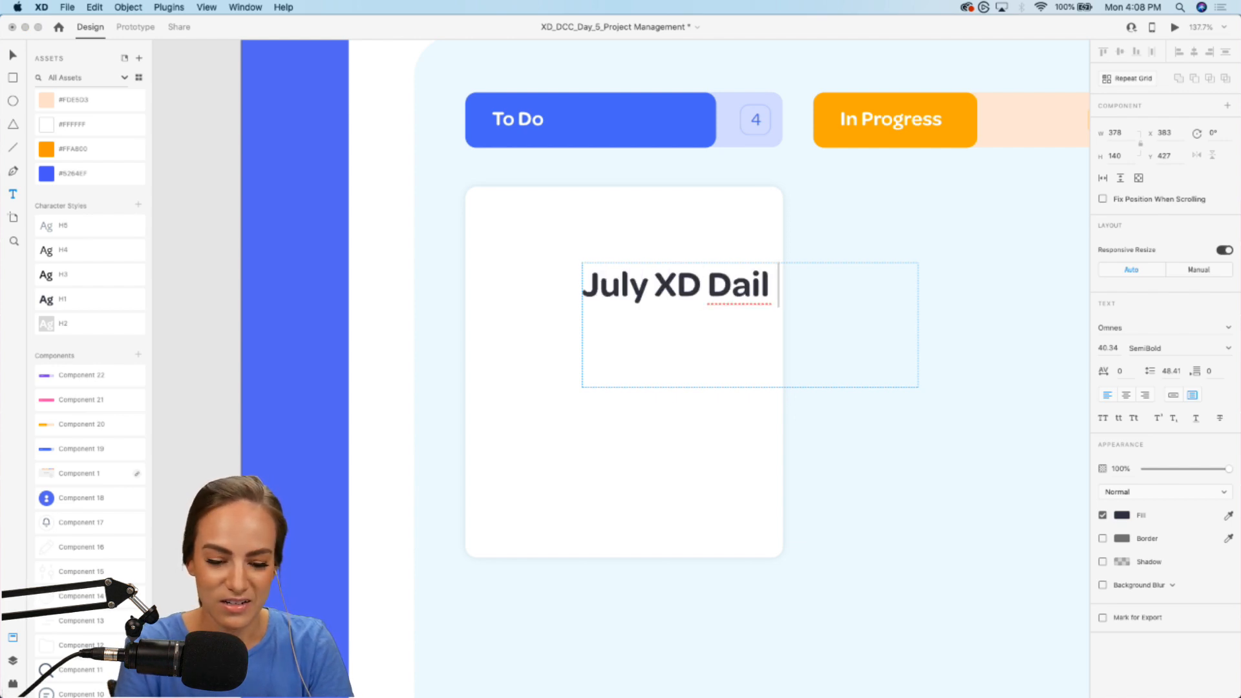
text(y Creative Cha)
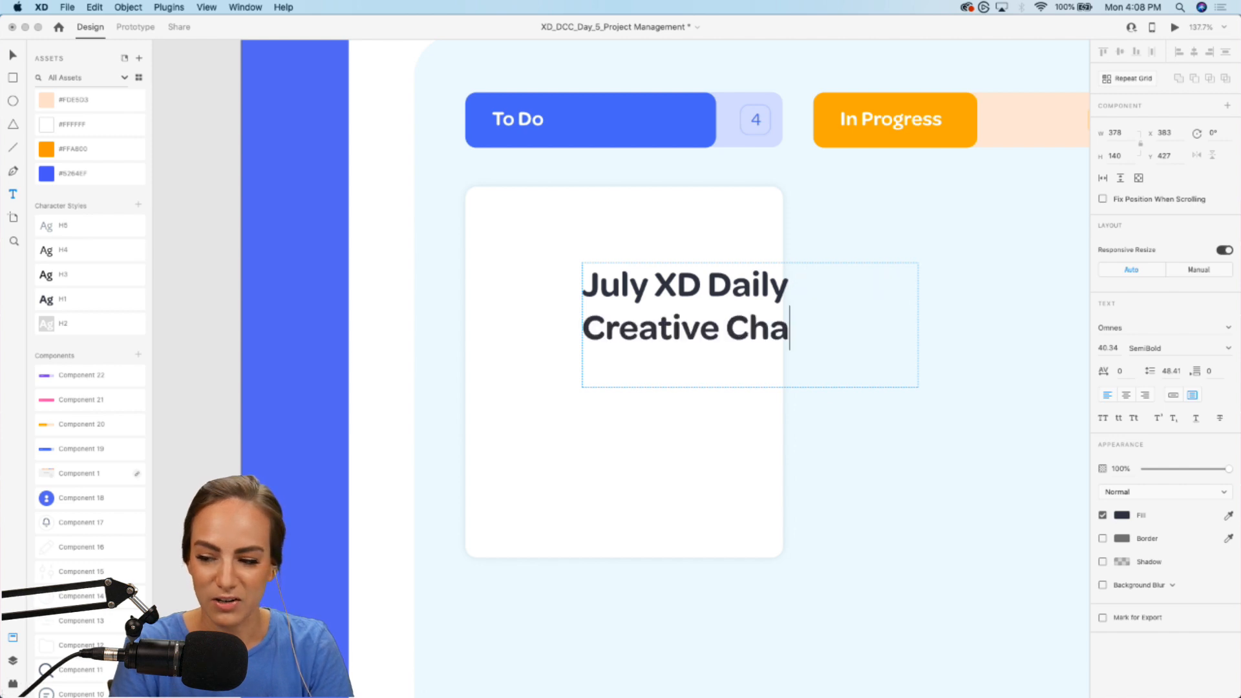
text(llenges)
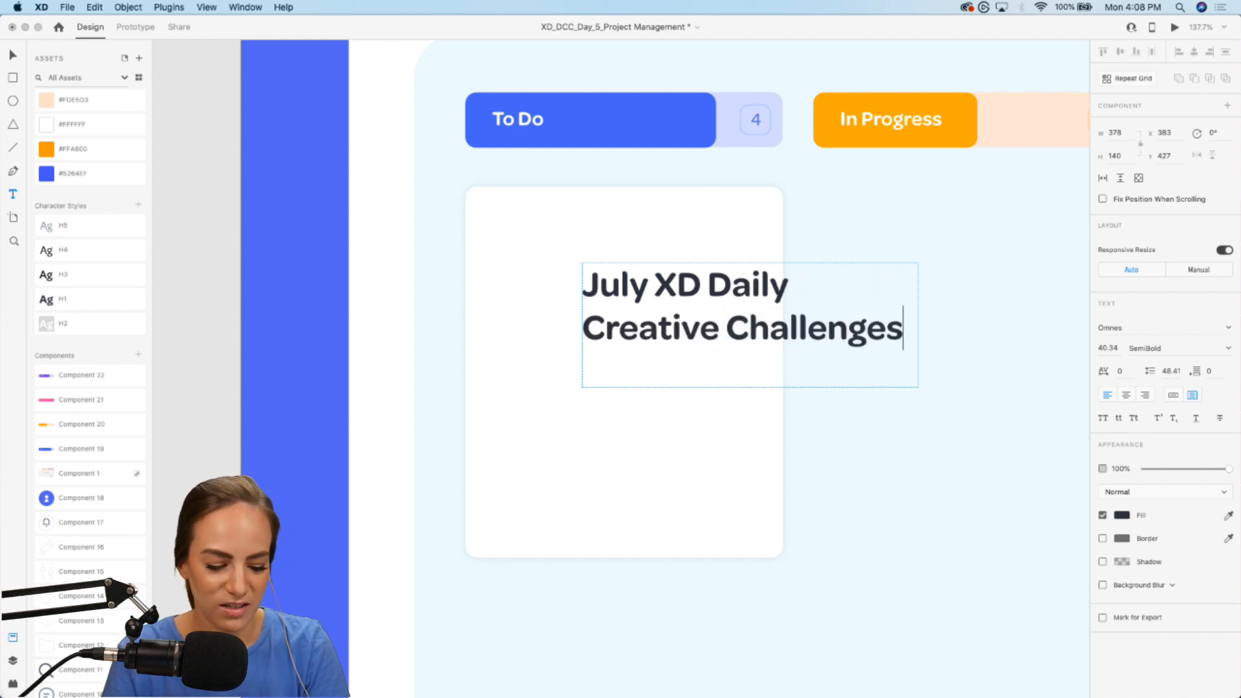
key(Escape)
Apply the H3 character style to the title, place it in the card's upper left corner and resize its box to 243 by 66.
drag(692, 297, 594, 239)
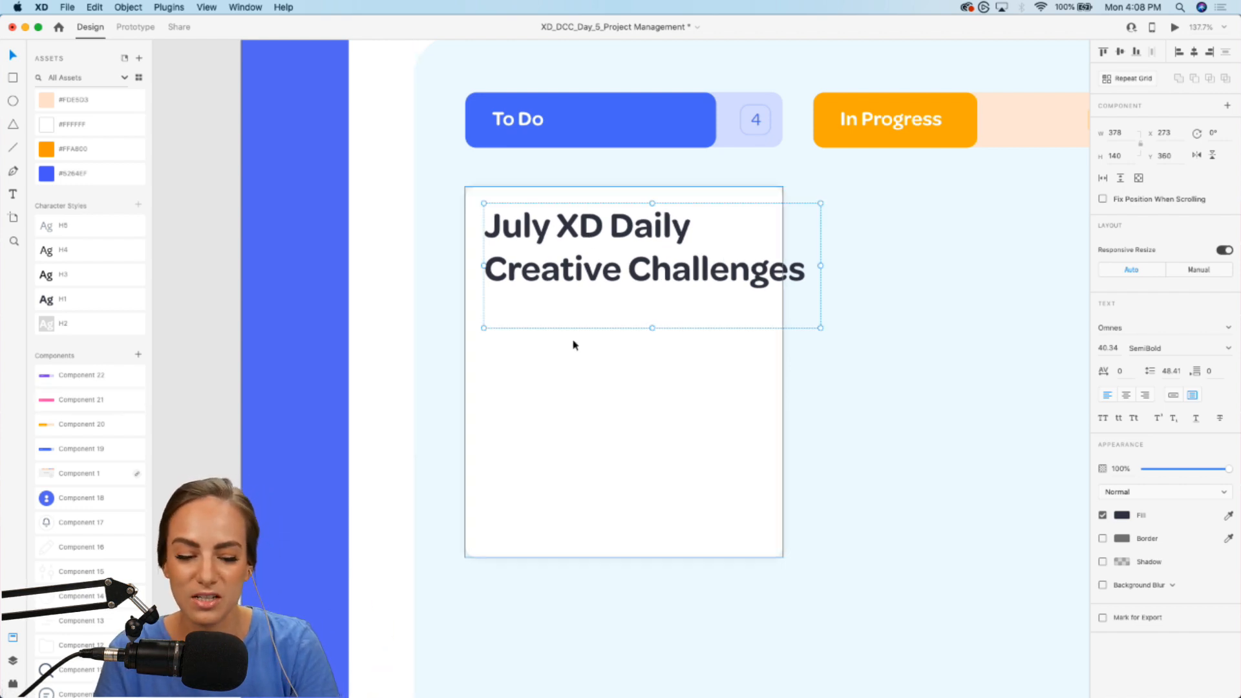
click(71, 278)
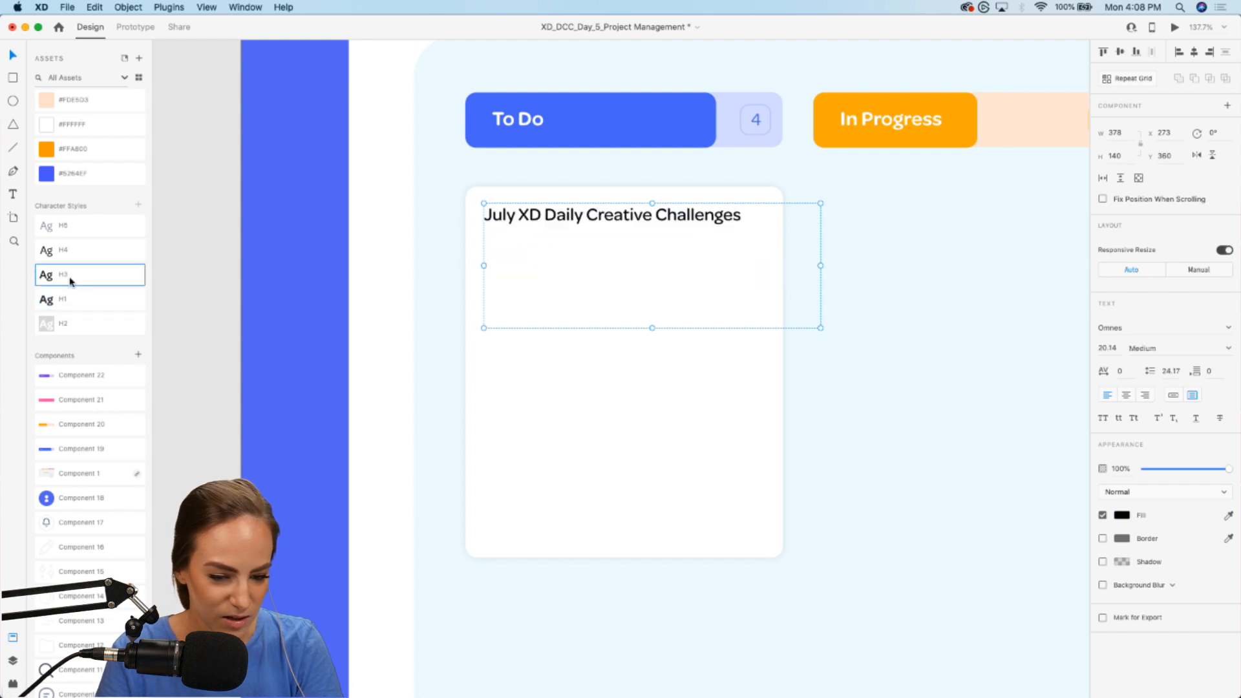
drag(570, 222, 576, 225)
drag(826, 333, 707, 266)
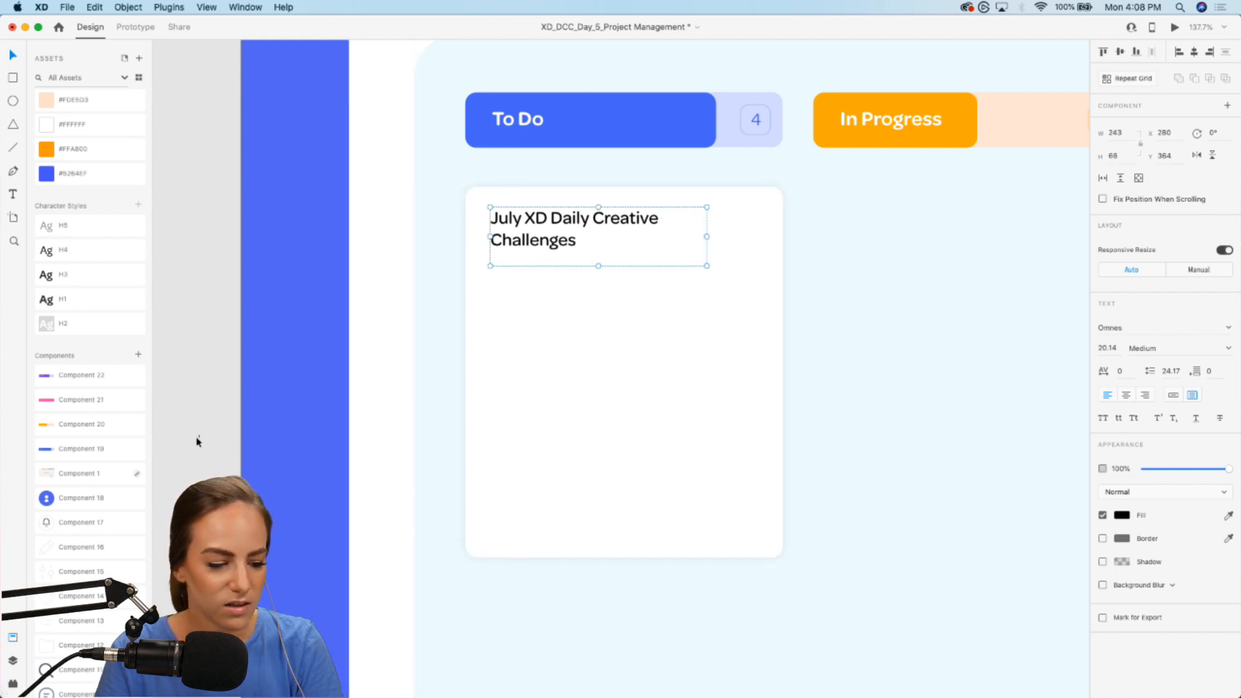
Place the orange star and the vertical dots components side by side to the right of the card title.
scroll(74, 523, down, 5)
drag(69, 566, 722, 220)
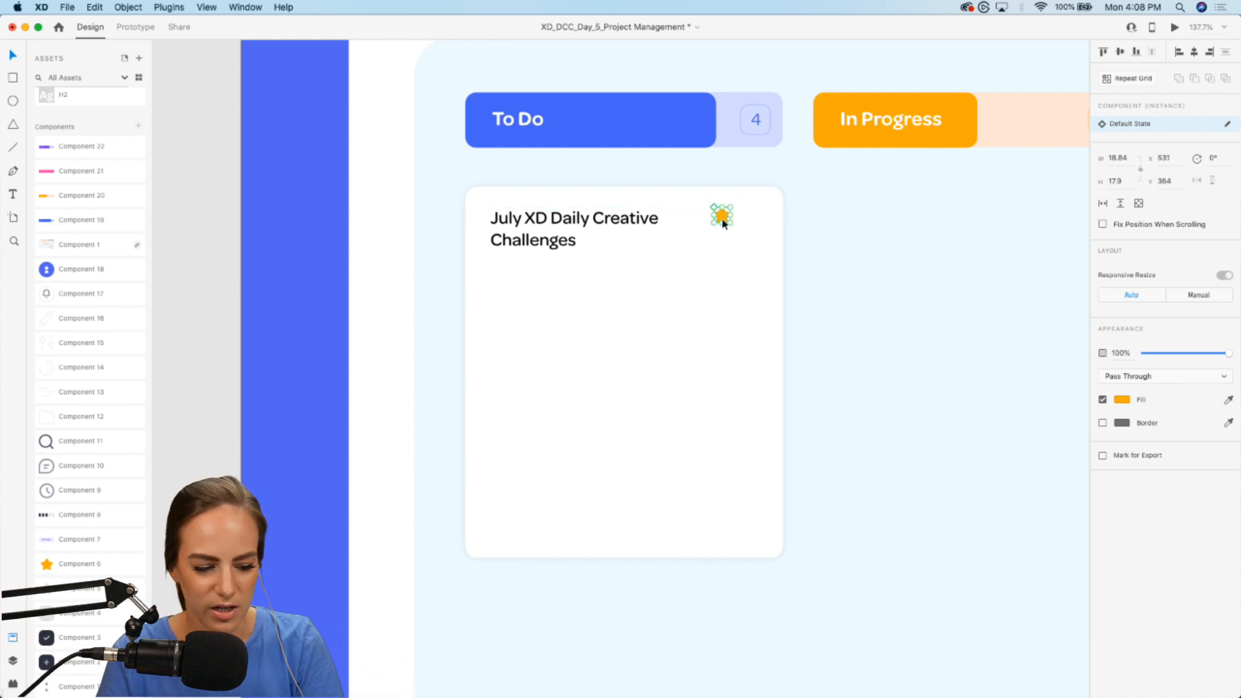
drag(68, 687, 756, 222)
click(843, 278)
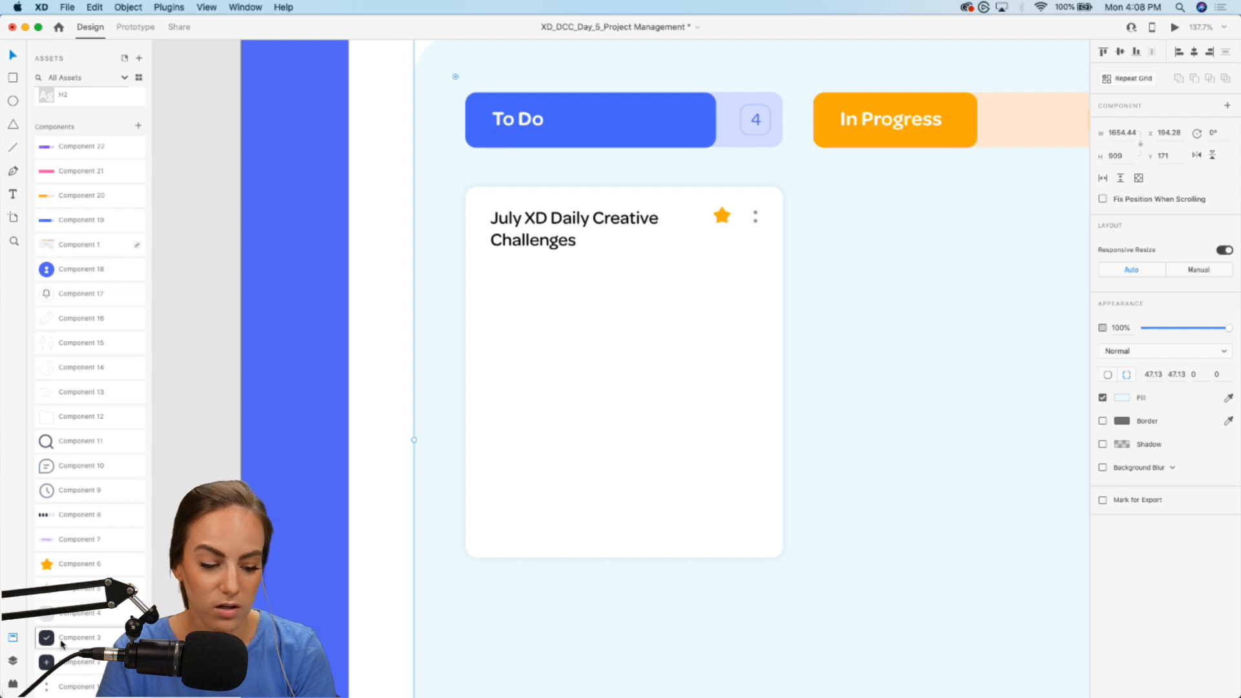
Place the checked box component below the card title and extend the card's height to 501.
drag(65, 639, 509, 289)
click(654, 477)
scroll(653, 476, down, 5)
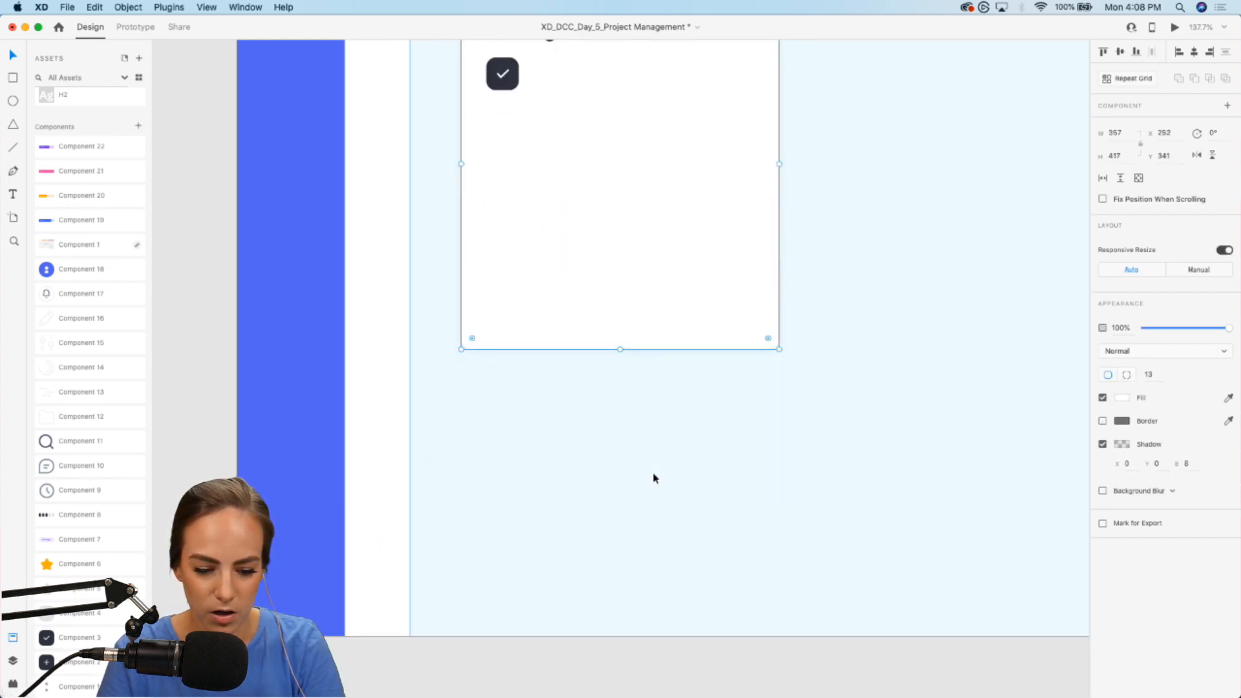
drag(620, 346, 618, 424)
scroll(618, 424, up, 5)
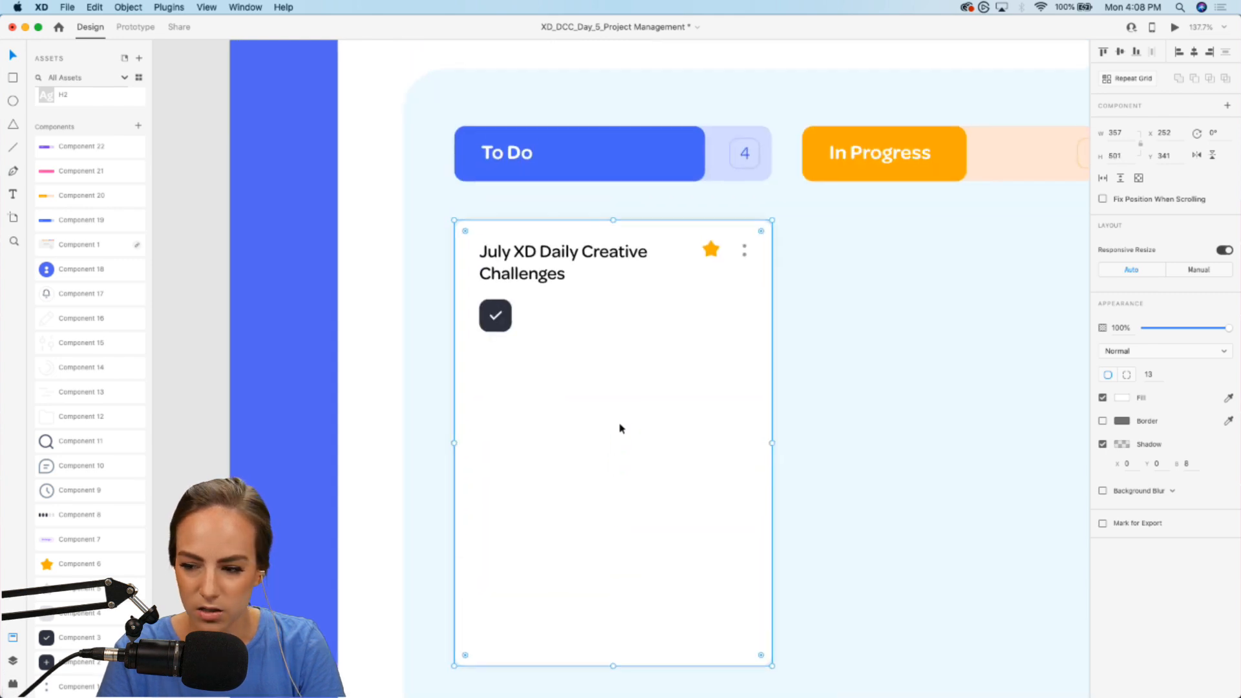
Repeat the checked box downward in a Repeat Grid of six and place the empty grey box component beneath the column.
click(496, 317)
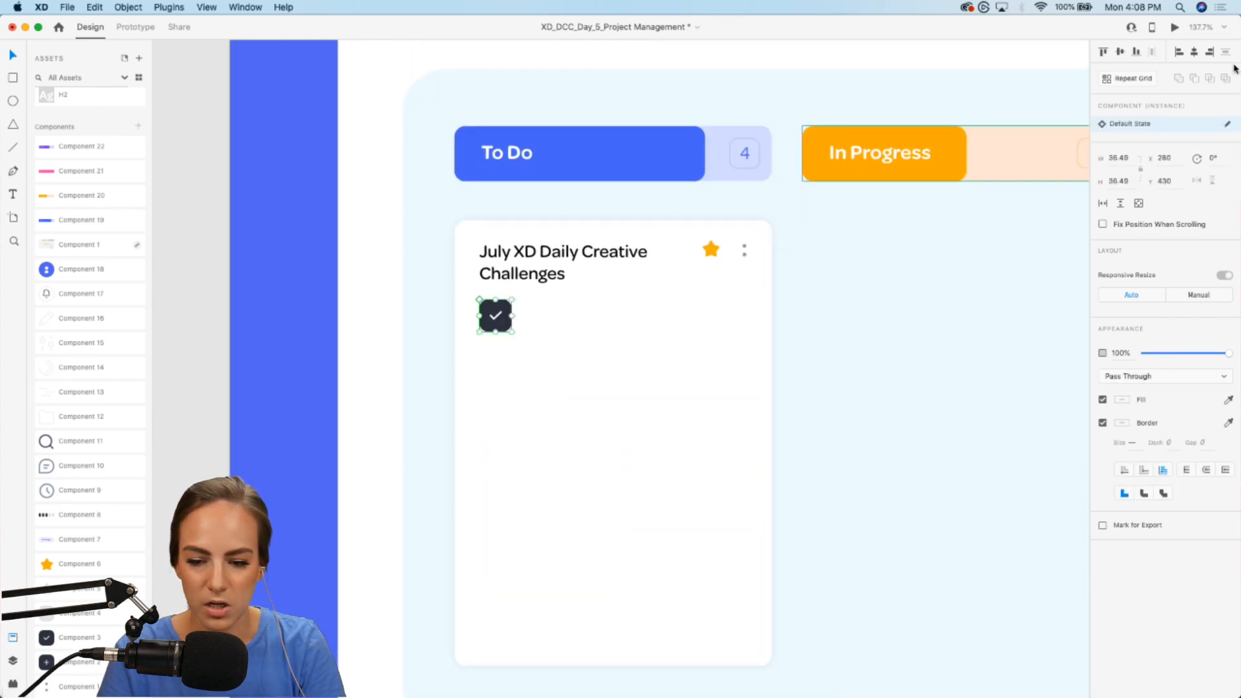
click(1138, 77)
drag(496, 335, 496, 592)
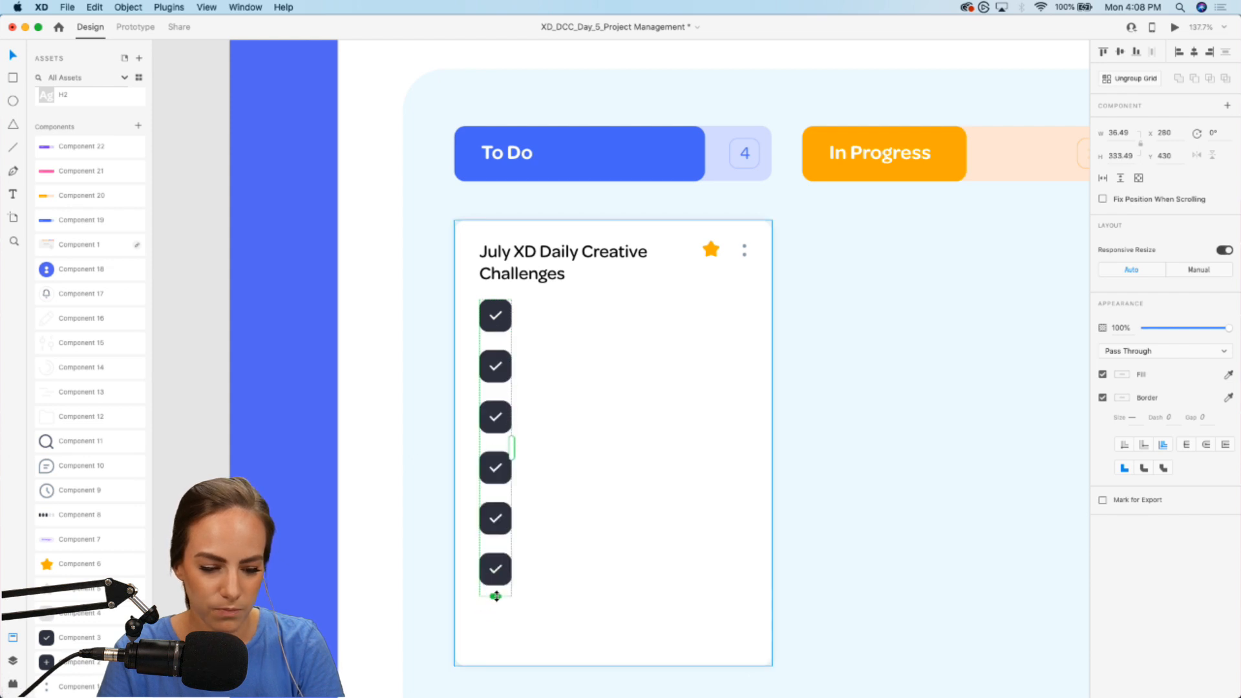
scroll(496, 591, down, 3)
drag(65, 637, 514, 490)
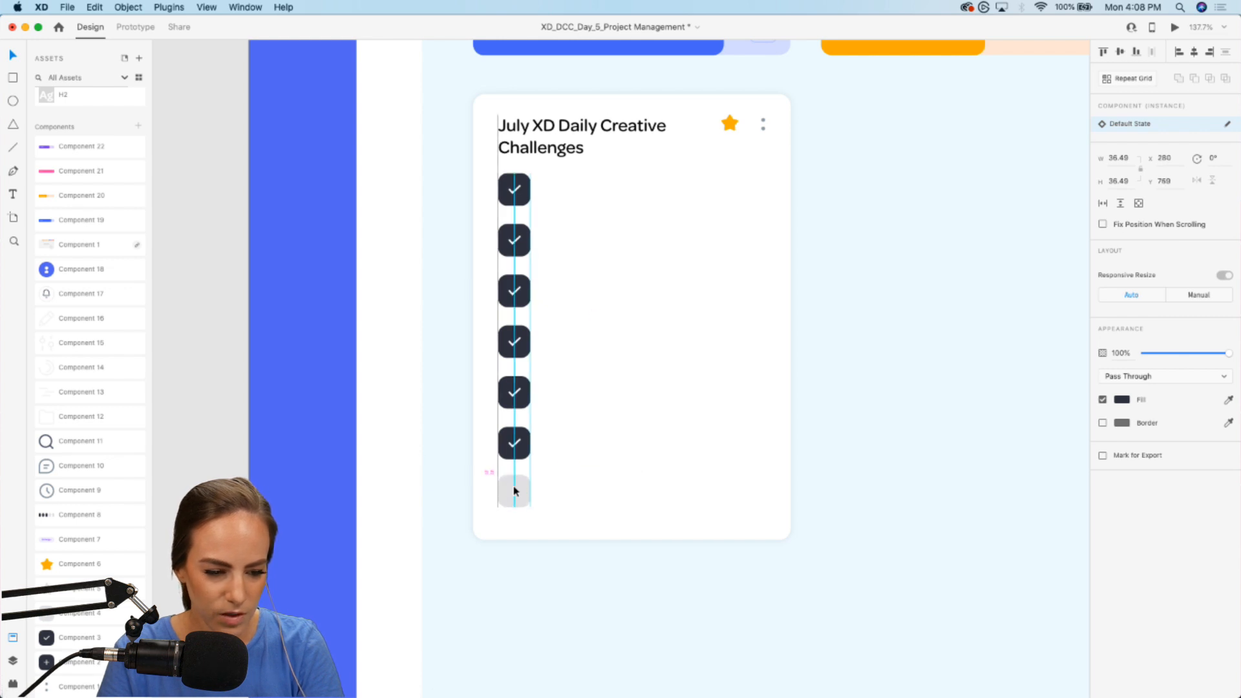
Duplicate the title beside the first checkbox, replace its text with "Messaging App" and enlarge its box to 239 by 372.
scroll(514, 486, up, 3)
click(540, 210)
alt+drag(540, 211, 574, 274)
double_click(576, 298)
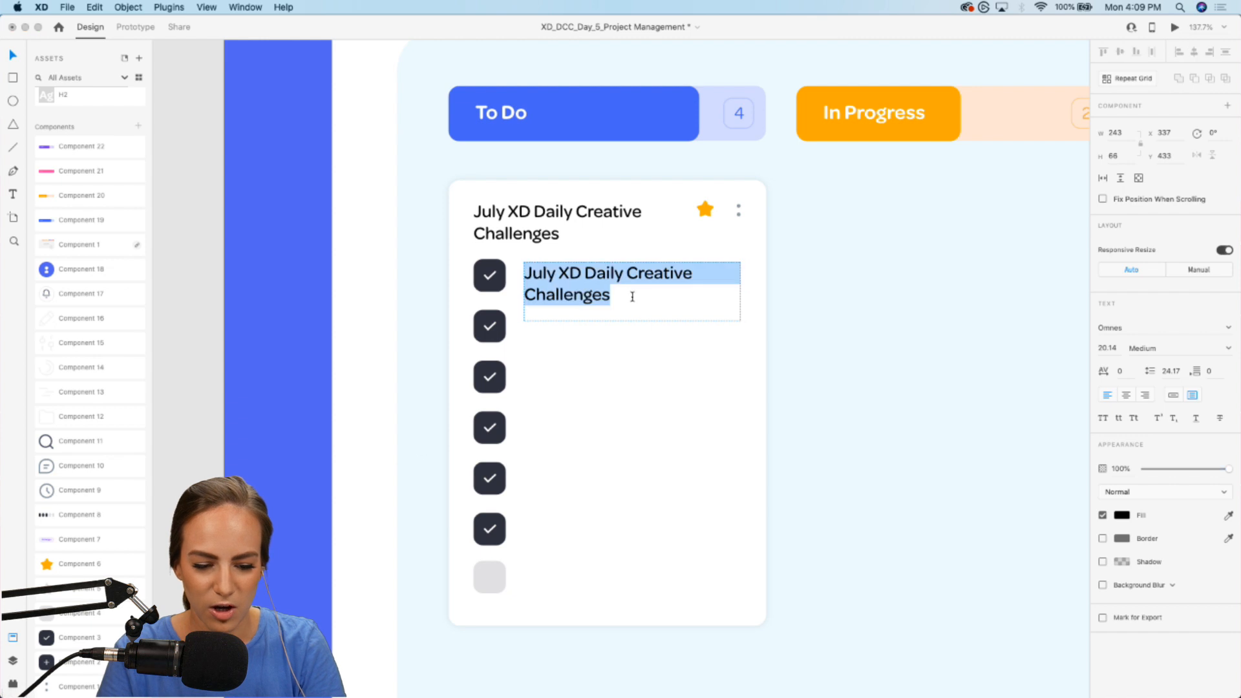
text(Me)
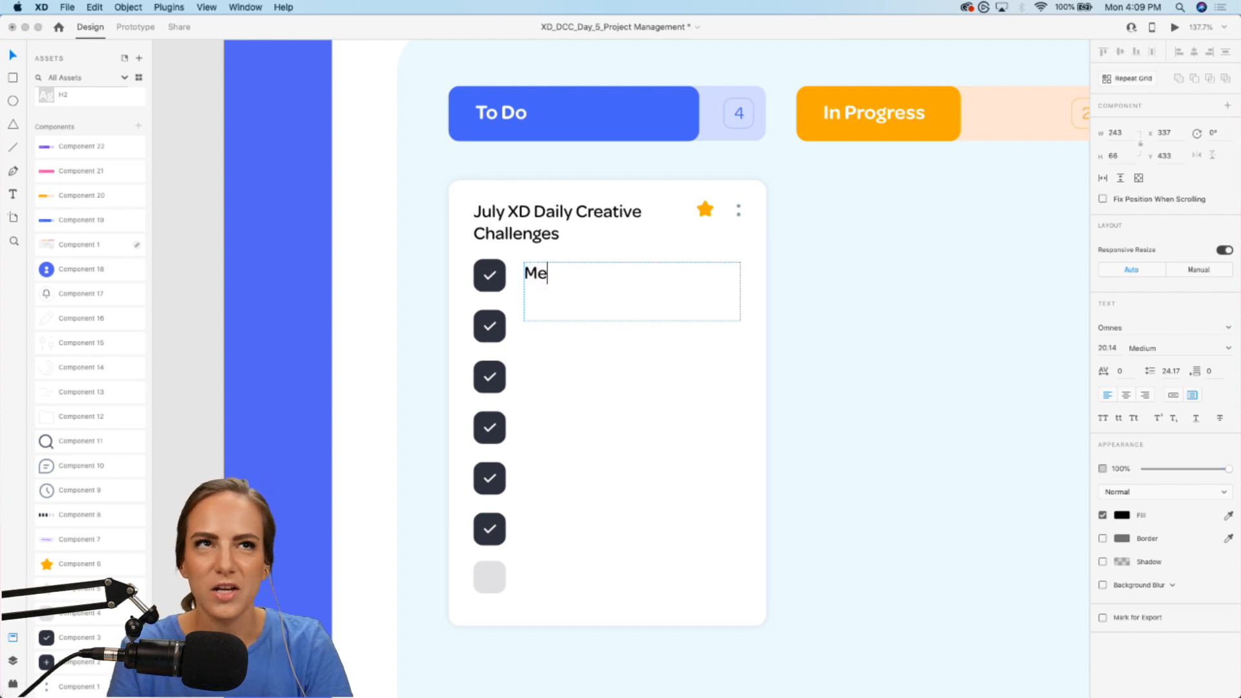
text(ssaging )
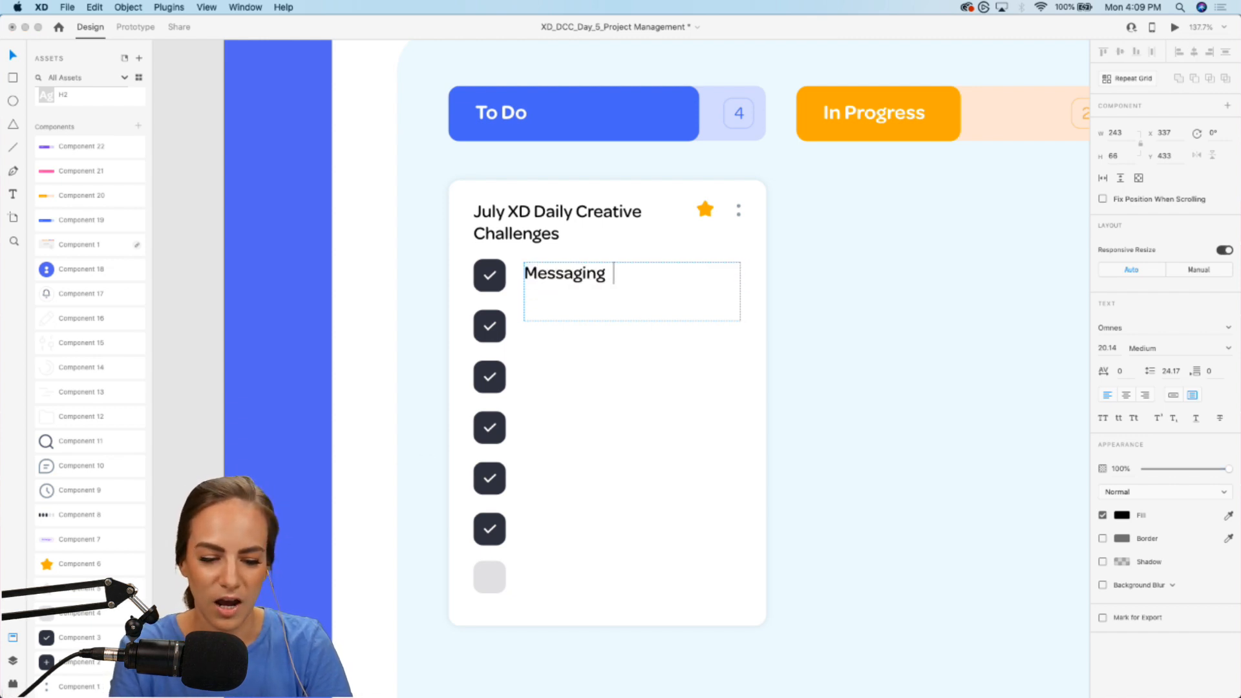
text(App)
key(Escape)
drag(740, 321, 734, 592)
Add "Video Conferencing App" and "Livestreaming App" as new lines below "Messaging App" in the checklist text.
double_click(629, 277)
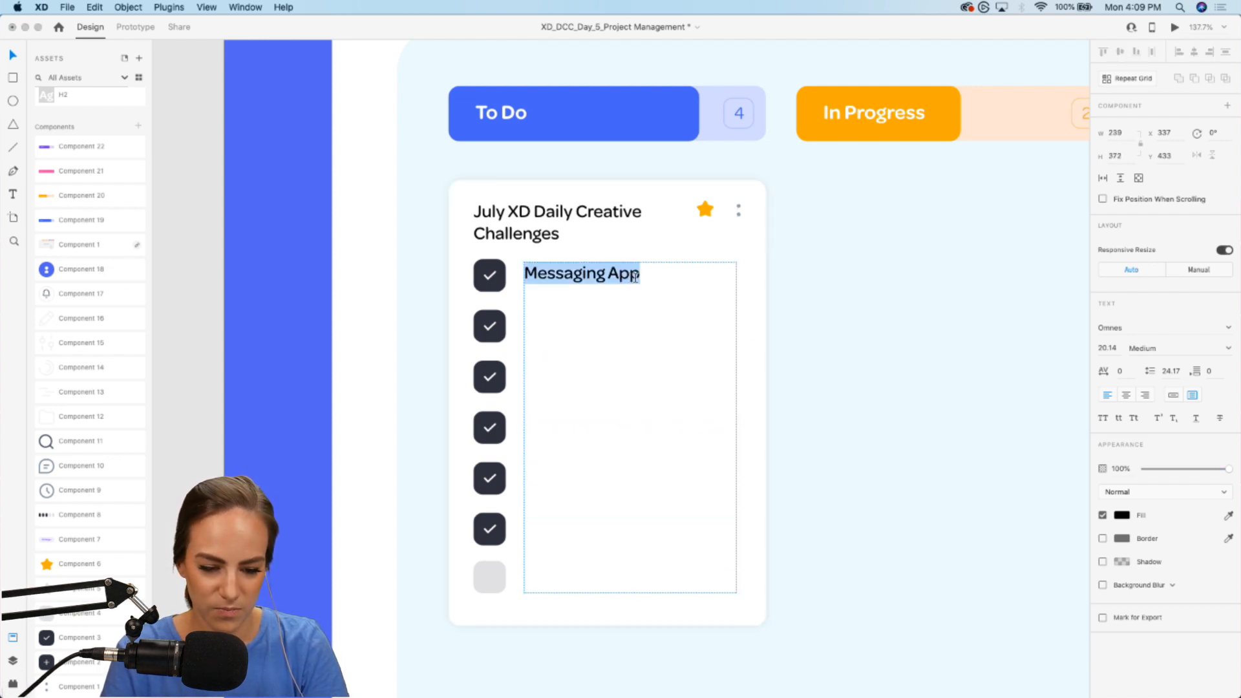
key(Right)
key(Return)
text(Video C)
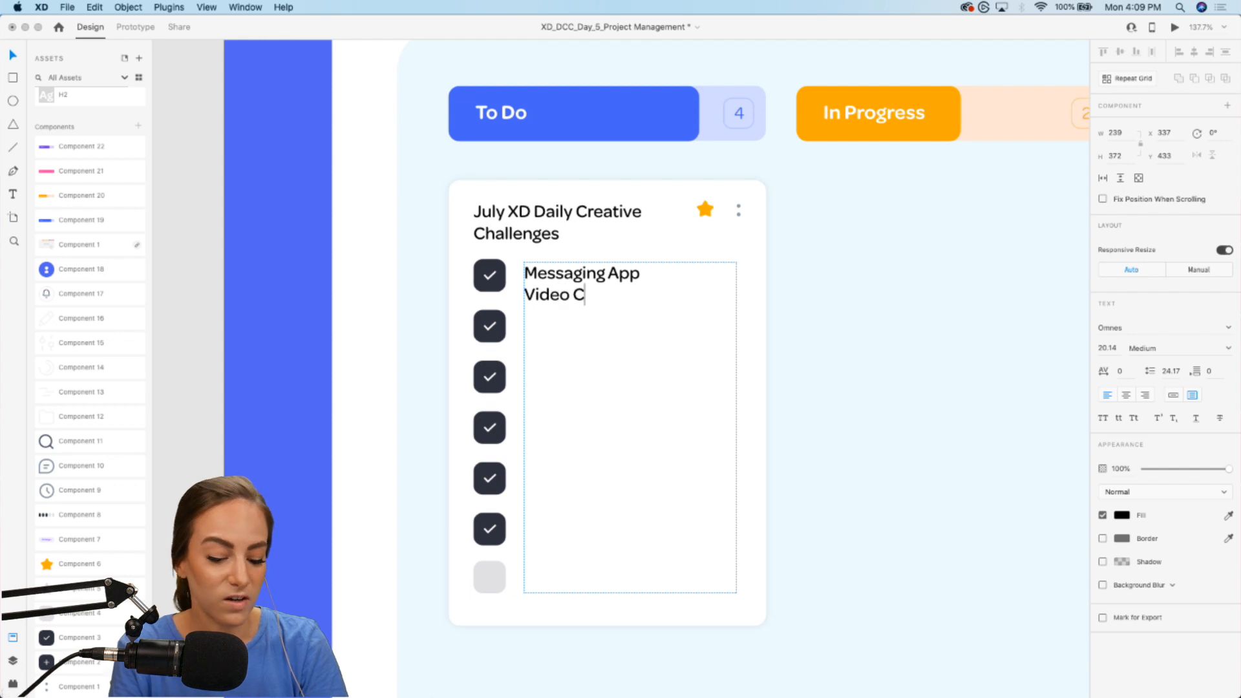
text(onferencing A)
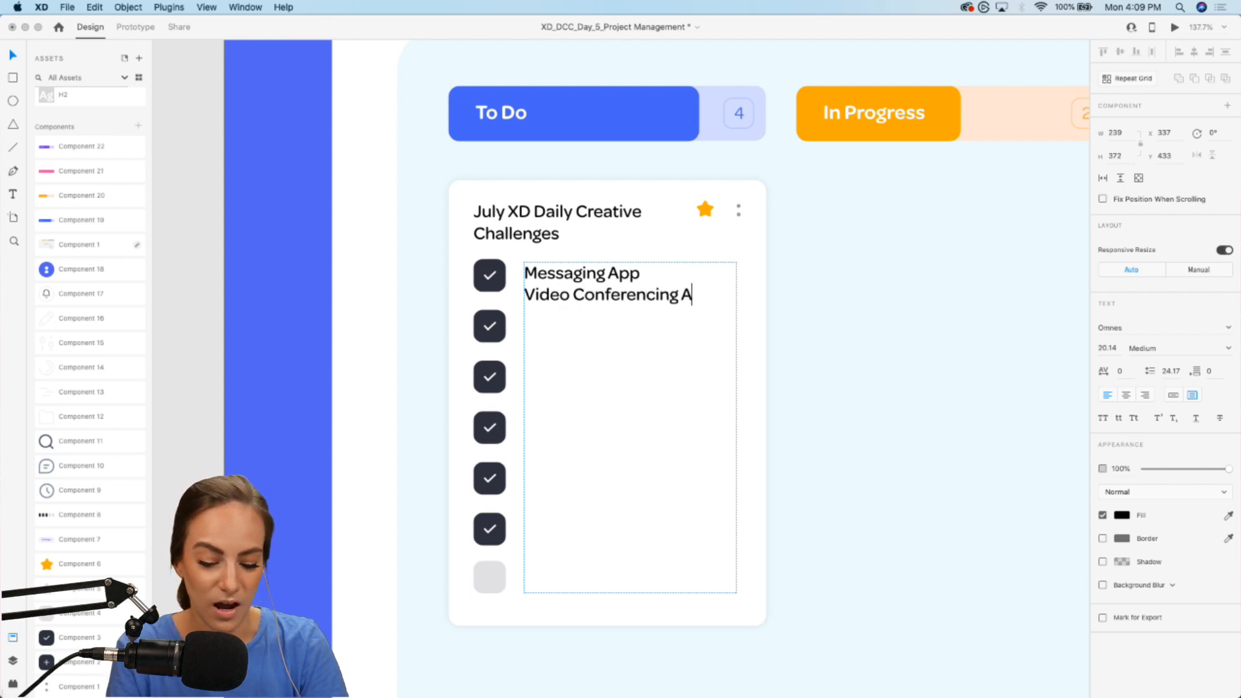
text(pp)
key(Return)
text(L)
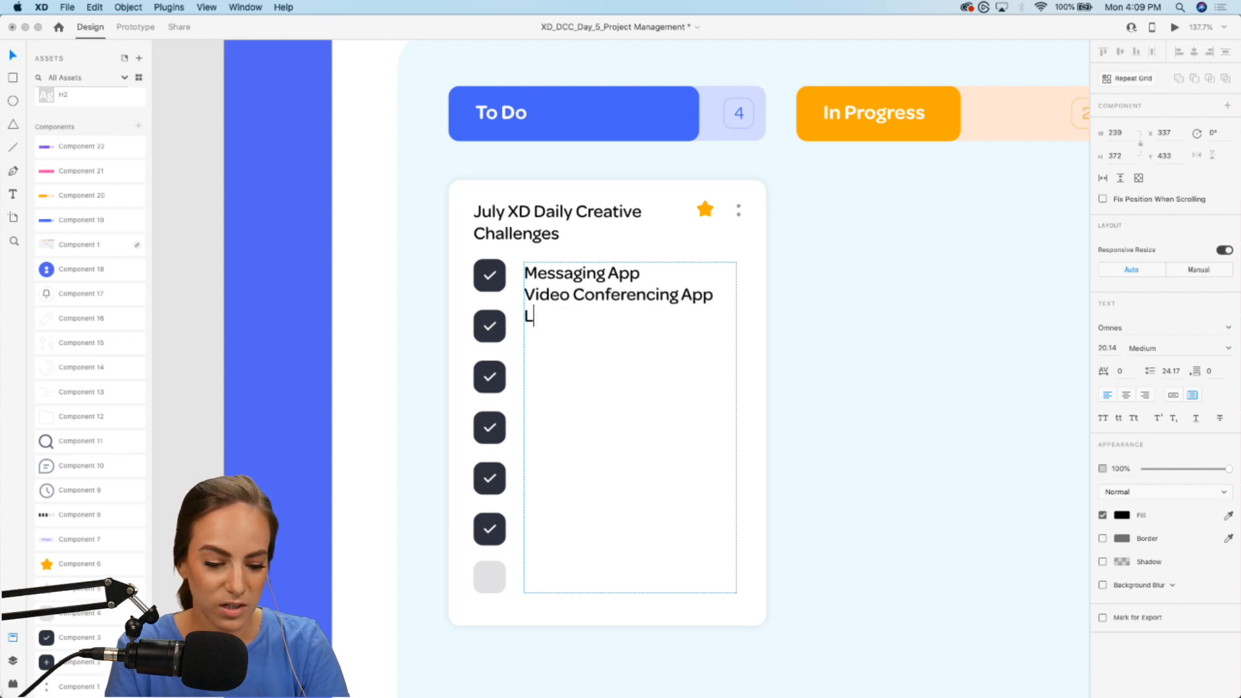
text(ivestreaming App)
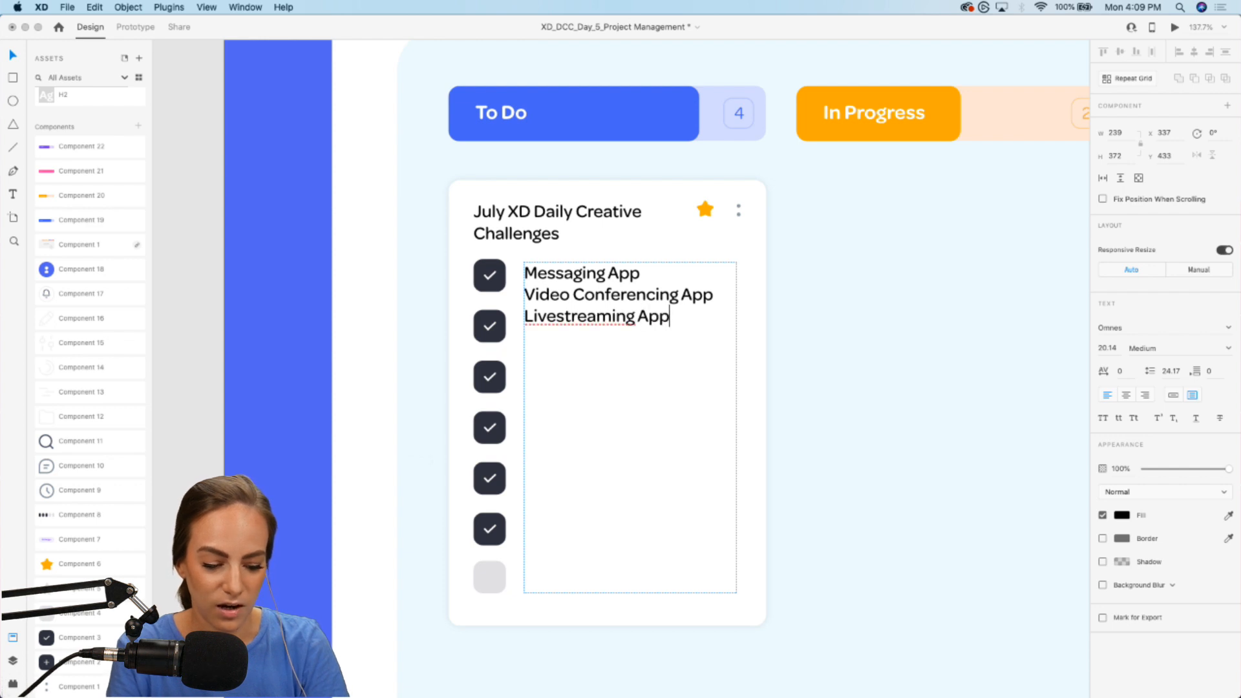
key(Escape)
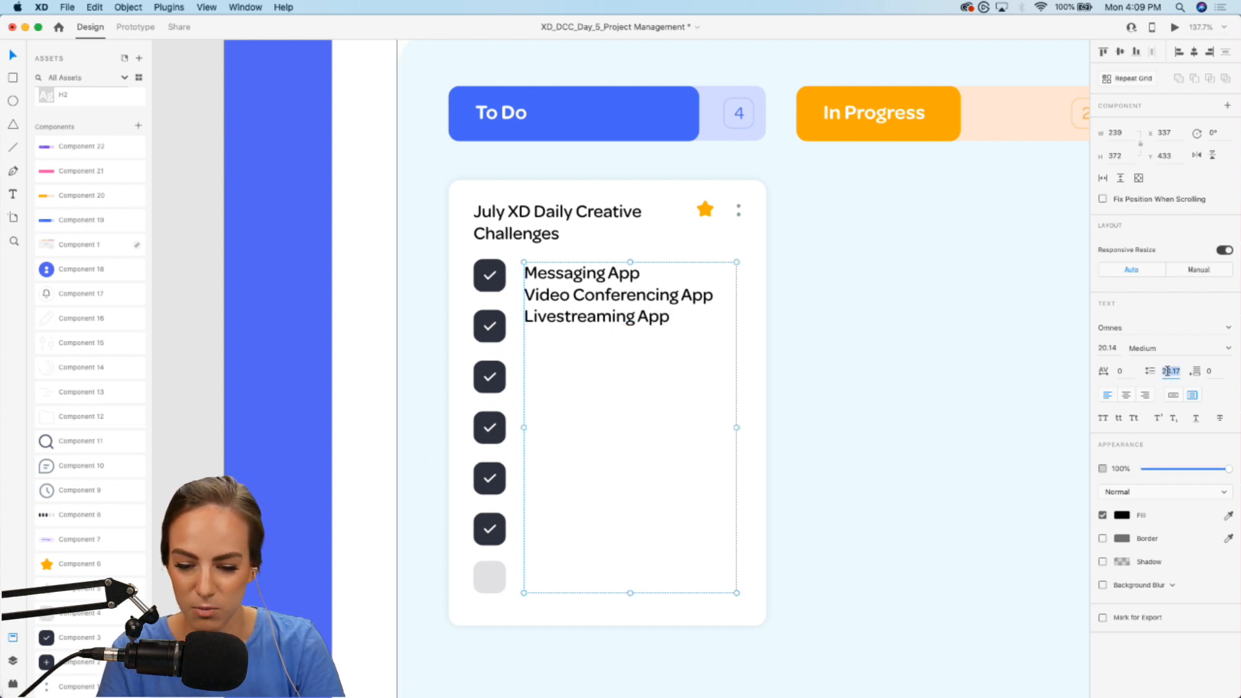
Increase the checklist text's line spacing to 29.17.
key(Up)
key(Up)
key(Up)
key(Up)
key(Up)
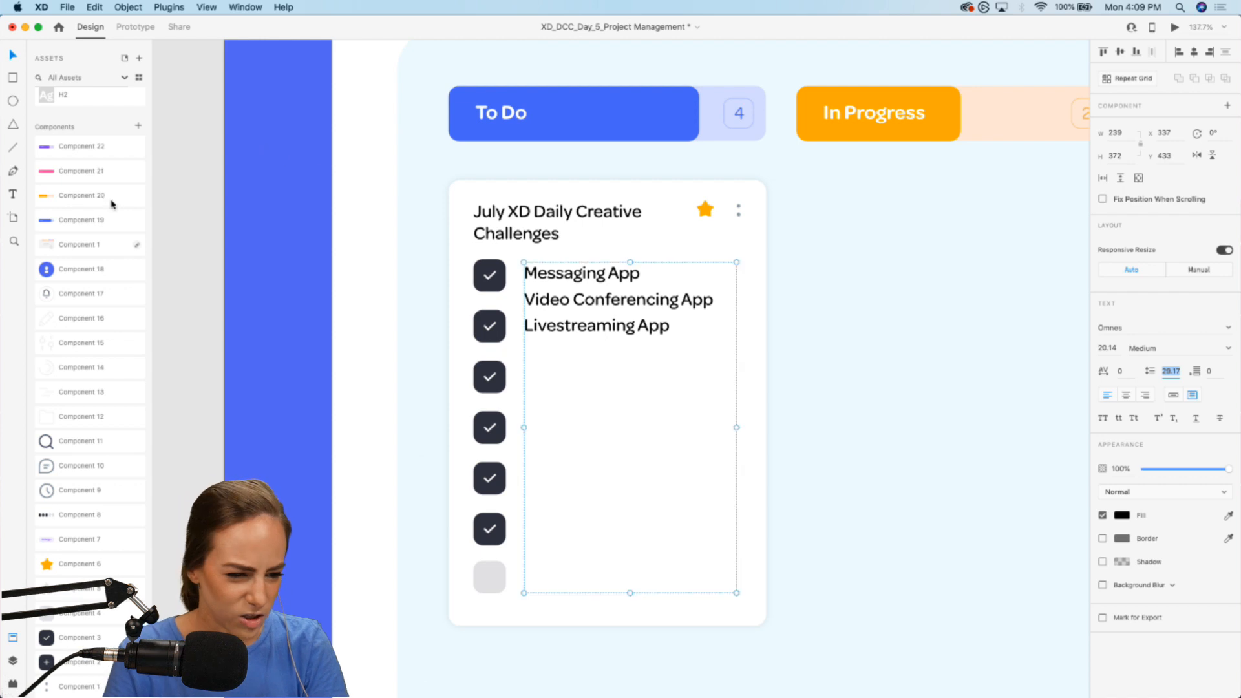
Apply the H4 character style to the checklist text and add "Desk Lighting App" as its fourth line.
scroll(112, 204, up, 5)
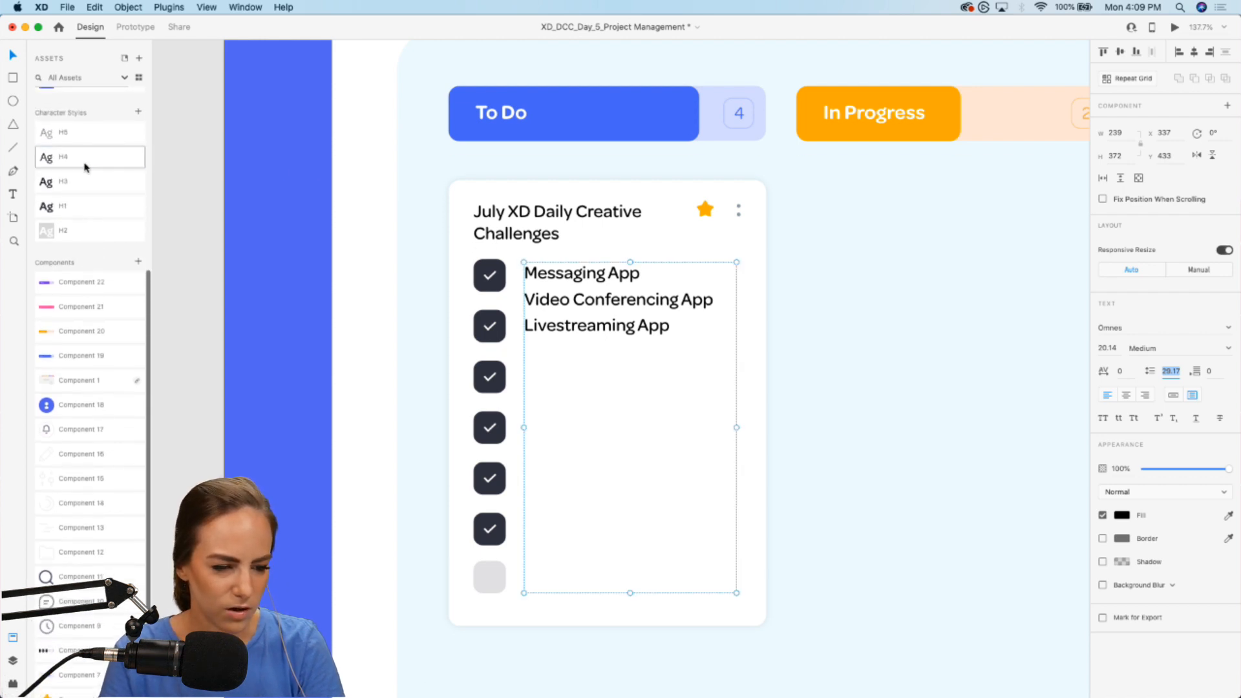
click(86, 168)
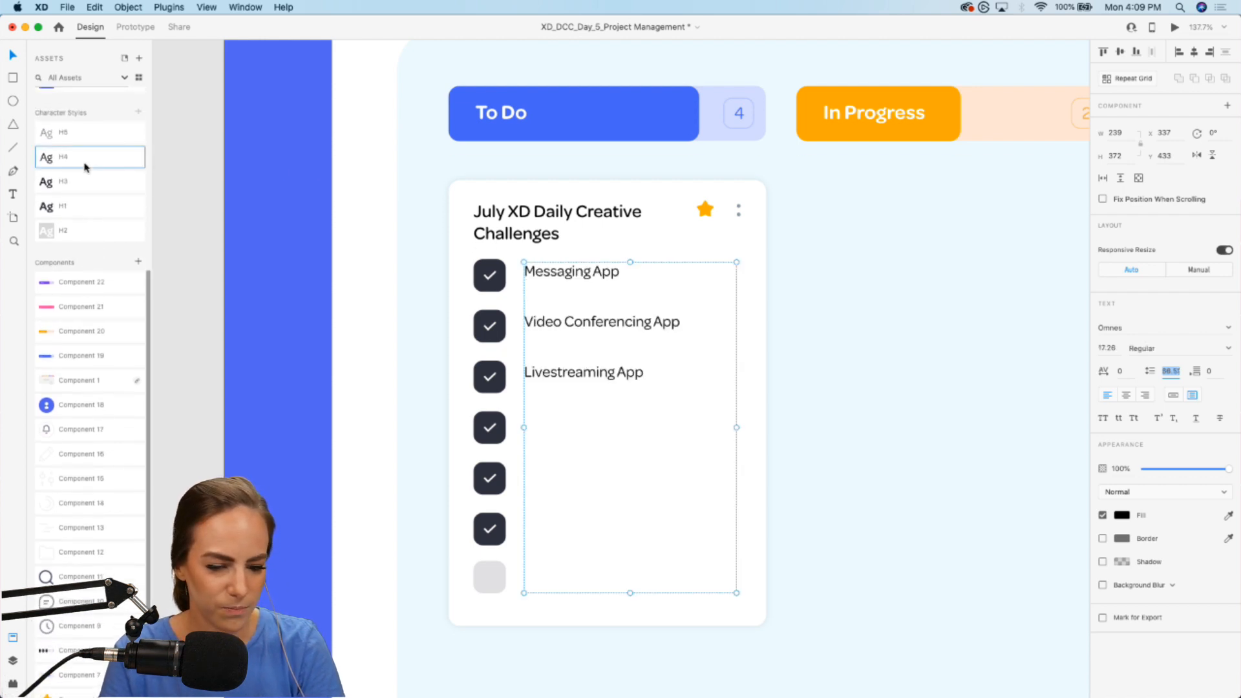
double_click(606, 386)
click(649, 377)
key(Return)
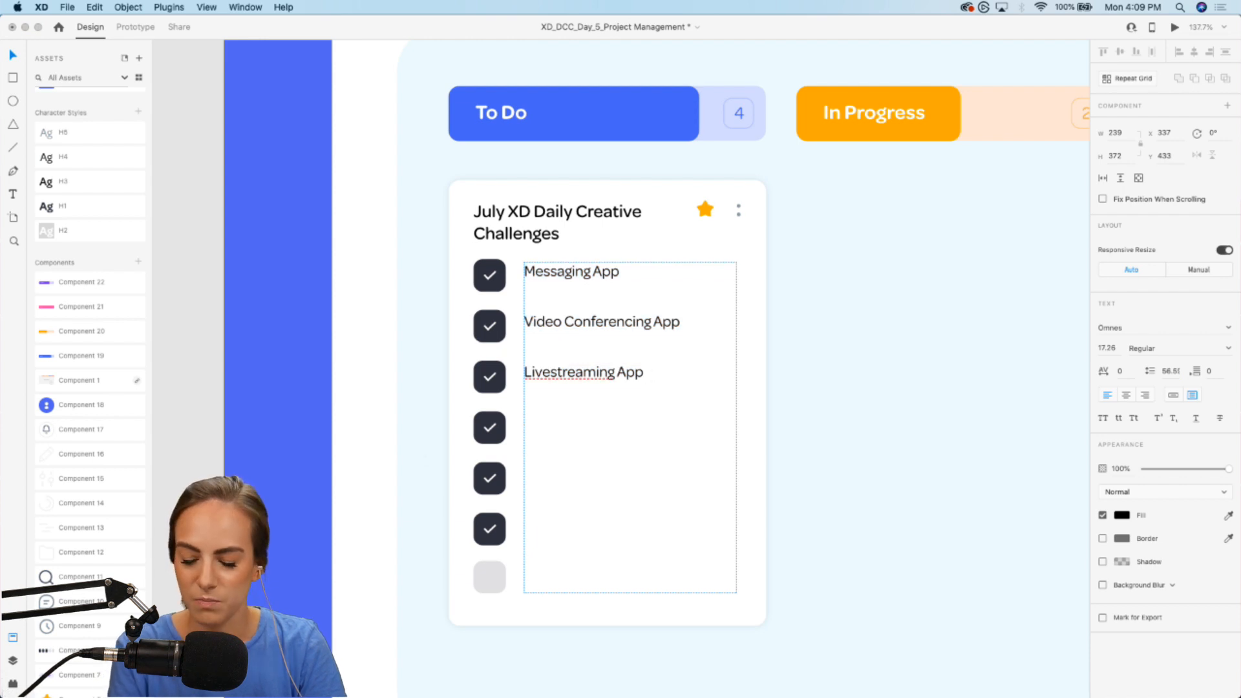
text(Desk Lighting App)
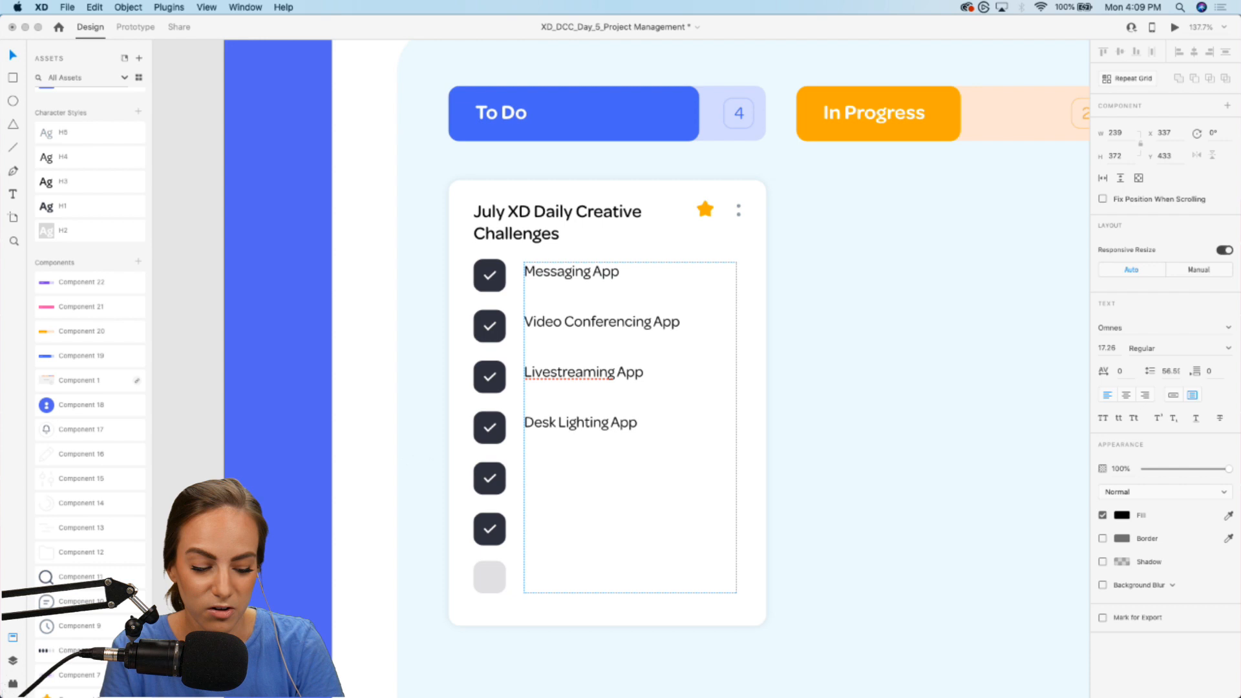
key(Escape)
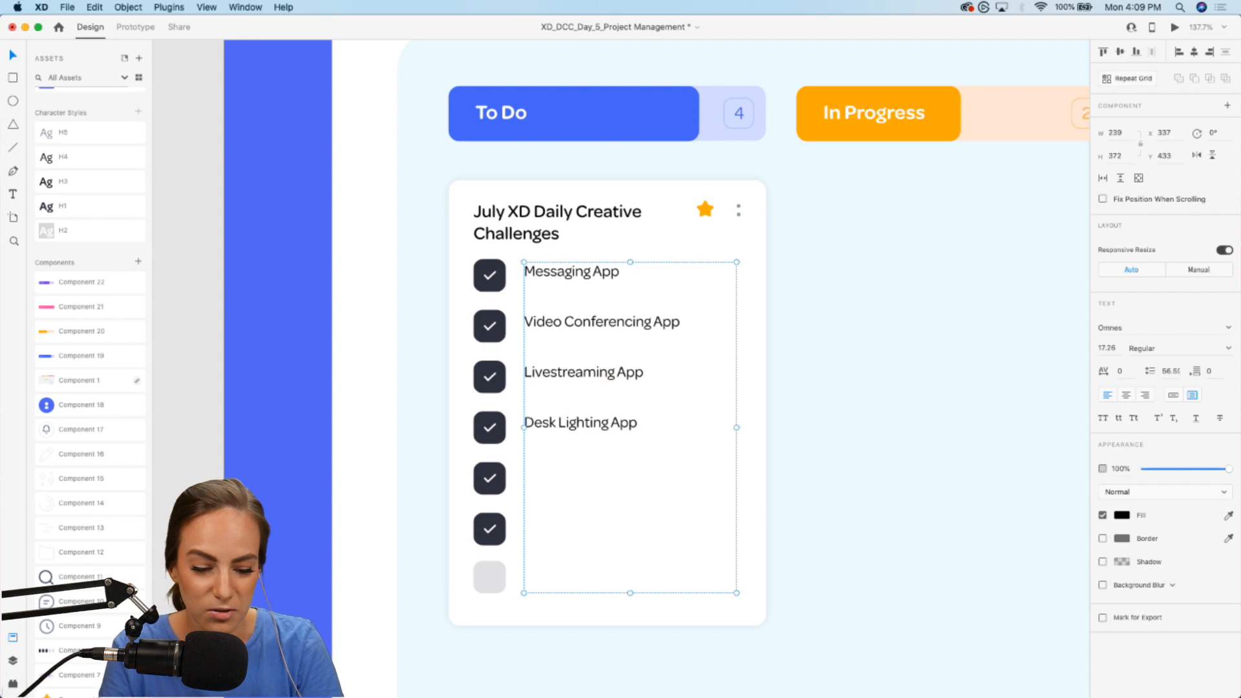
View the Elgato key light settings in the Control Center.
click(987, 6)
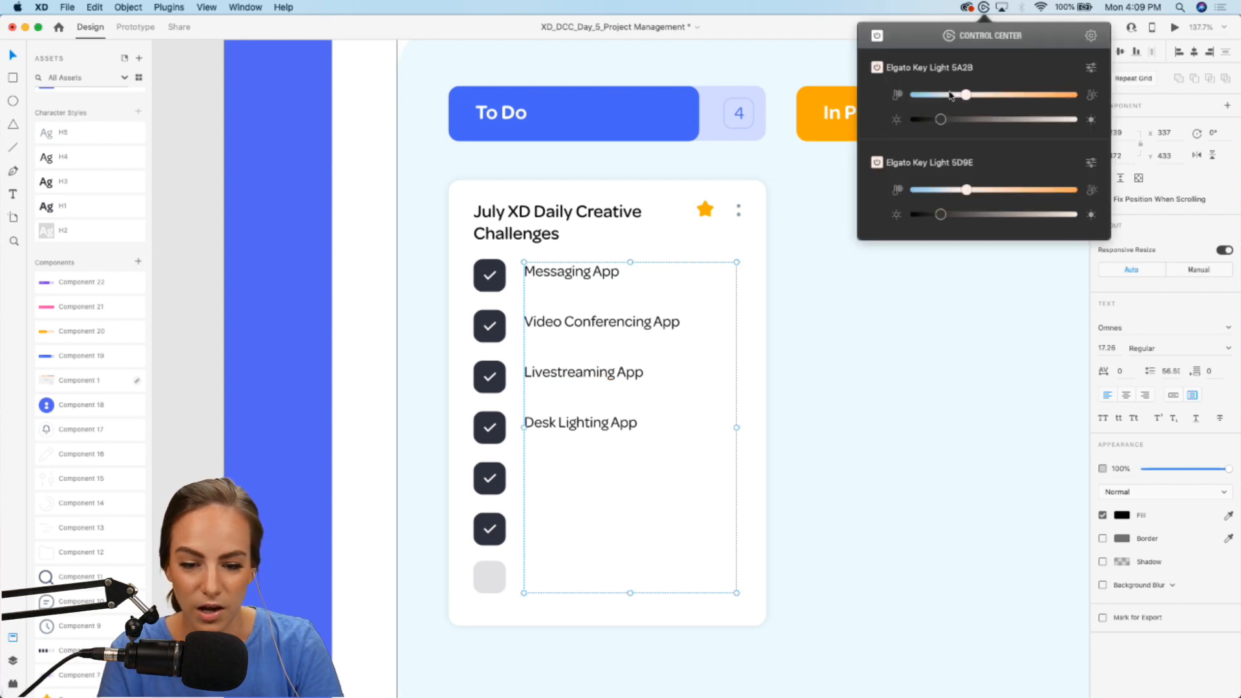
click(896, 379)
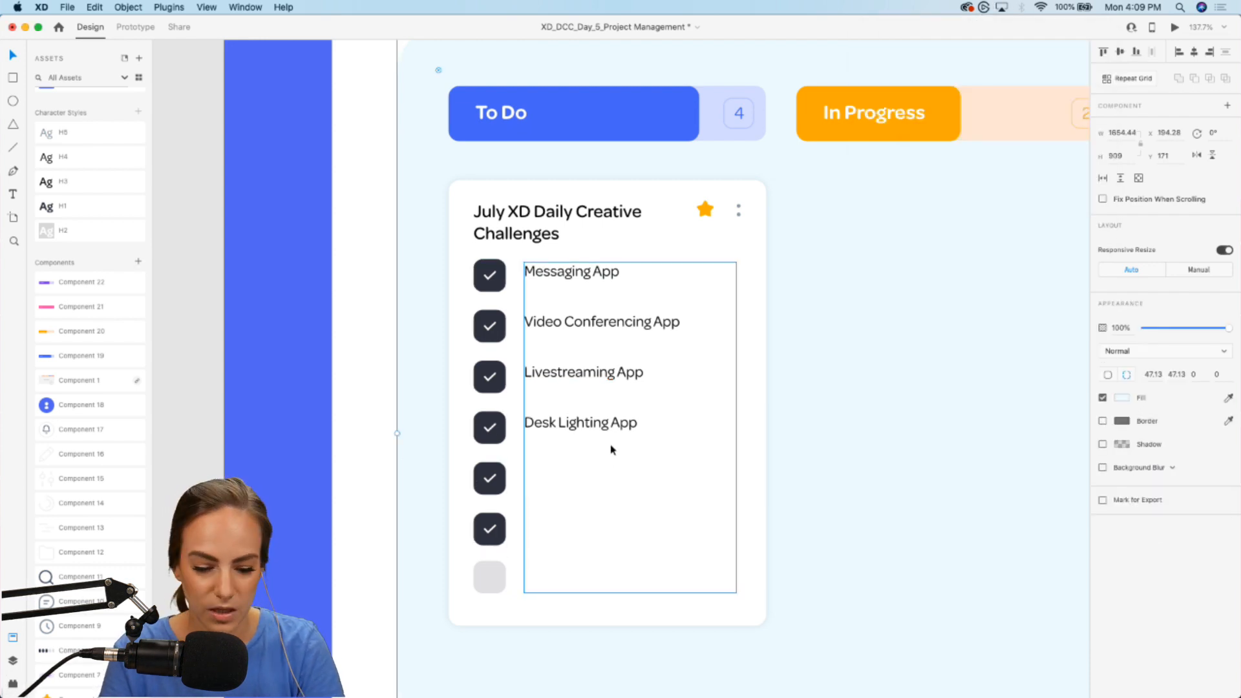
Add "Project Management App" as the fifth line of the checklist text.
click(634, 426)
key(Return)
key(Down)
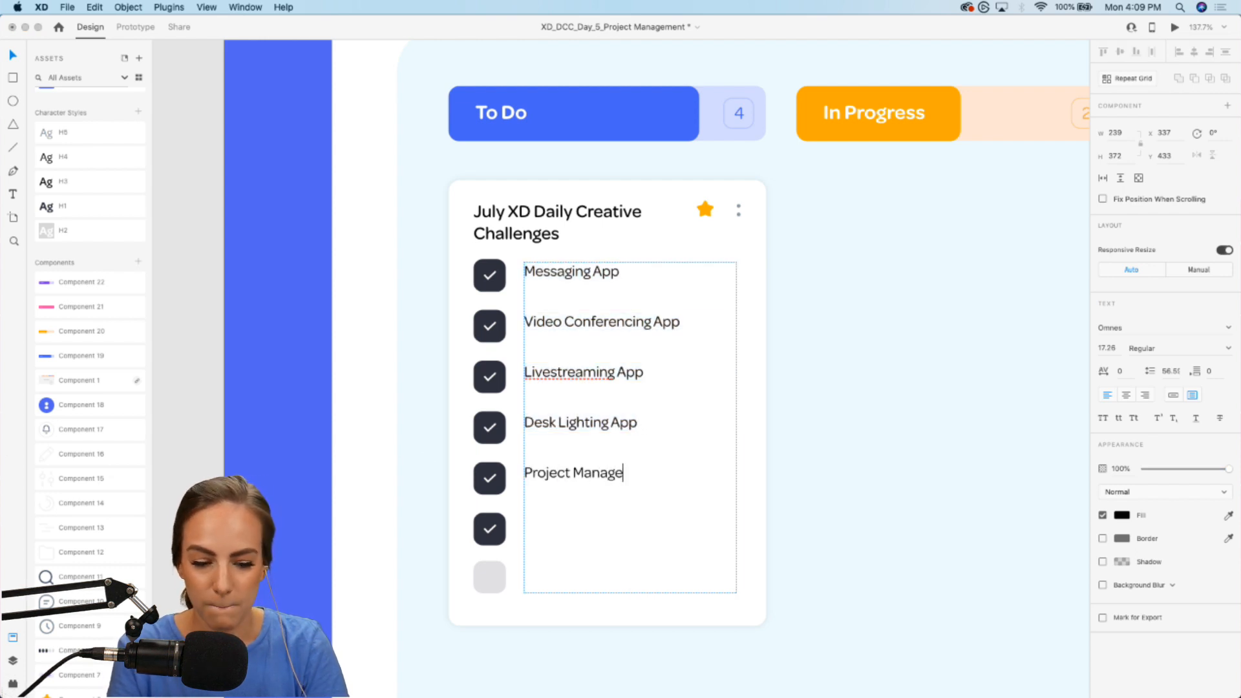
key(Escape)
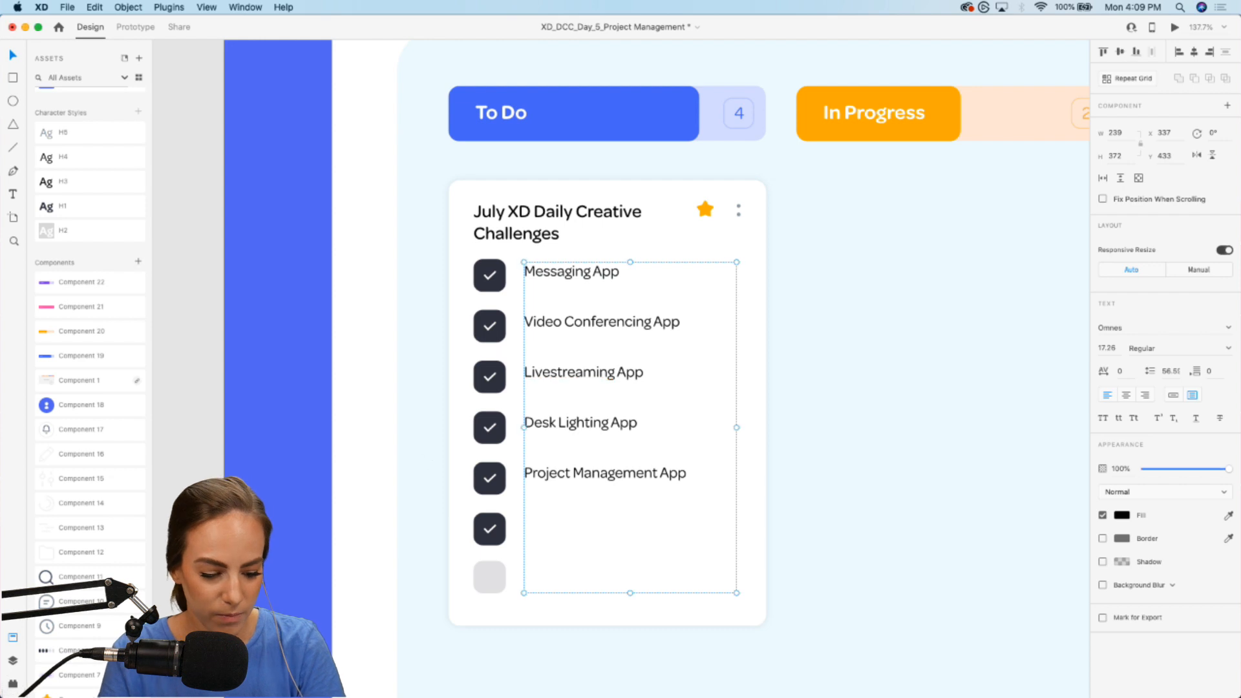
Shorten the checkbox Repeat Grid to five checked boxes and move the empty grey box up into the sixth row.
click(490, 521)
drag(490, 559, 485, 513)
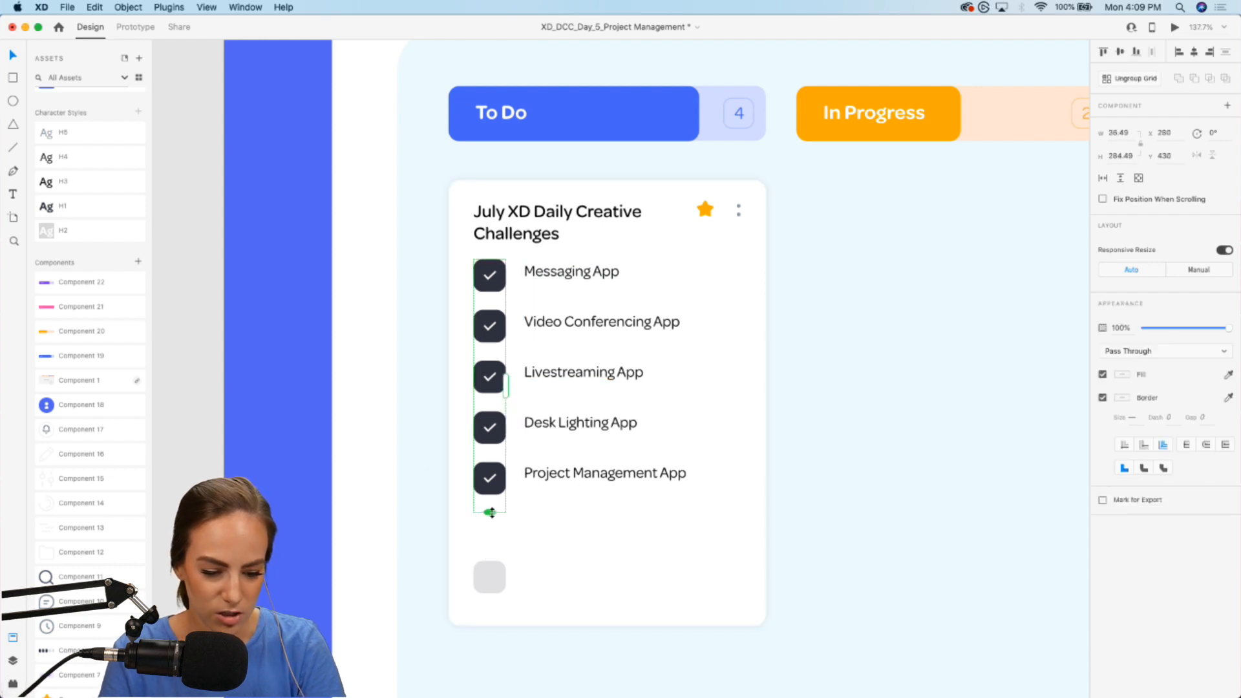
drag(488, 575, 494, 538)
Add "Design Day 6" as the sixth checklist line and reduce the text box's height to 324.
click(656, 467)
double_click(681, 478)
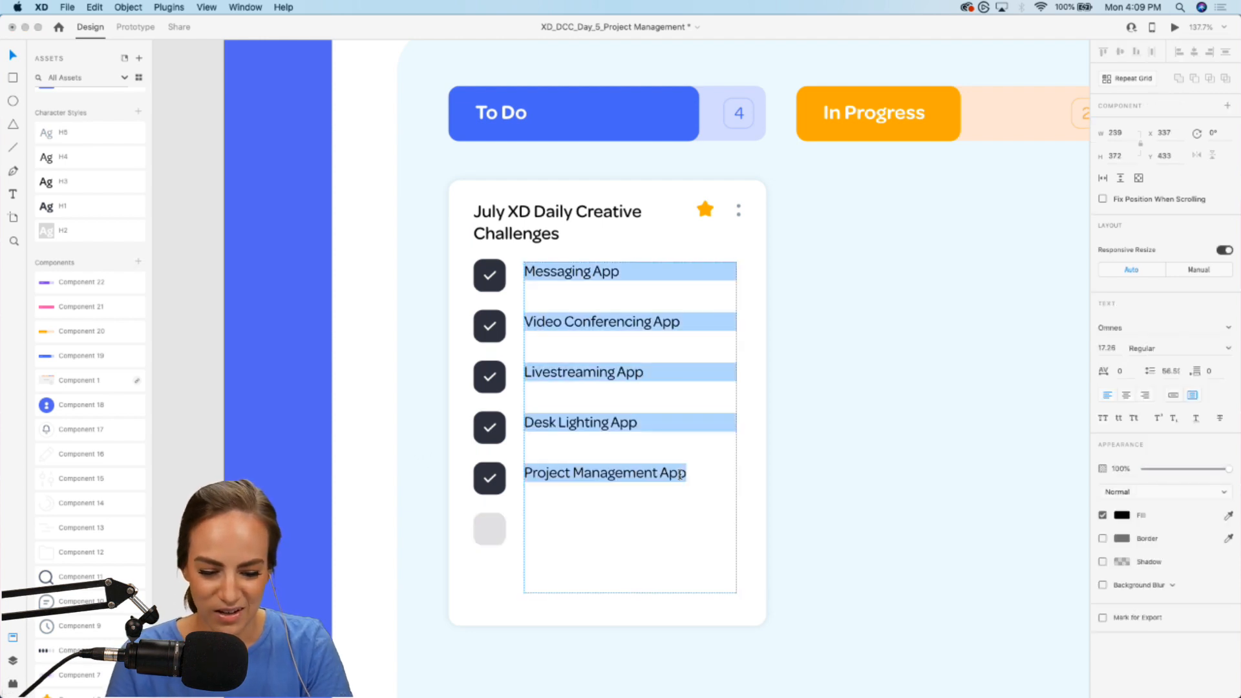
click(682, 476)
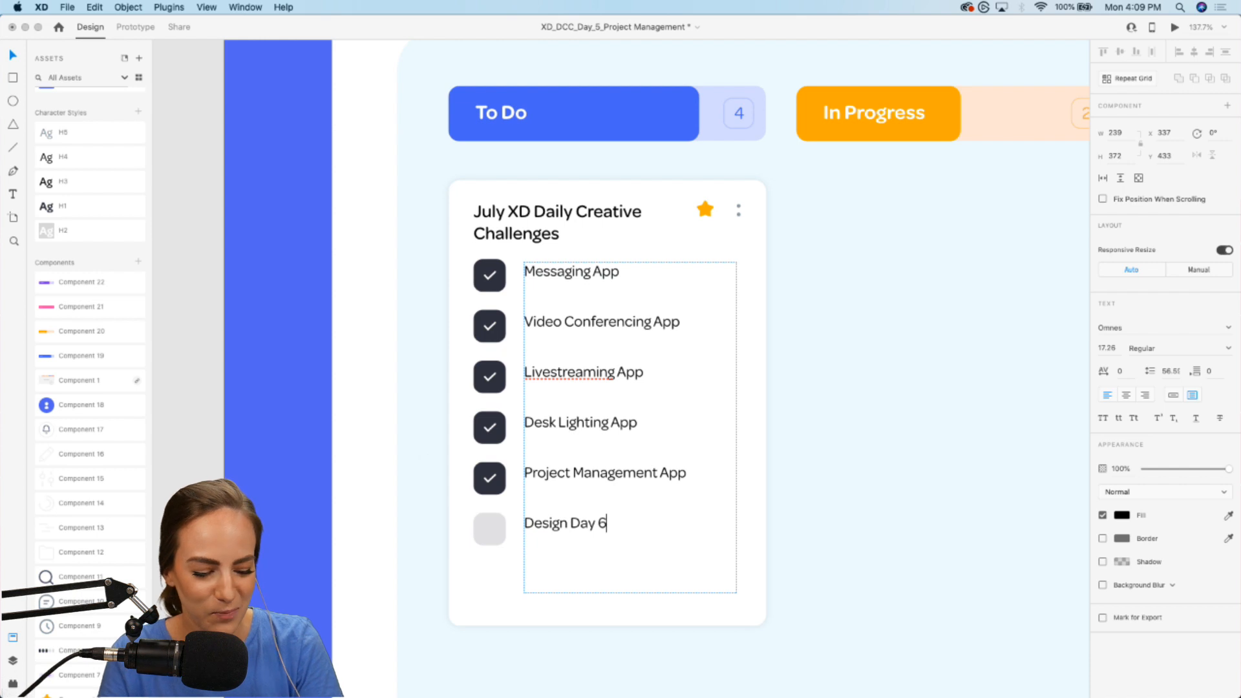
key(Escape)
drag(631, 593, 632, 552)
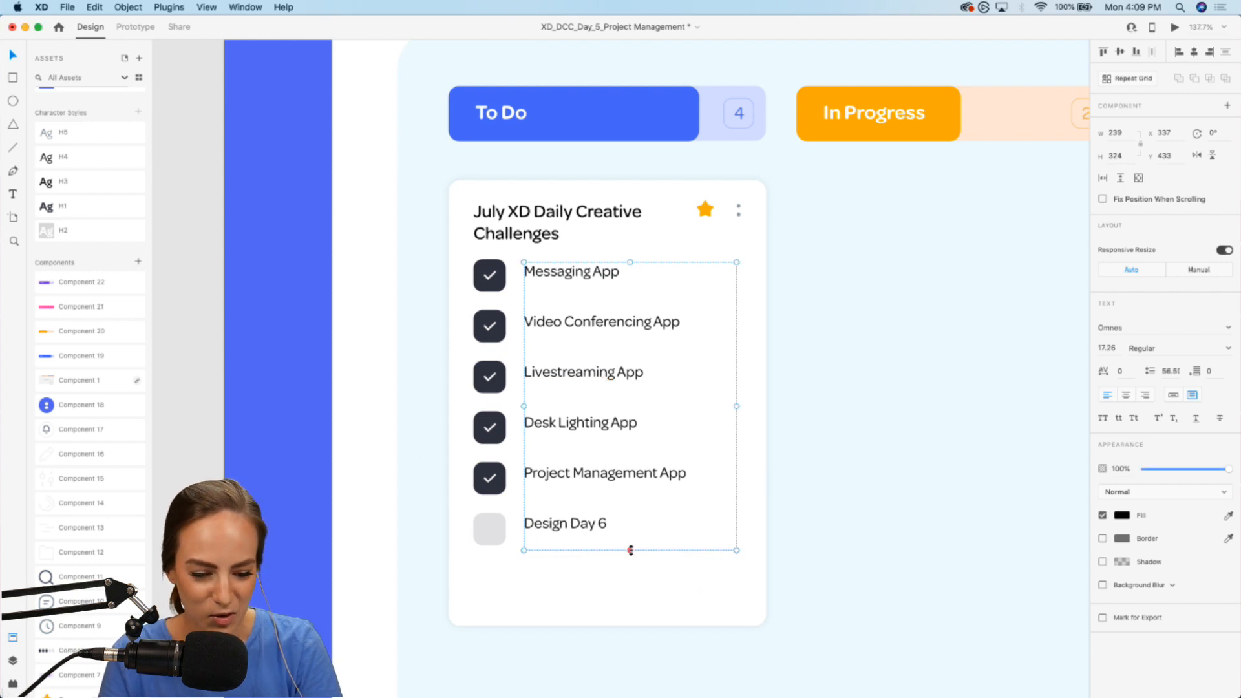
click(898, 495)
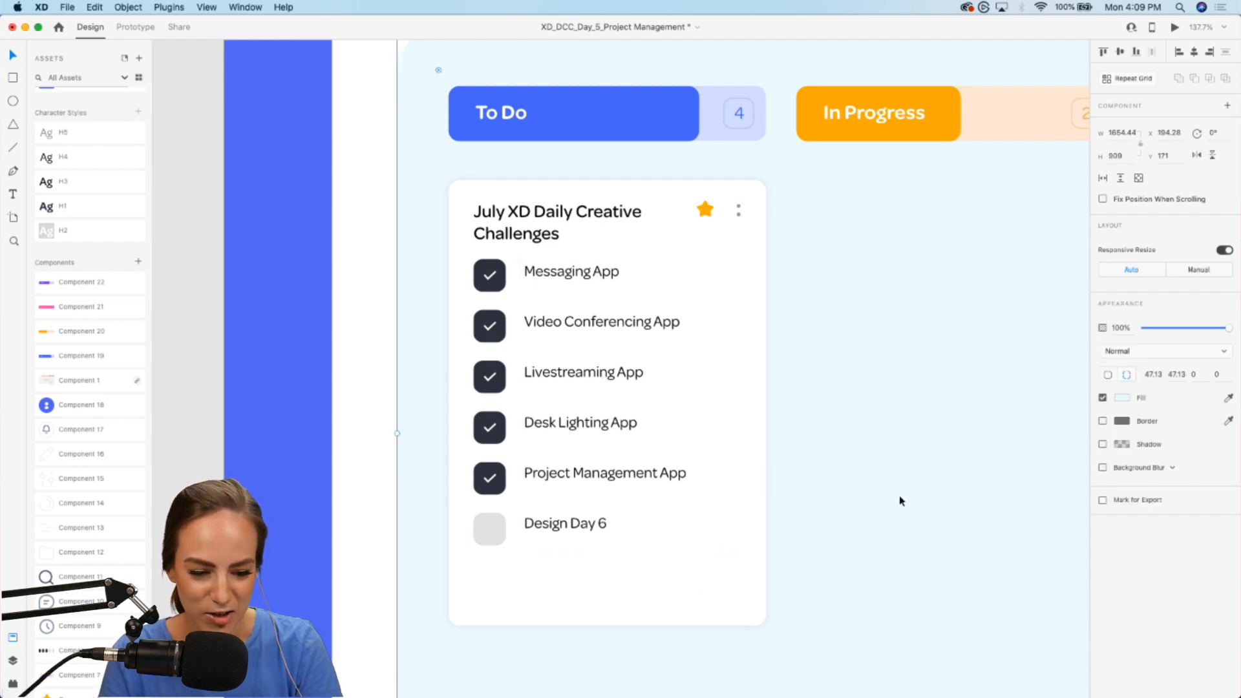
Move the checked boxes, checklist text and empty grey box slightly down to widen the gap below the card title.
click(591, 333)
click(823, 337)
scroll(822, 337, down, 3)
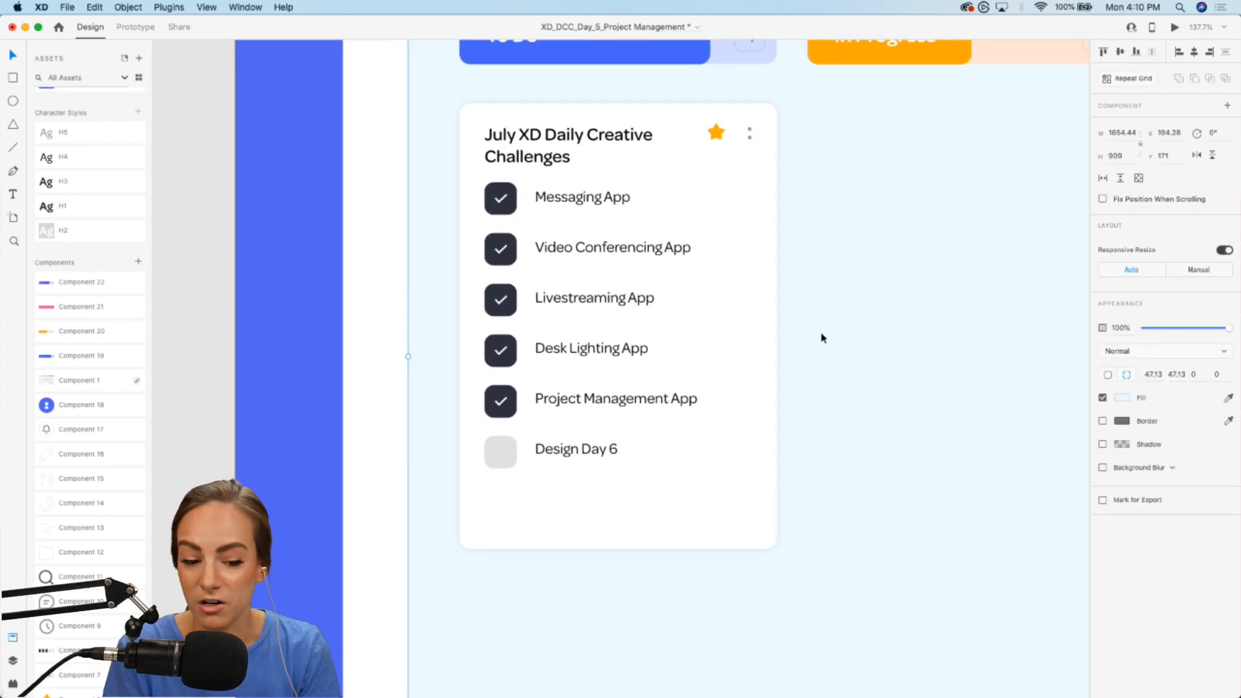
click(612, 253)
shift+click(505, 253)
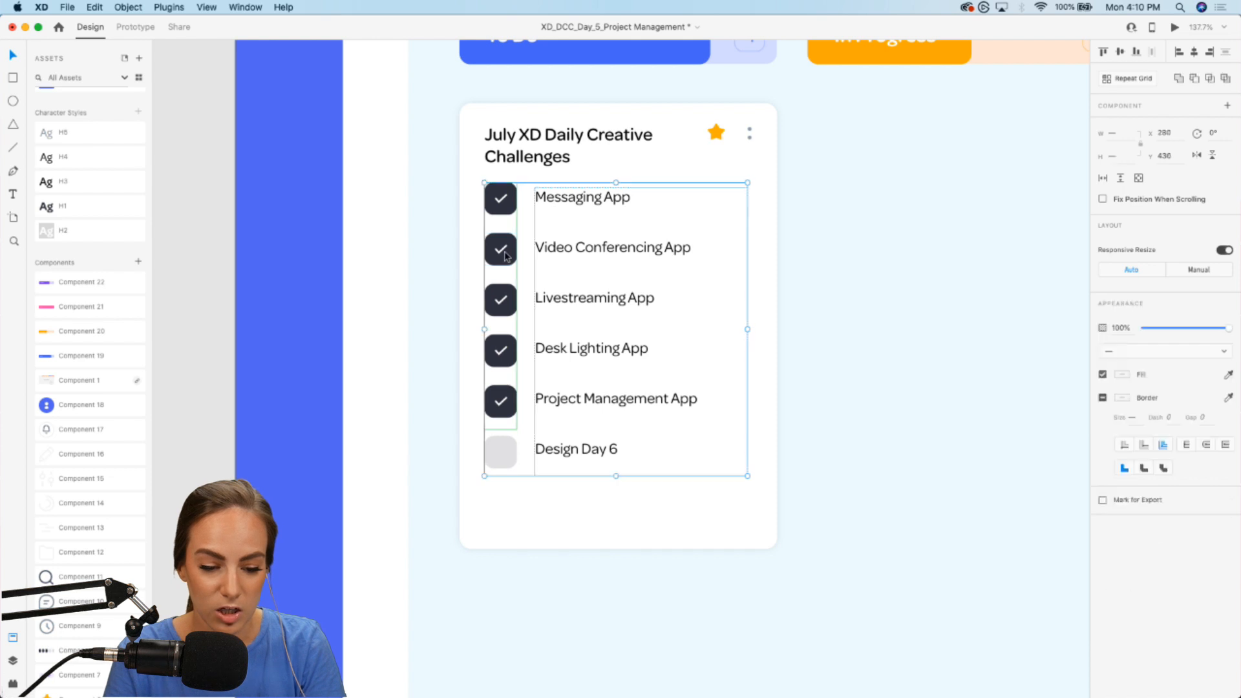
drag(505, 243, 504, 246)
drag(501, 448, 504, 459)
click(836, 385)
Place the #design tag component below the checklist, aligned with the checkboxes, and extend the card's height to 573.
scroll(47, 558, up, 3)
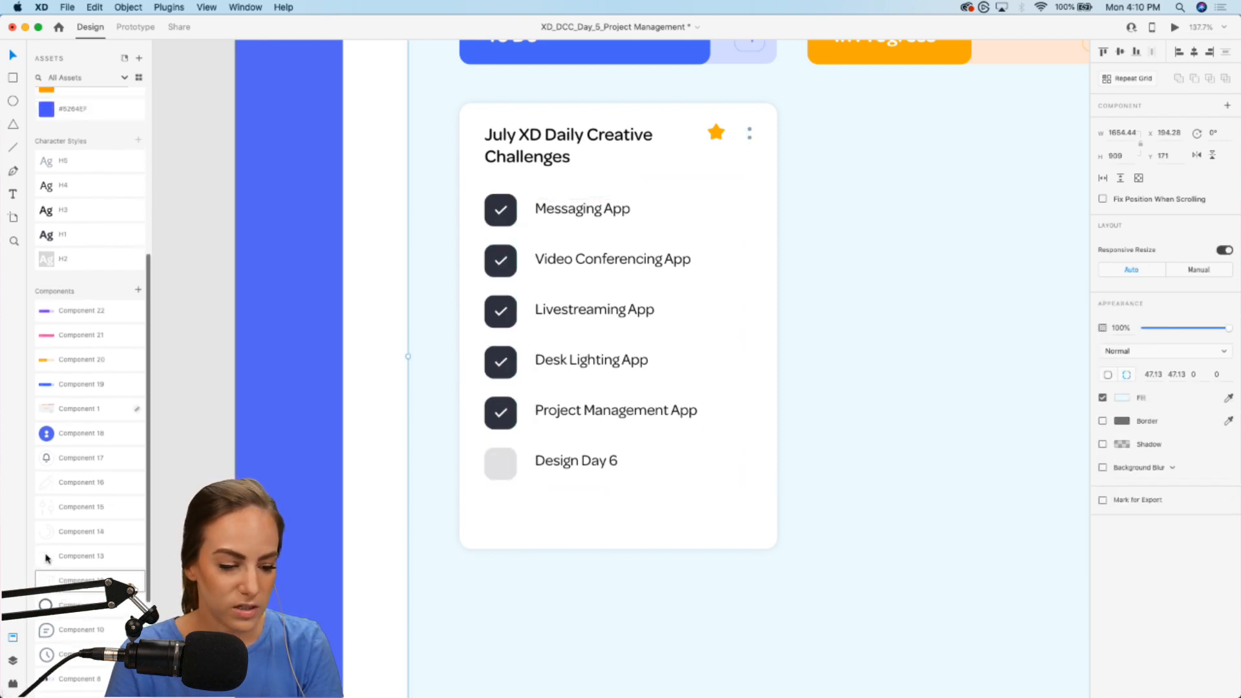
scroll(46, 558, down, 5)
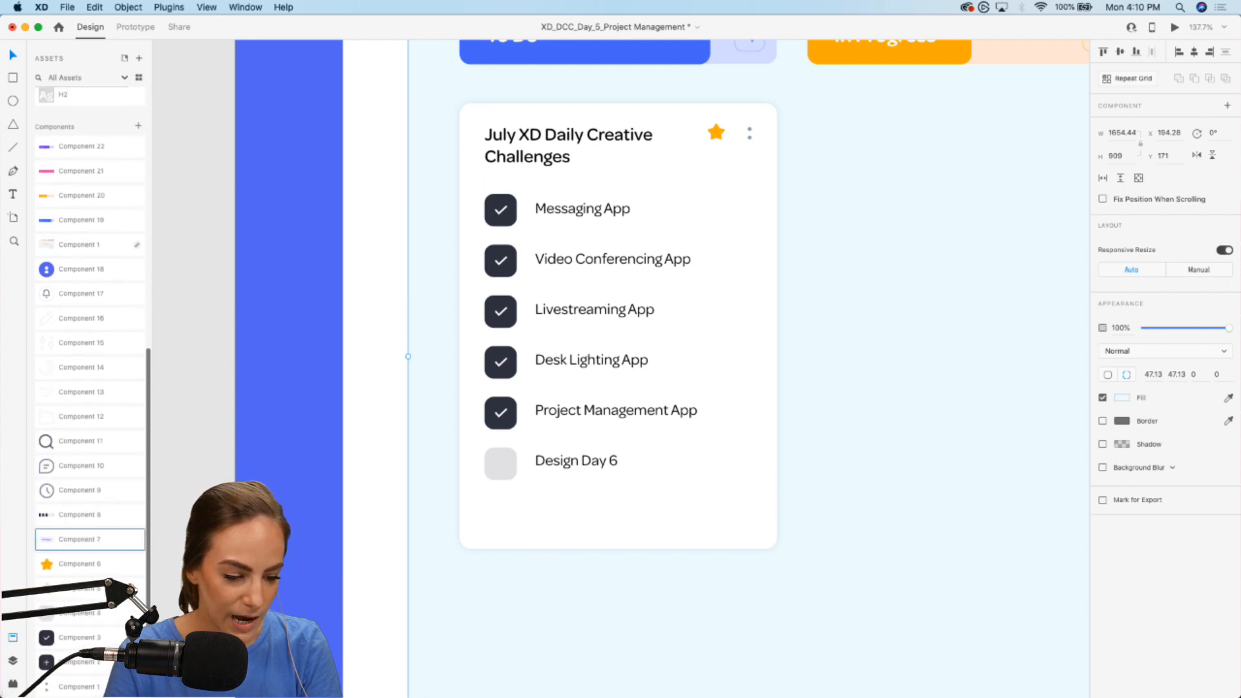
drag(65, 539, 554, 512)
click(632, 535)
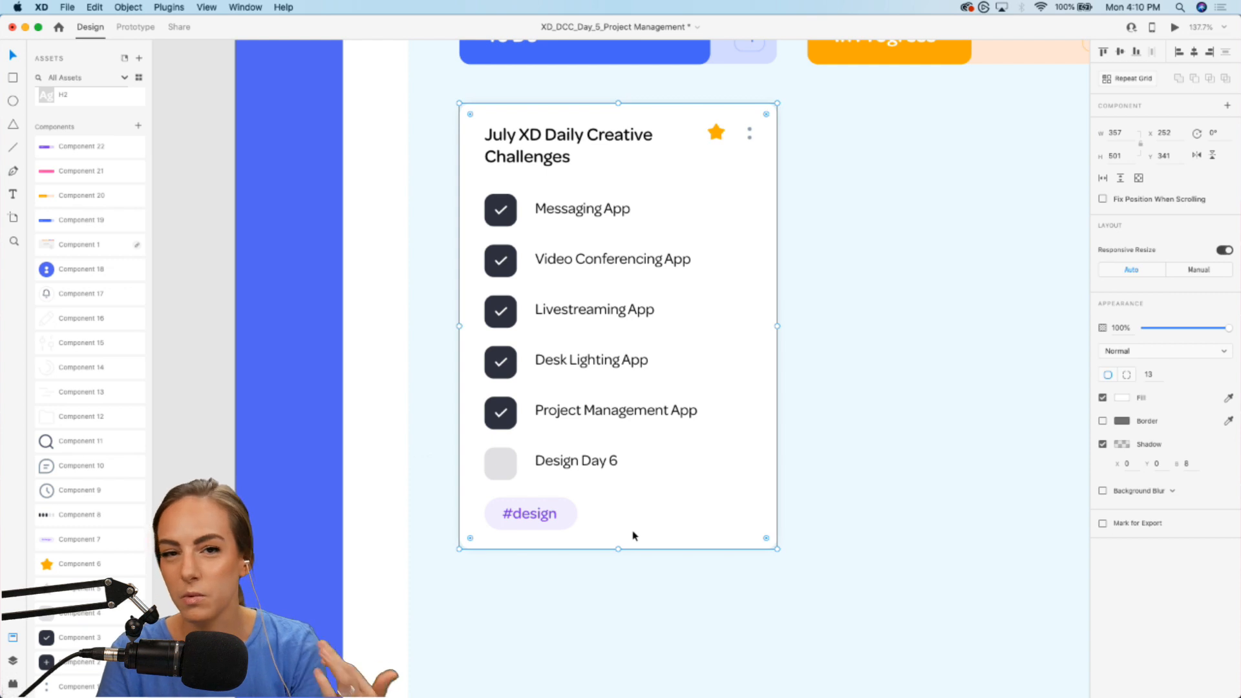
scroll(608, 479, down, 3)
drag(616, 455, 616, 517)
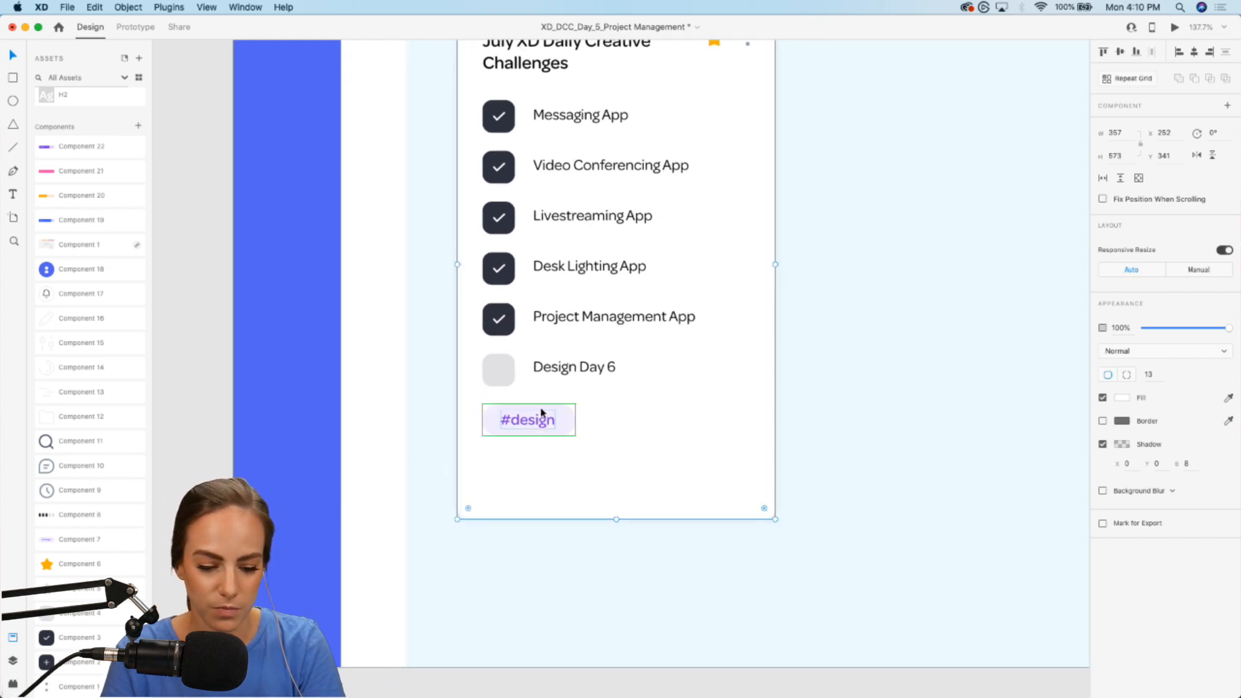
Duplicate the #design tag beside the original and replace the copy's text with "#livestream".
drag(545, 421, 635, 421)
key(super+c)
key(super+v)
double_click(635, 421)
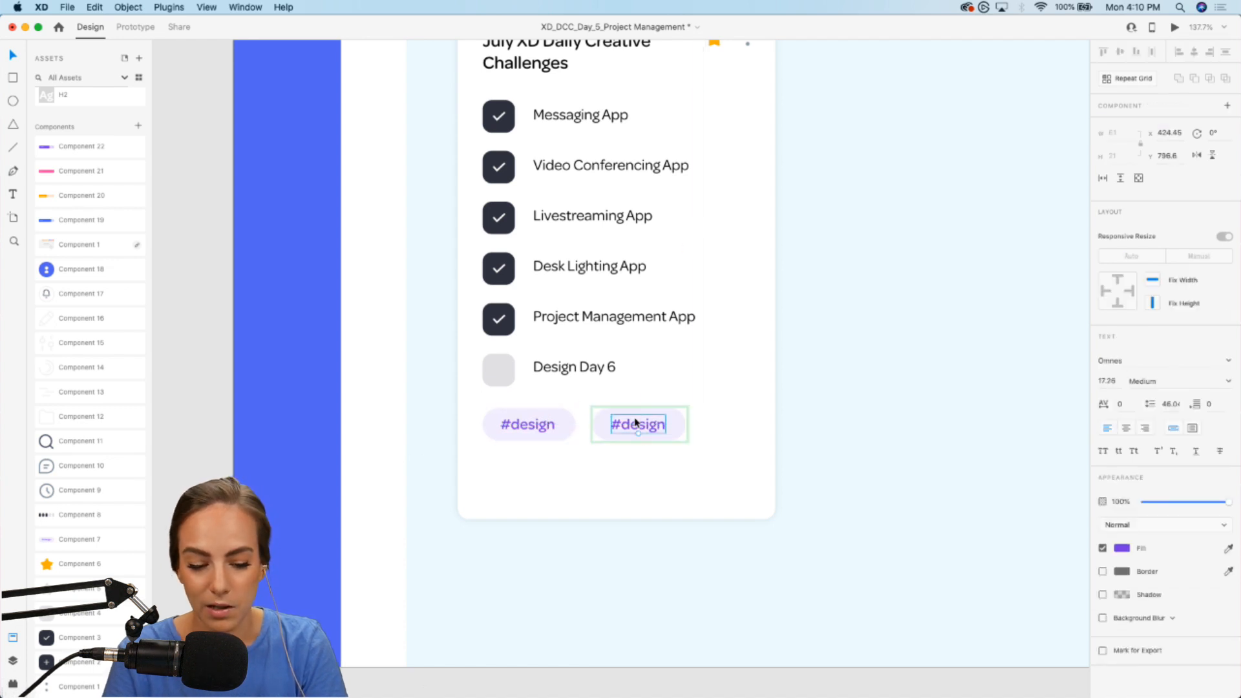
double_click(629, 431)
key(super+a)
text(#li)
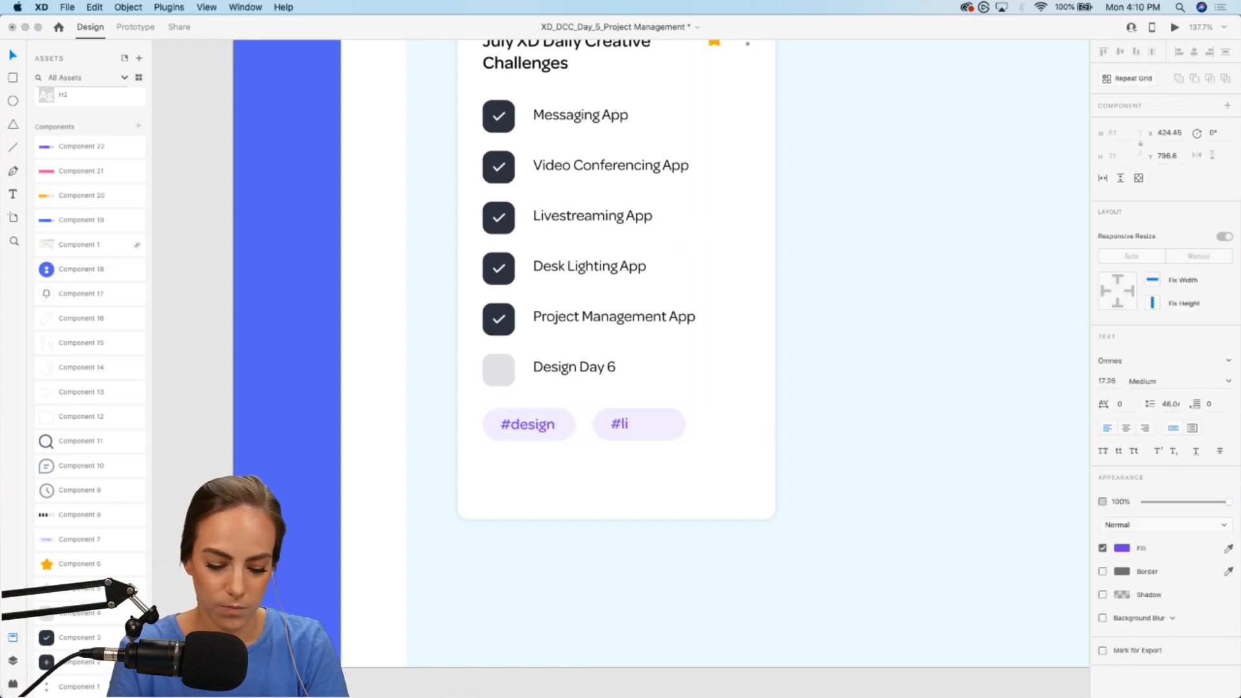
text(vestream)
key(Escape)
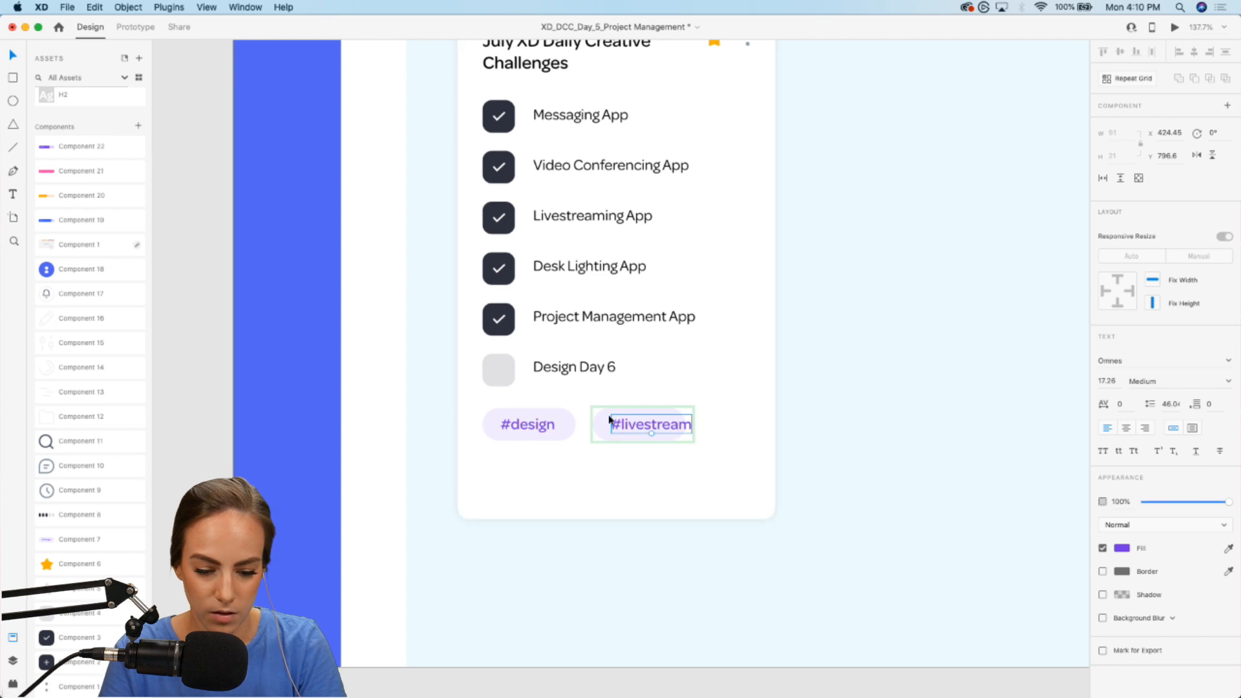
Widen the #livestream tag to about 130 and colour its text #FF4AA3 and its background #FFE5F2.
key(Escape)
drag(693, 424, 715, 424)
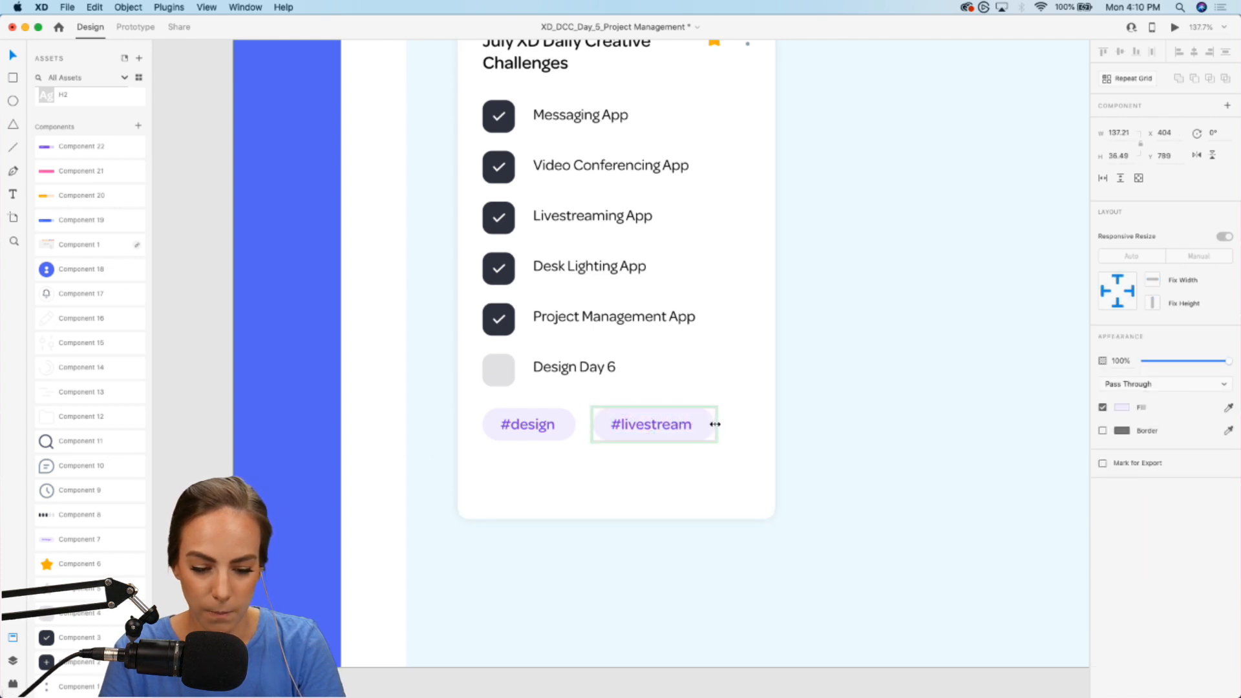
double_click(665, 424)
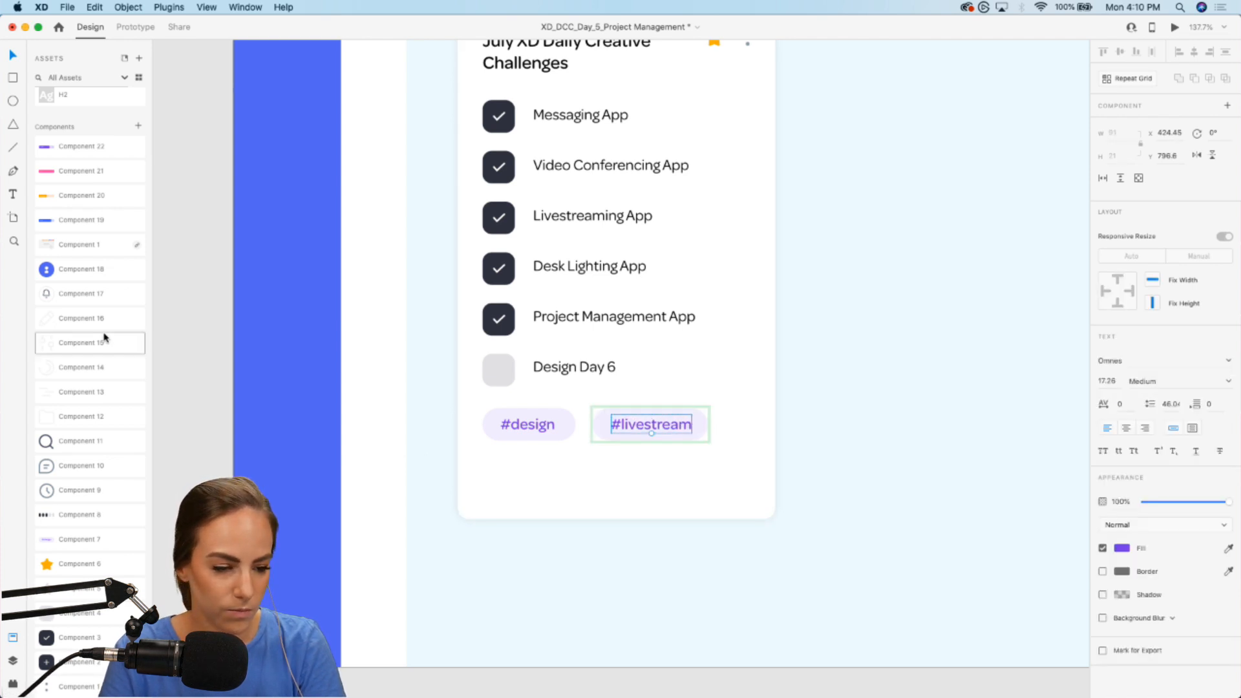
scroll(104, 336, up, 5)
click(81, 278)
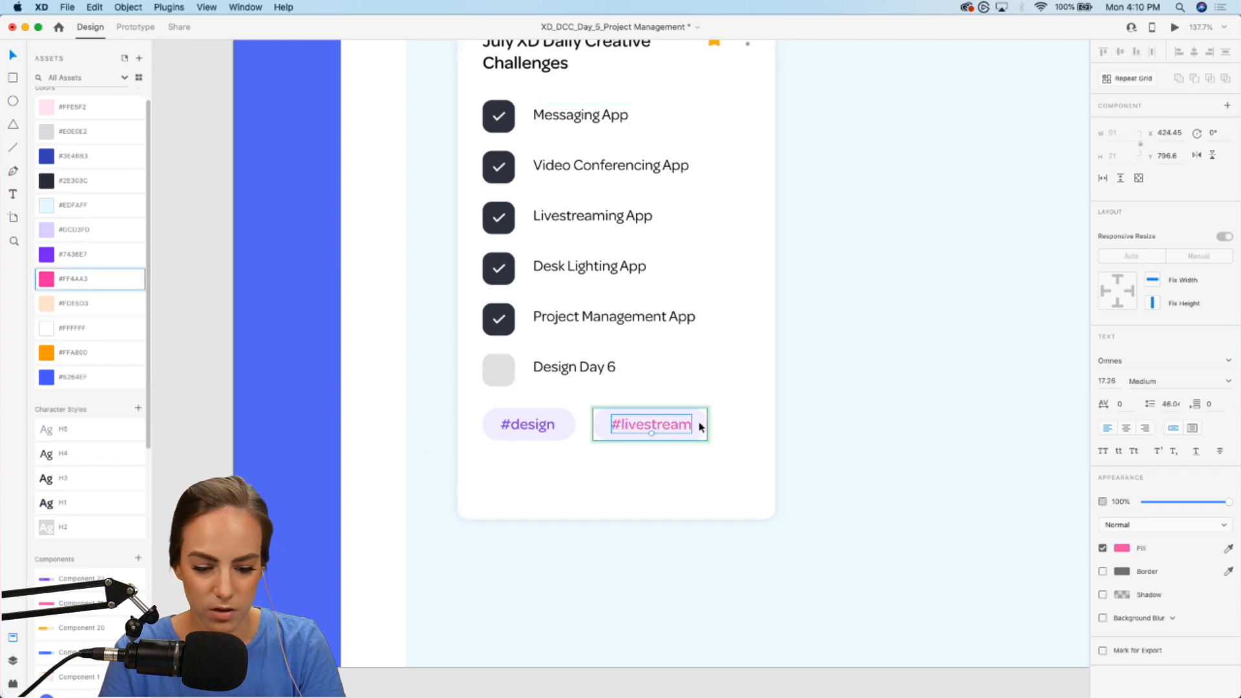
key(Escape)
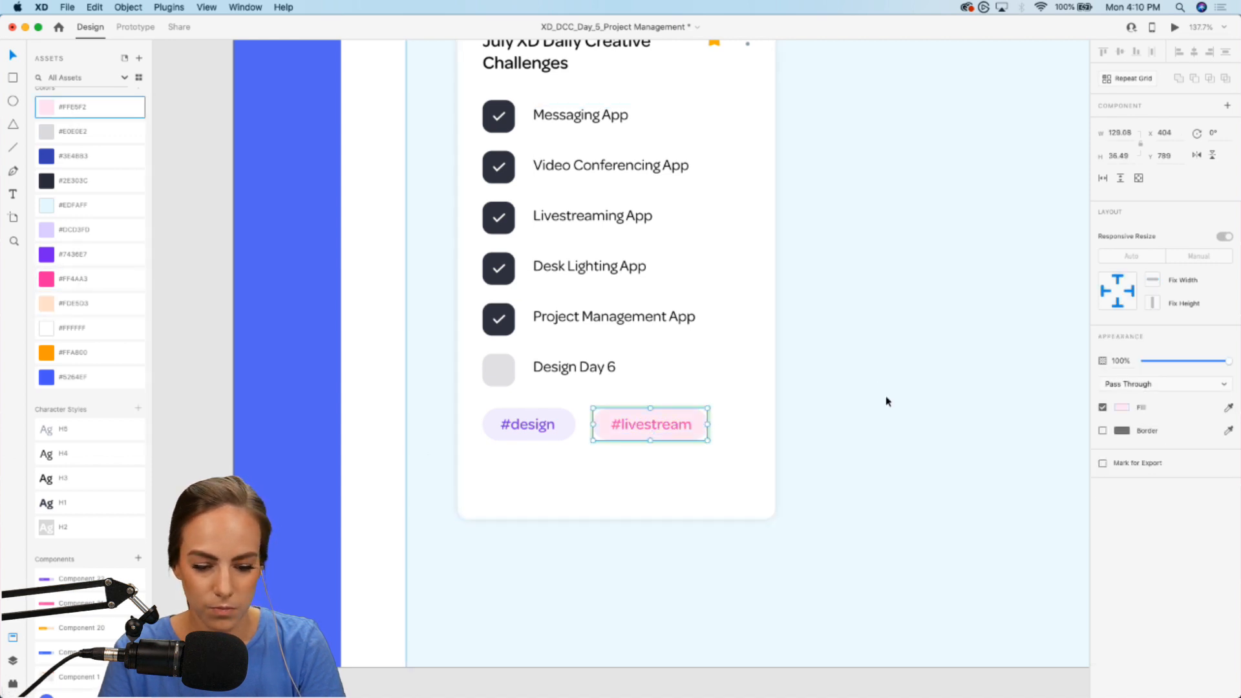
click(886, 401)
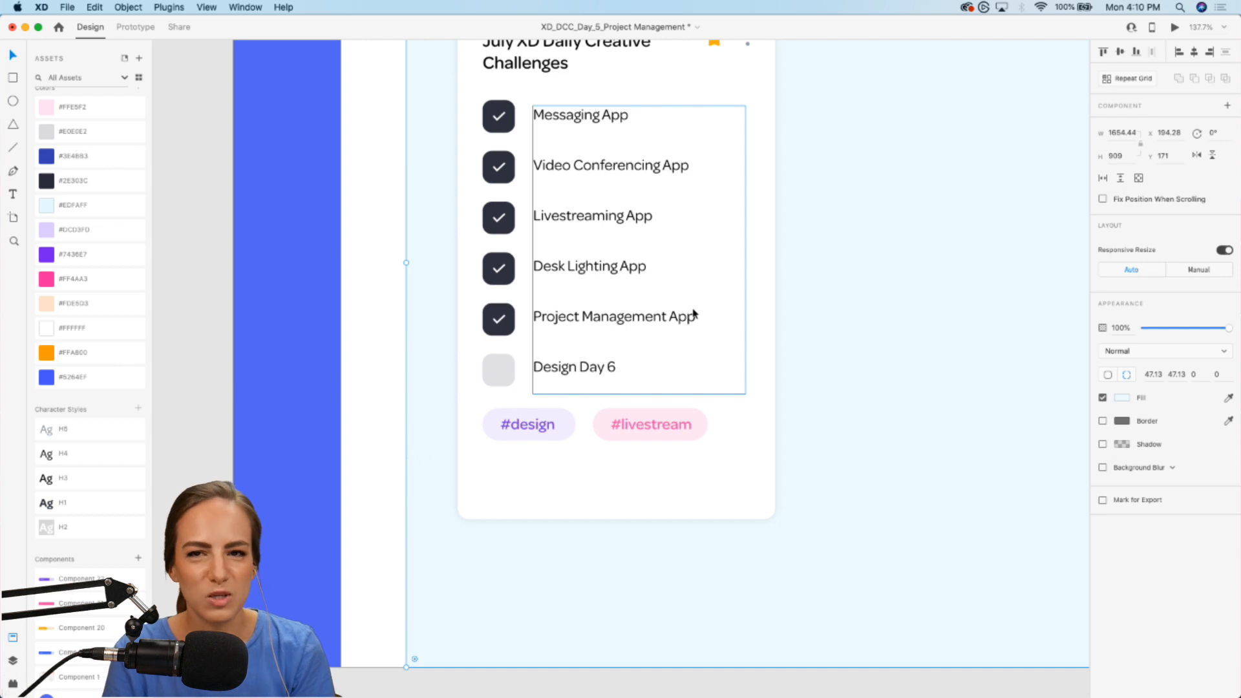
Draw a horizontal divider line 303 wide below the two tags on the card.
scroll(694, 313, up, 2)
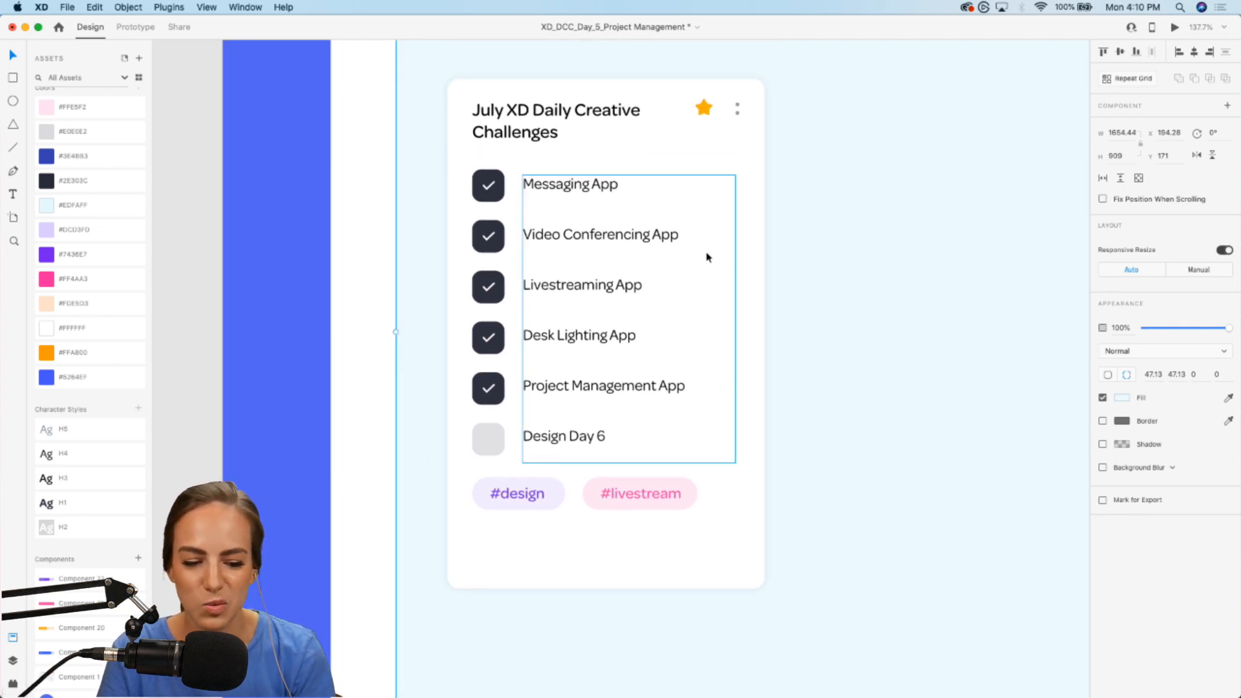
scroll(73, 538, down, 2)
scroll(72, 536, down, 10)
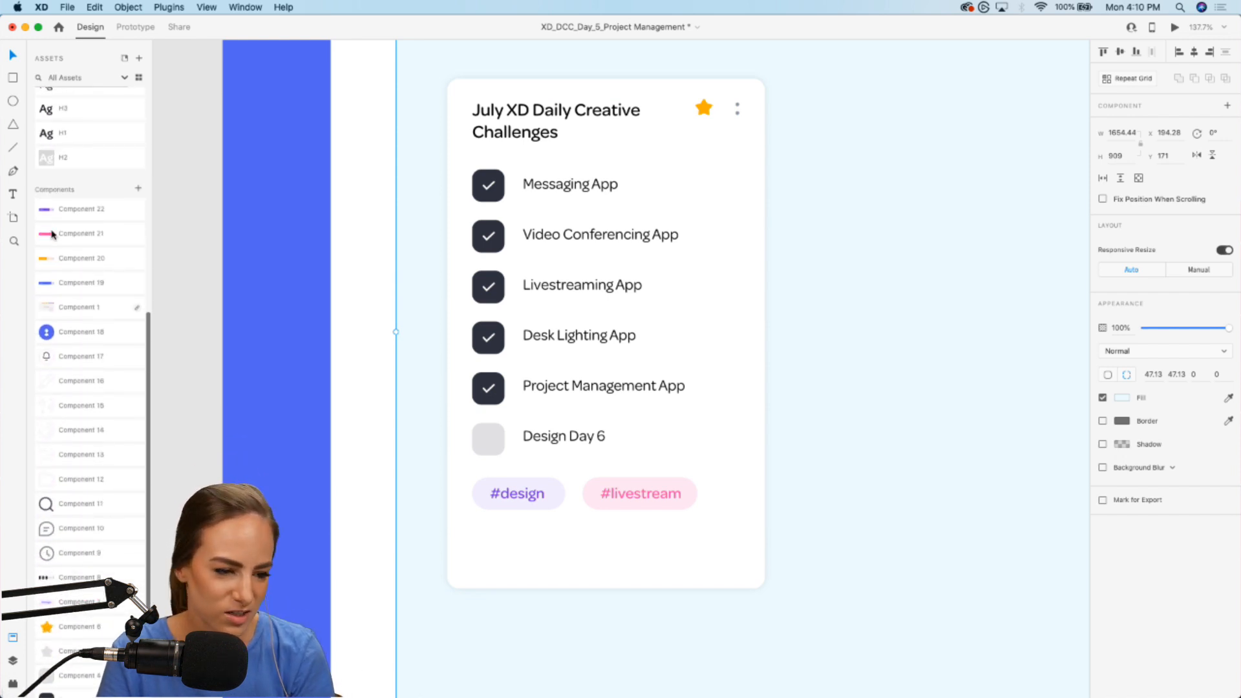
click(16, 151)
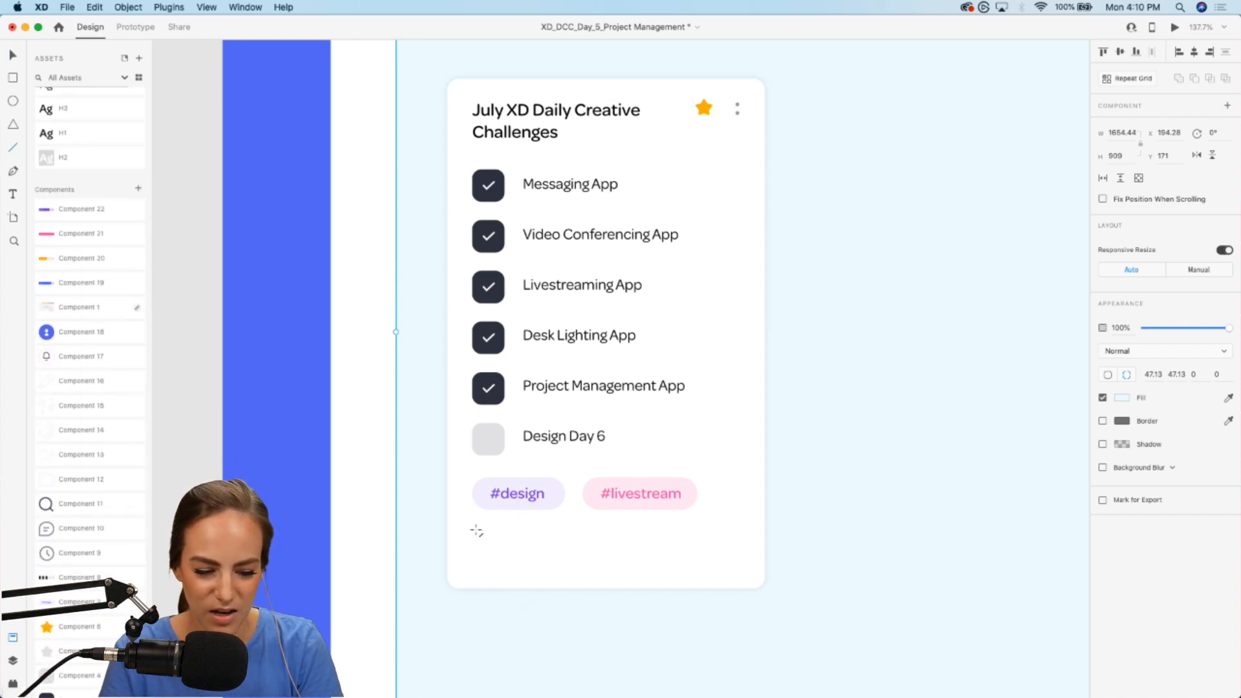
drag(477, 530, 734, 540)
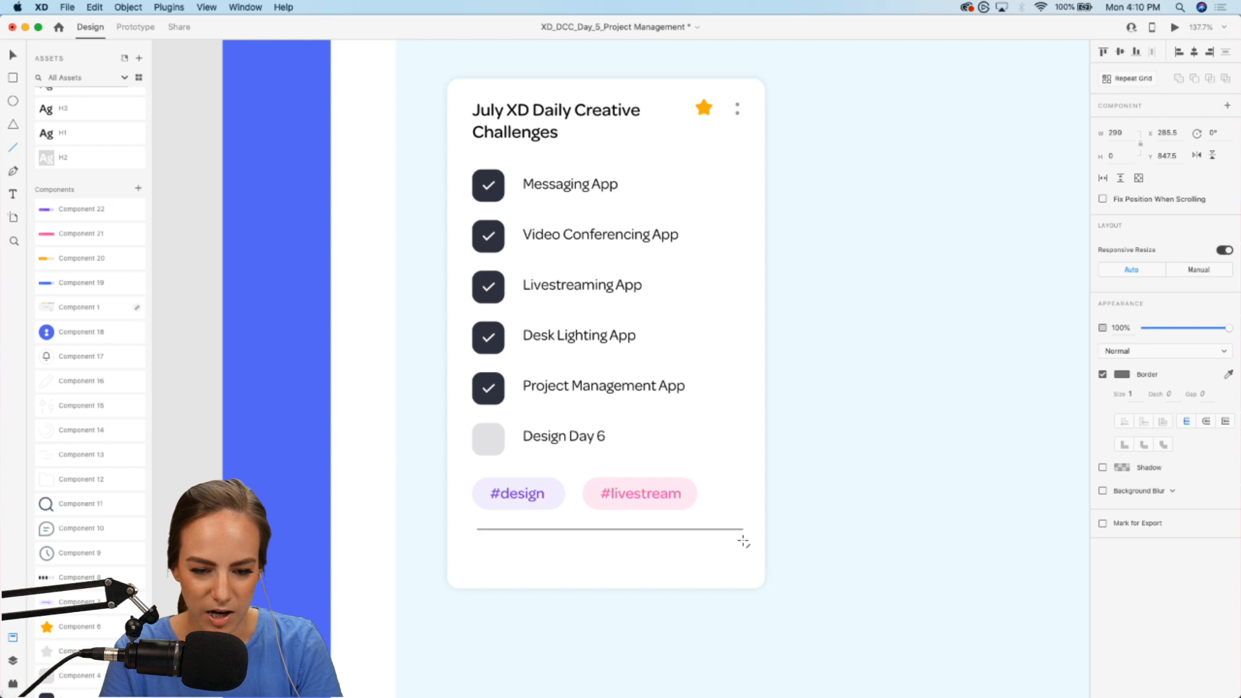
key(v)
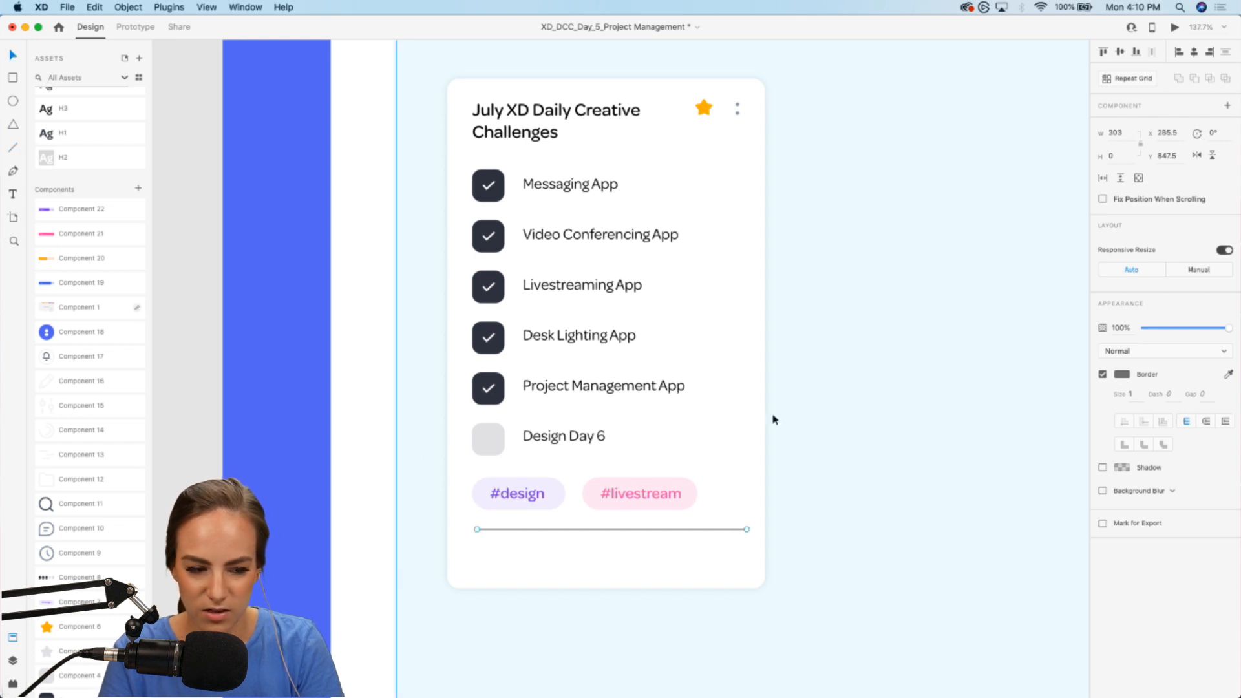
Colour the divider line #E0E0E2, lower its opacity to about 61%, and shift it slightly down below the tags.
scroll(91, 231, up, 10)
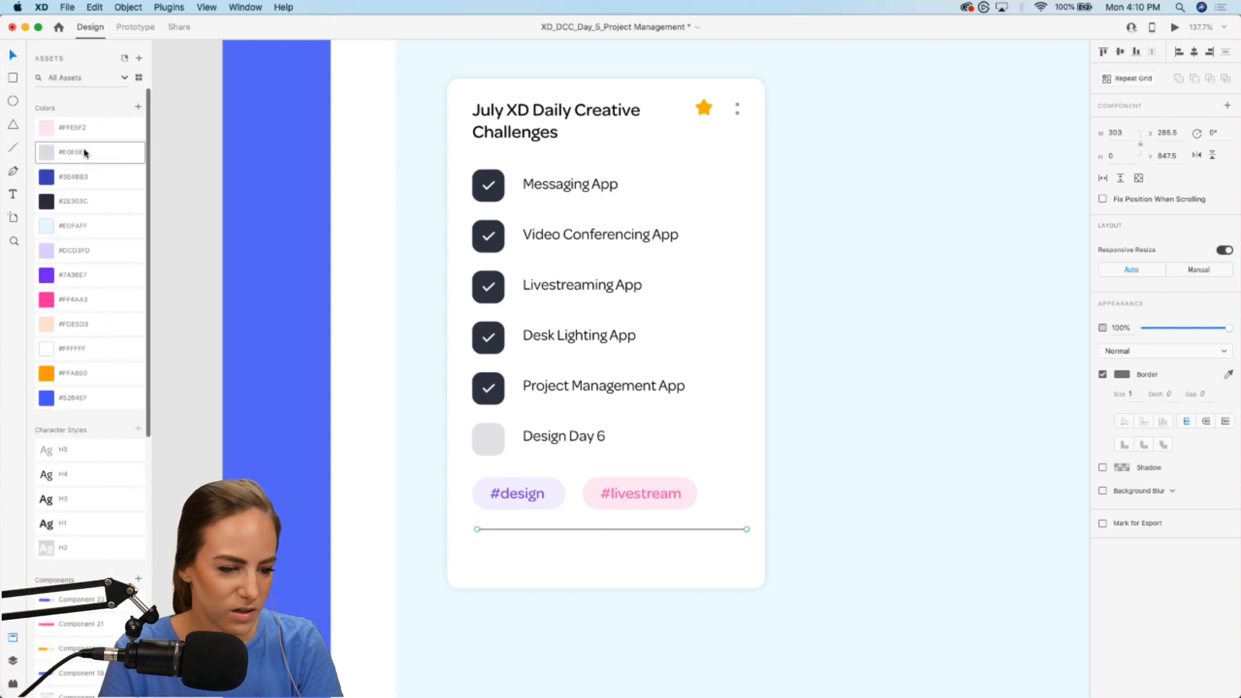
click(86, 152)
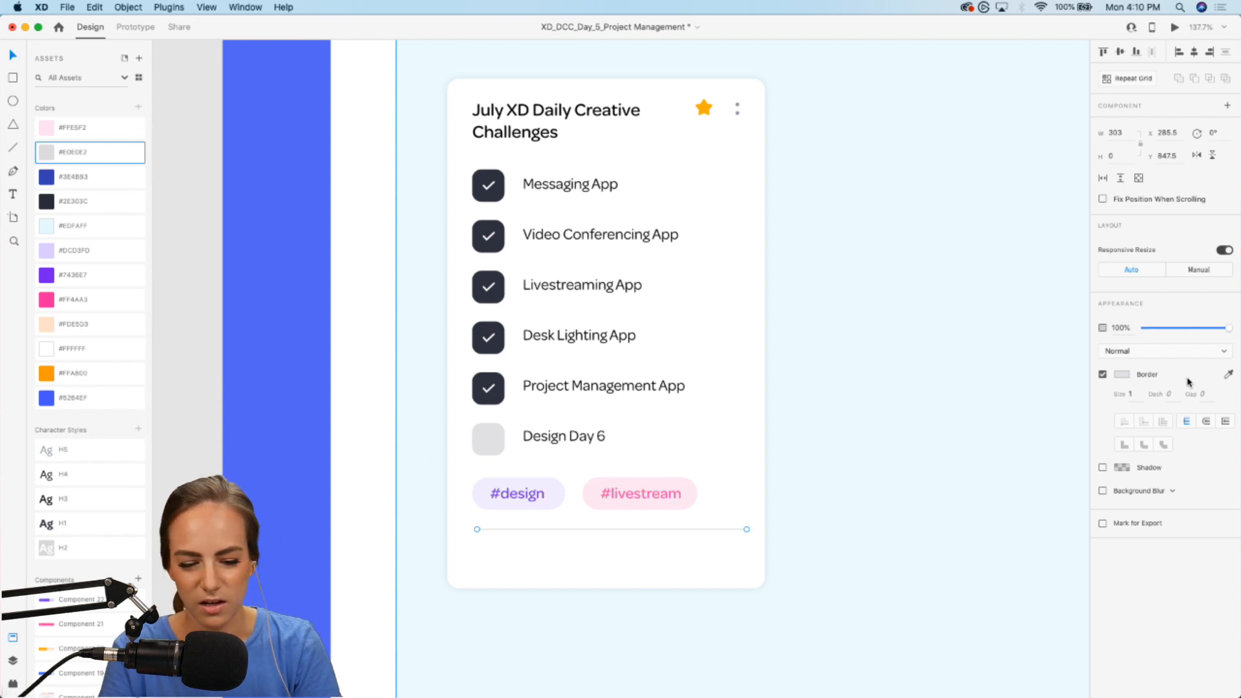
drag(651, 532, 650, 538)
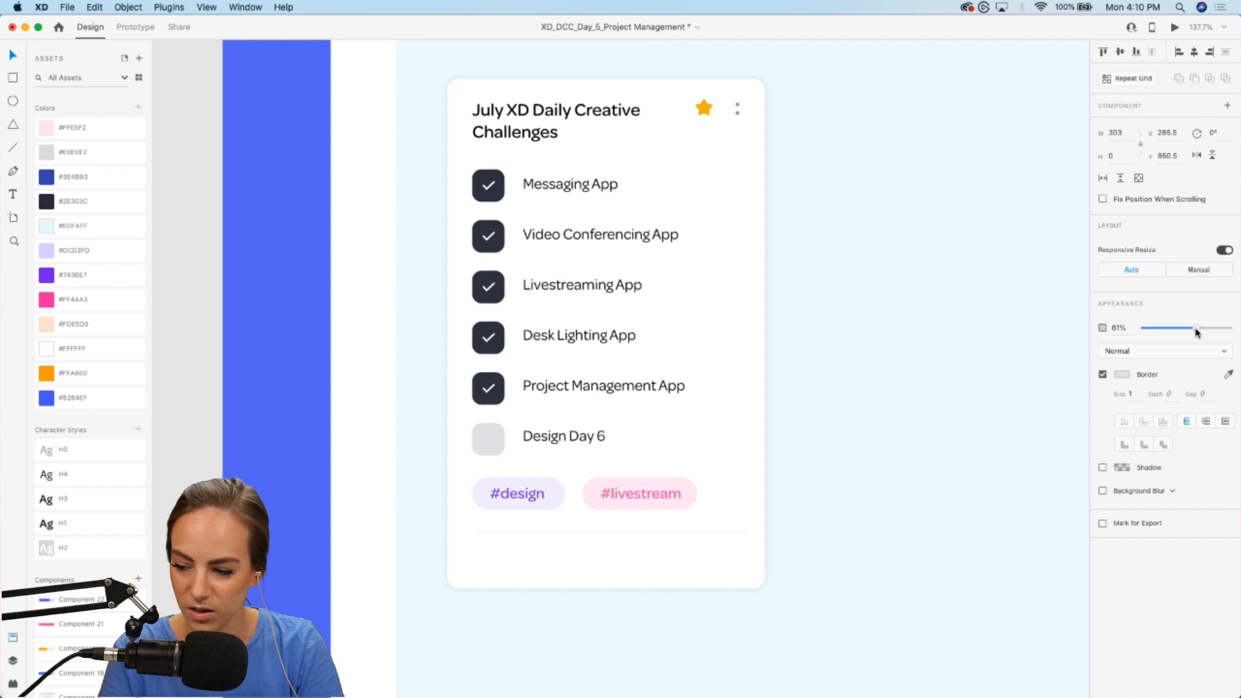
Extend the bottom edge of the white card to a height of about 602.
scroll(542, 335, down, 4)
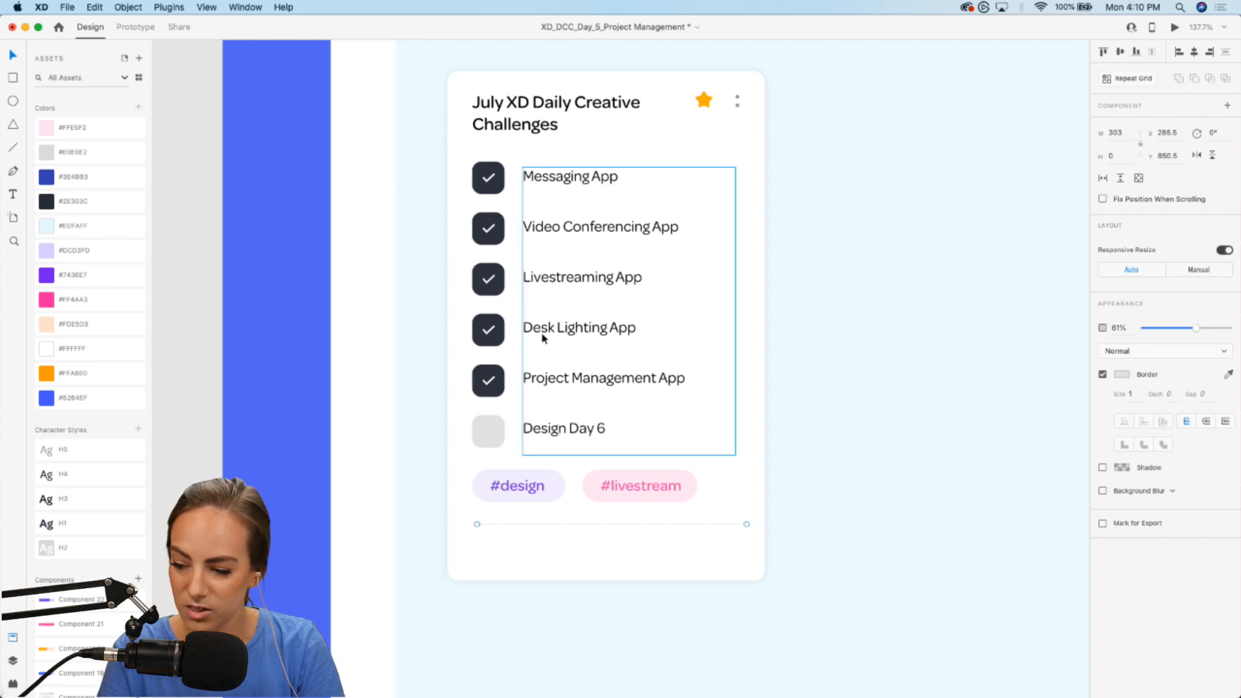
scroll(542, 336, down, 1)
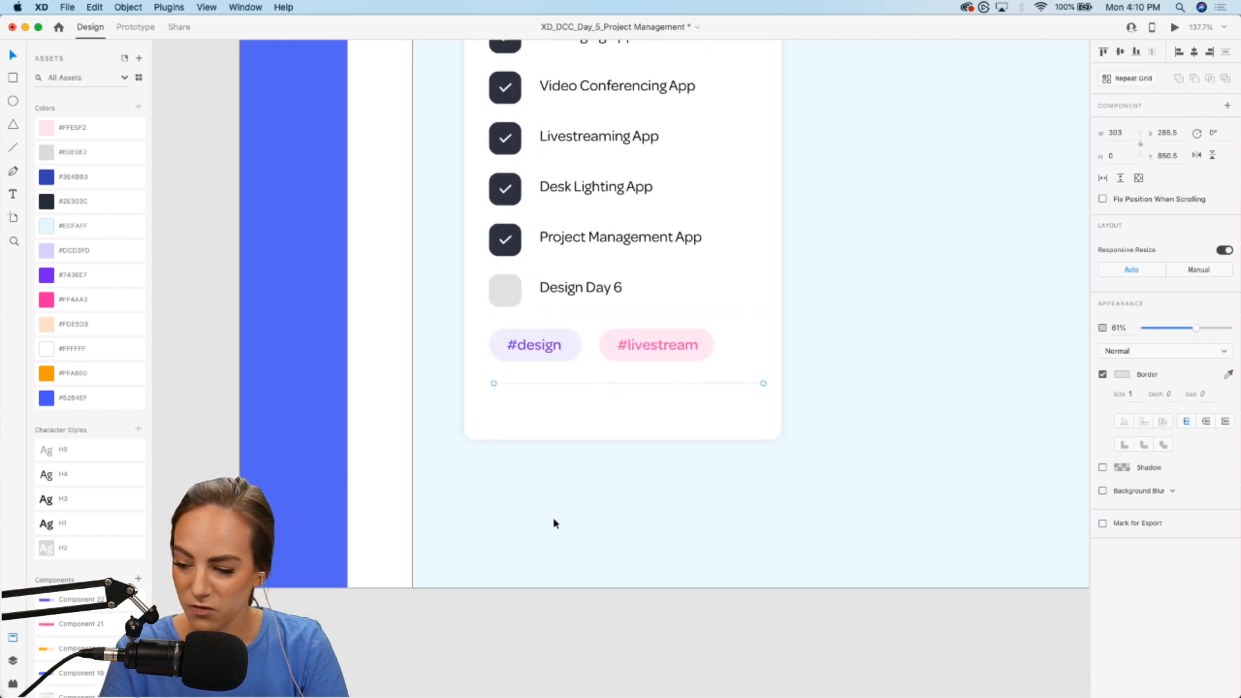
click(612, 435)
drag(622, 440, 622, 466)
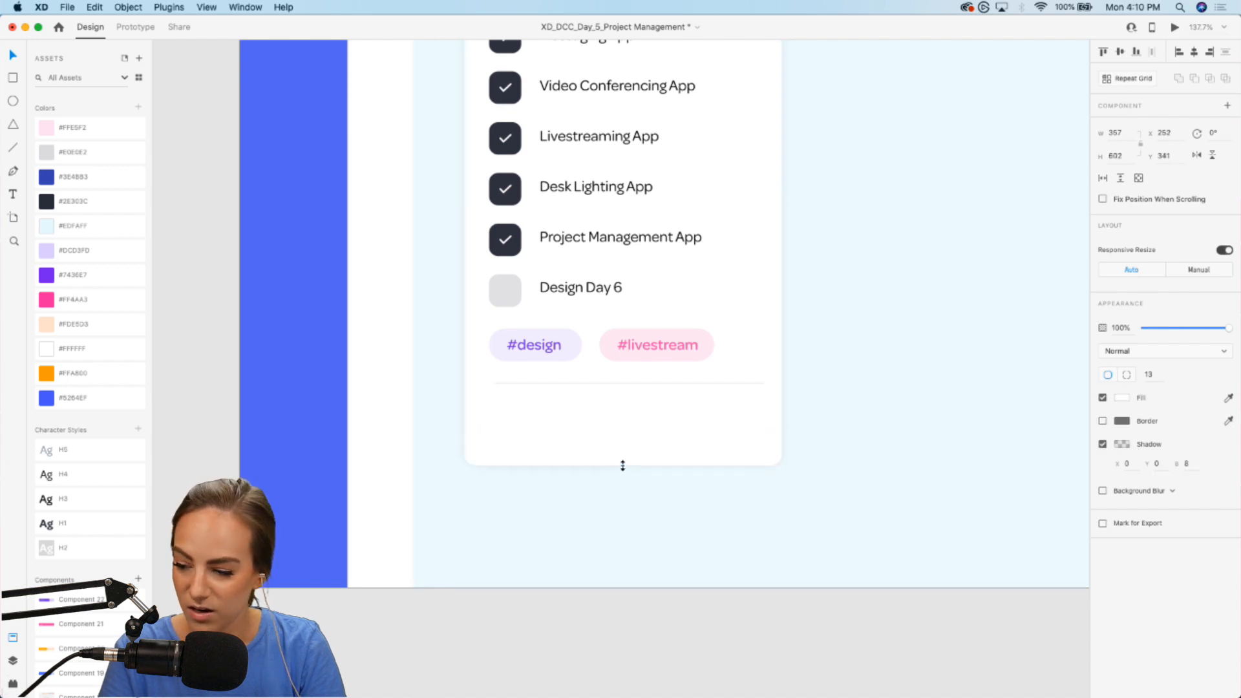
click(861, 503)
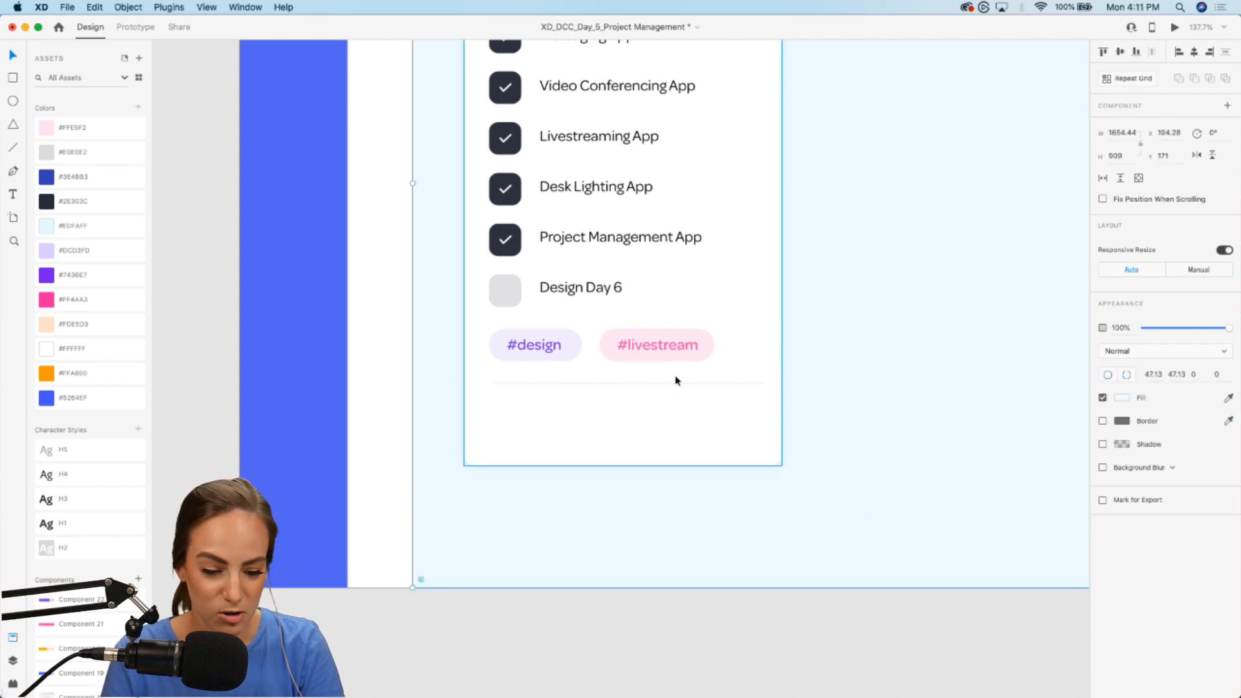
Place the five-segment progress component and the clock icon component in a row below the divider, trimming the card's bottom edge slightly.
scroll(77, 504, down, 10)
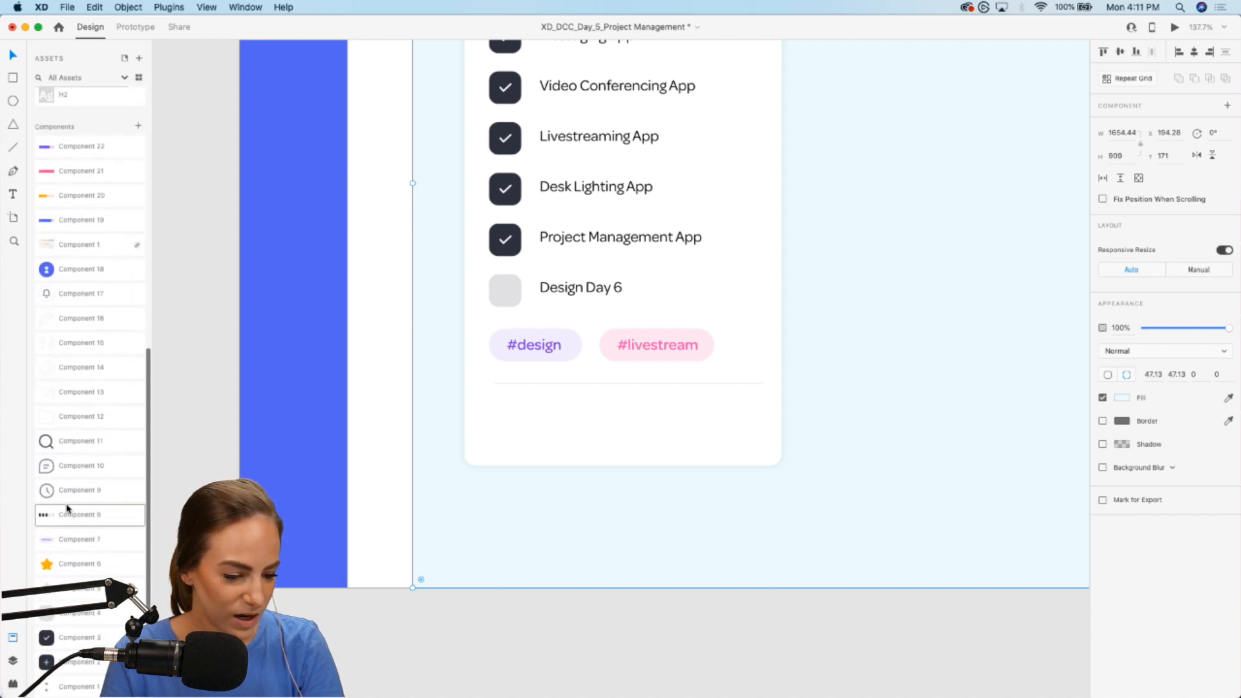
drag(73, 514, 522, 426)
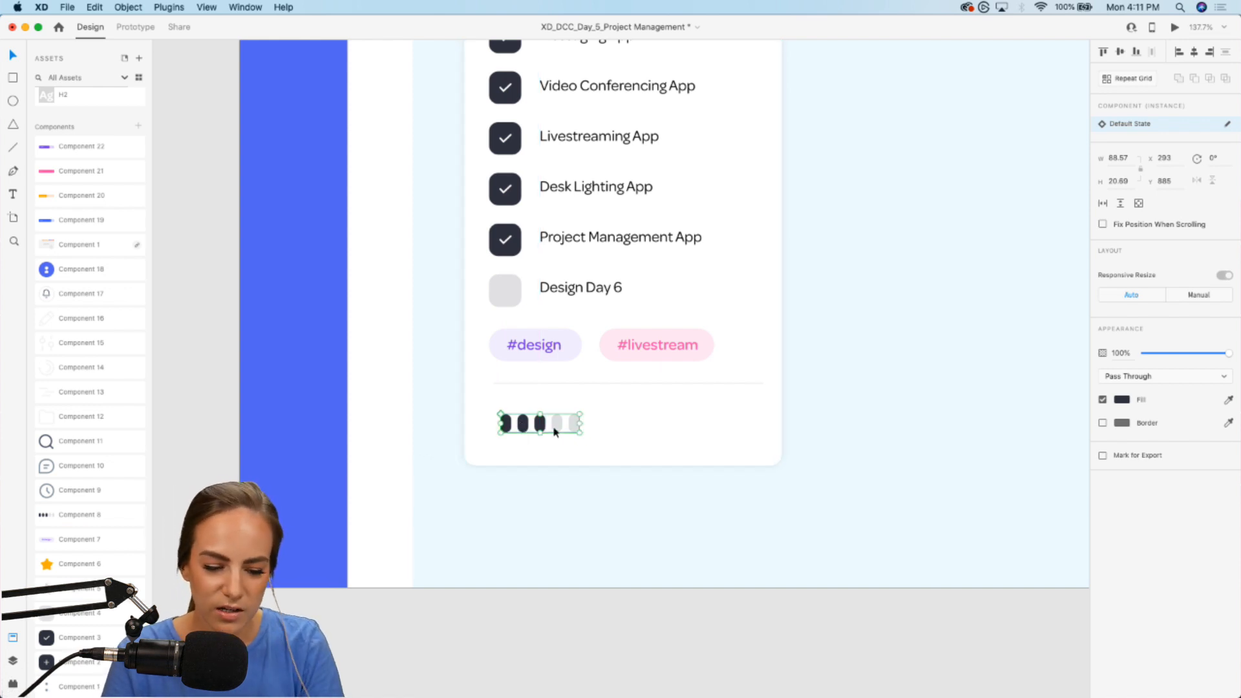
drag(557, 431, 552, 424)
click(615, 444)
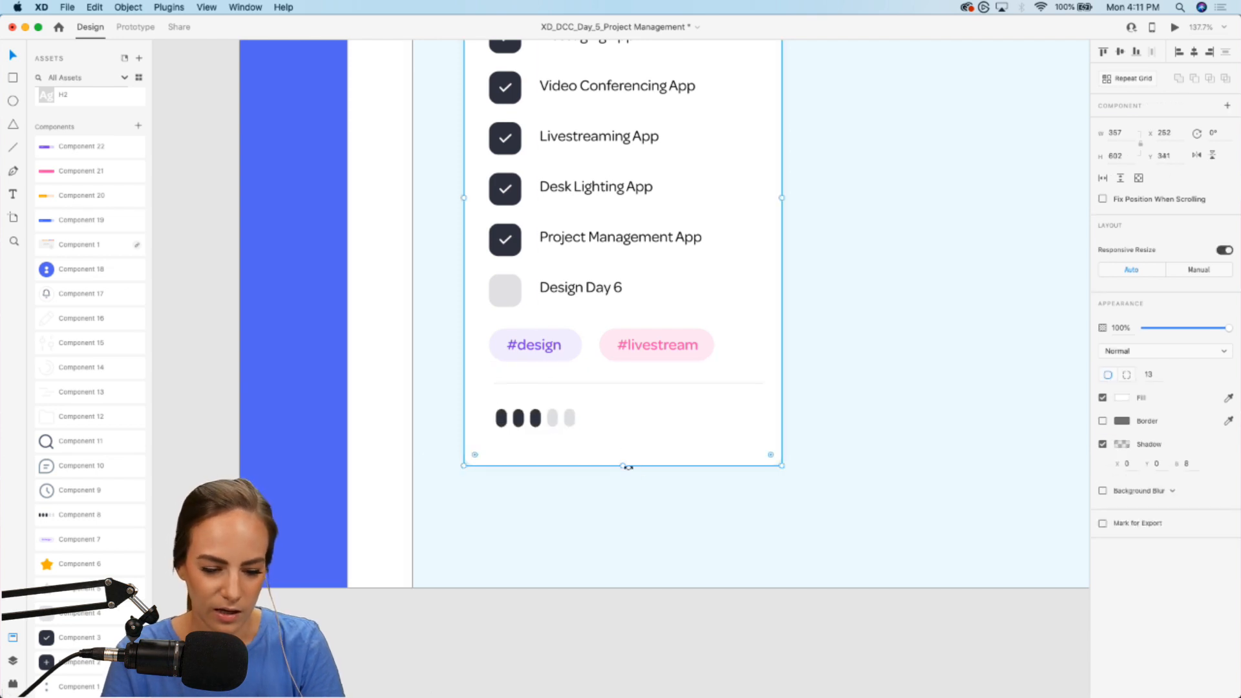
drag(71, 490, 621, 419)
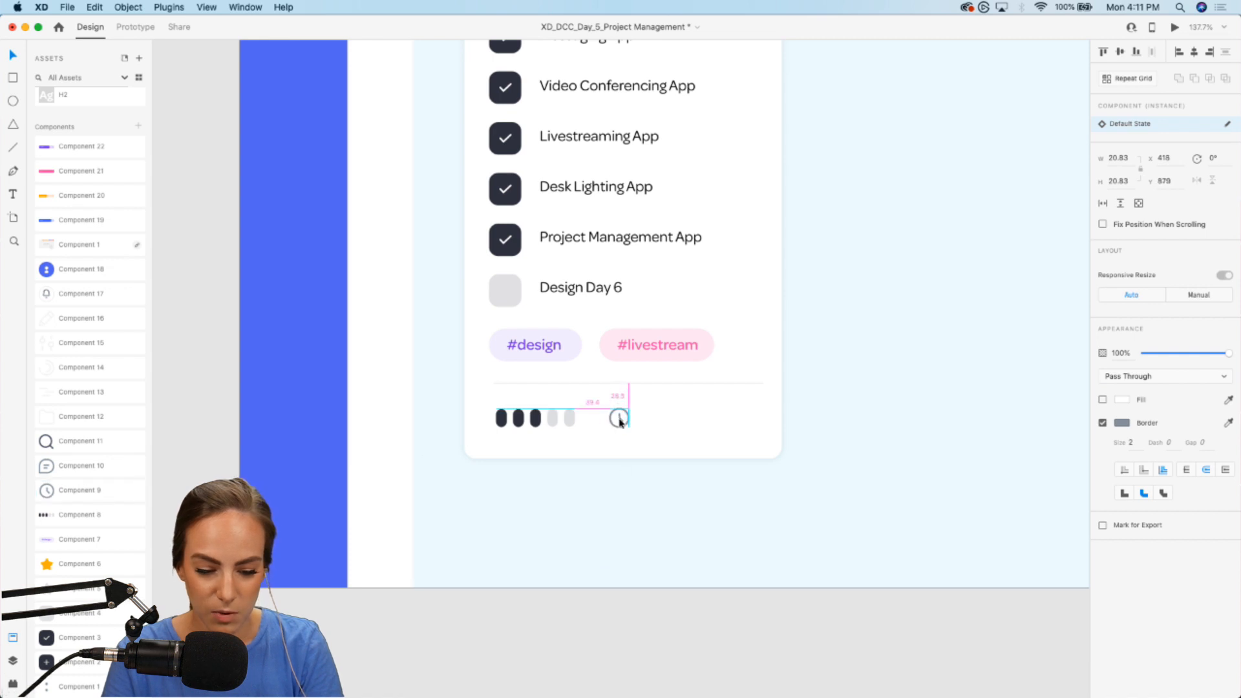
Add a "July 1" text box beside the clock icon at the bottom of the card.
scroll(581, 323, up, 2)
scroll(580, 325, up, 3)
scroll(482, 490, down, 3)
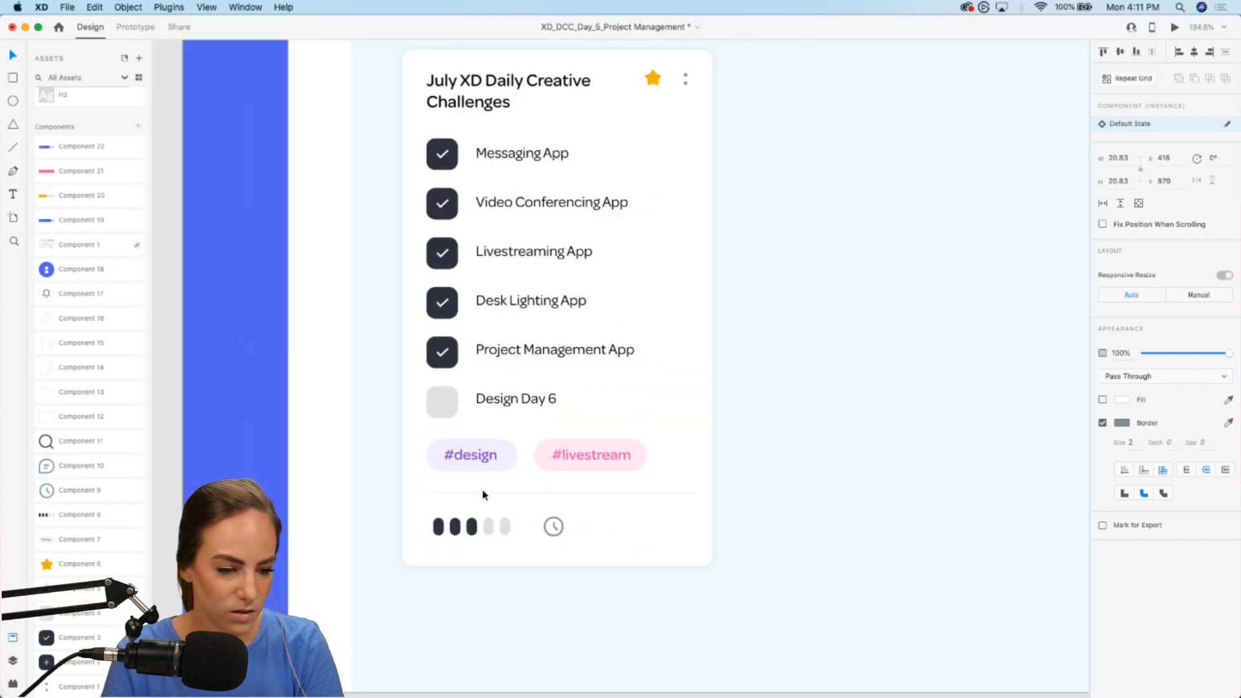
click(13, 199)
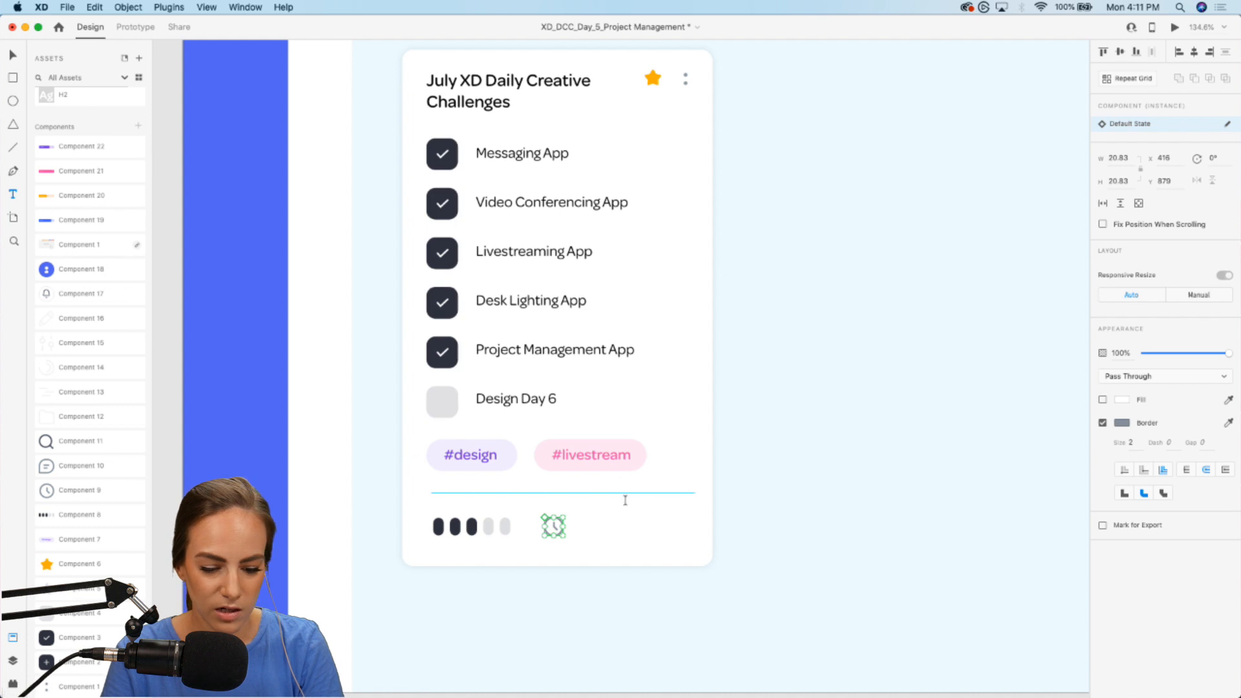
drag(595, 517, 690, 568)
text(Aug)
key(BackSpace)
key(BackSpace)
key(BackSpace)
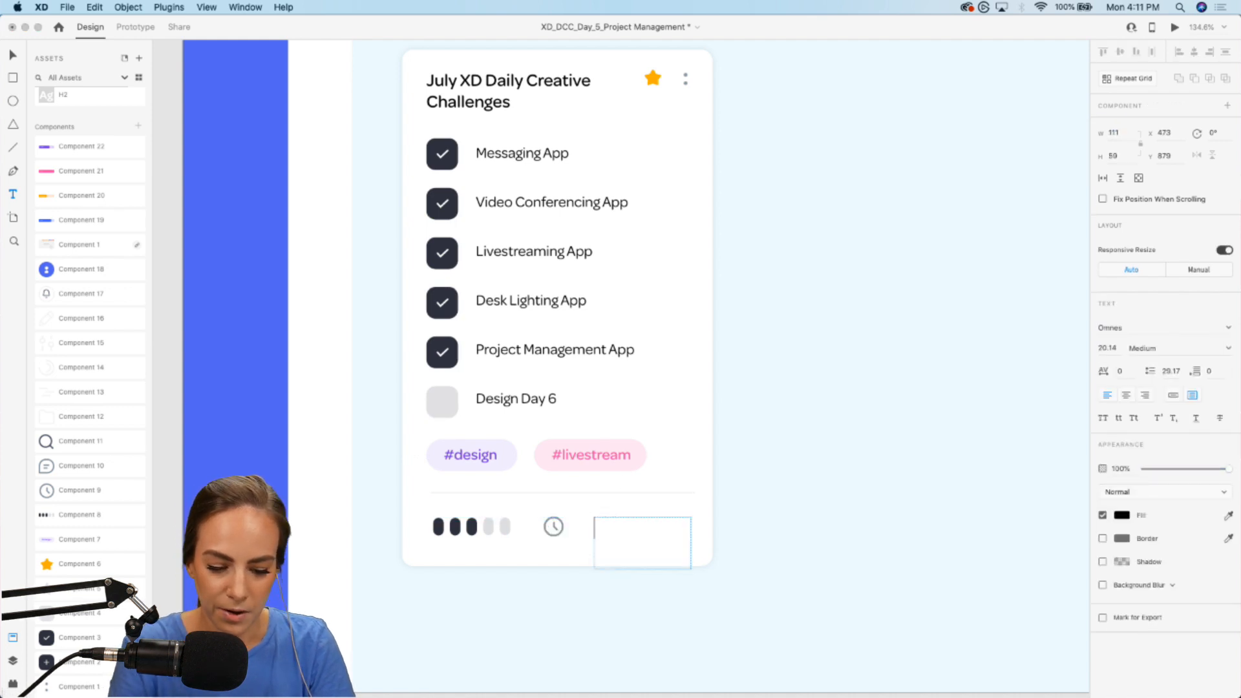
text(July1)
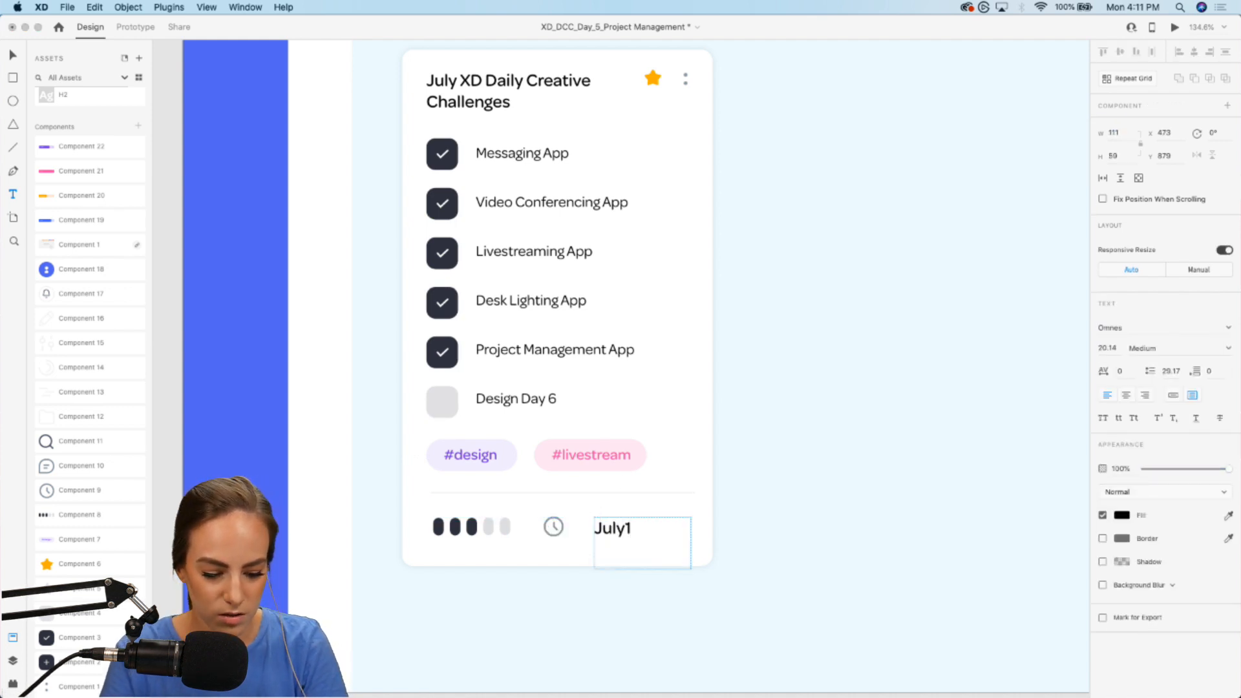
text( 1)
key(Escape)
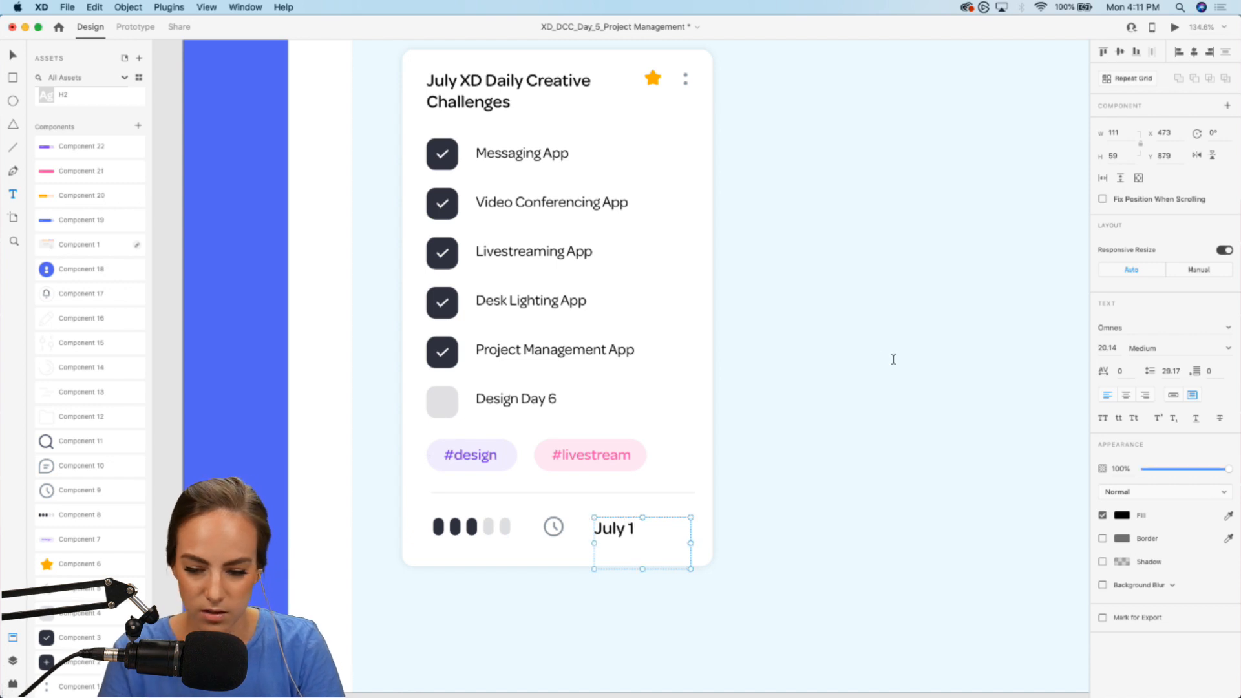
Apply the H5 character style and auto width to the "July 1" text, and move it close beside the clock icon.
scroll(76, 257, up, 5)
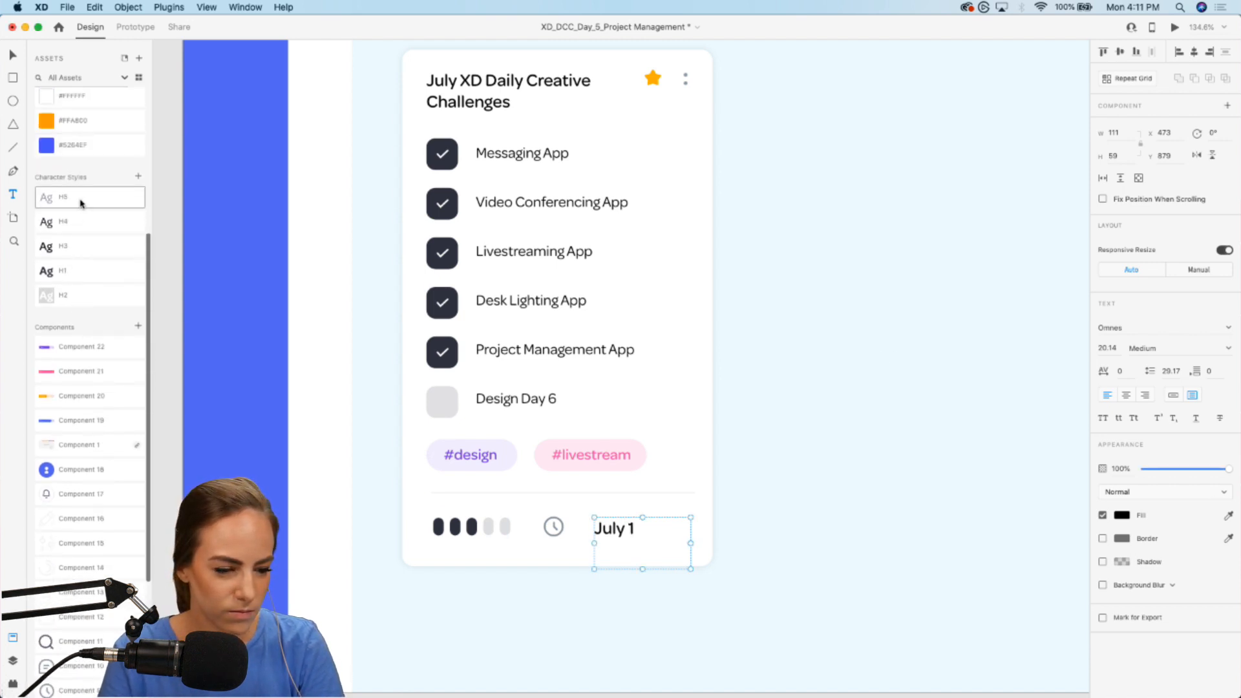
click(80, 201)
click(1171, 396)
scroll(626, 548, up, 5)
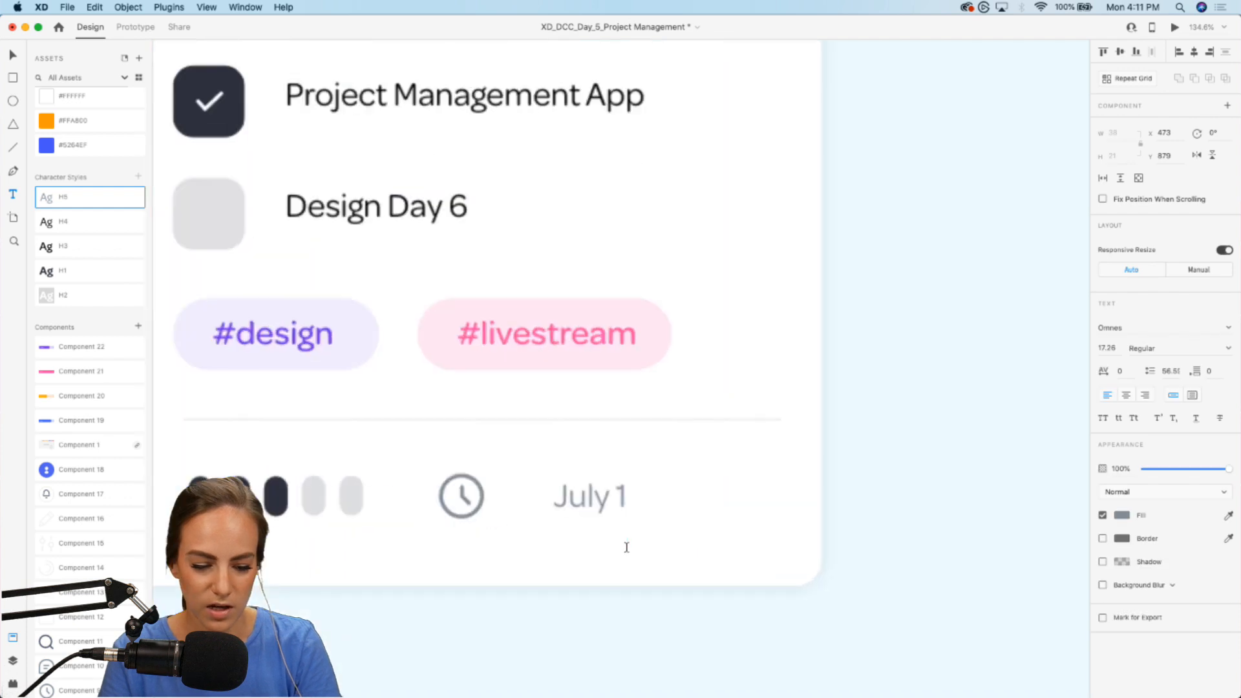
scroll(627, 548, up, 3)
drag(584, 493, 540, 493)
scroll(541, 492, down, 4)
scroll(540, 495, up, 2)
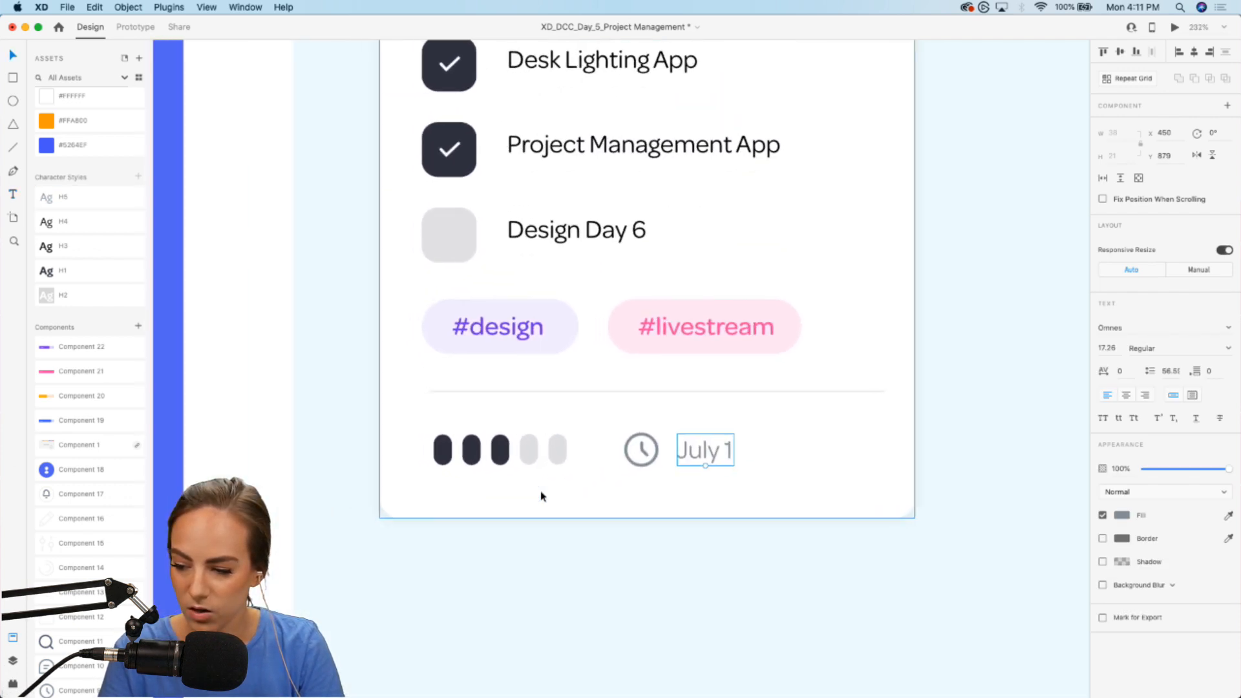
Place the comment bubble icon component after the "July 1" date, level with the clock icon.
scroll(540, 496, left, 3)
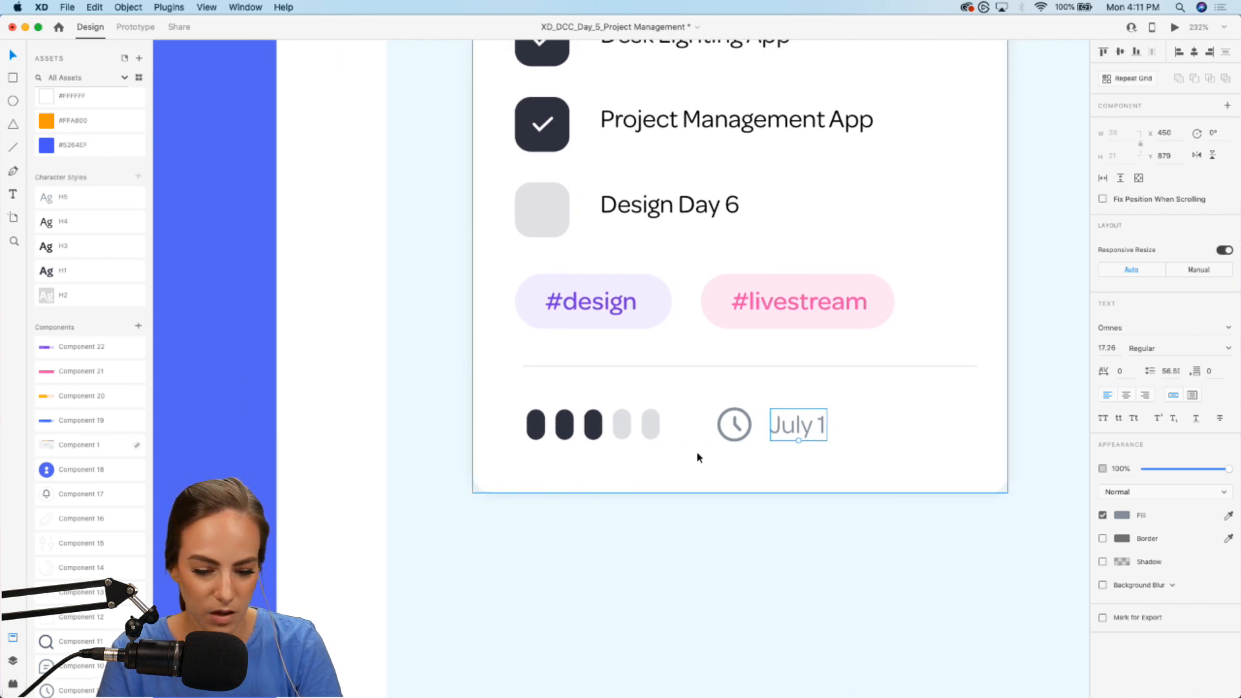
scroll(78, 552, down, 3)
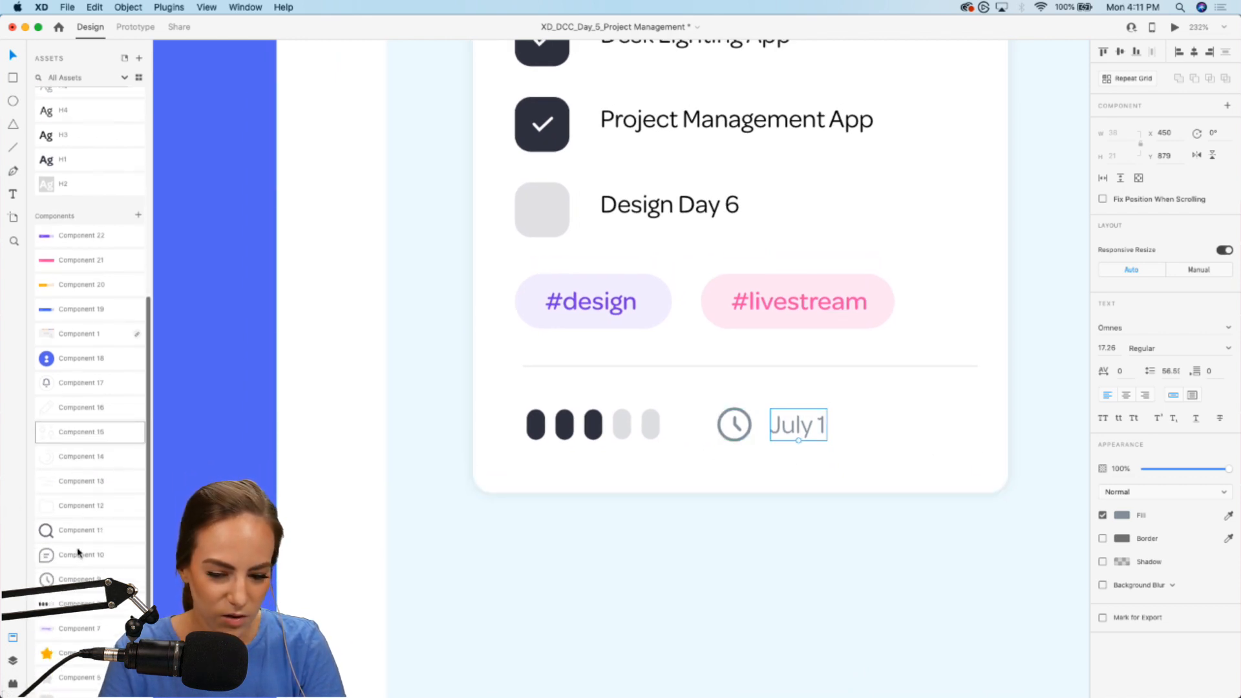
scroll(77, 553, down, 3)
drag(58, 467, 890, 427)
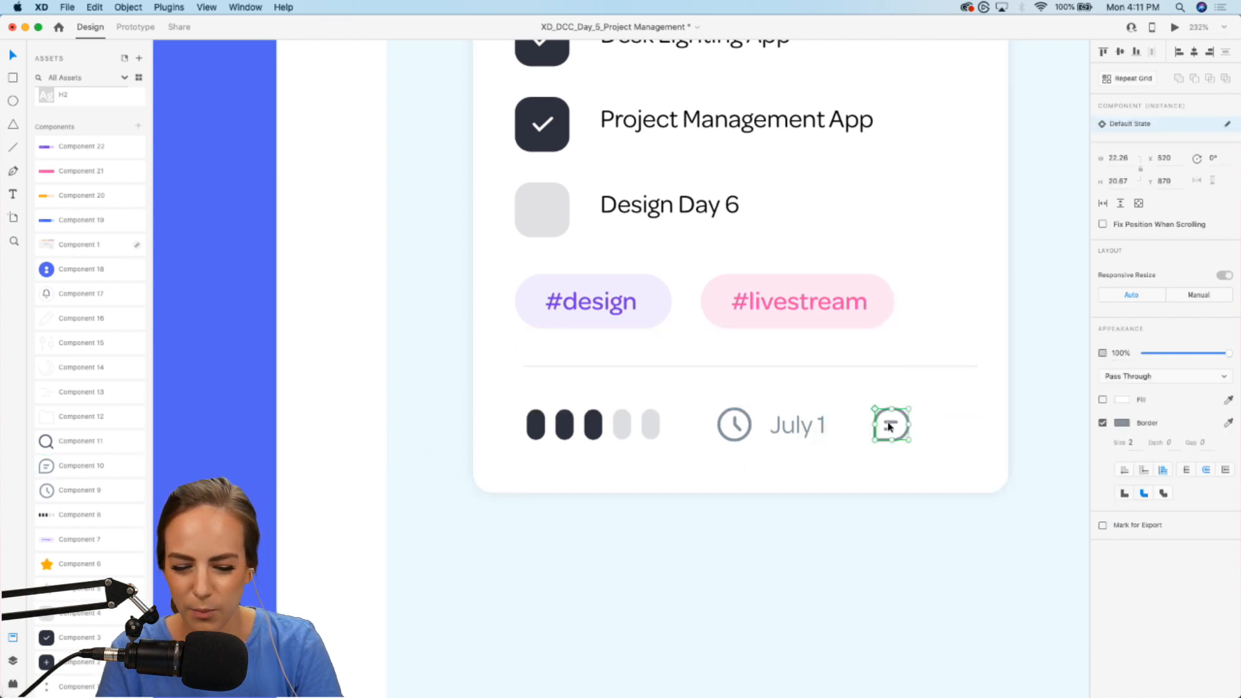
Duplicate the "July 1" text beside the comment icon and replace the copy's text with "0".
double_click(793, 426)
key(super+a)
key(Escape)
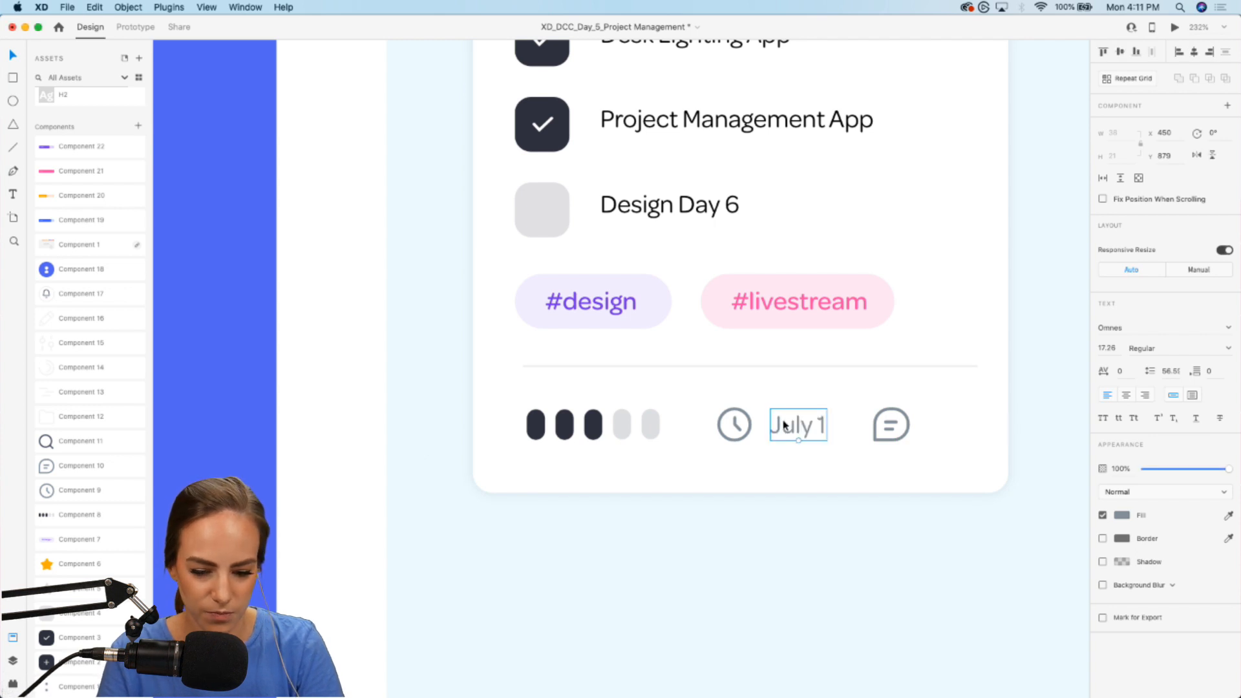
drag(784, 424, 947, 423)
double_click(947, 422)
text(0)
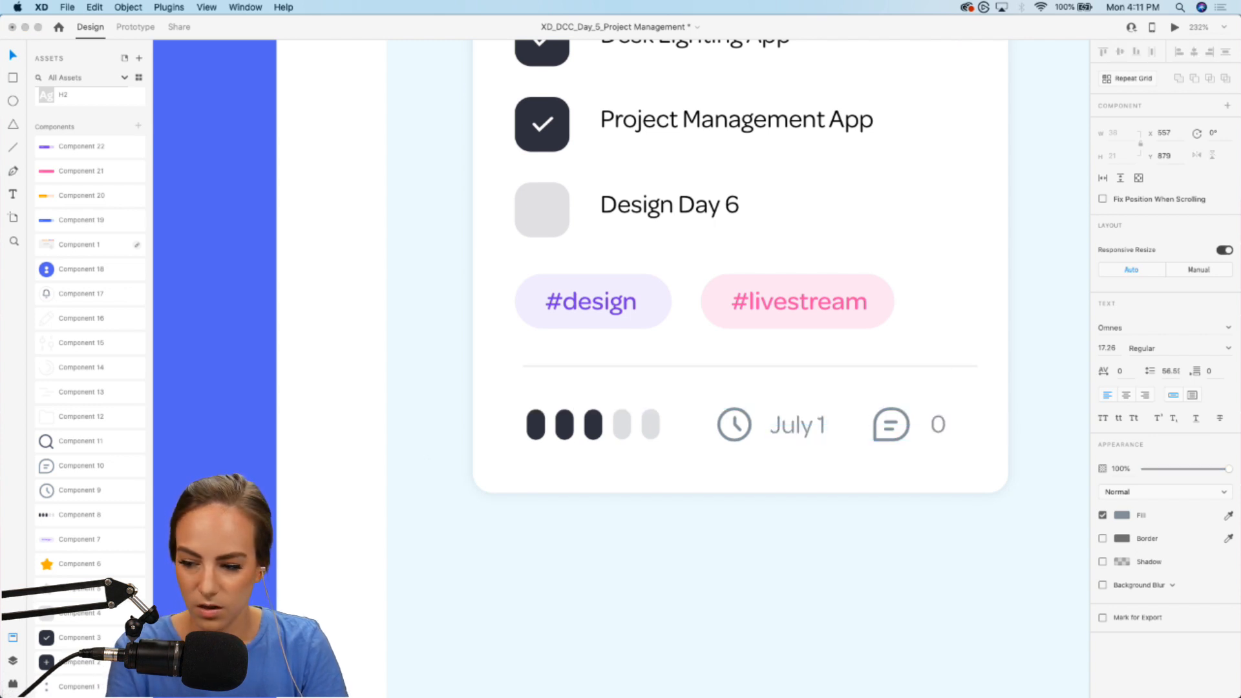
key(Escape)
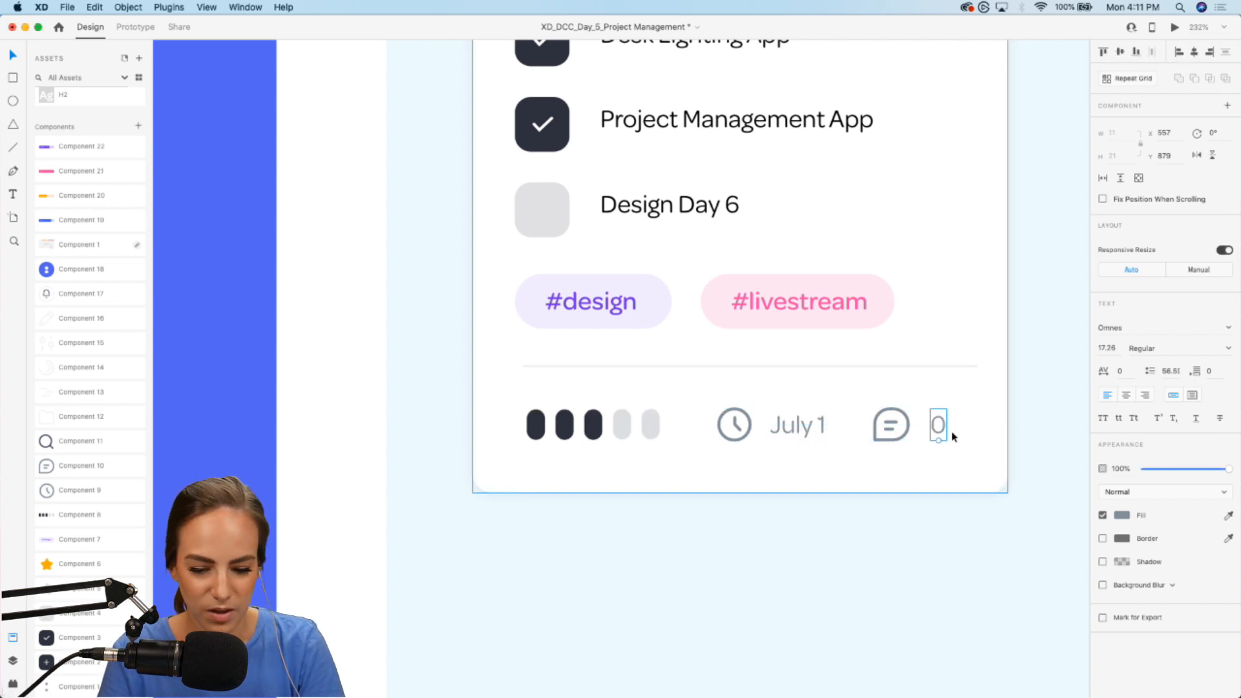
Move the comment icon with its "0" toward the card's right edge, and shift the clock icon and date slightly right.
shift+click(905, 428)
drag(937, 435, 964, 429)
click(800, 425)
shift+click(744, 428)
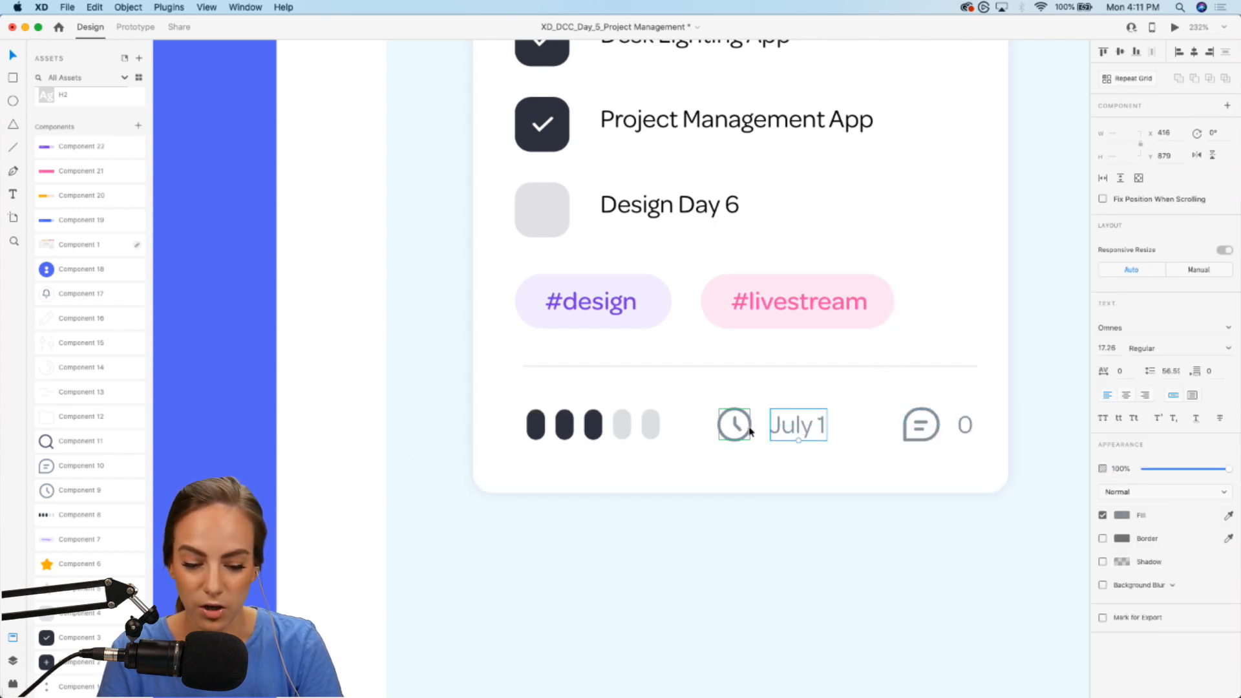
drag(749, 437, 759, 437)
click(757, 548)
Review the finished To Do card up close and within the whole Freelance Work board.
scroll(757, 548, down, 5)
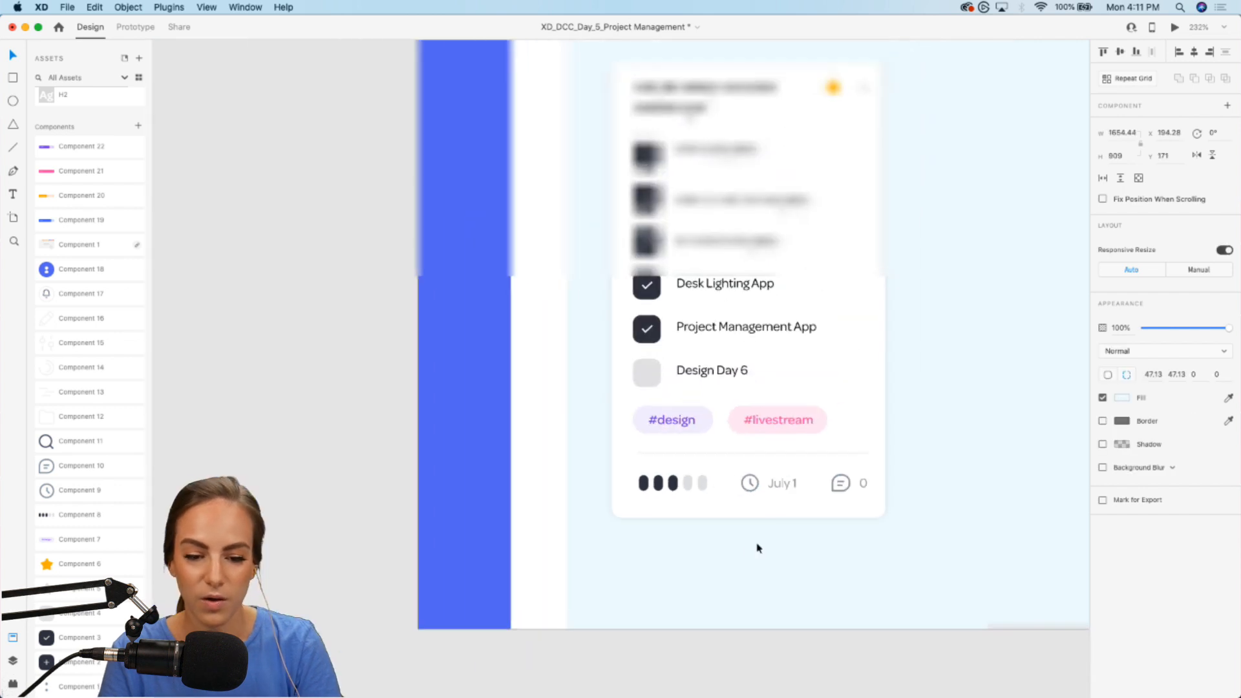
scroll(758, 548, right, 2)
scroll(758, 548, up, 1)
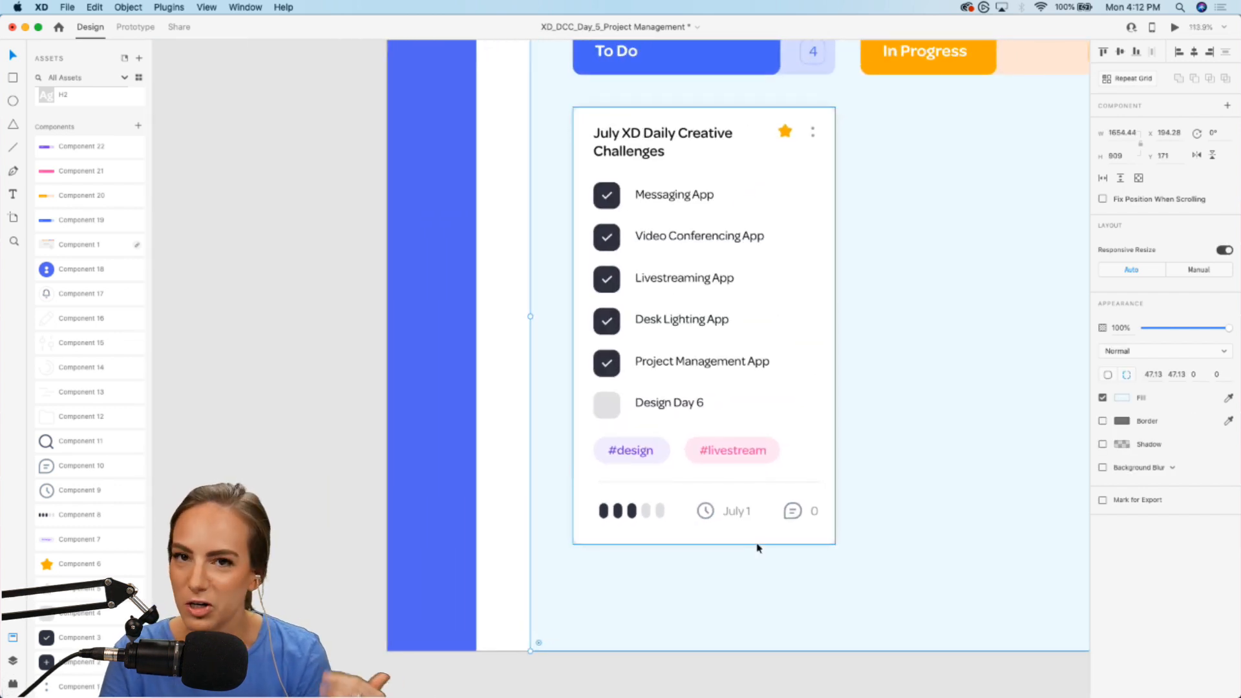
scroll(759, 549, right, 2)
scroll(758, 548, up, 2)
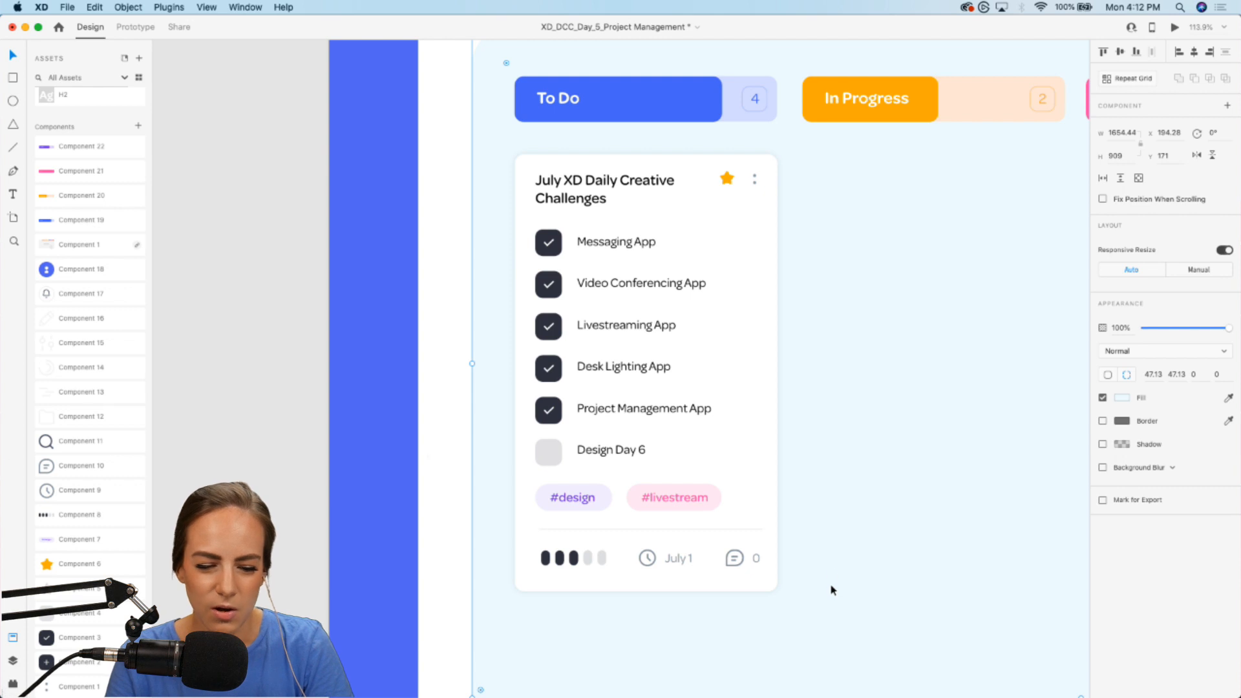
scroll(859, 501, down, 3)
scroll(784, 443, up, 3)
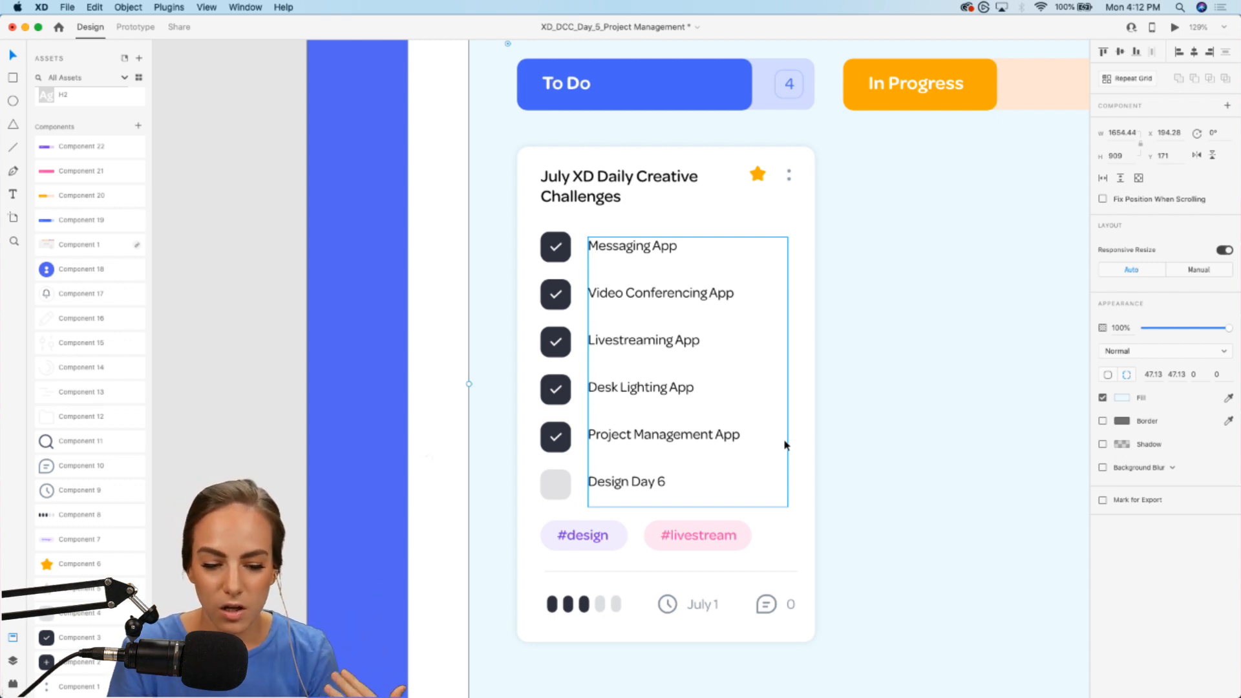
scroll(784, 441, down, 3)
scroll(785, 441, up, 3)
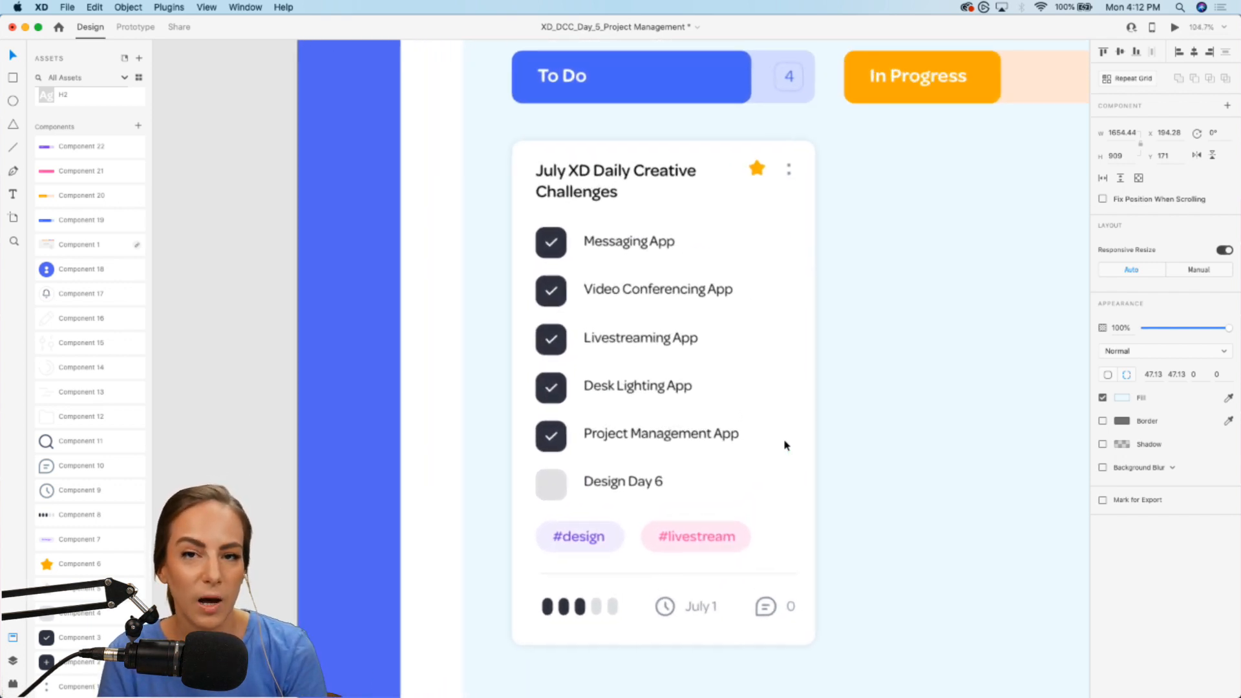
scroll(785, 442, up, 3)
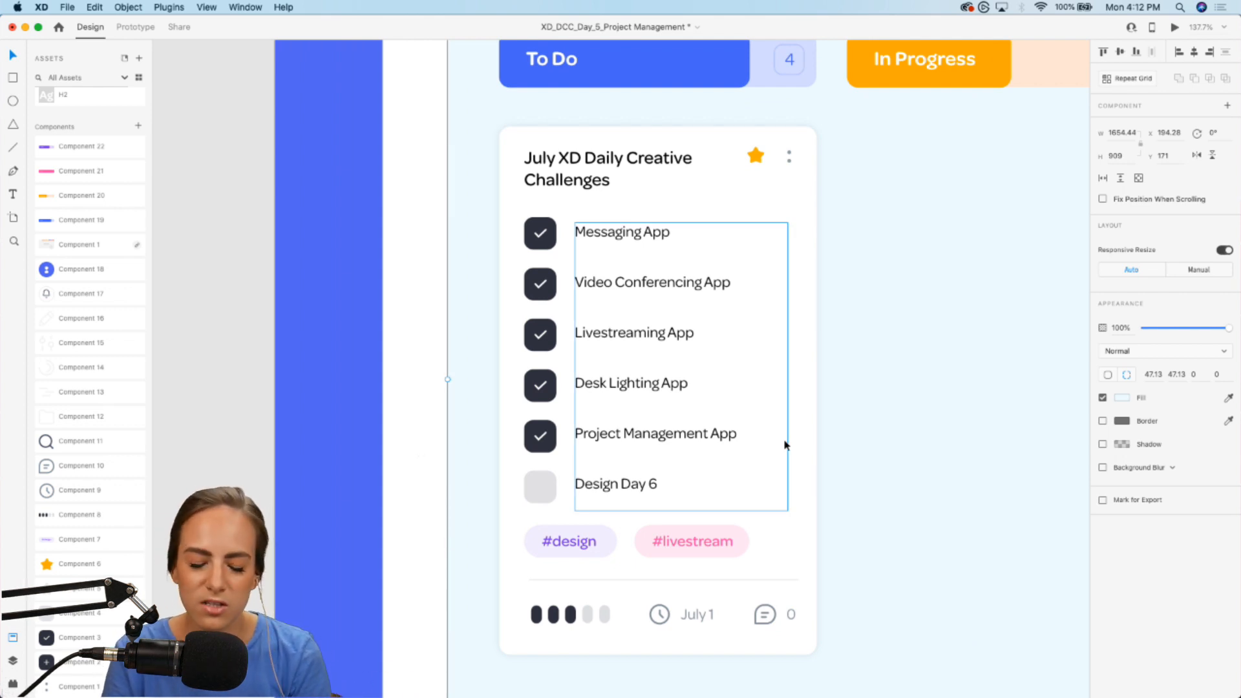
scroll(786, 445, down, 4)
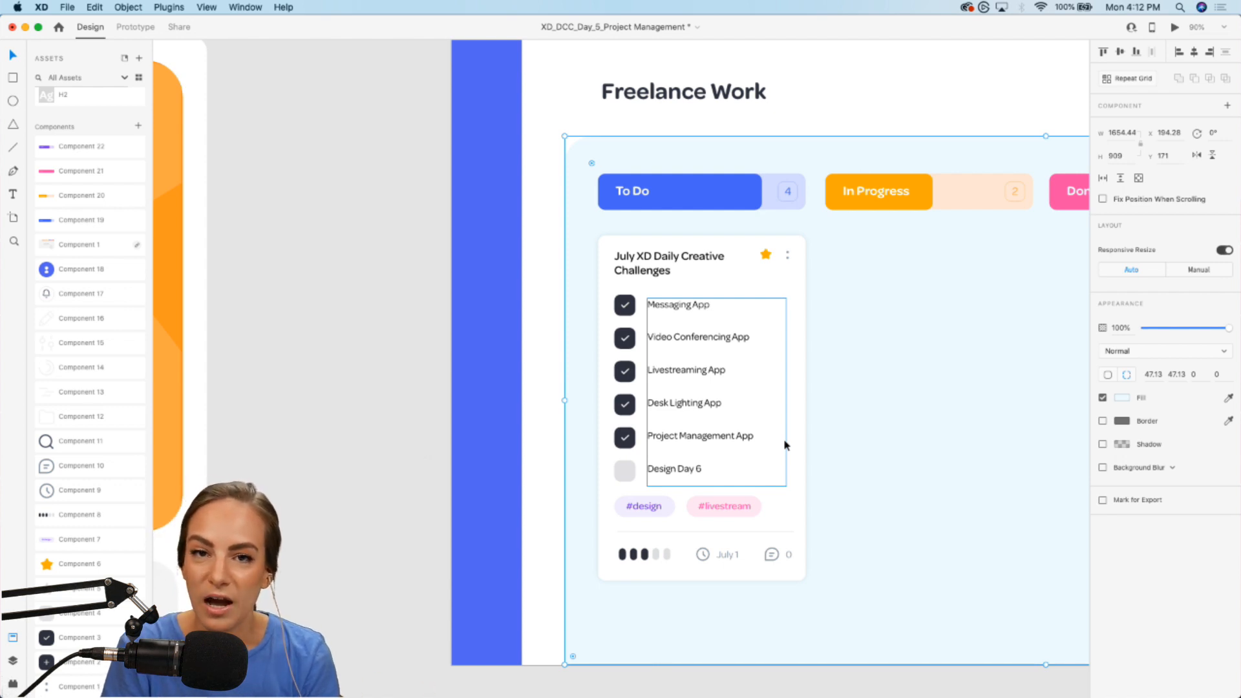
key(super+0)
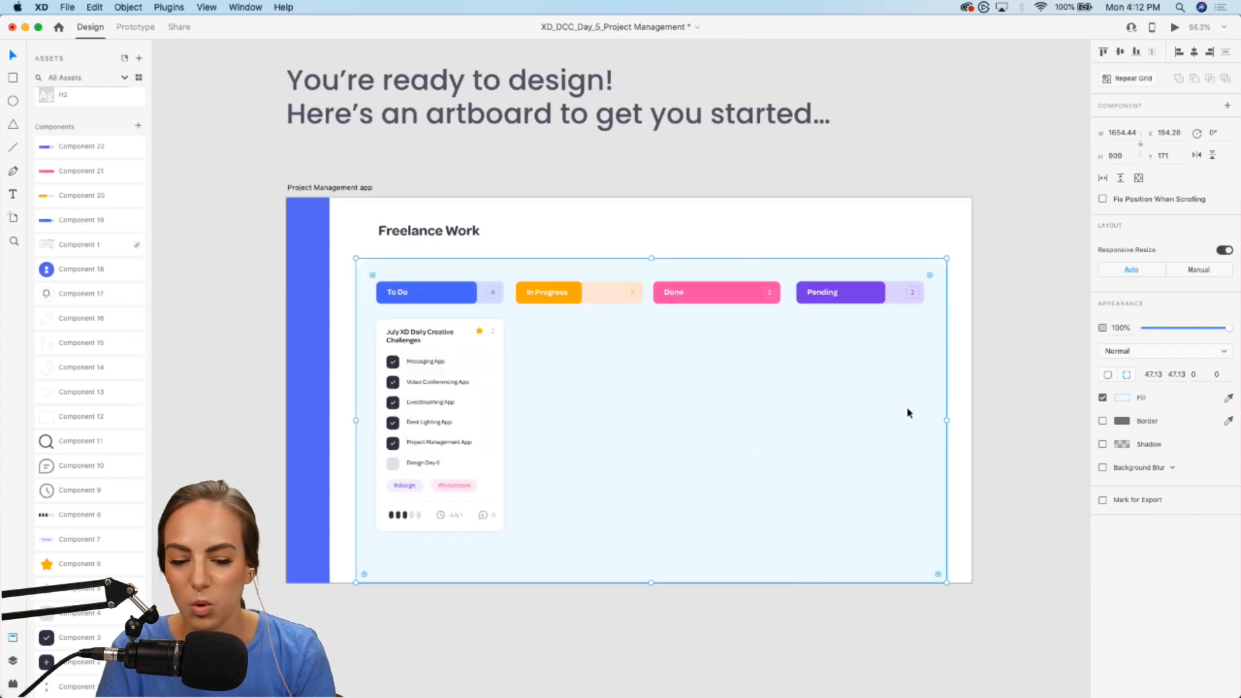
click(1005, 388)
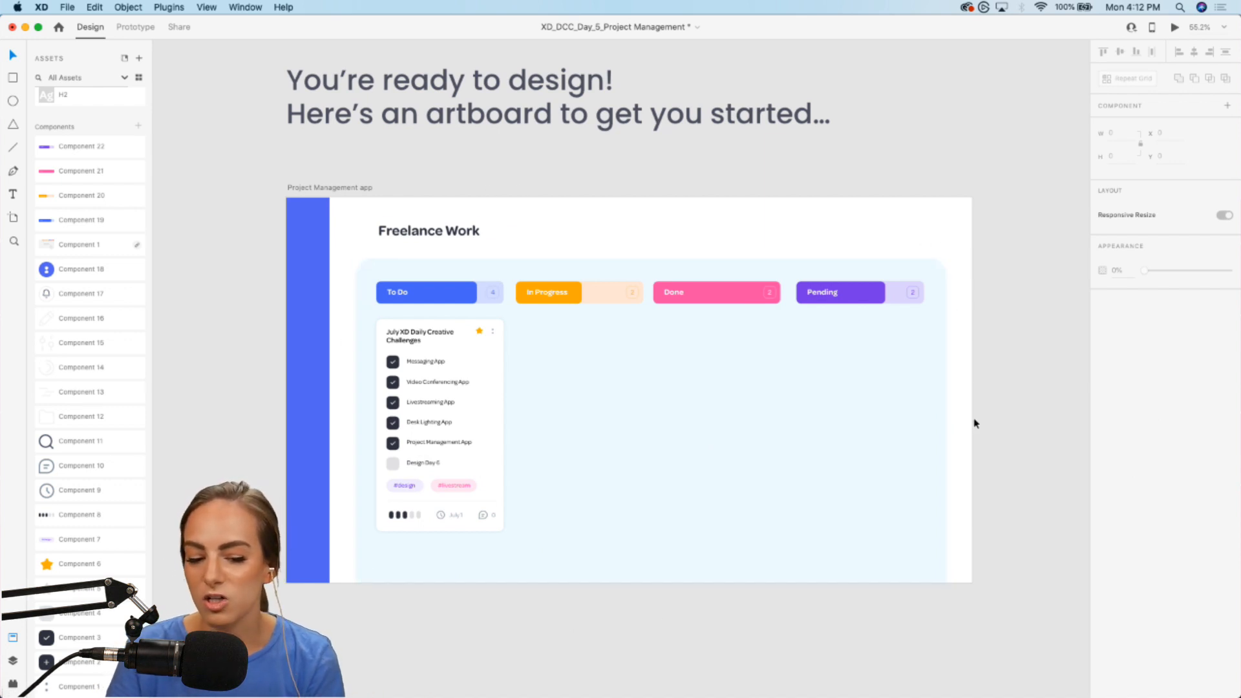
Examine the To Do card's header, checklist, tags and footer row up close, and its fit among the status columns.
scroll(728, 672, up, 5)
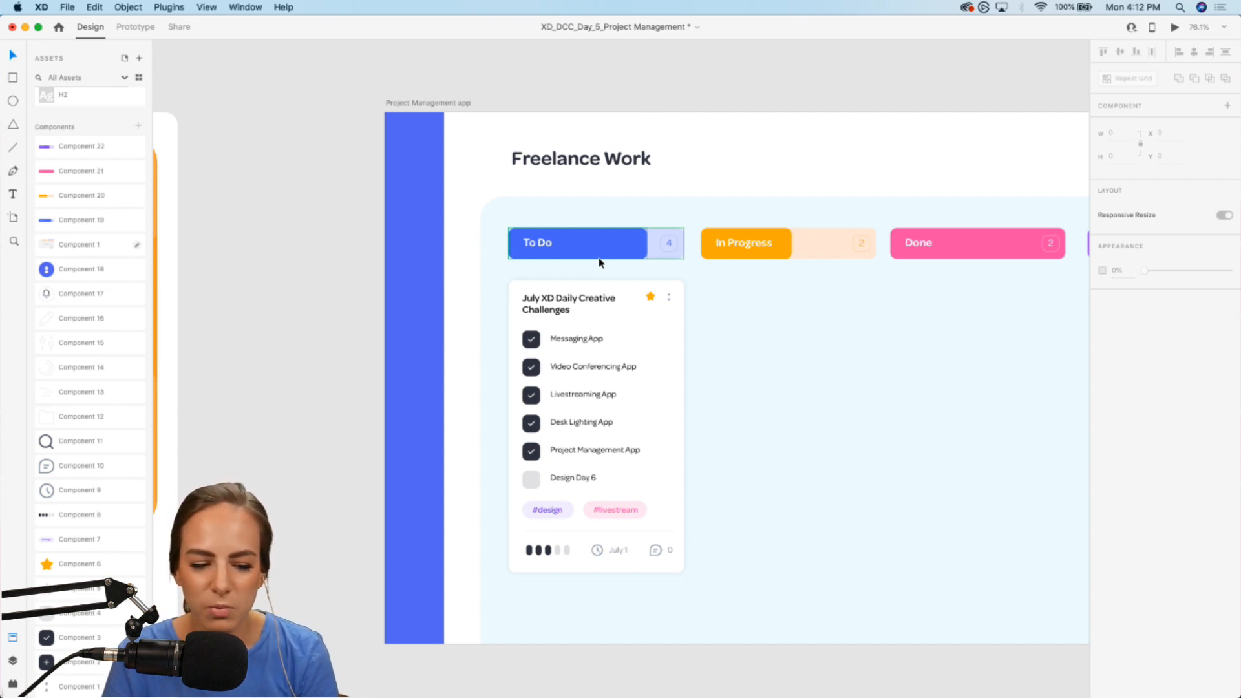
scroll(599, 263, down, 3)
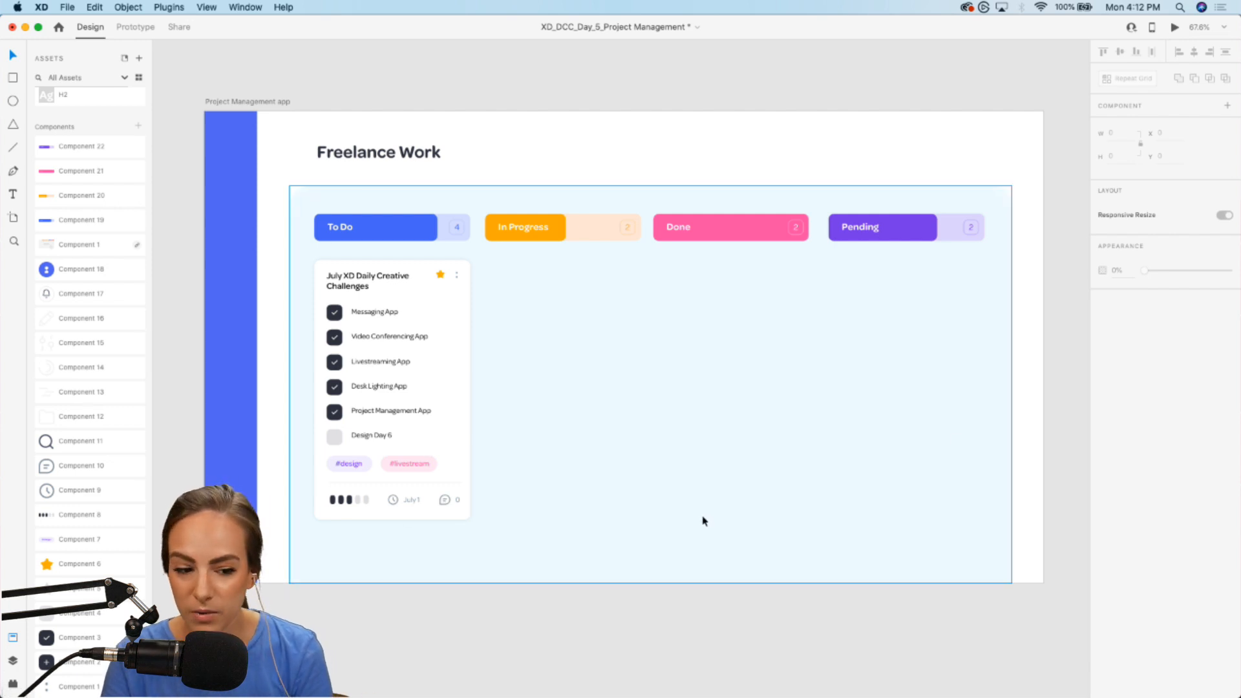
scroll(339, 230, up, 5)
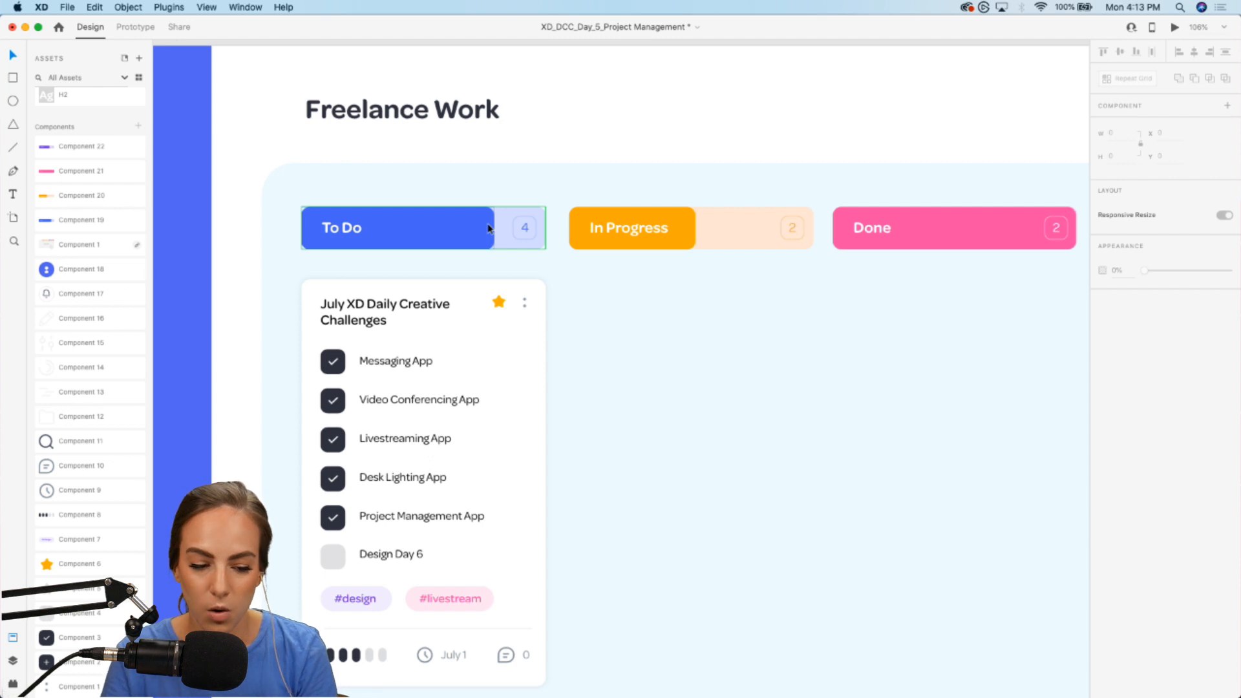
scroll(487, 227, up, 4)
scroll(487, 228, down, 5)
scroll(487, 227, left, 3)
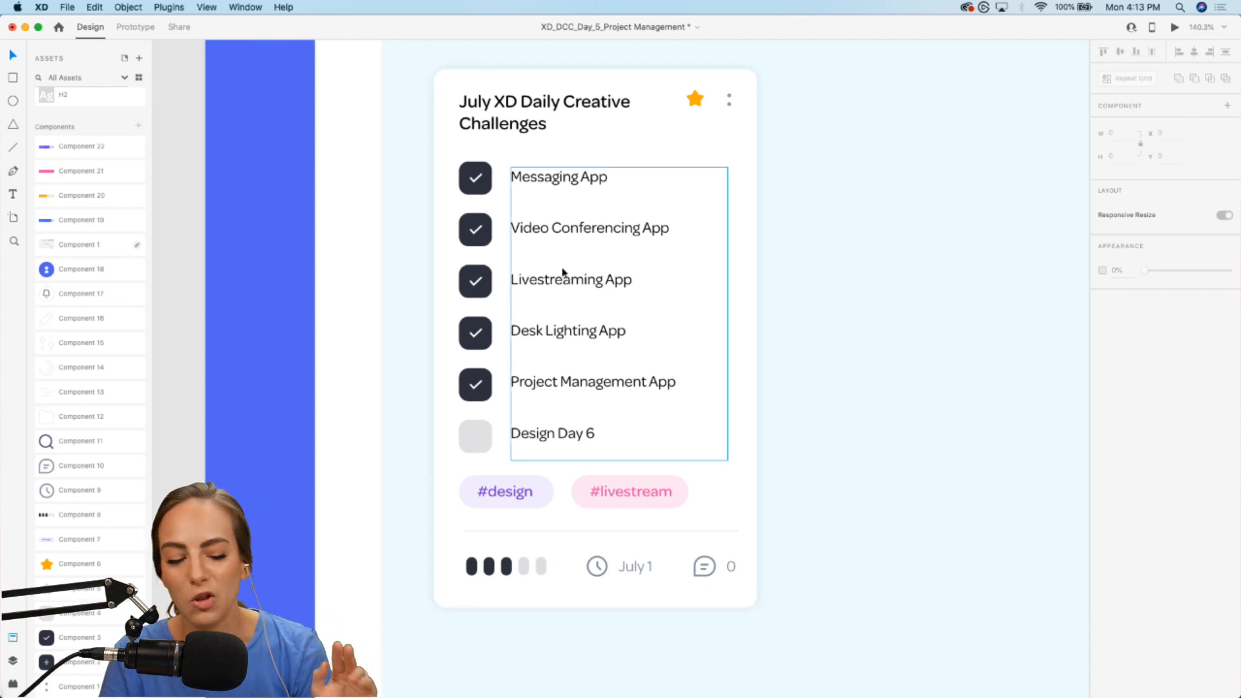
scroll(563, 281, up, 5)
scroll(564, 278, down, 5)
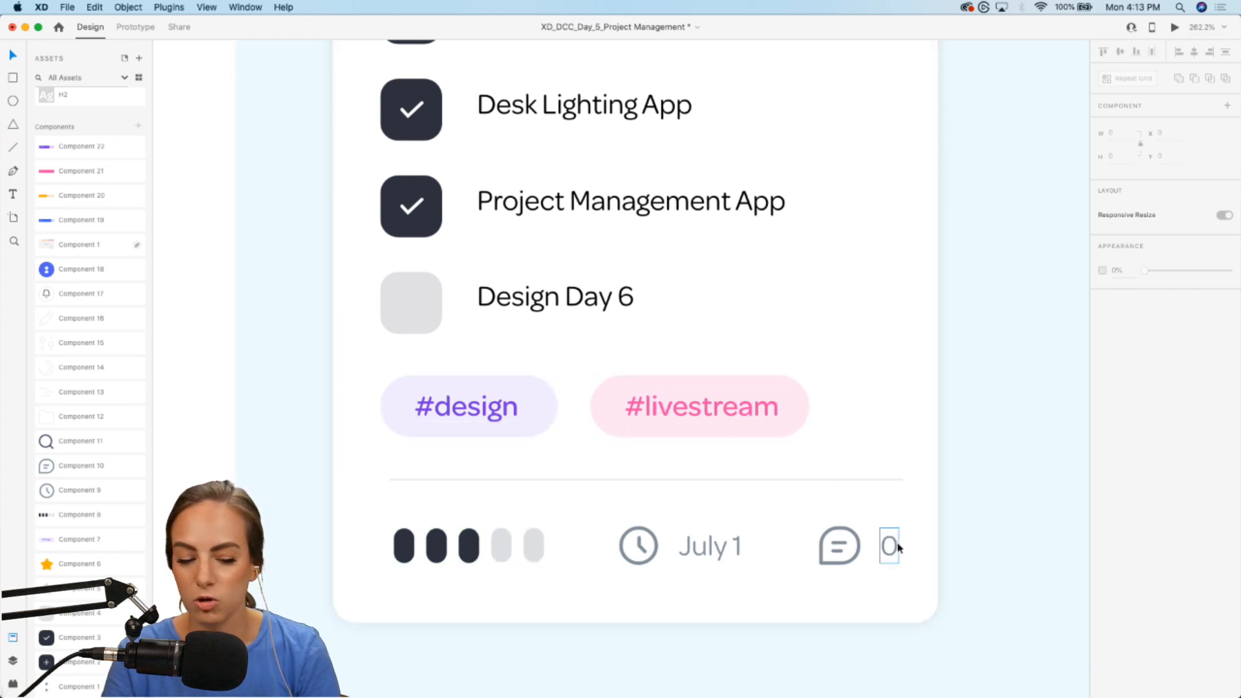
scroll(854, 424, up, 2)
scroll(854, 424, up, 2)
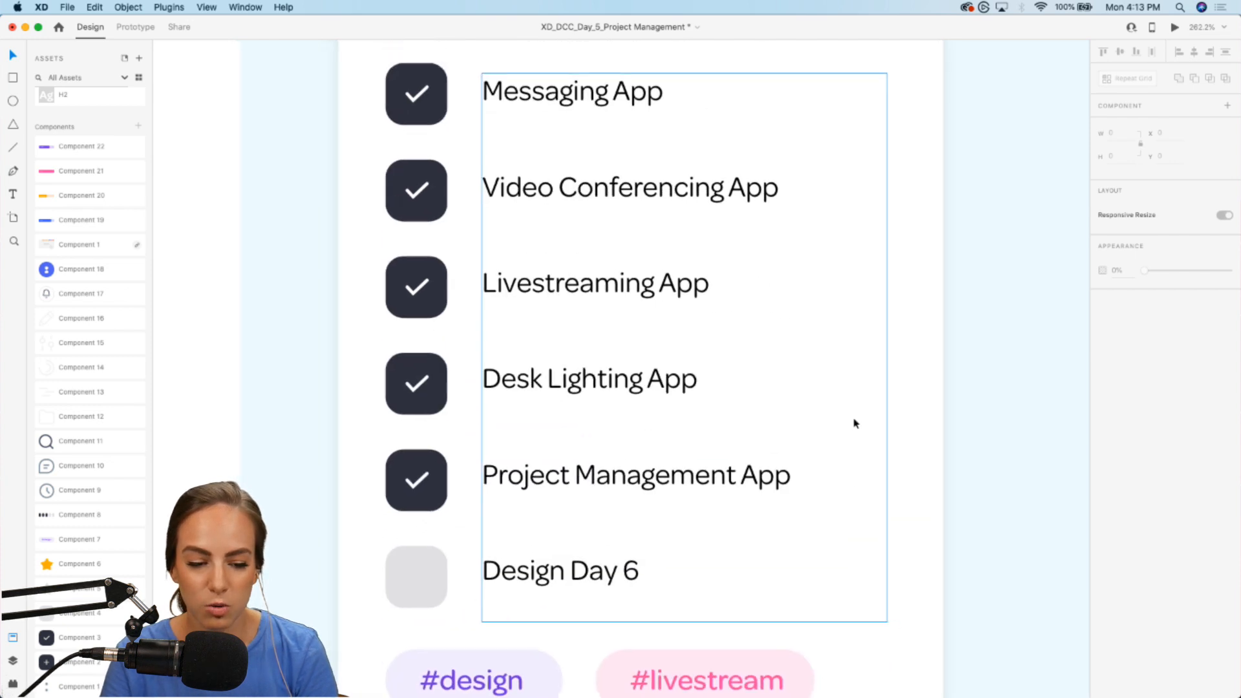
scroll(577, 113, up, 3)
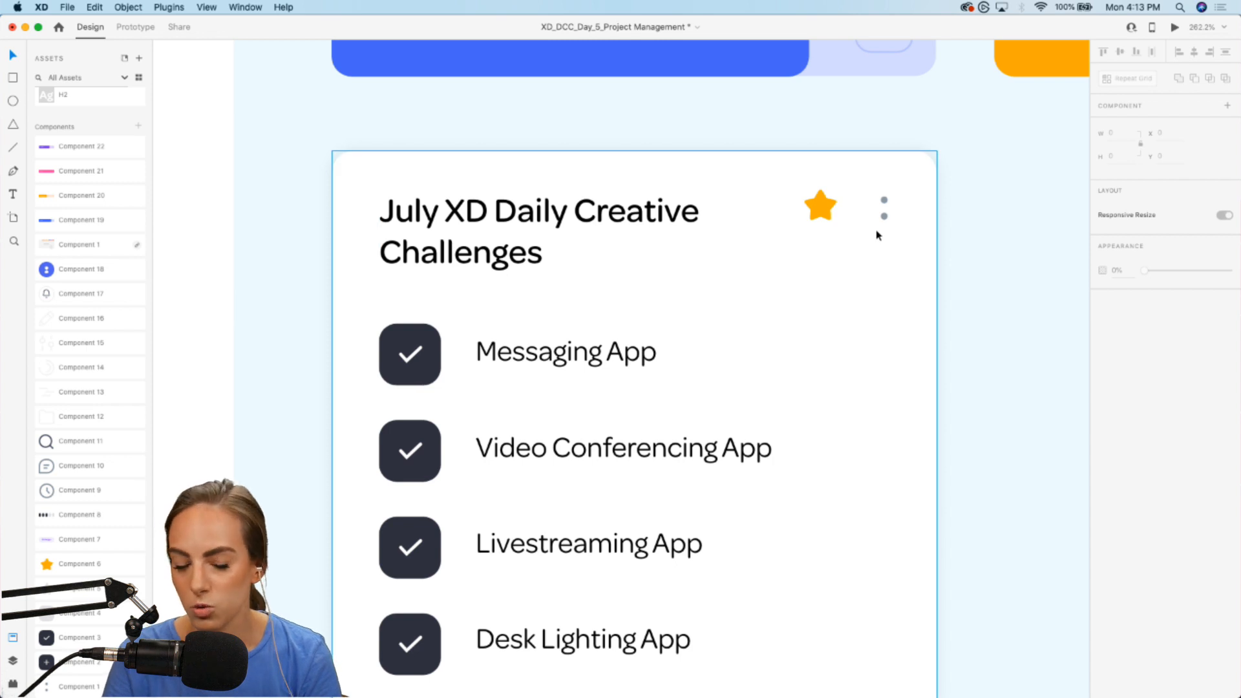
scroll(875, 233, down, 10)
scroll(699, 265, up, 5)
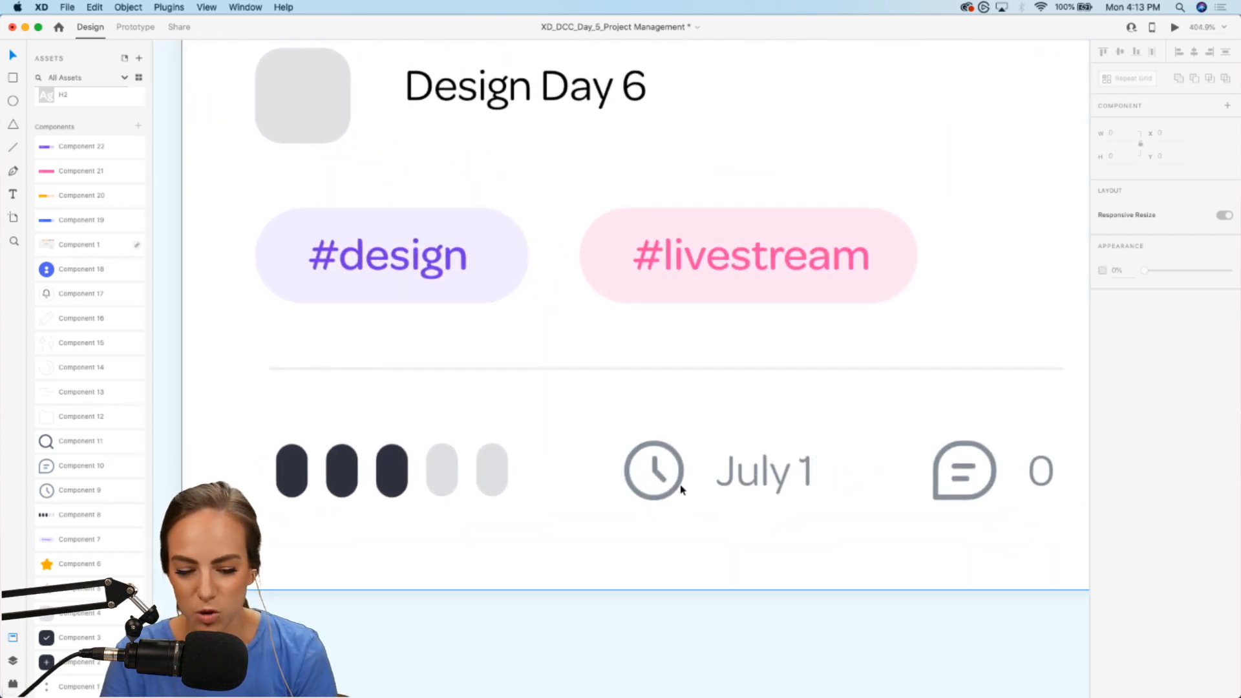
scroll(744, 486, down, 8)
scroll(744, 488, up, 2)
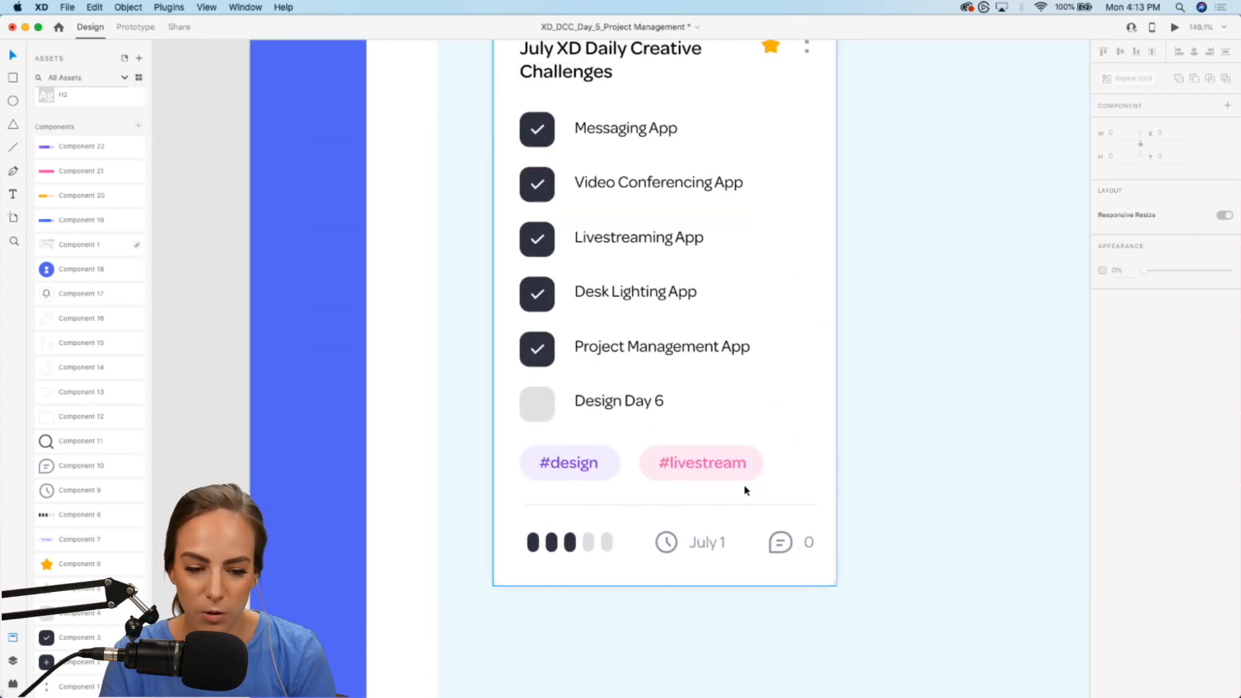
scroll(630, 530, up, 4)
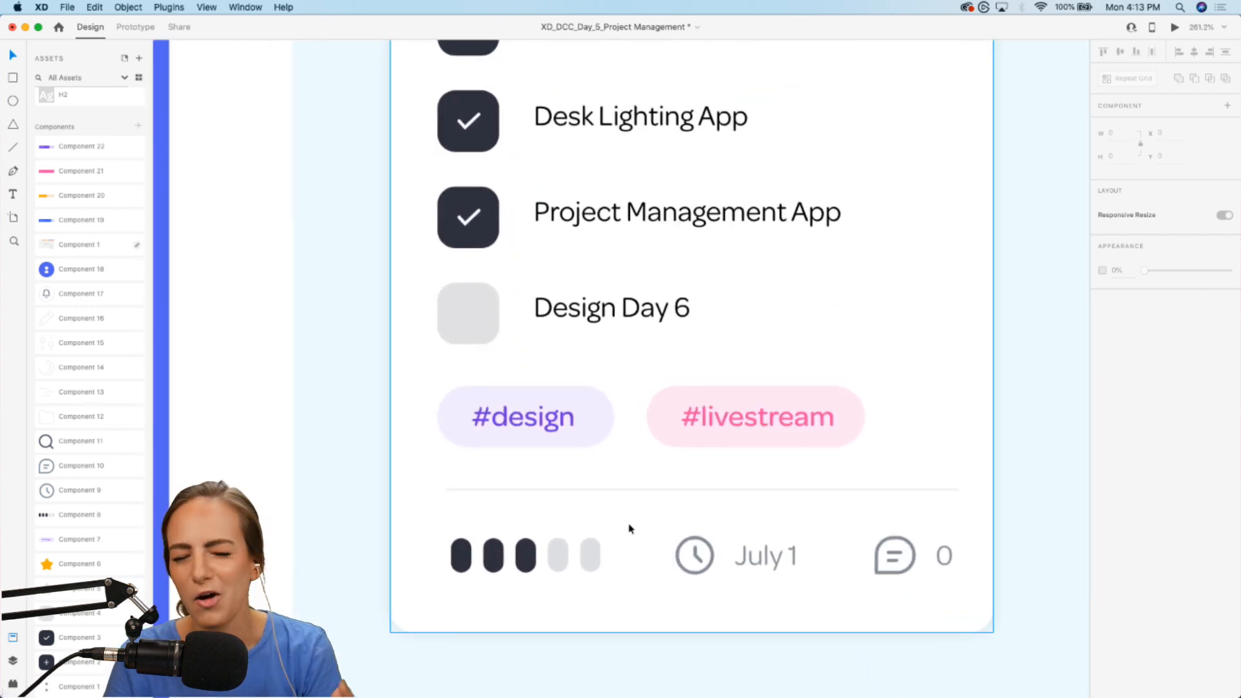
Group the clock icon with the "July 1" date, and group the comment icon with its "0" count.
scroll(630, 529, down, 2)
scroll(629, 525, up, 2)
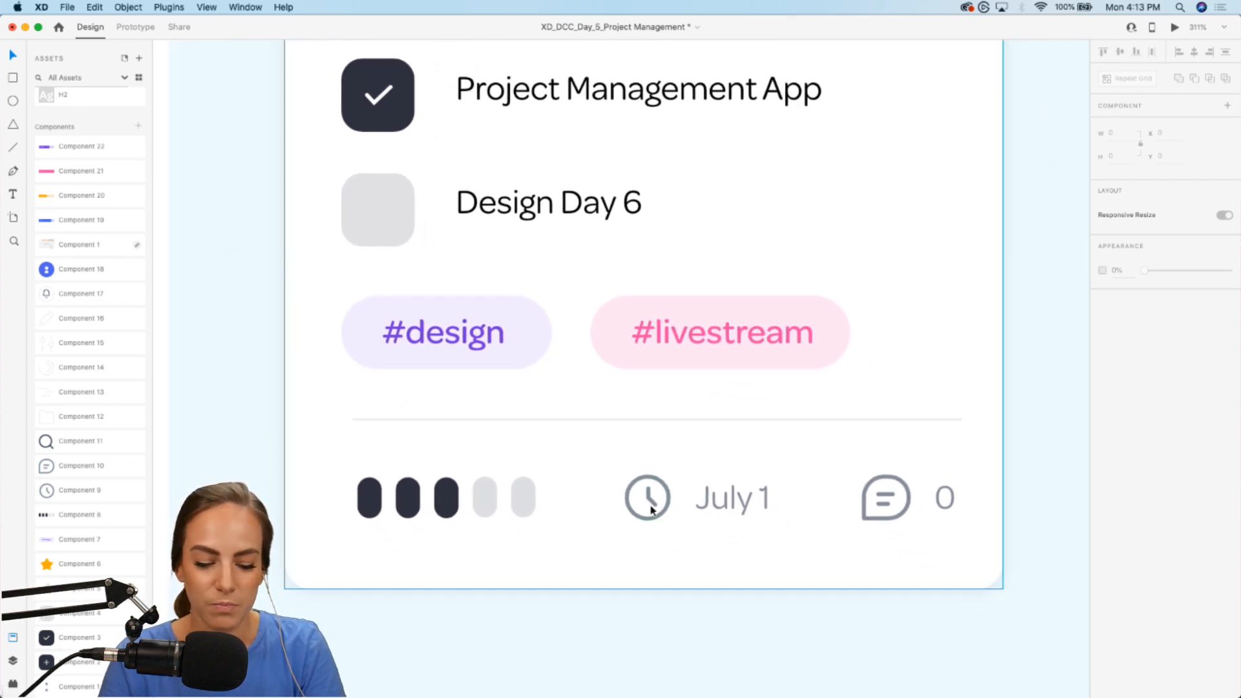
click(652, 507)
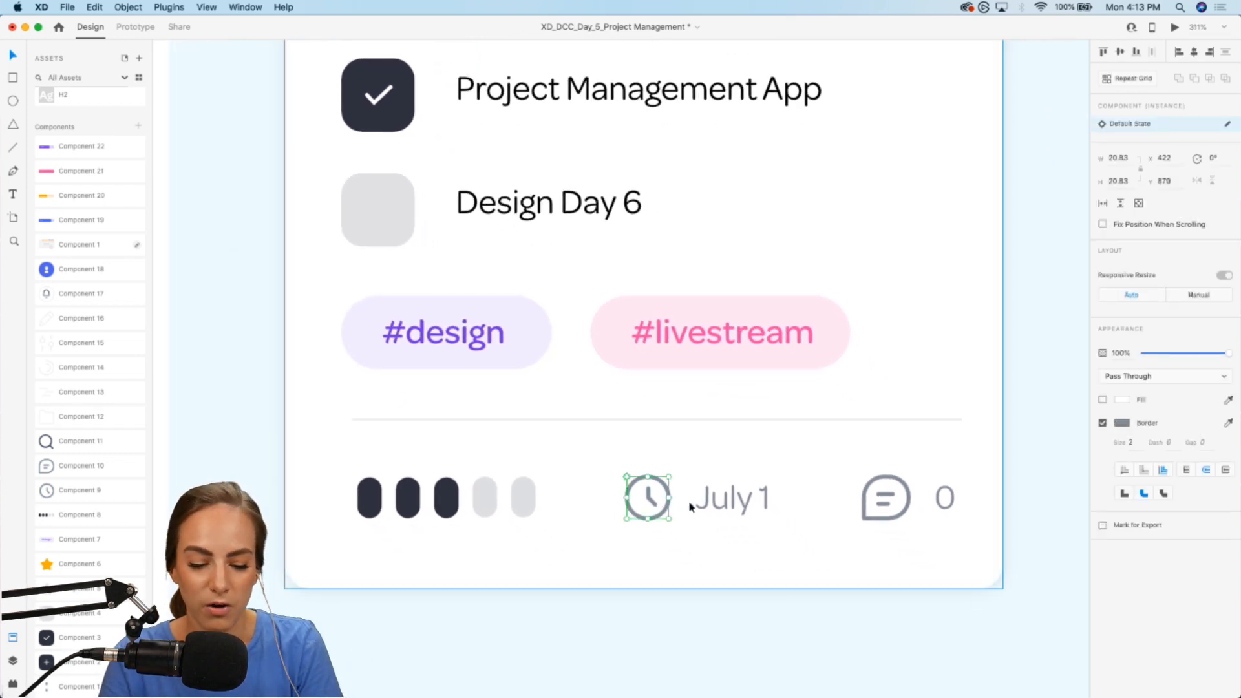
shift+click(724, 506)
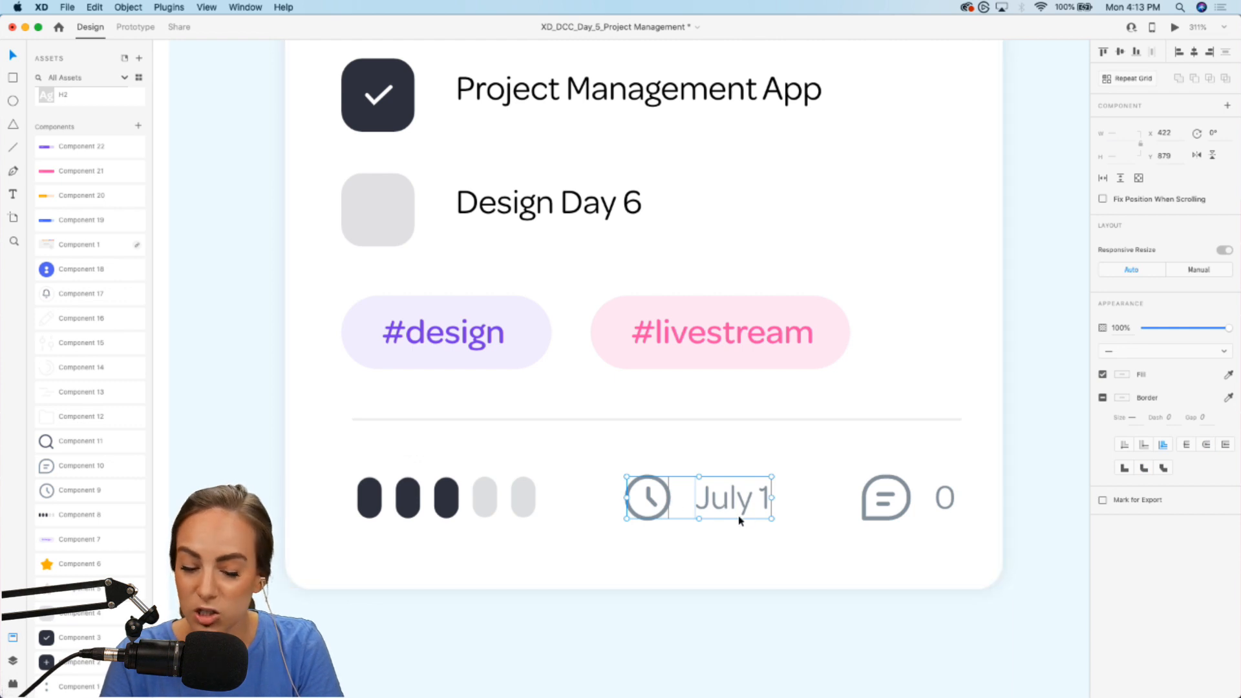
key(super+g)
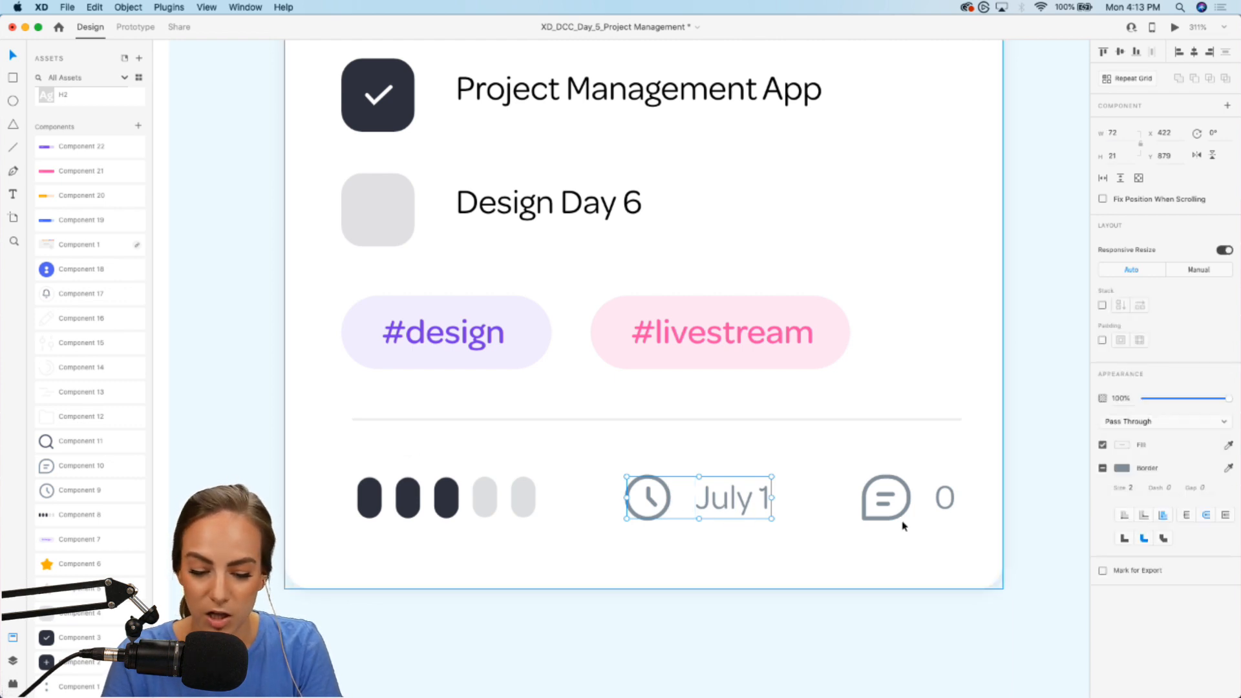
click(895, 514)
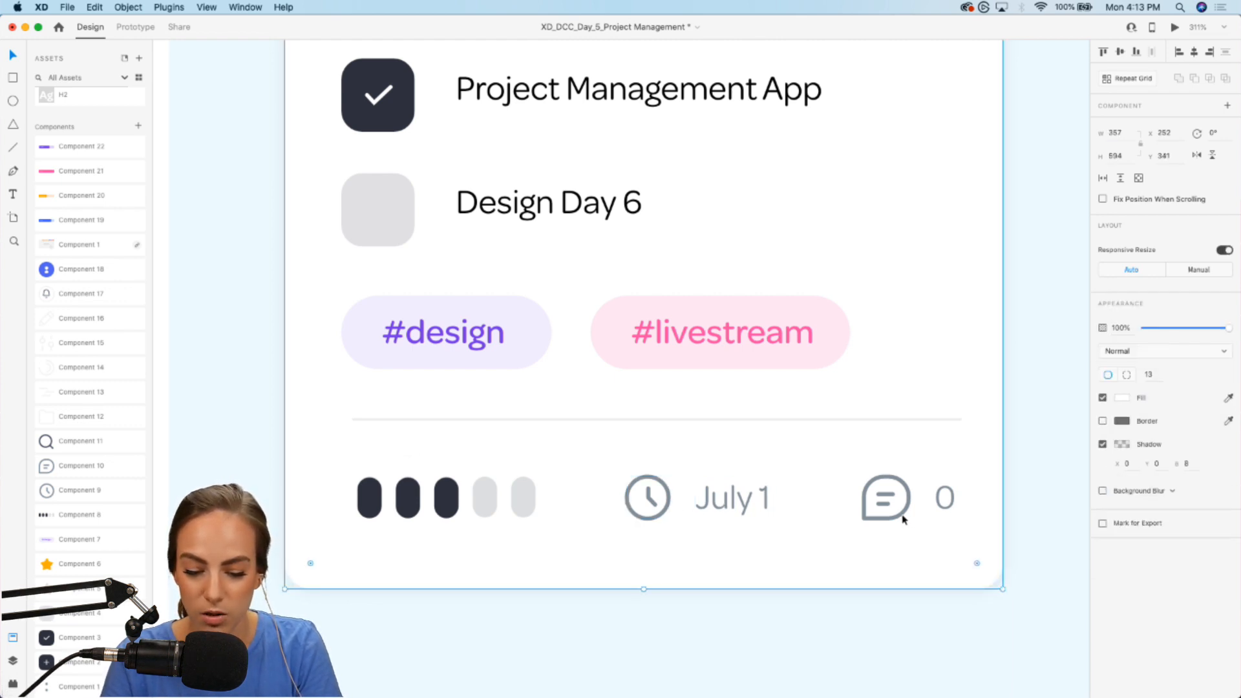
shift+click(955, 511)
key(super+g)
Group the progress bars, the date group and the comment group into one footer row.
click(526, 504)
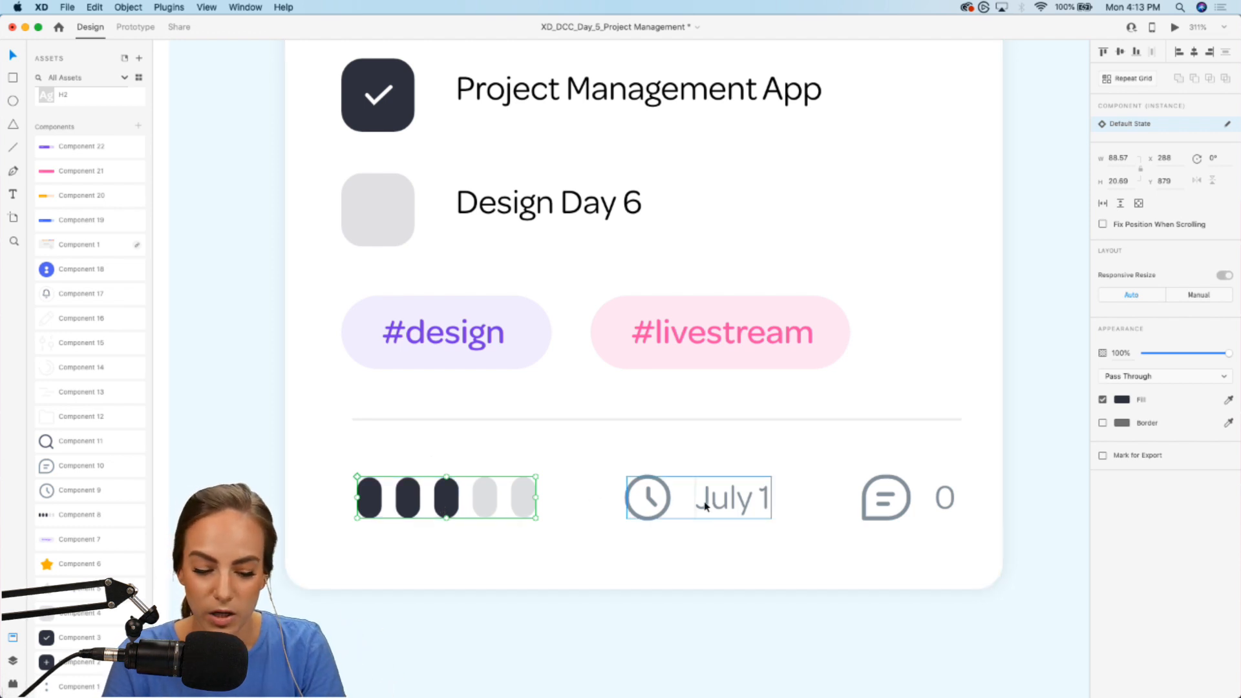
shift+click(758, 507)
shift+click(909, 514)
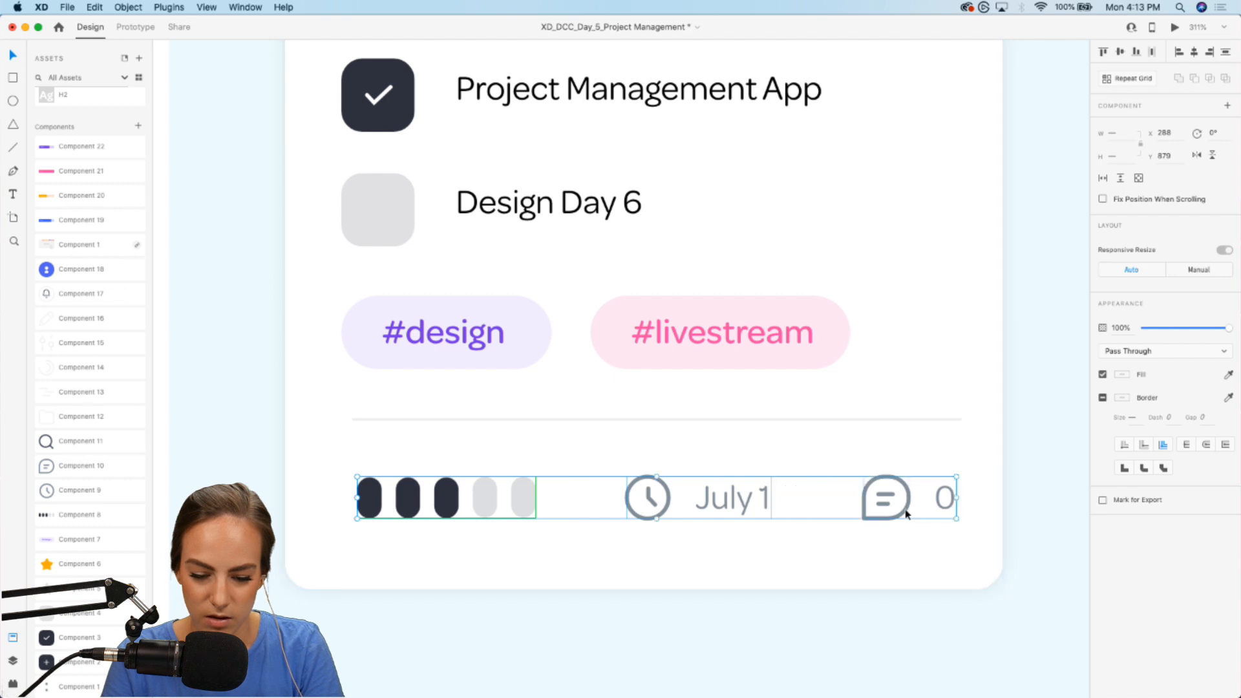
key(super+g)
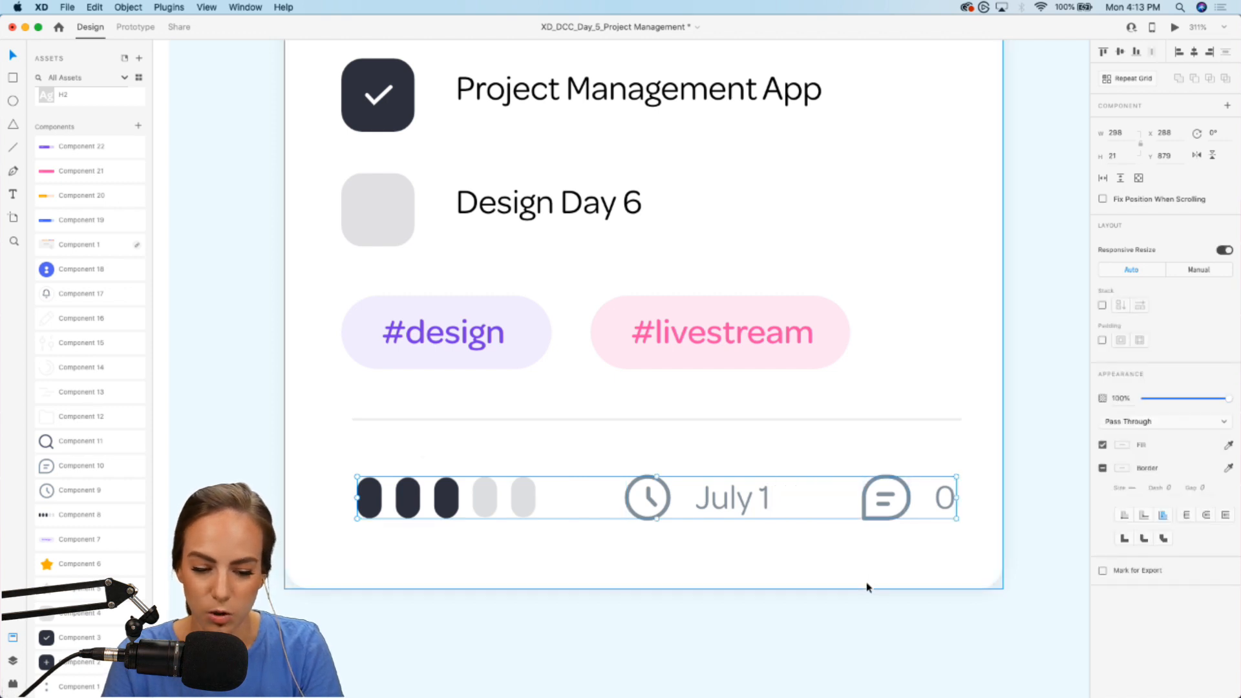
Group the "#design" and "#livestream" tags together.
scroll(887, 504, up, 5)
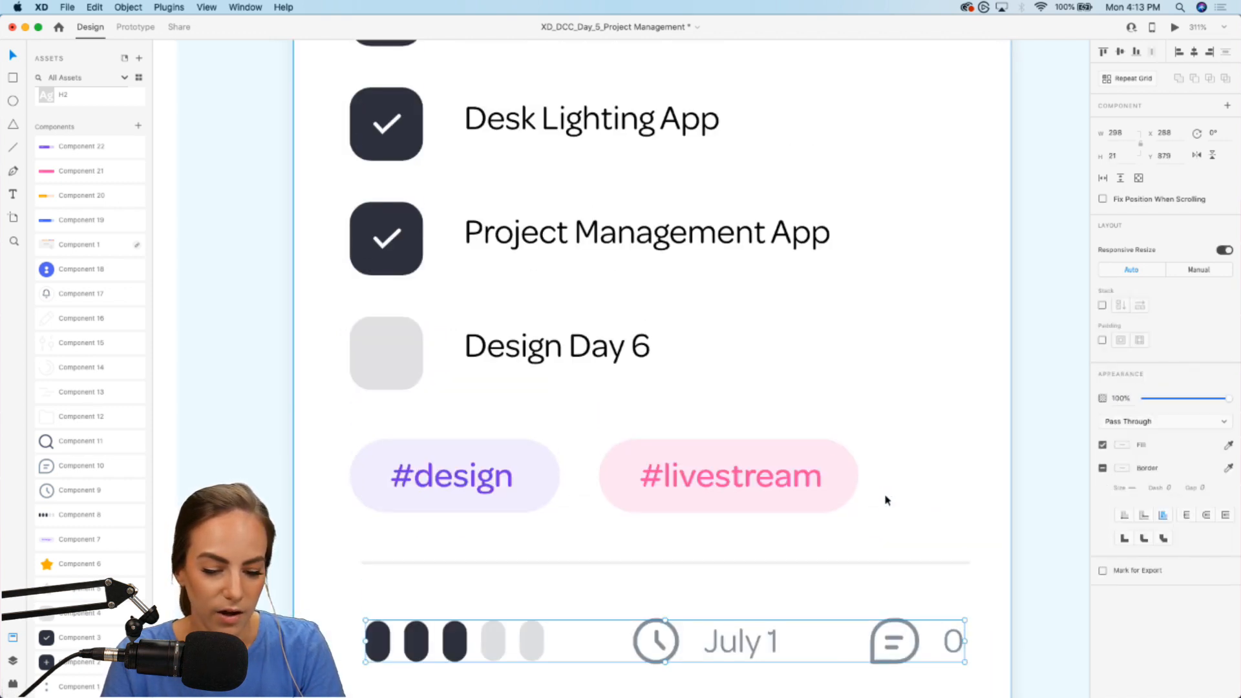
click(770, 464)
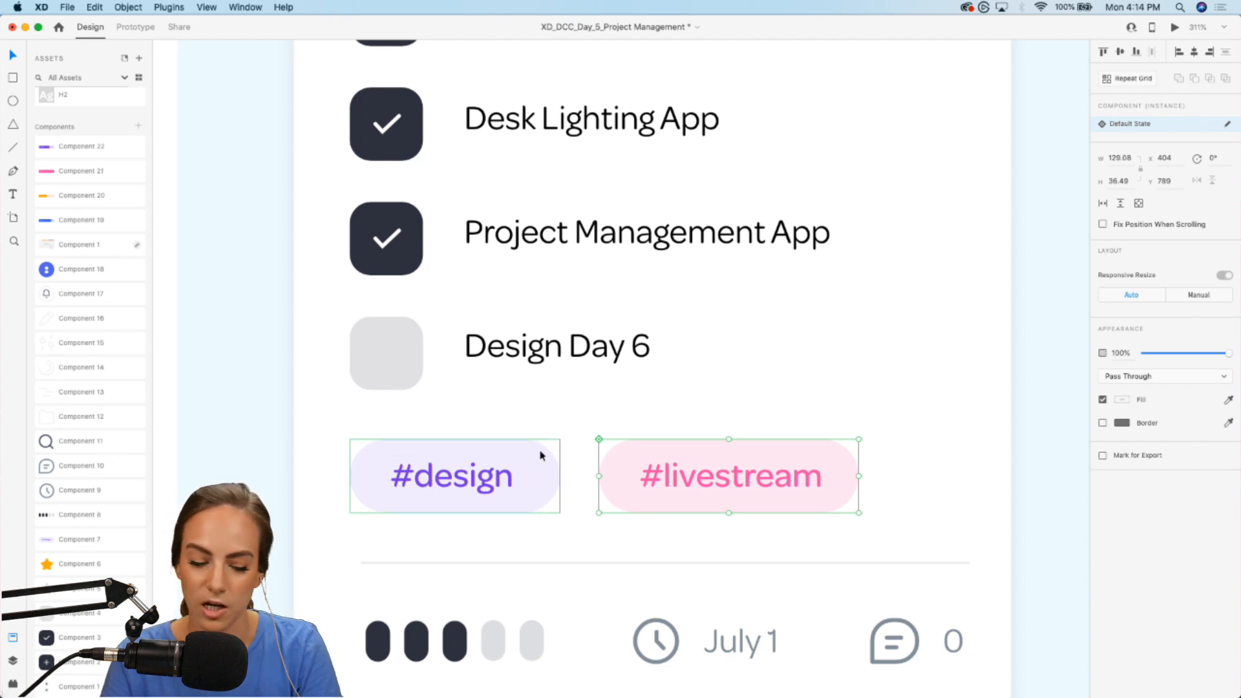
shift+click(451, 472)
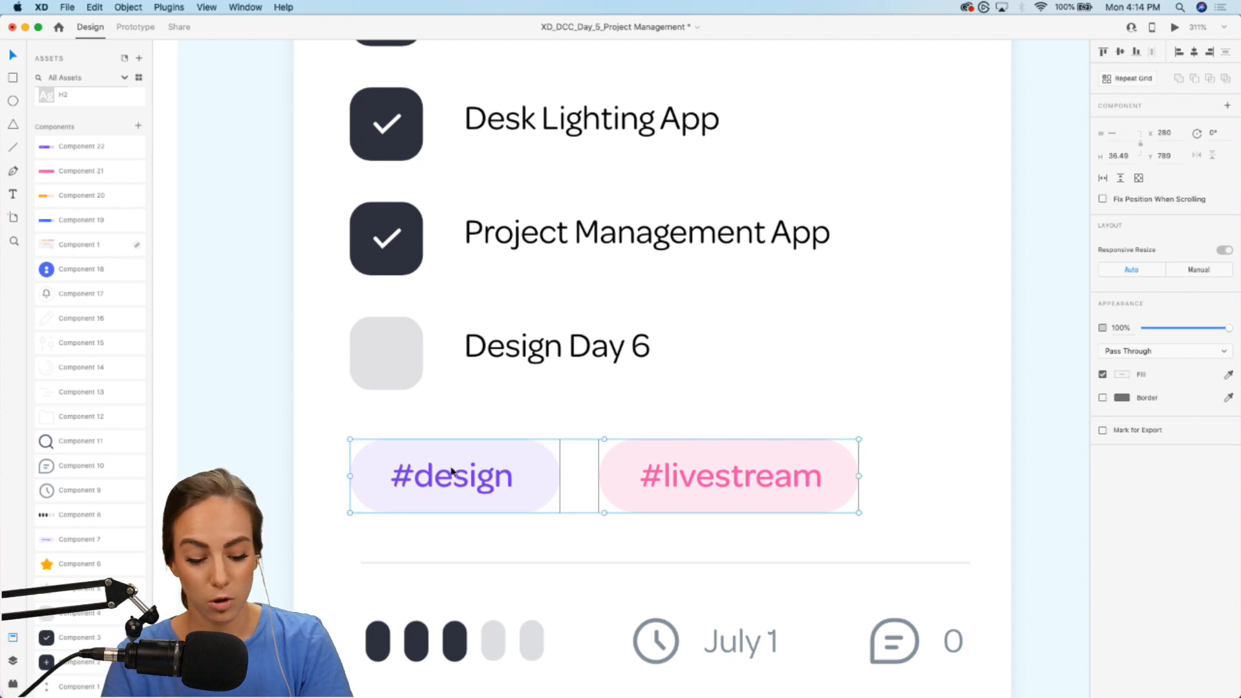
key(super+g)
Group the checkbox column with the checklist labels from "Messaging App" to "Design Day 6".
scroll(452, 472, up, 2)
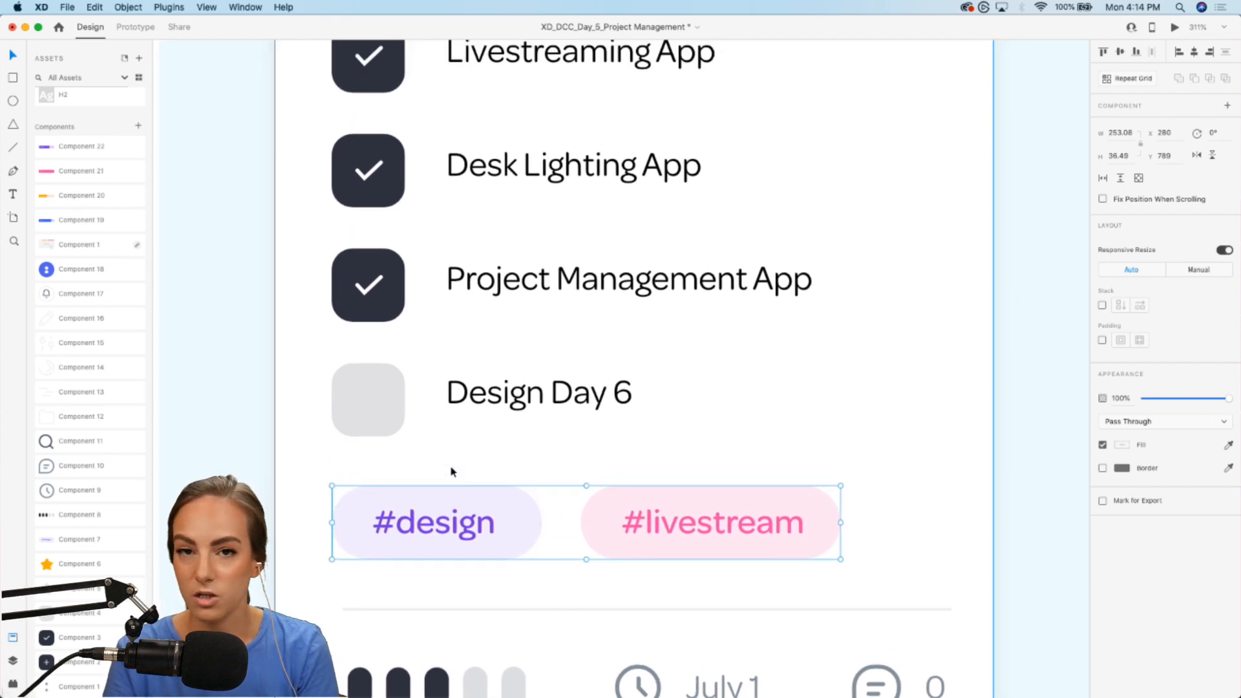
scroll(451, 472, up, 3)
scroll(451, 471, down, 5)
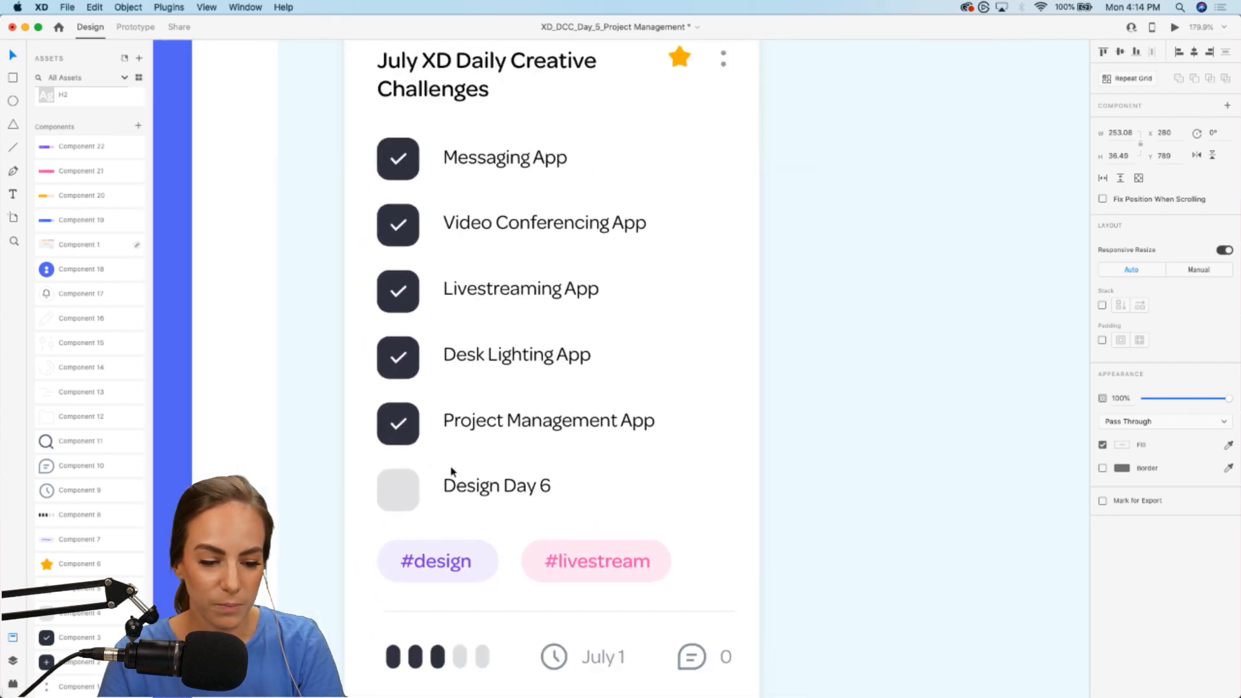
click(471, 256)
key(super+g)
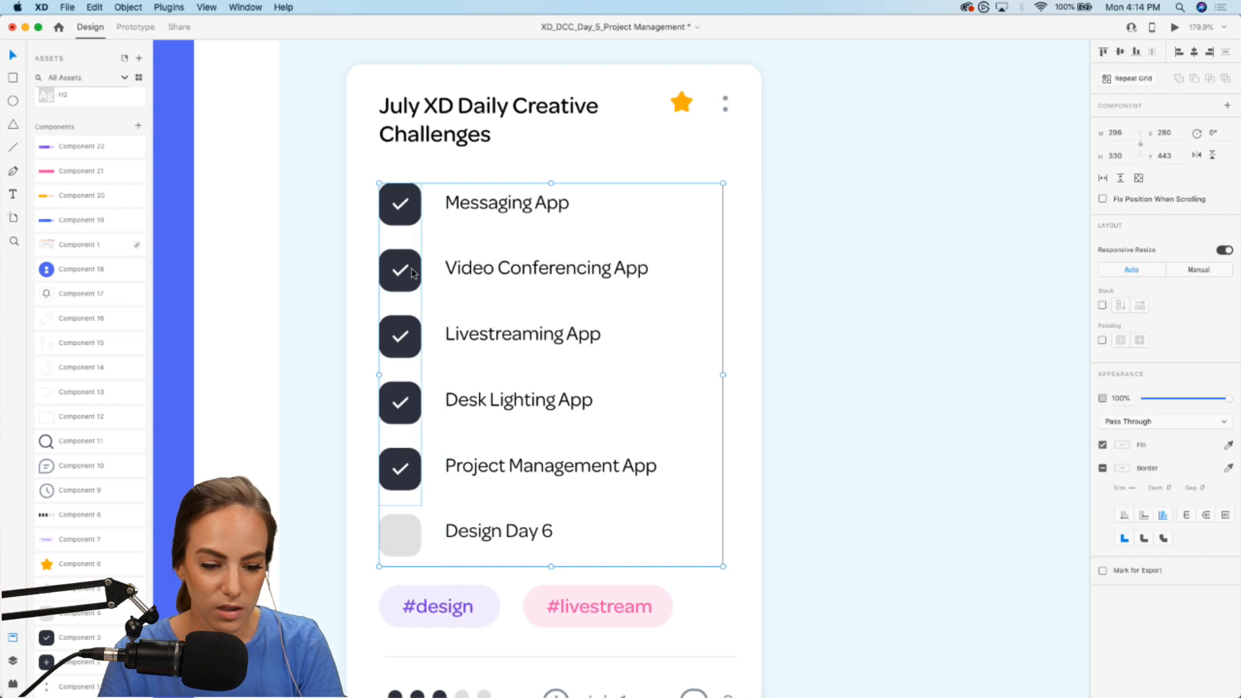
Group the "July XD Daily Creative Challenges" title with the star and the two-dot menu icon as the card header.
scroll(412, 268, up, 4)
scroll(556, 272, up, 3)
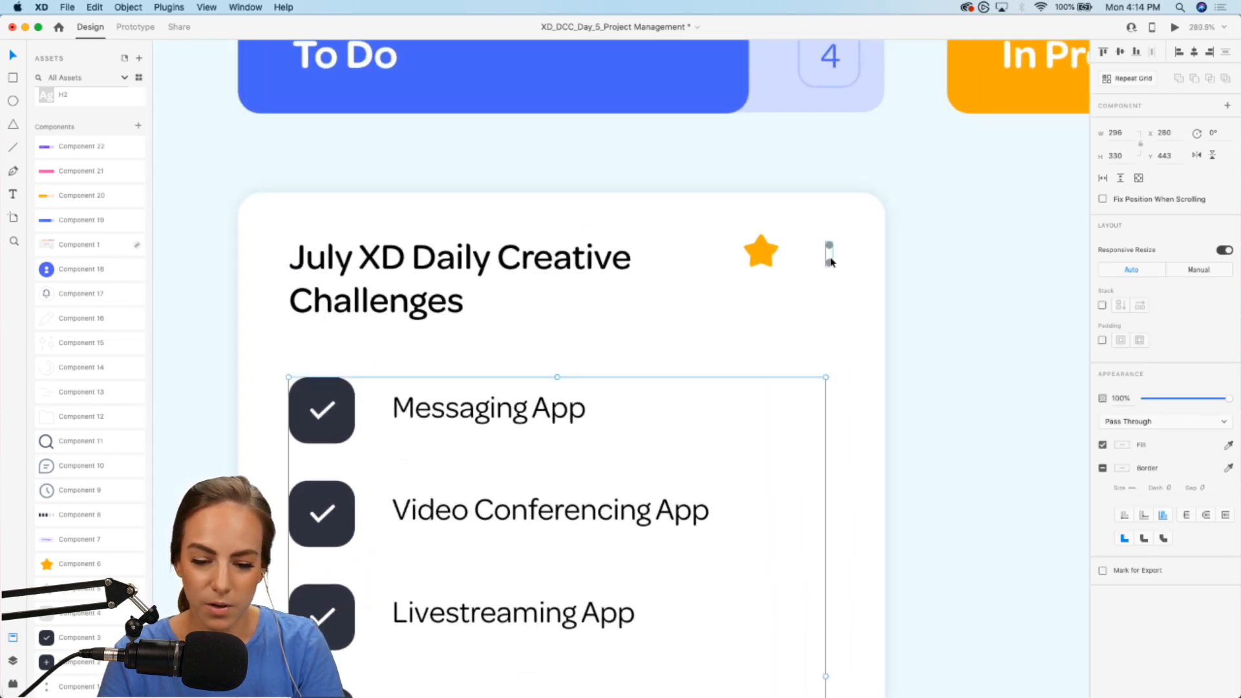
click(830, 262)
shift+click(764, 259)
shift+click(586, 265)
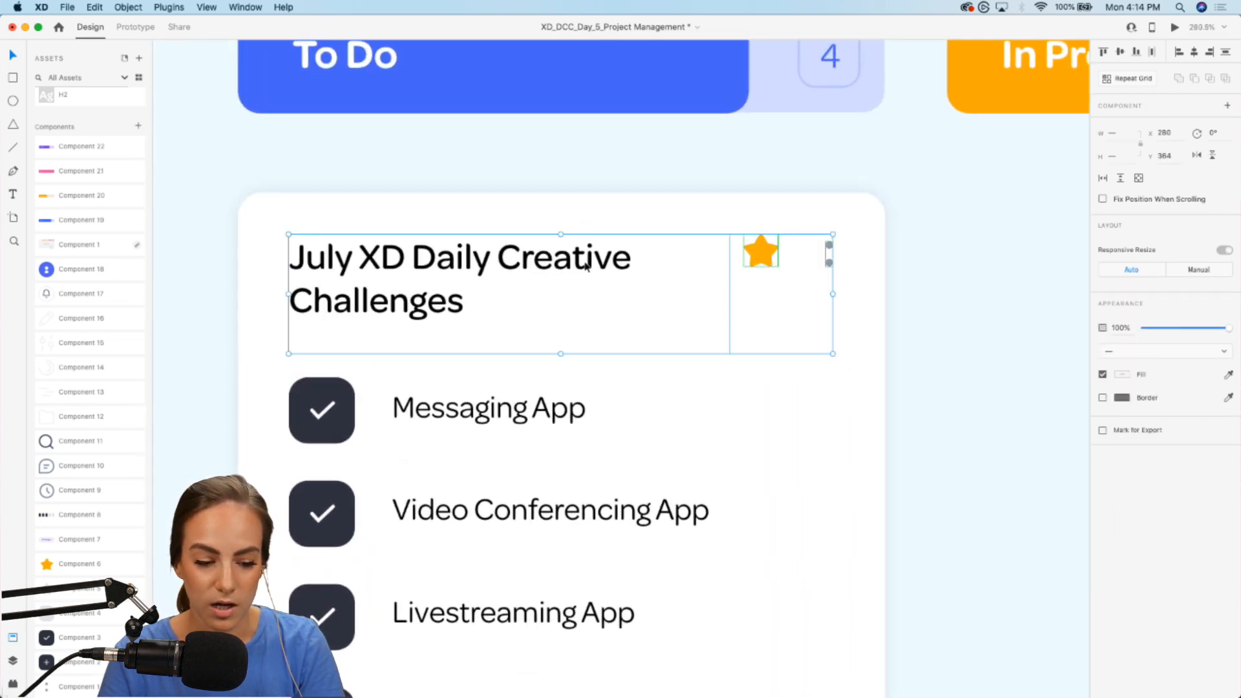
key(super+g)
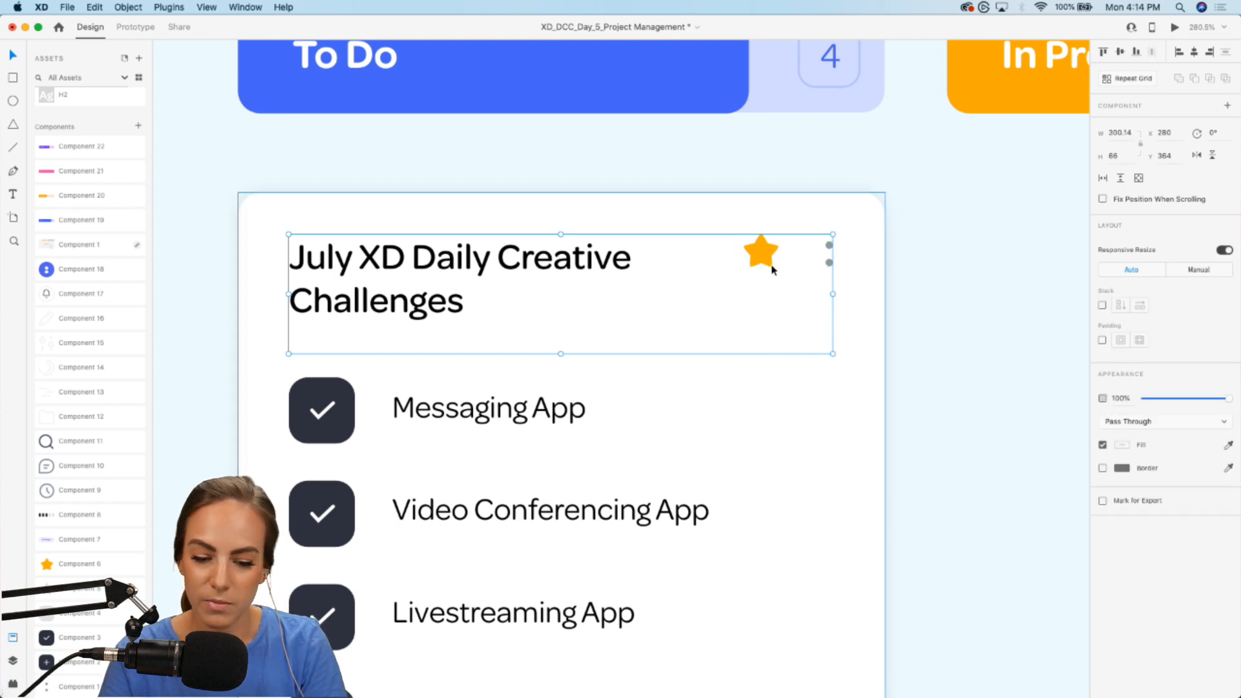
Group the card's header, checklist, tags, divider line and footer row into a single content group.
scroll(775, 270, down, 2)
scroll(775, 271, down, 2)
scroll(775, 271, down, 2)
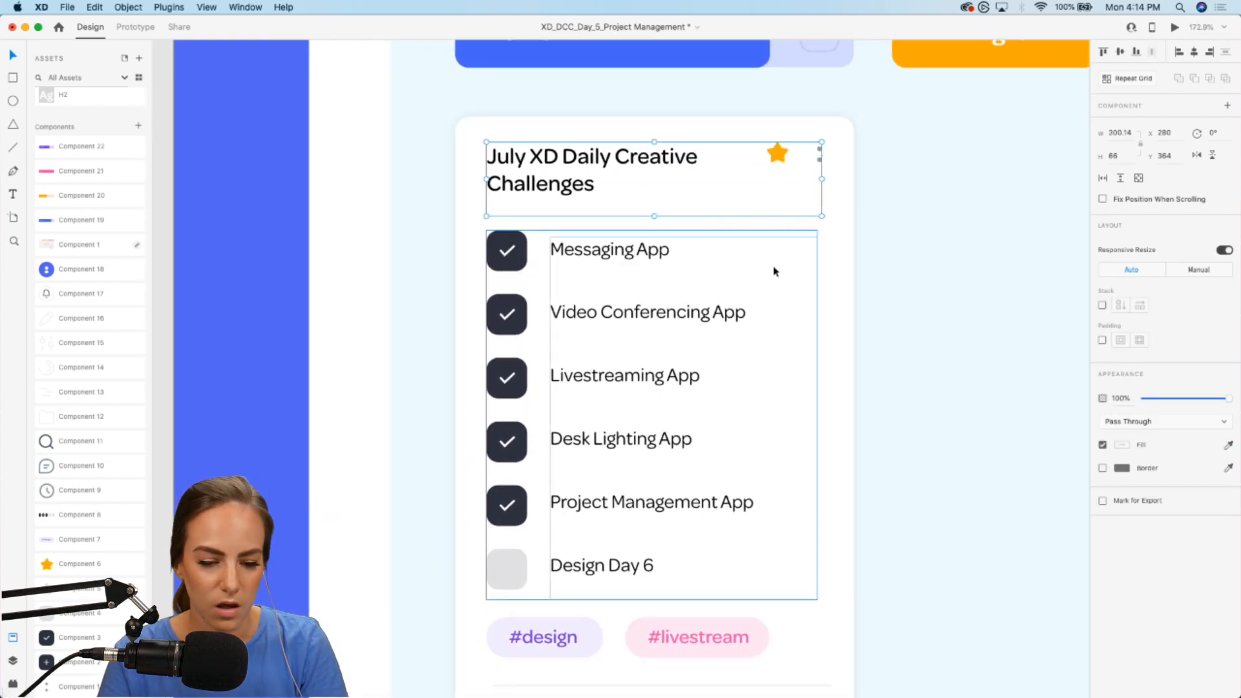
scroll(775, 271, down, 2)
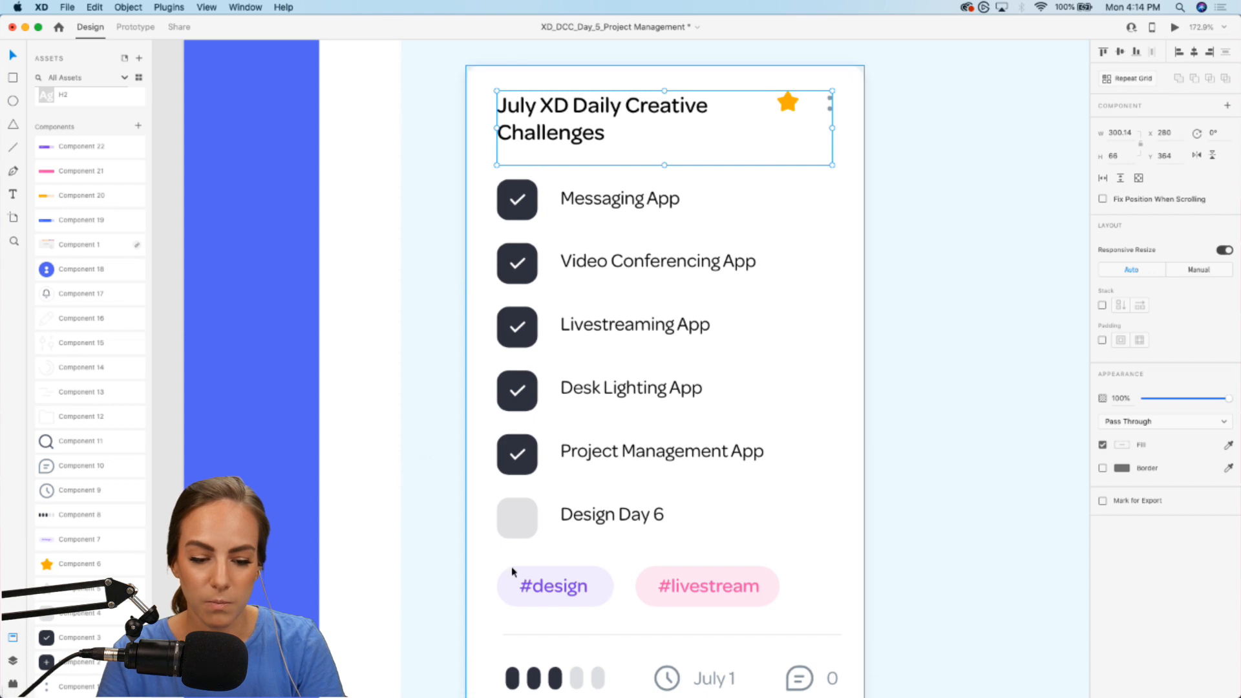
scroll(551, 211, down, 2)
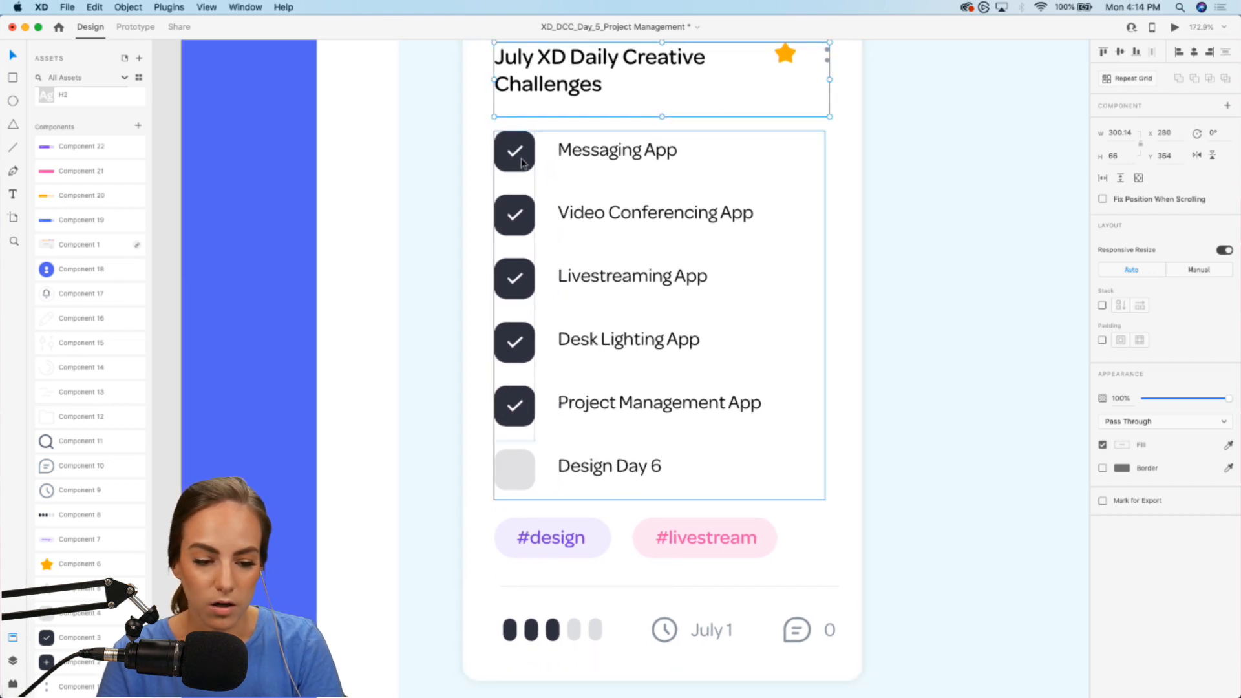
shift+click(539, 488)
shift+click(546, 538)
shift+click(549, 587)
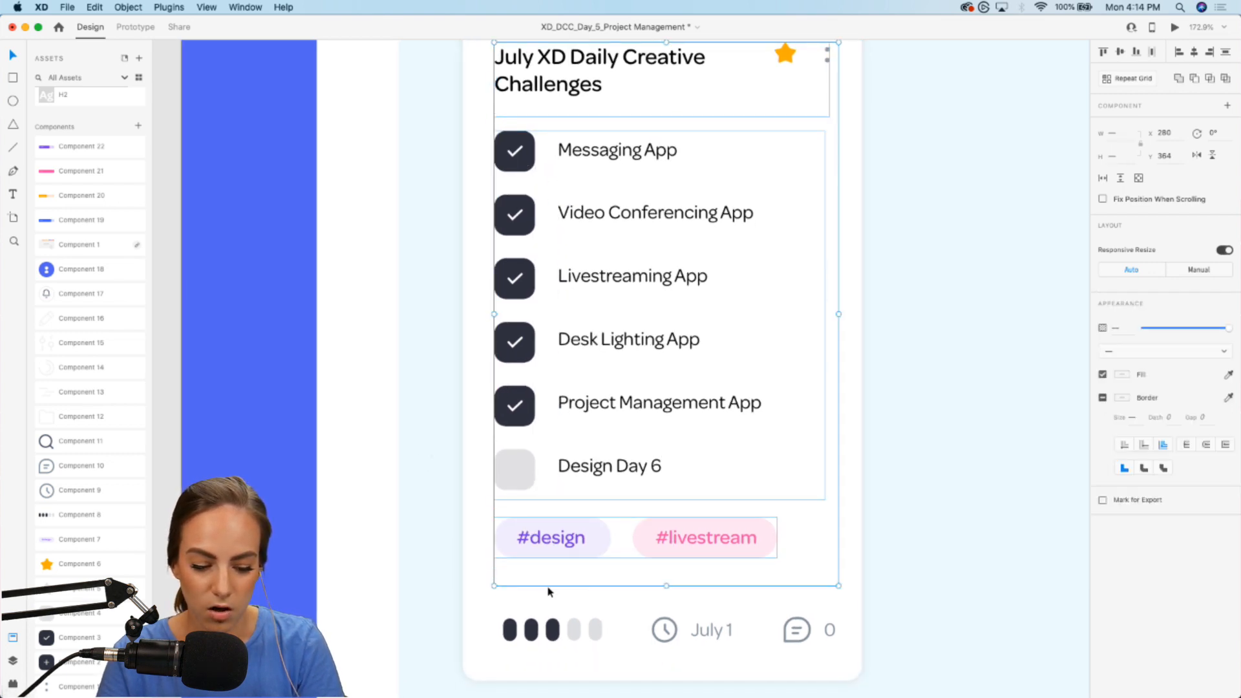
shift+click(551, 628)
key(super+g)
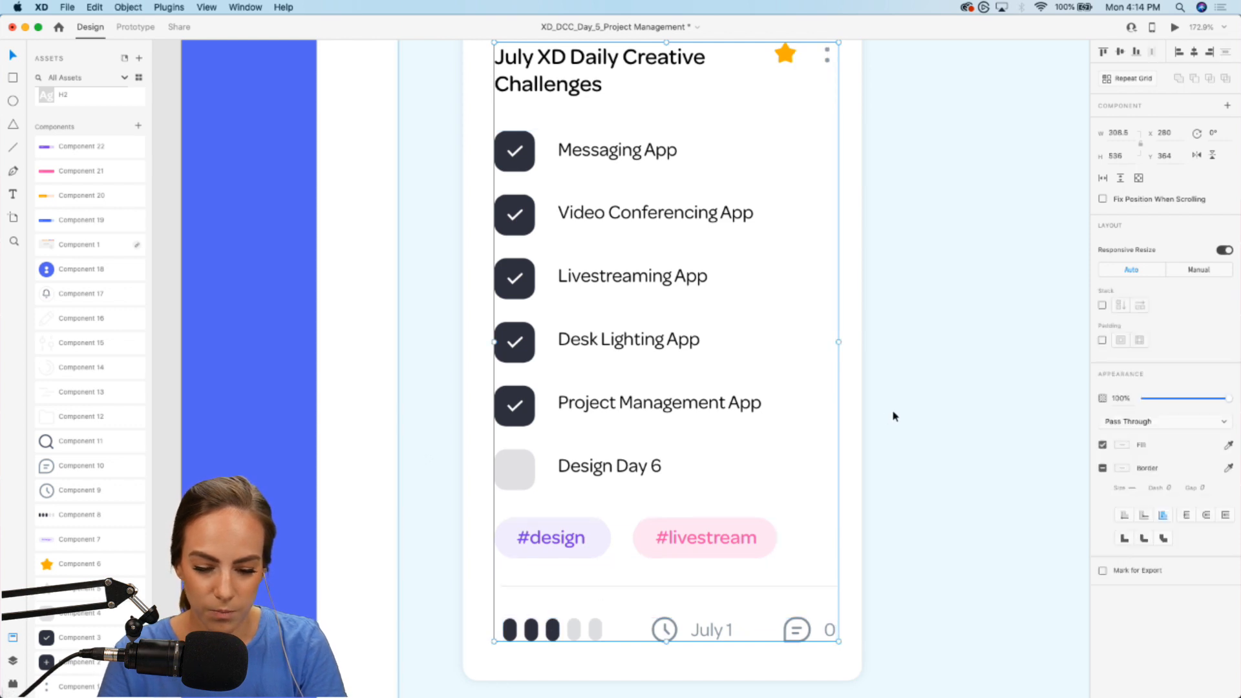
Group the card's content with its white rounded background so the whole To Do card is one object.
shift+click(858, 426)
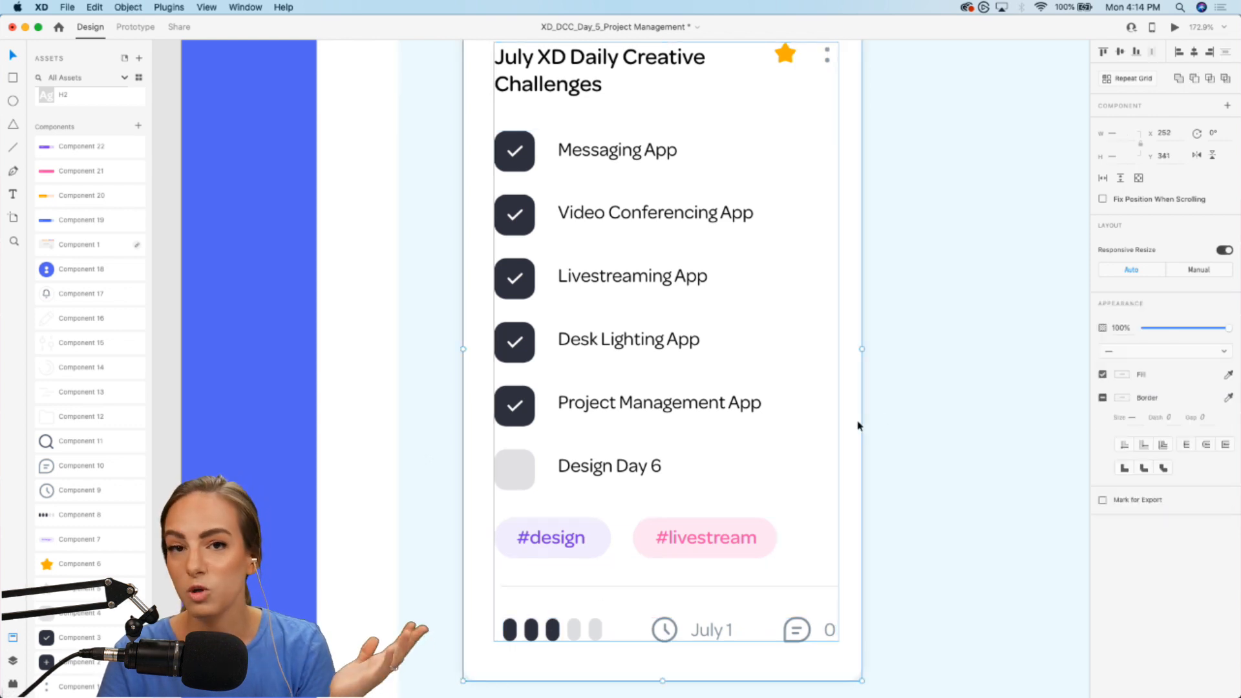
key(super+g)
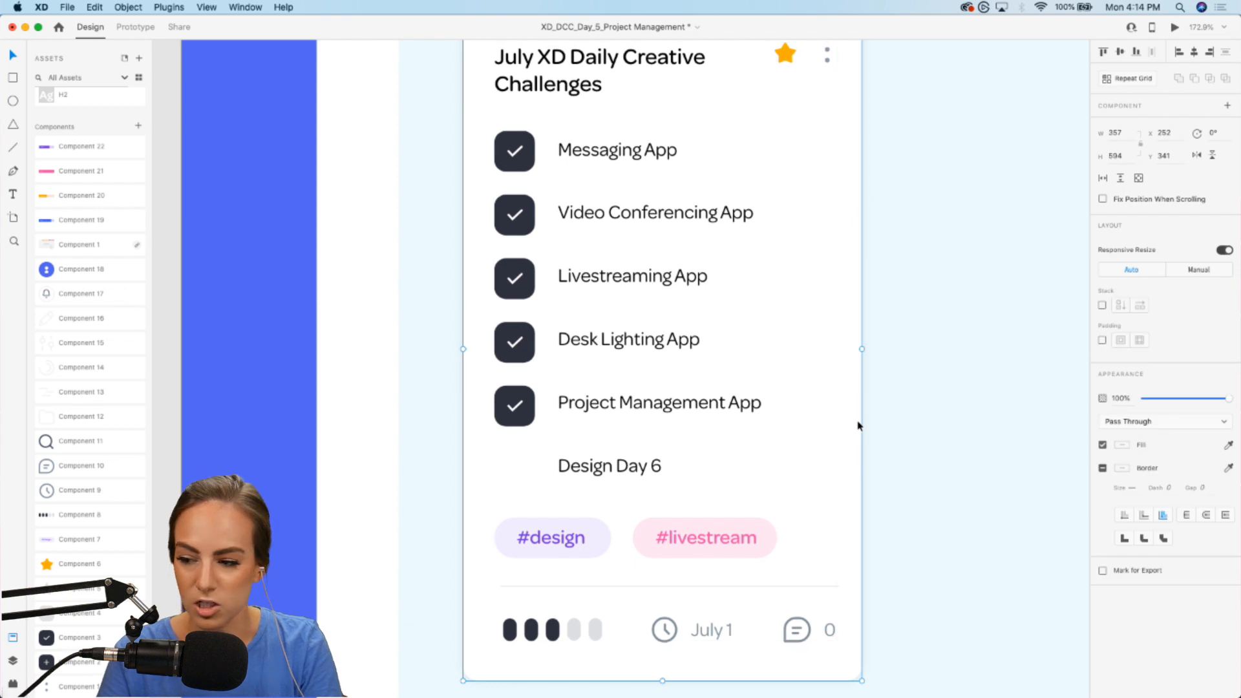
scroll(858, 425, down, 3)
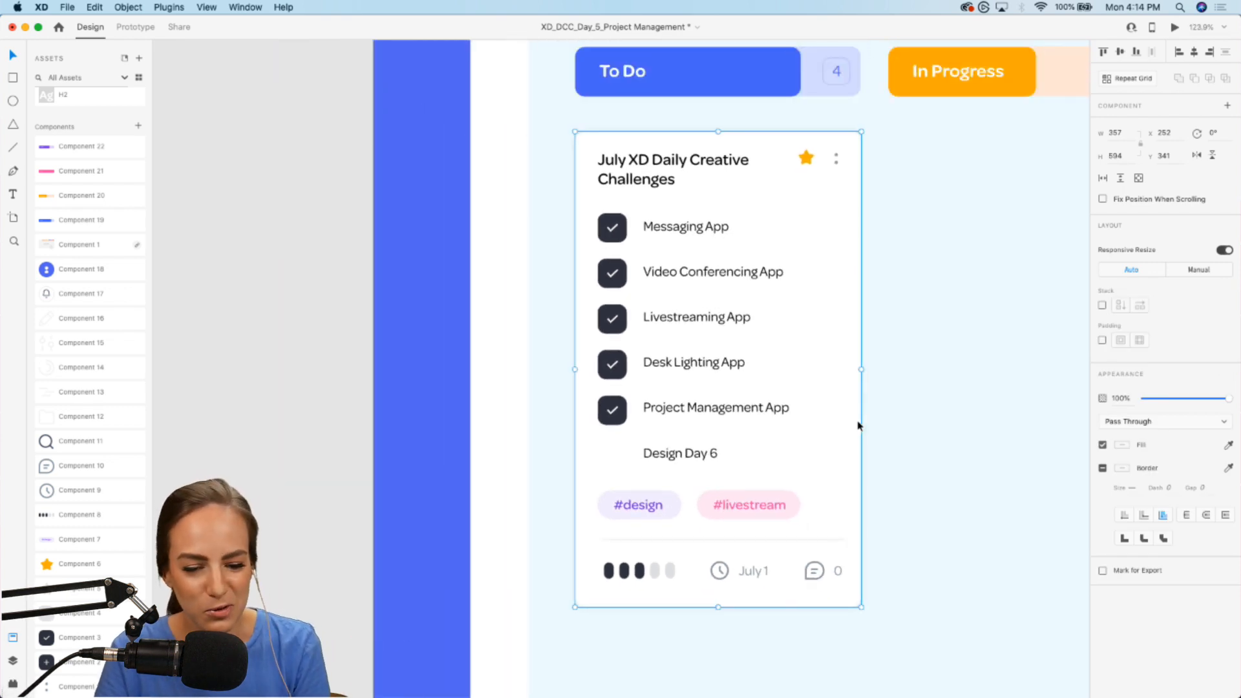
Turn on a vertical stack for the content group inside the To Do card.
scroll(858, 426, up, 3)
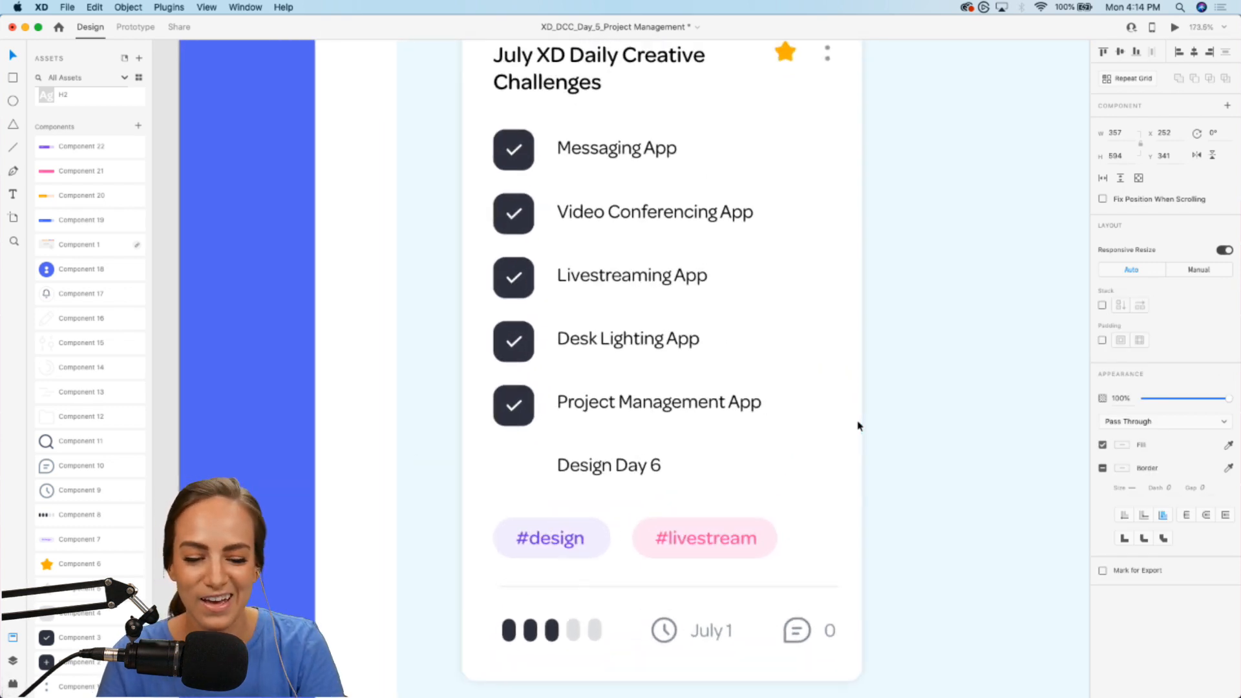
double_click(584, 153)
scroll(584, 153, up, 2)
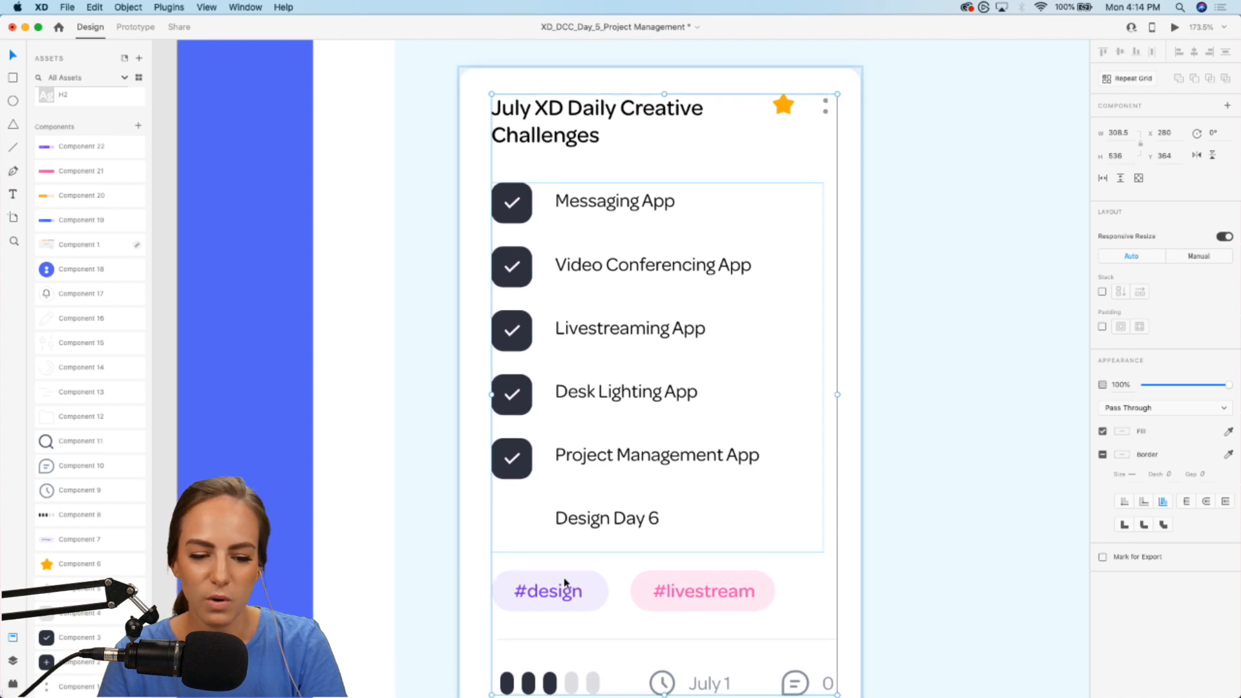
scroll(625, 452, down, 3)
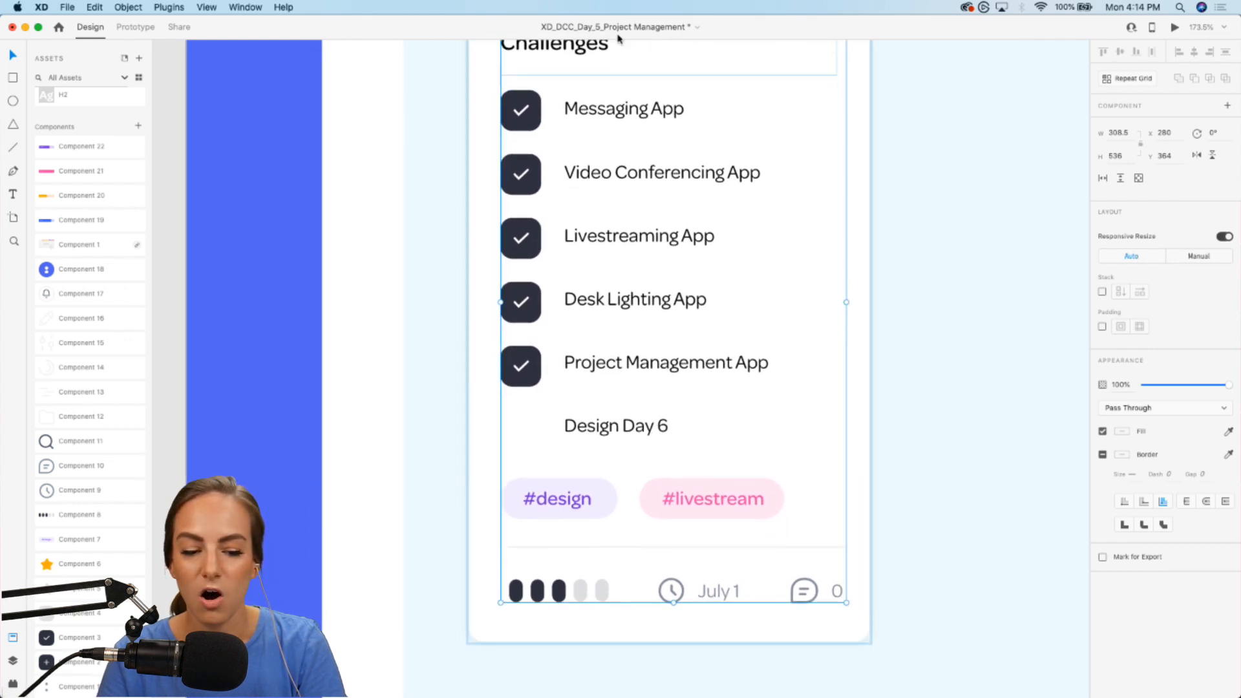
scroll(625, 547, up, 1)
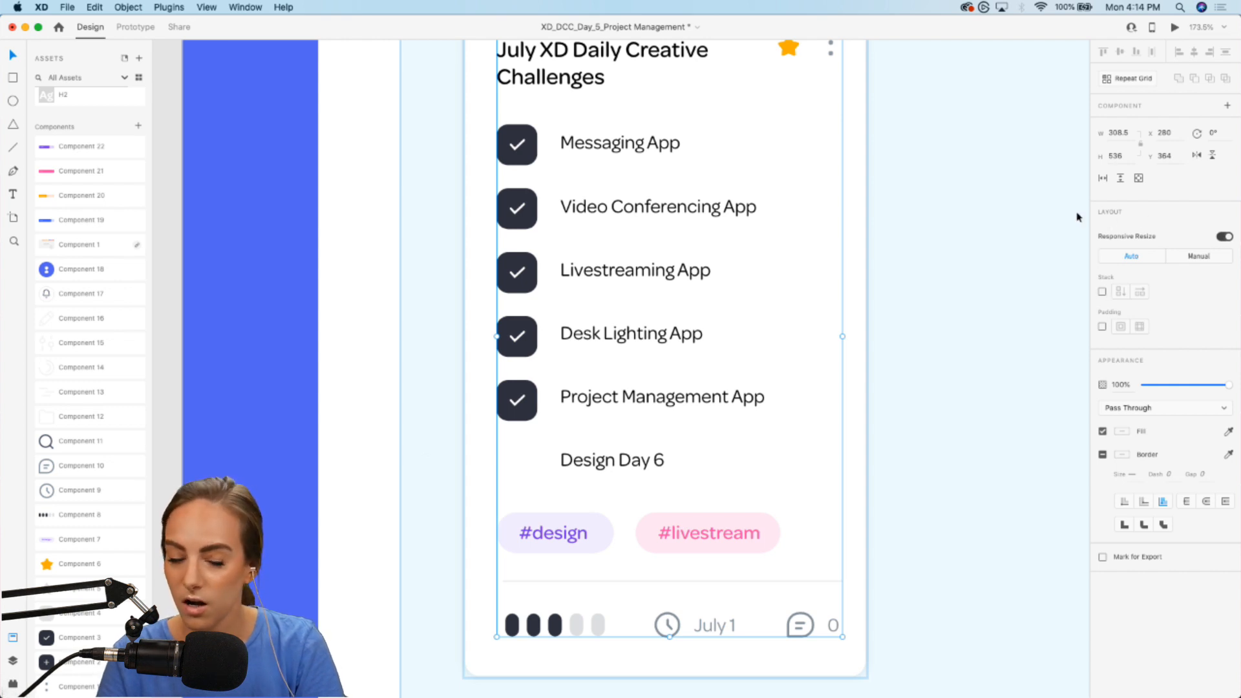
click(1102, 292)
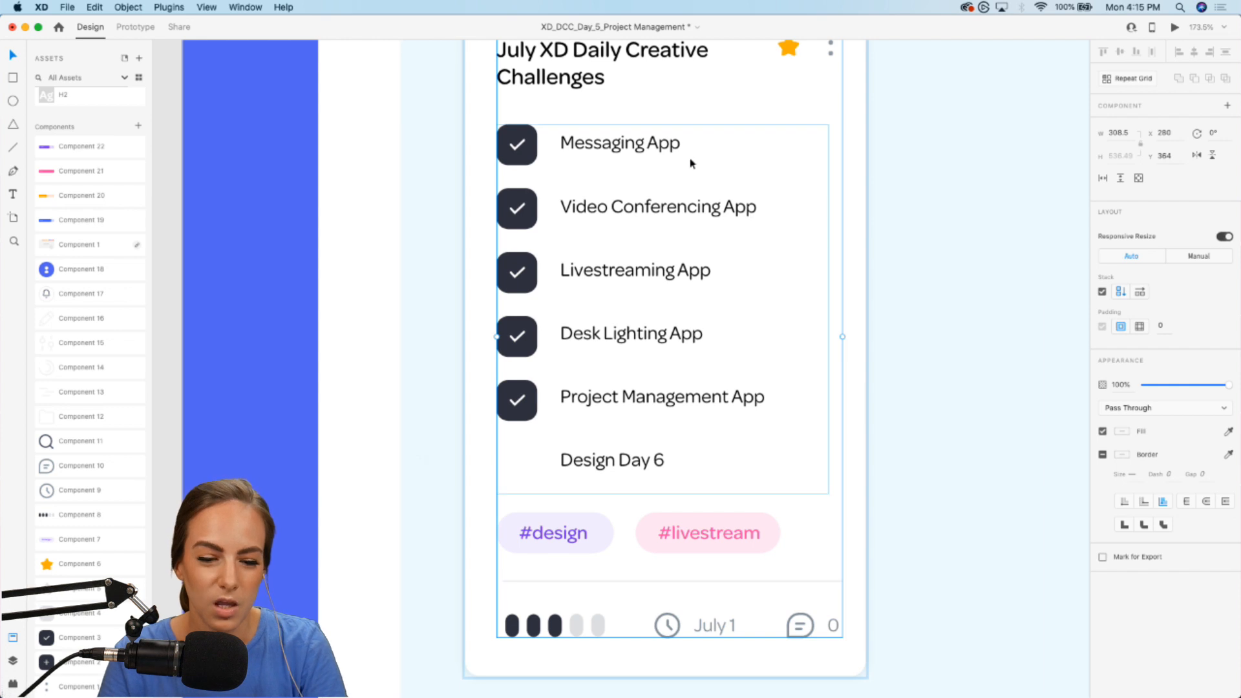
scroll(548, 189, down, 3)
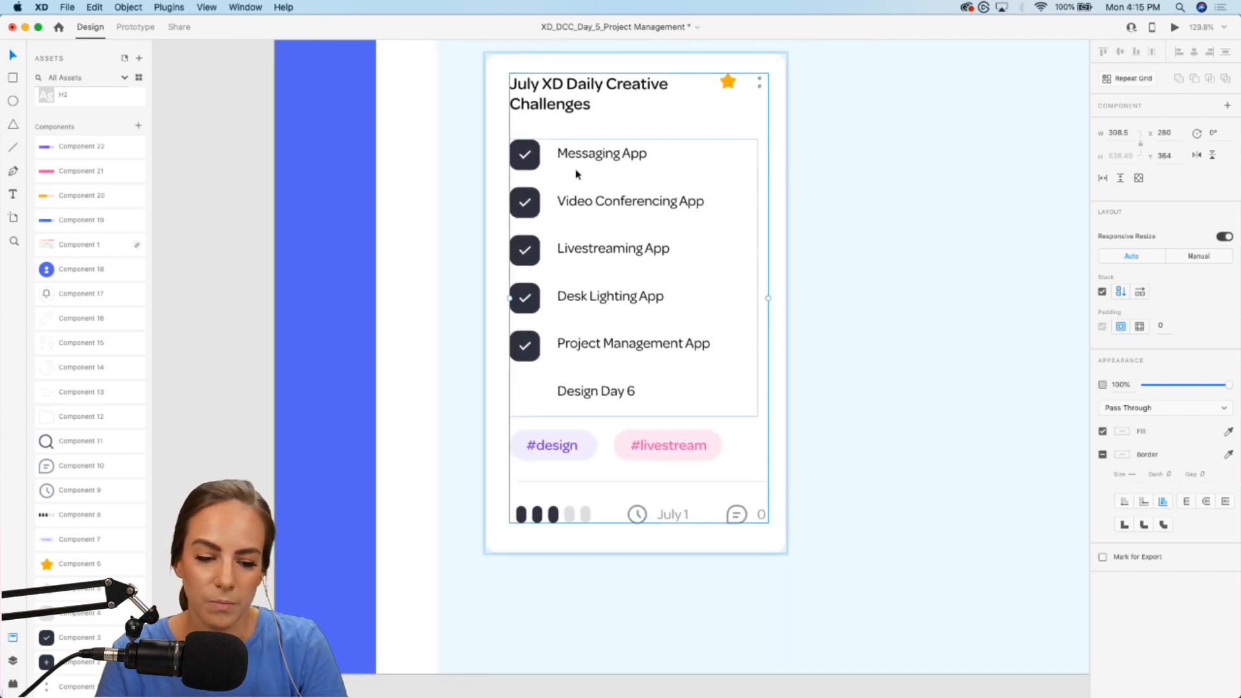
scroll(576, 172, left, 2)
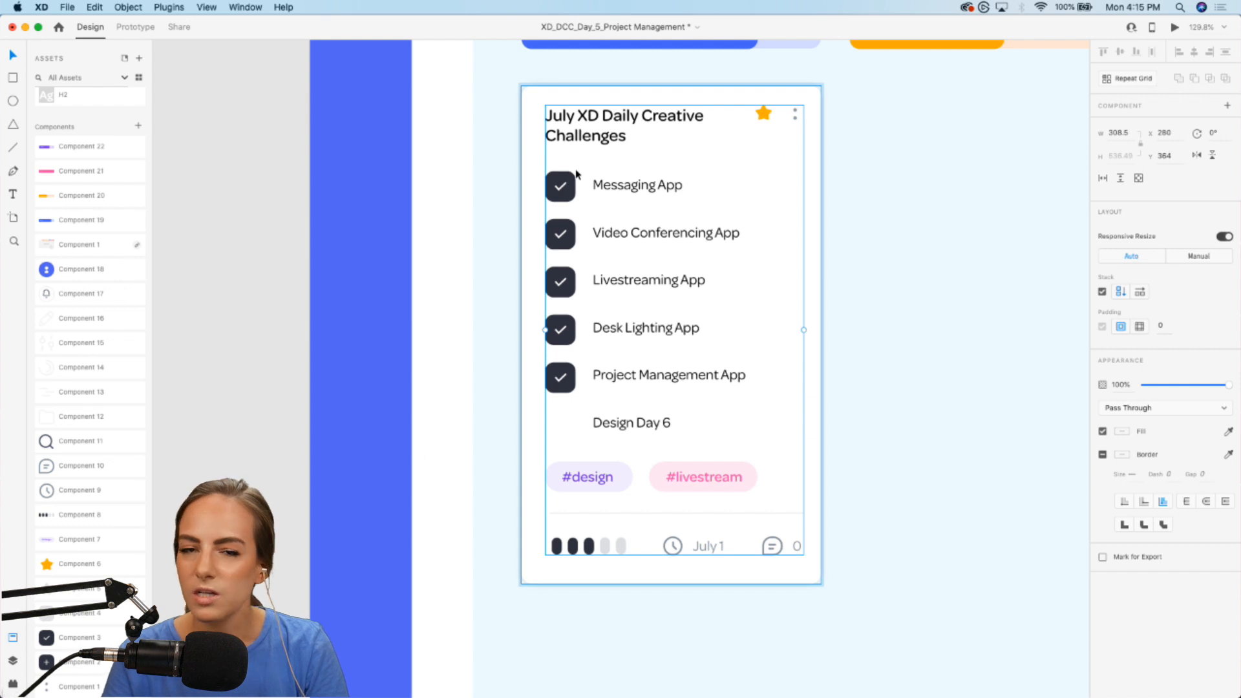
double_click(614, 190)
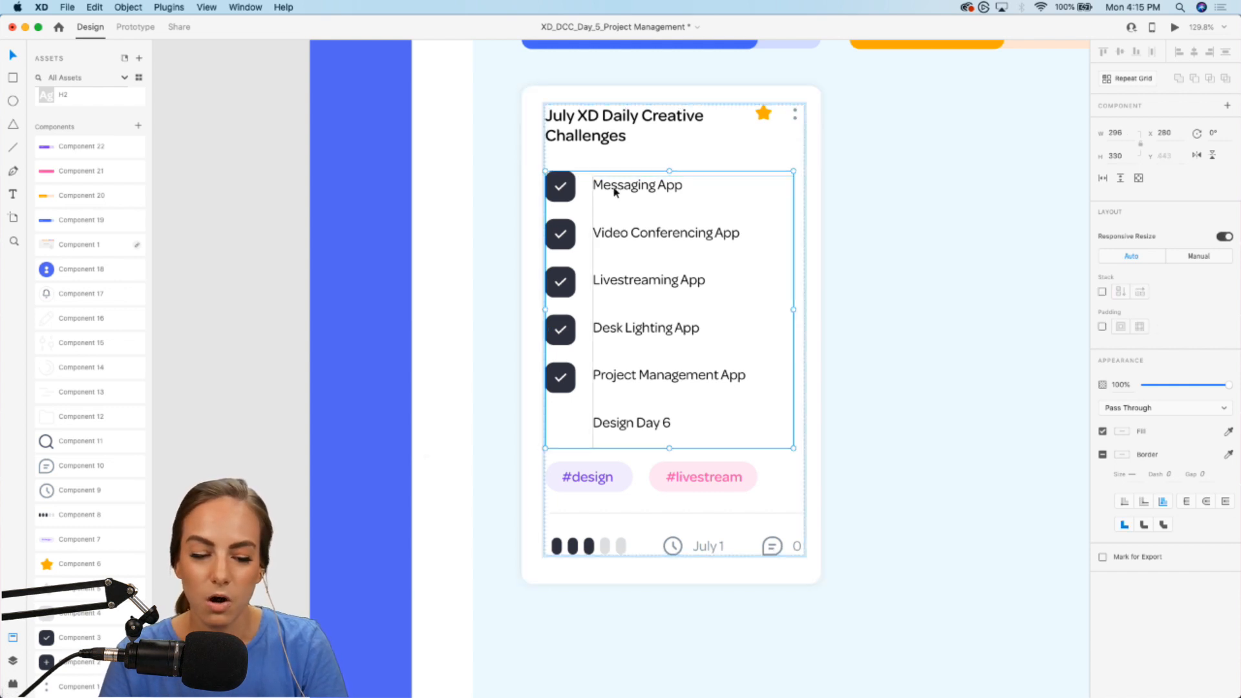
mouse_move(614, 190)
mouse_down()
mouse_move(620, 129)
mouse_move(615, 292)
mouse_move(617, 194)
mouse_up()
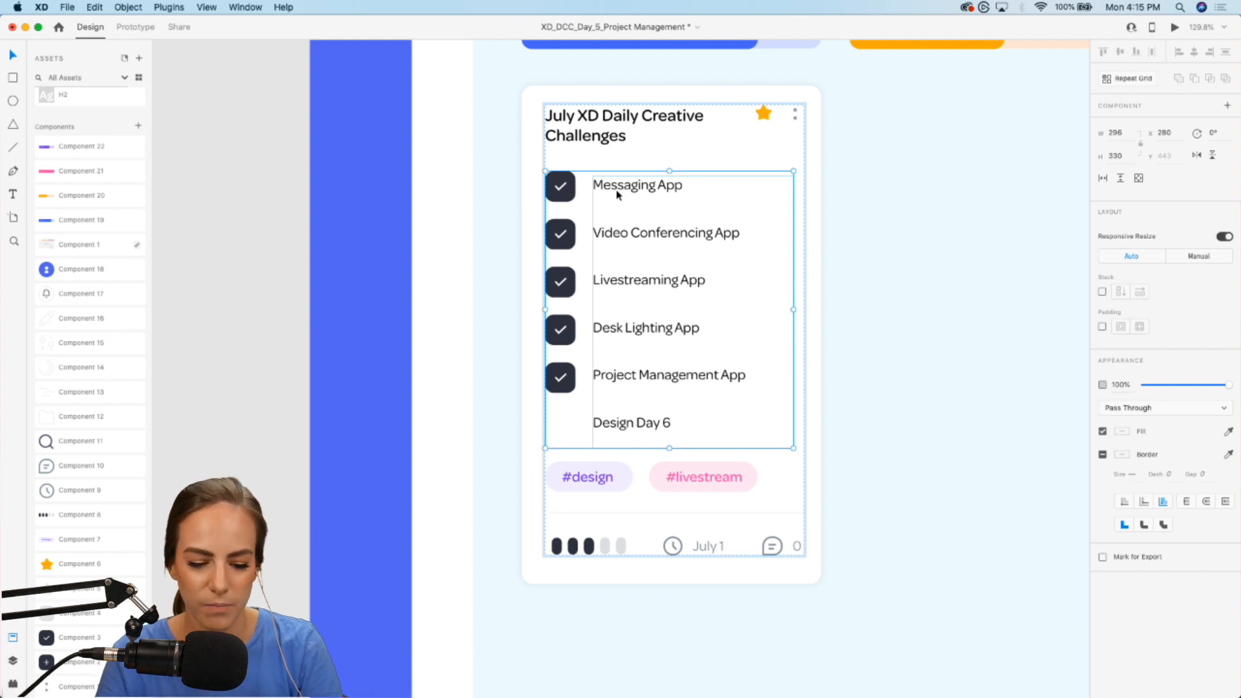
Turn on a horizontal stack for the tag row and move the #livestream tag ahead of #design.
click(704, 480)
scroll(704, 480, up, 3)
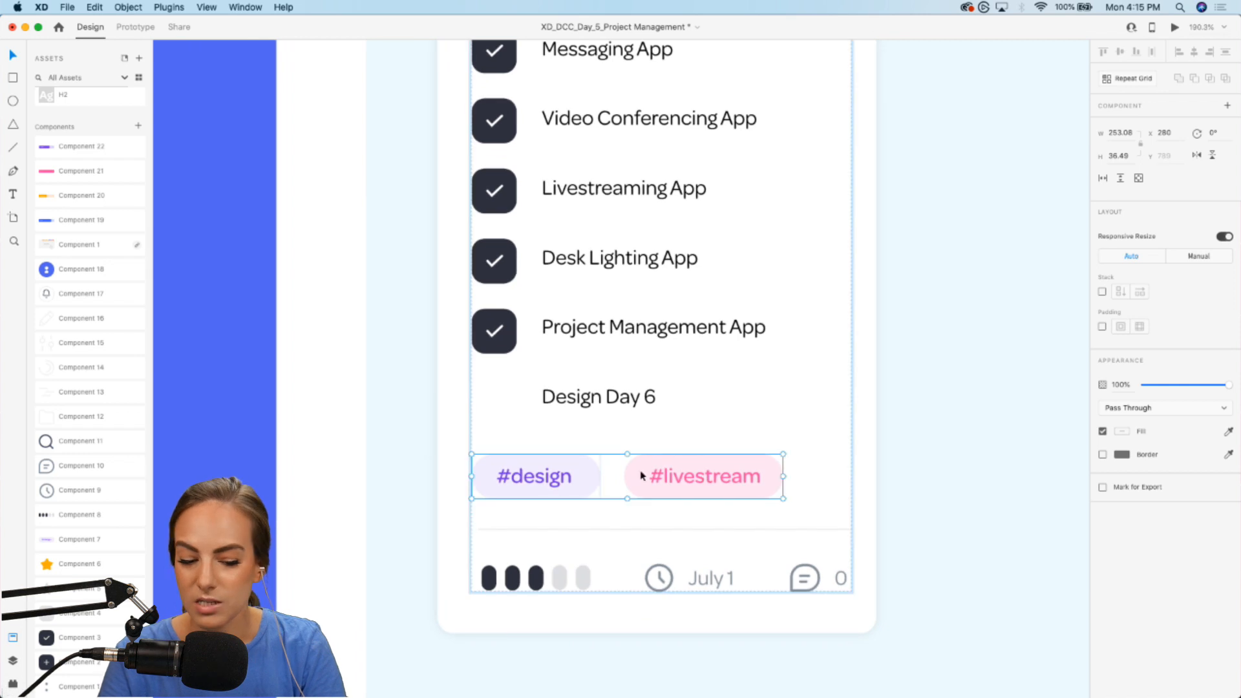
click(1102, 293)
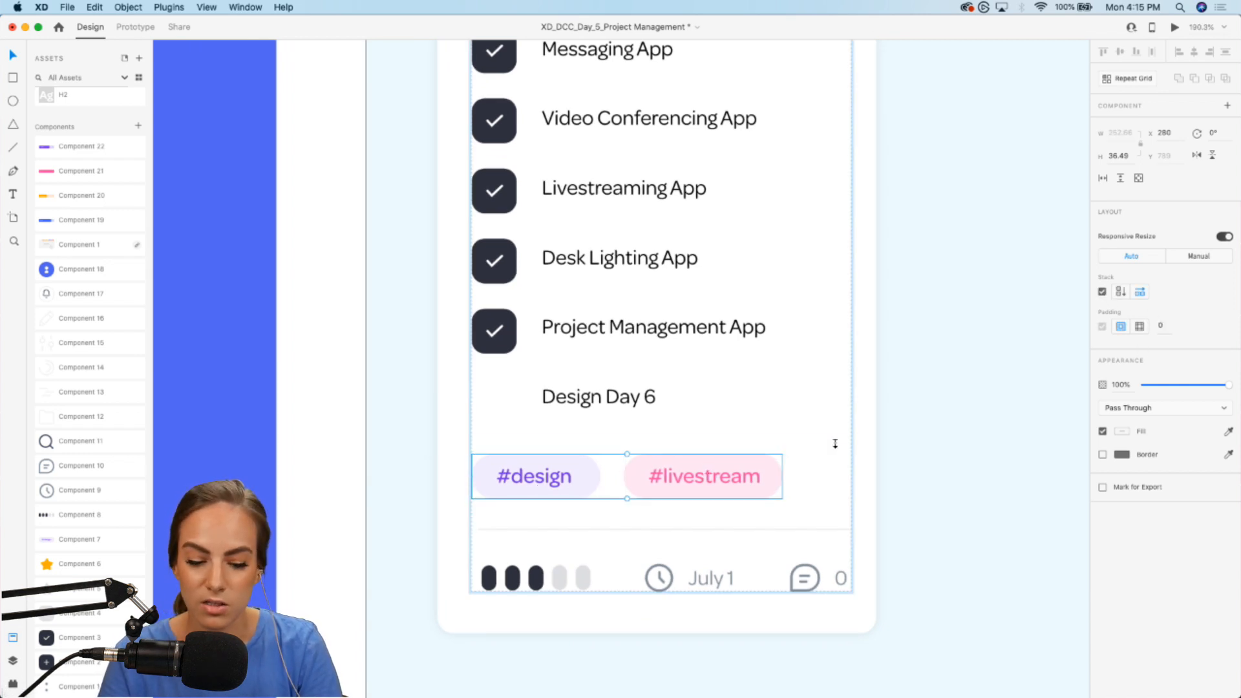
click(762, 477)
drag(762, 476, 573, 476)
Turn on a horizontal stack for the footer row with the progress dots, date and comment count.
scroll(574, 478, down, 3)
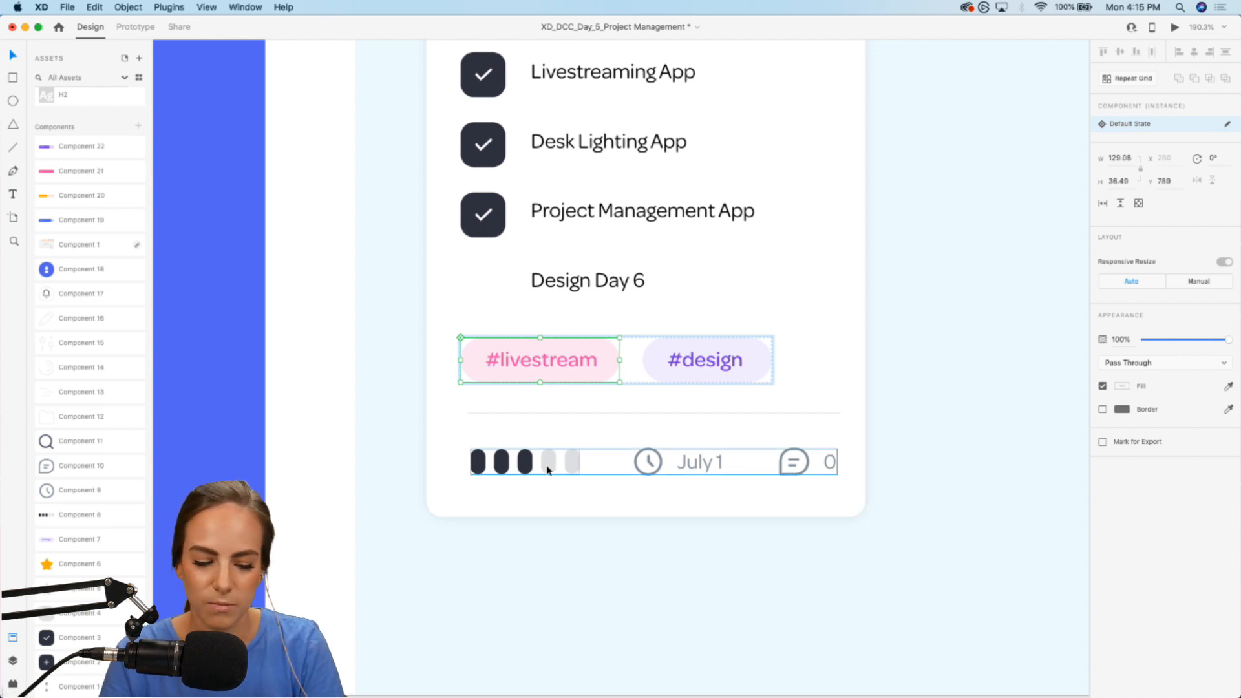
click(548, 470)
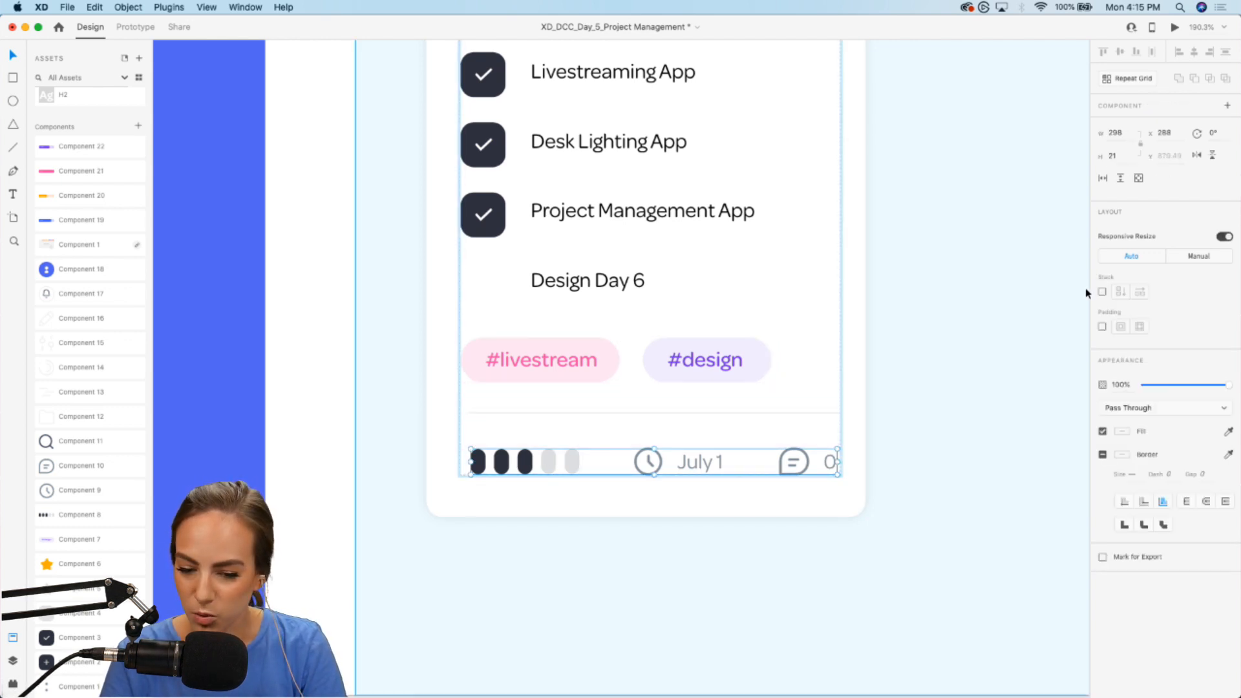
click(1102, 292)
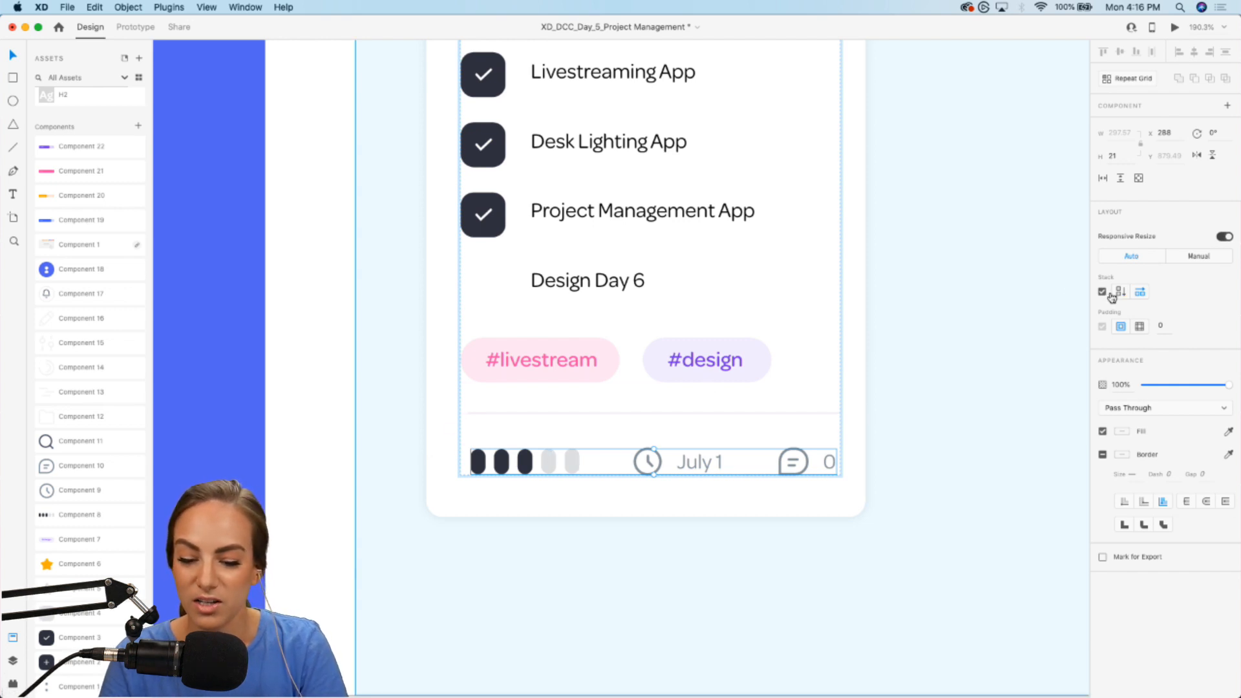
double_click(547, 467)
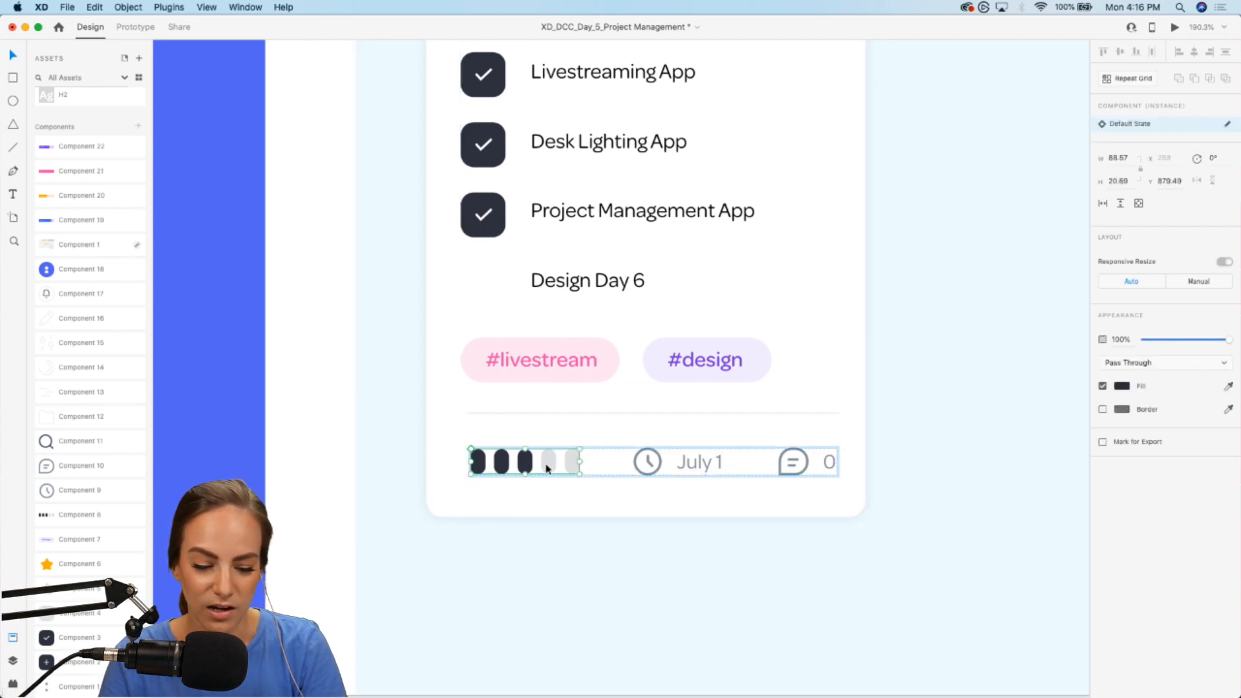
mouse_move(546, 466)
mouse_down()
mouse_move(790, 463)
mouse_move(556, 463)
mouse_up()
double_click(673, 464)
double_click(674, 464)
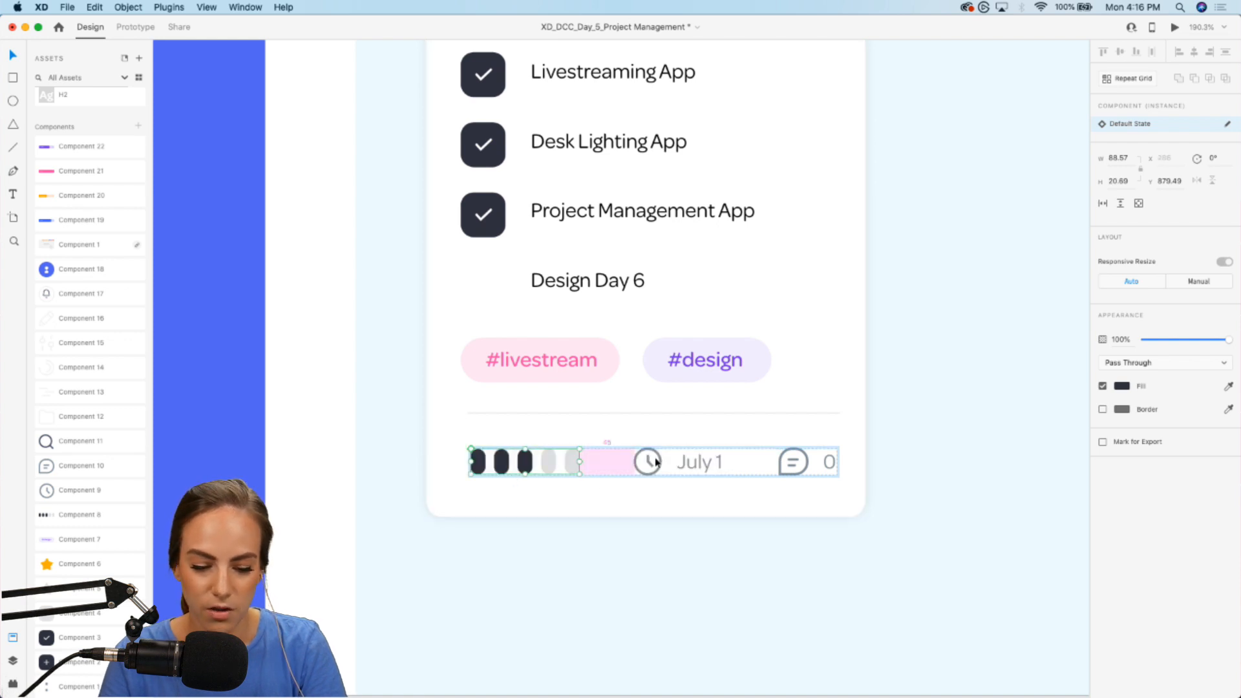
Try to move the star onto the title within the card header.
scroll(853, 444, up, 10)
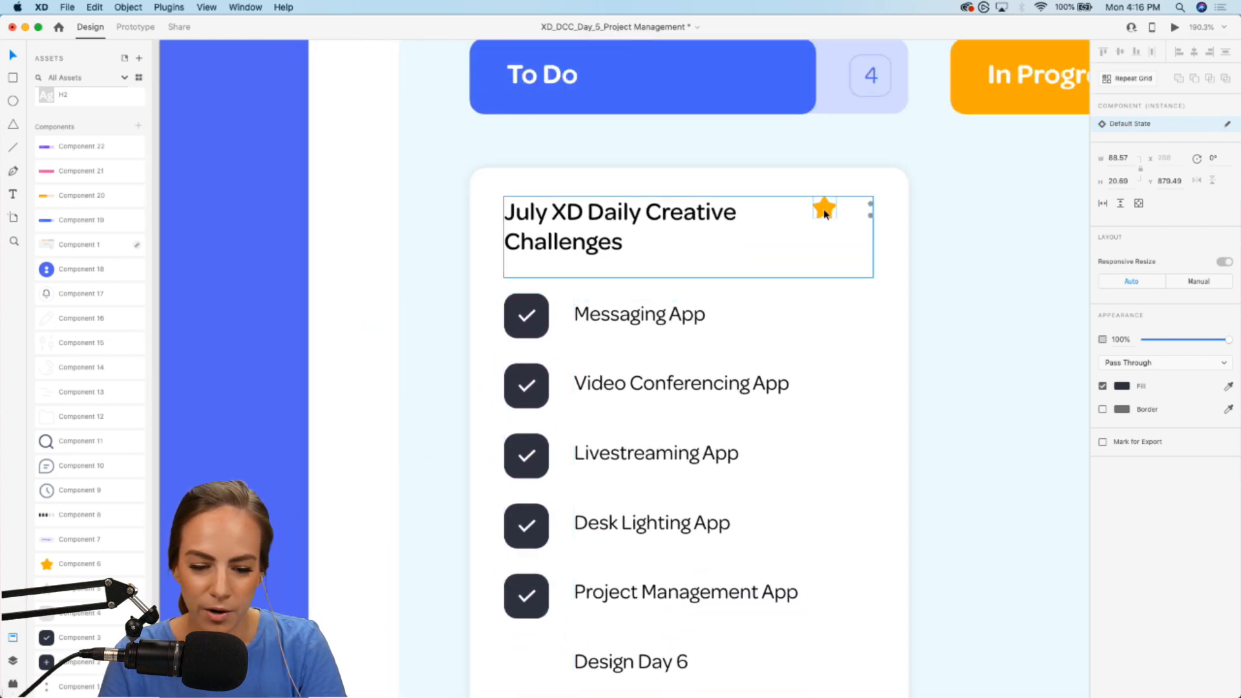
click(824, 214)
double_click(824, 213)
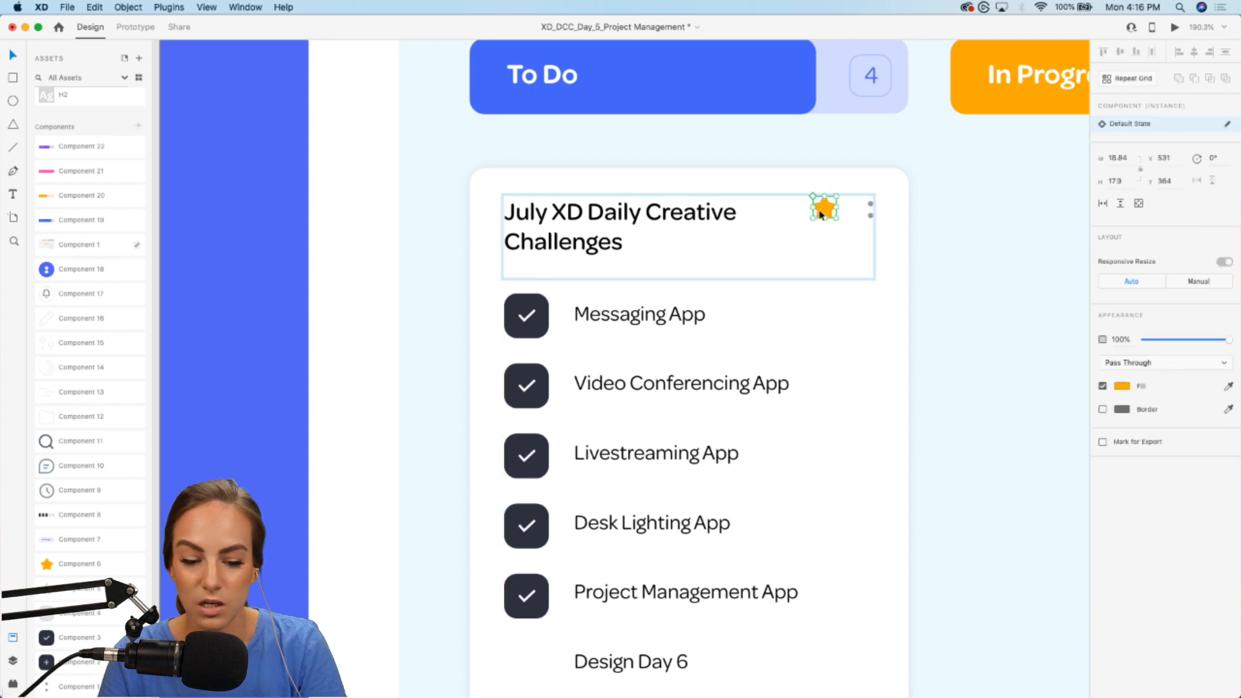
drag(824, 213, 748, 231)
key(super+z)
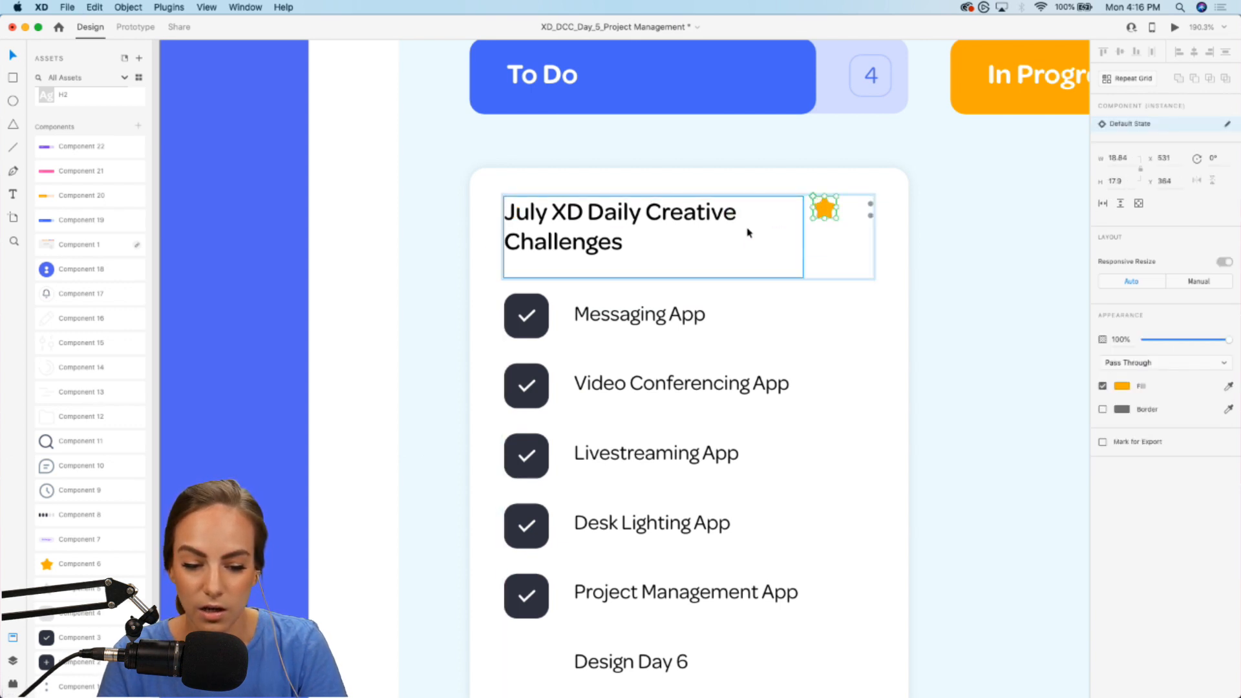
Turn on a horizontal stack for the header group with the title, star and menu dots.
click(939, 224)
double_click(643, 216)
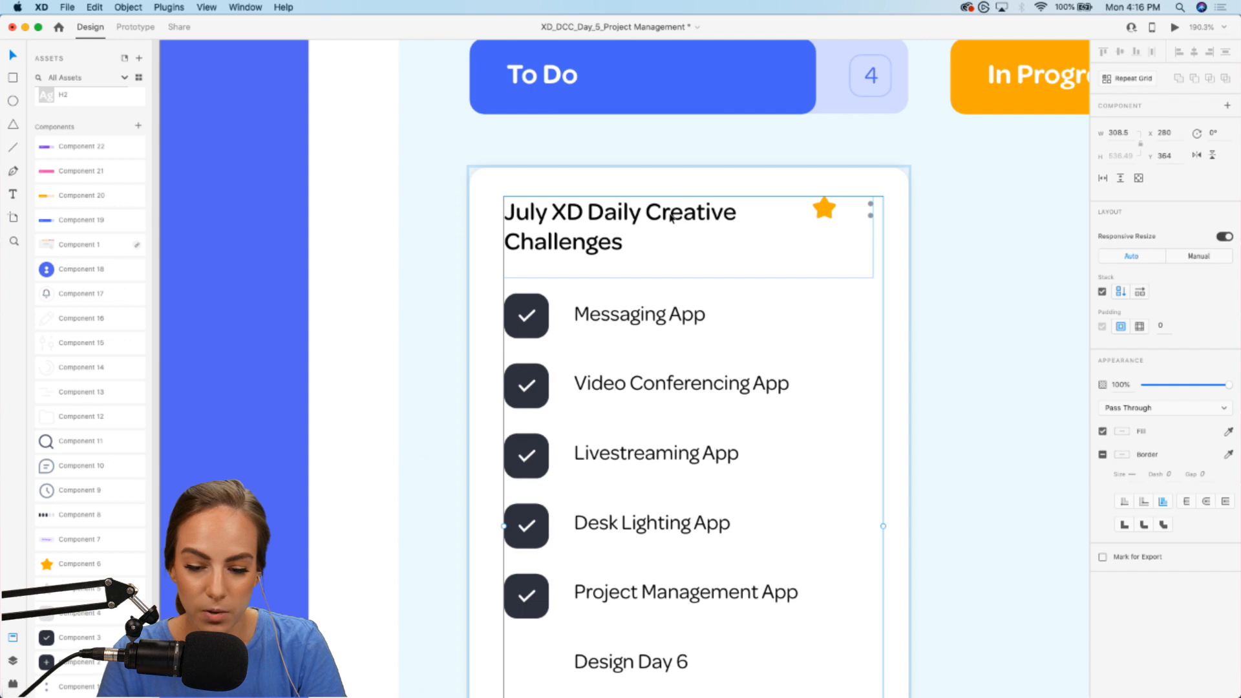
click(672, 218)
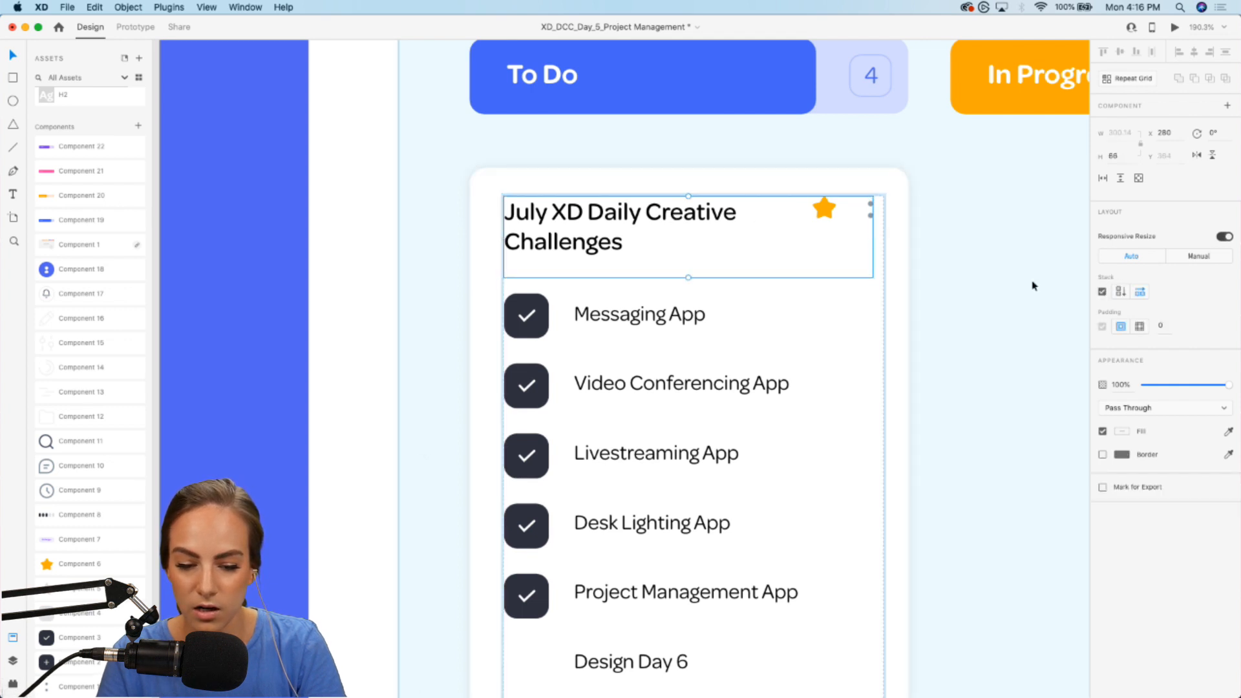
double_click(821, 205)
mouse_move(821, 204)
mouse_down()
mouse_move(579, 222)
mouse_move(517, 208)
mouse_move(825, 209)
mouse_up()
click(1026, 289)
Duplicate the To Do card and align the copy beneath the In Progress header.
scroll(1025, 289, down, 5)
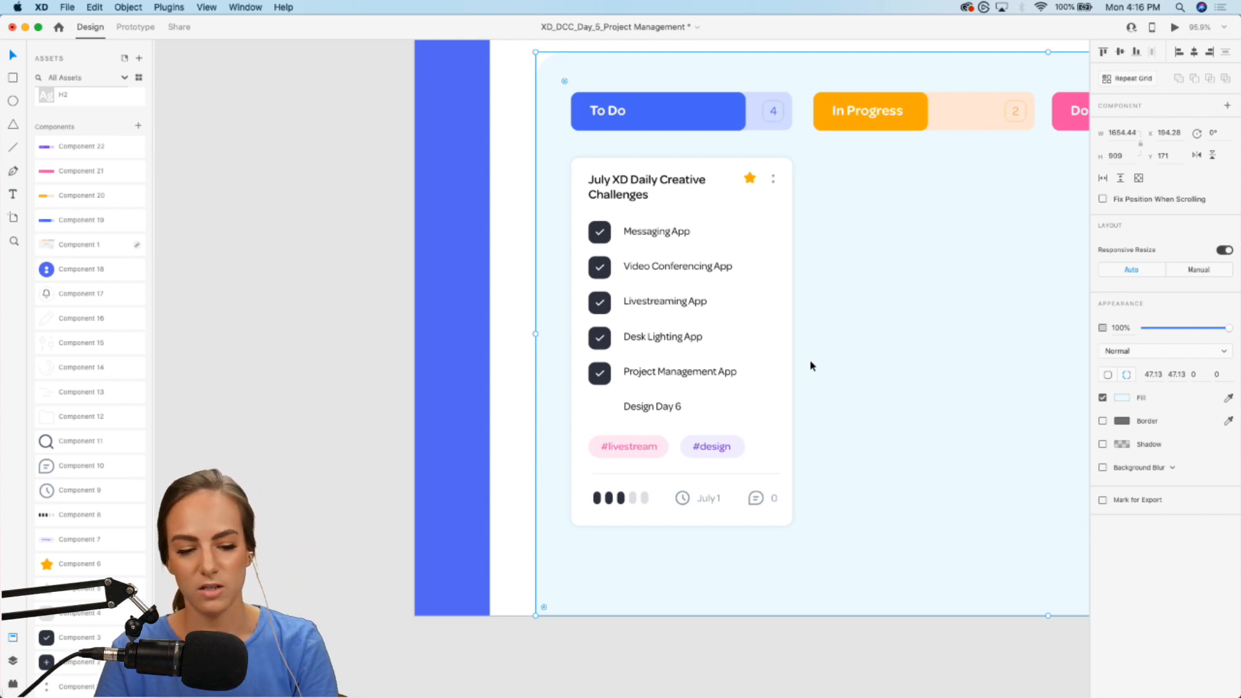
scroll(810, 366, down, 2)
scroll(810, 368, down, 3)
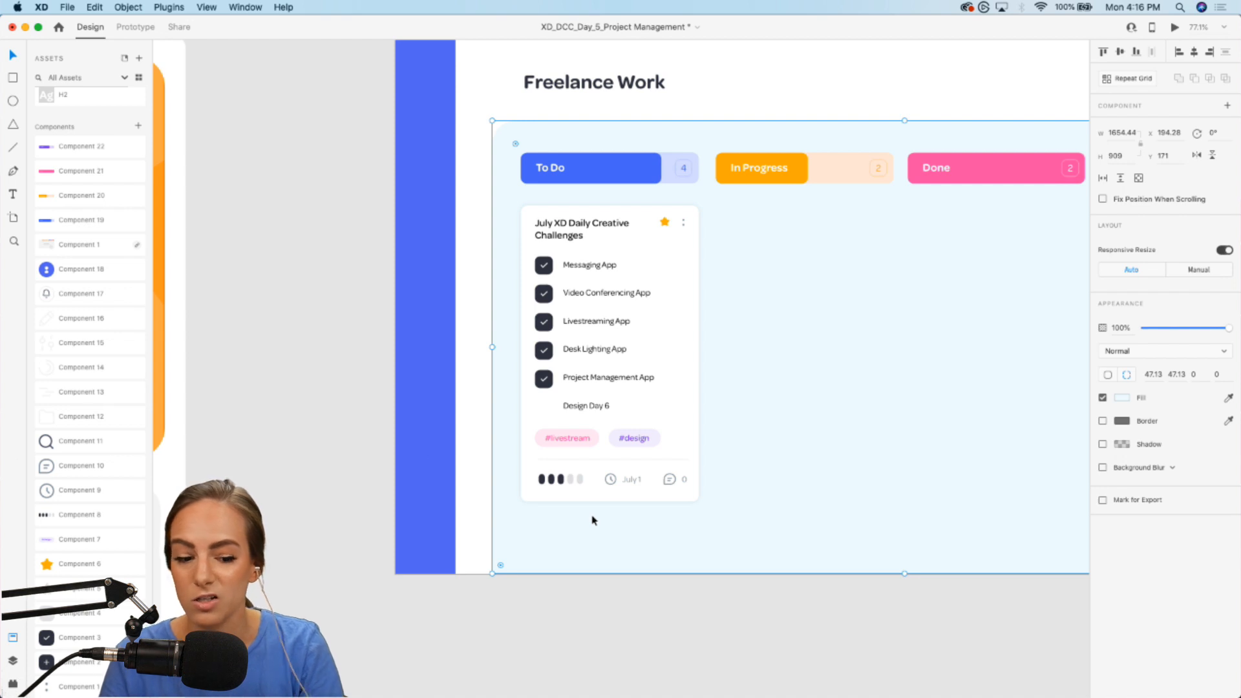
click(576, 338)
scroll(579, 340, right, 3)
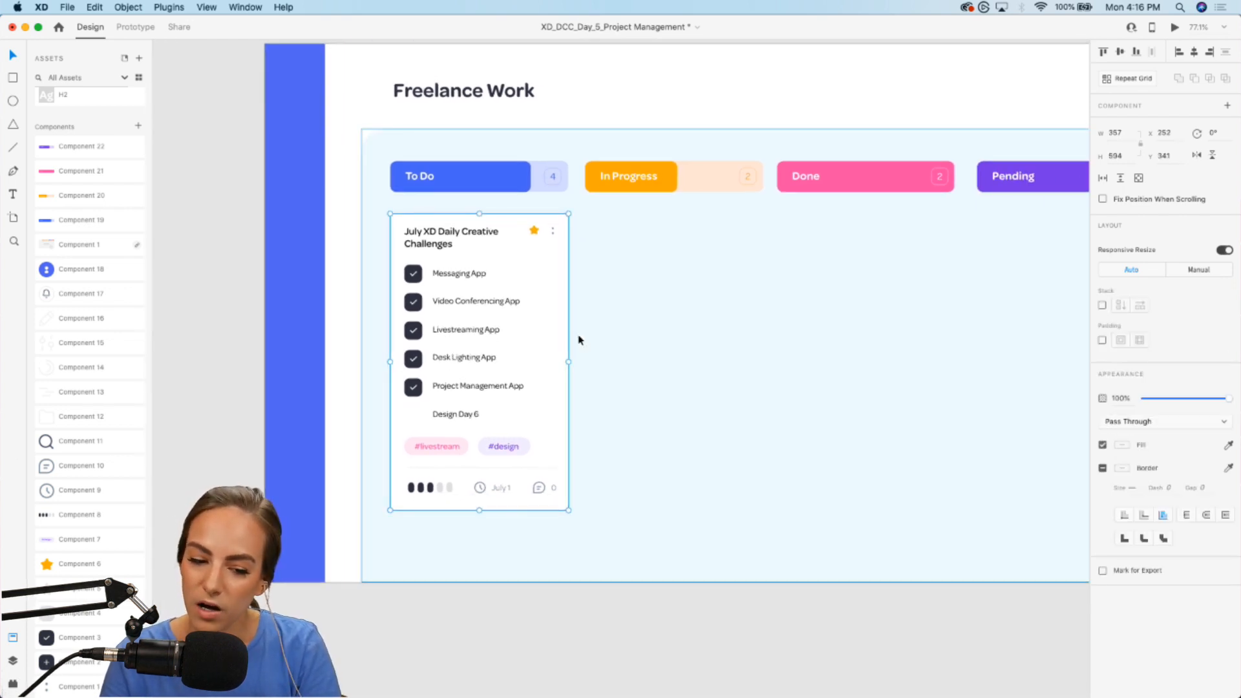
key(super+d)
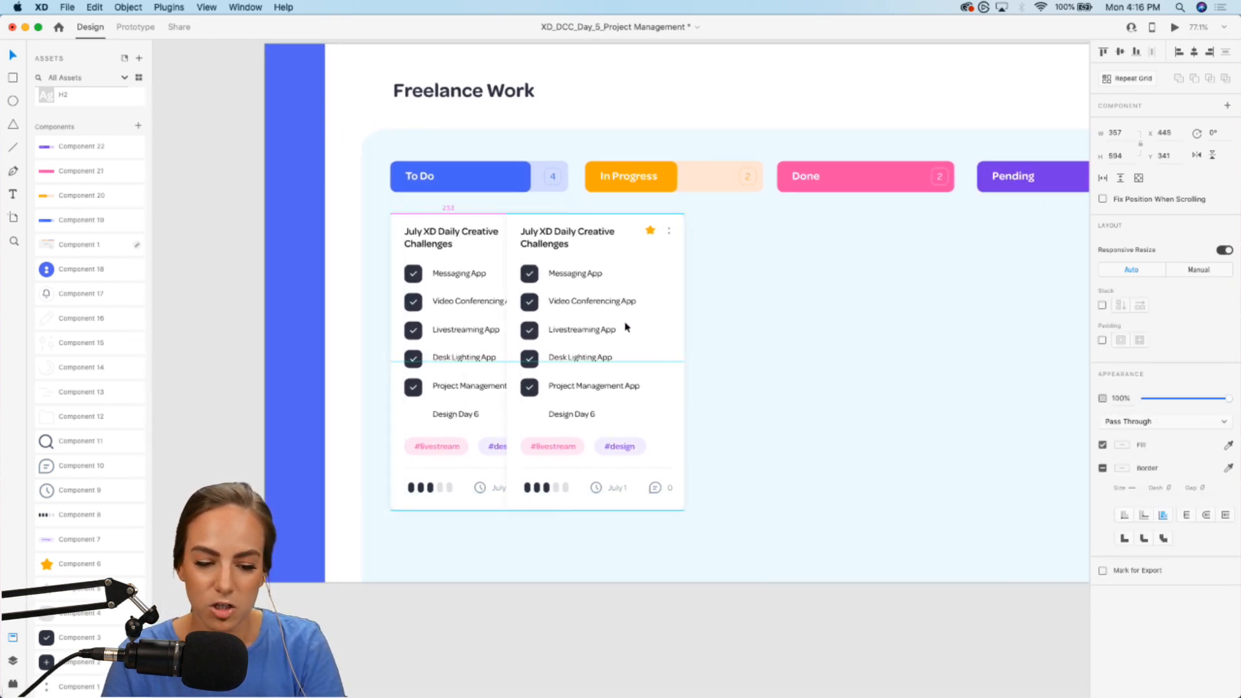
drag(679, 325, 680, 323)
Paste another copy of the To Do card and align it beneath the Done header.
scroll(680, 324, right, 3)
key(super+v)
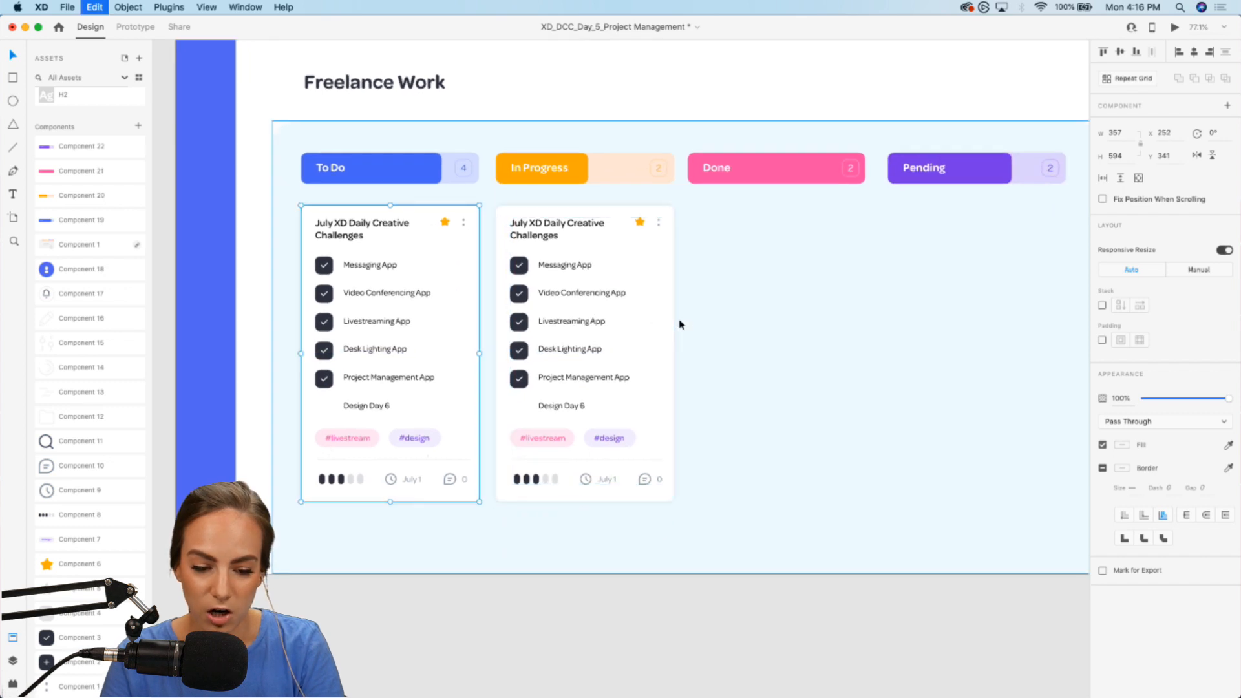
drag(388, 279, 773, 283)
scroll(773, 282, right, 3)
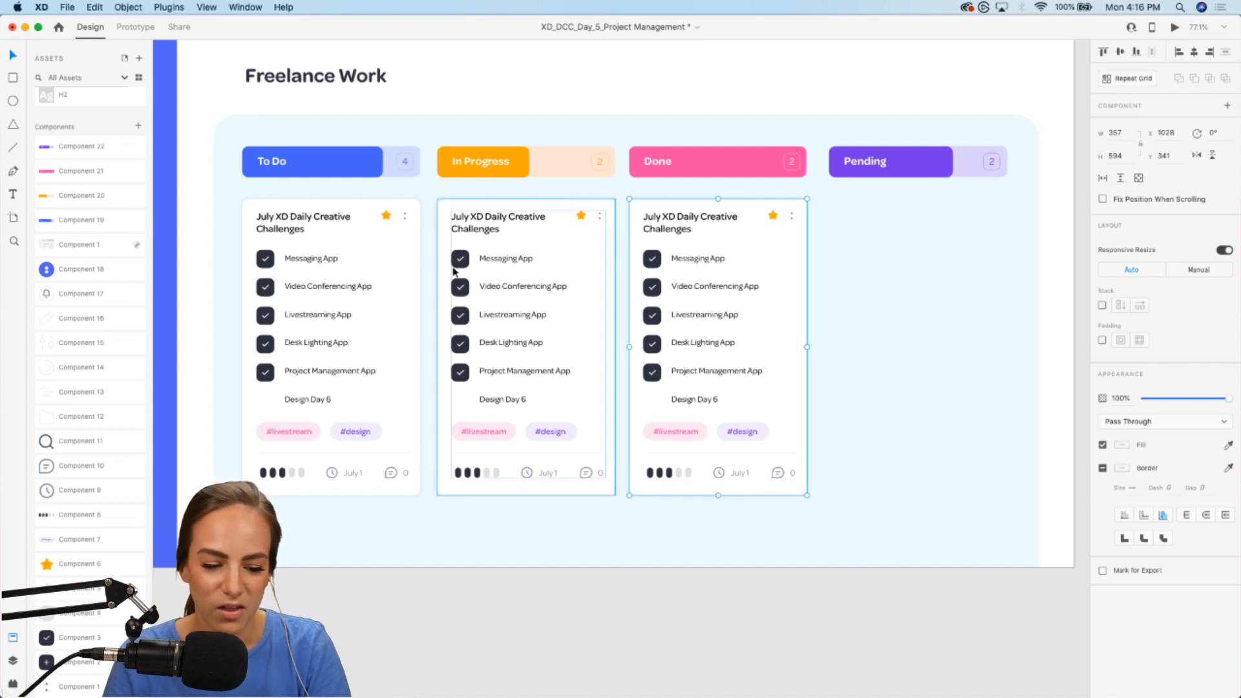
Place a copy of the In Progress card directly below the first card in the To Do column.
scroll(887, 258, left, 5)
scroll(887, 258, down, 2)
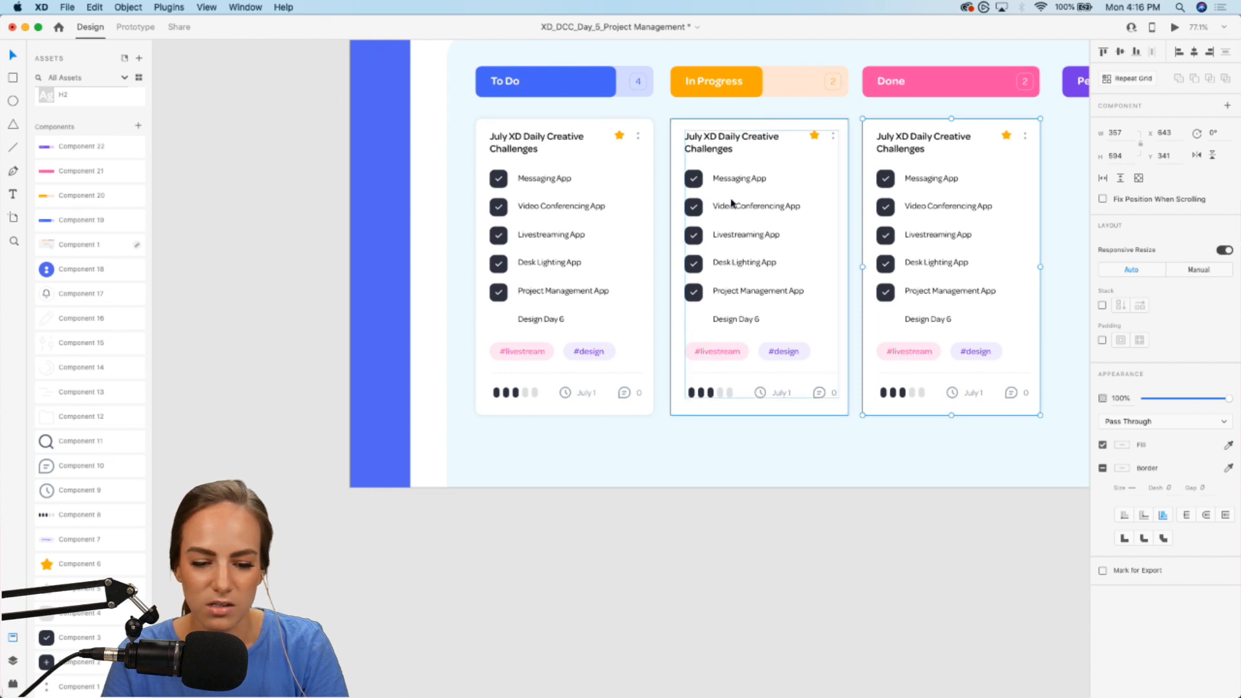
click(732, 203)
drag(732, 204, 538, 511)
Change the title of the second card in the To Do column to "Project ABC".
scroll(526, 220, up, 5)
scroll(529, 224, down, 5)
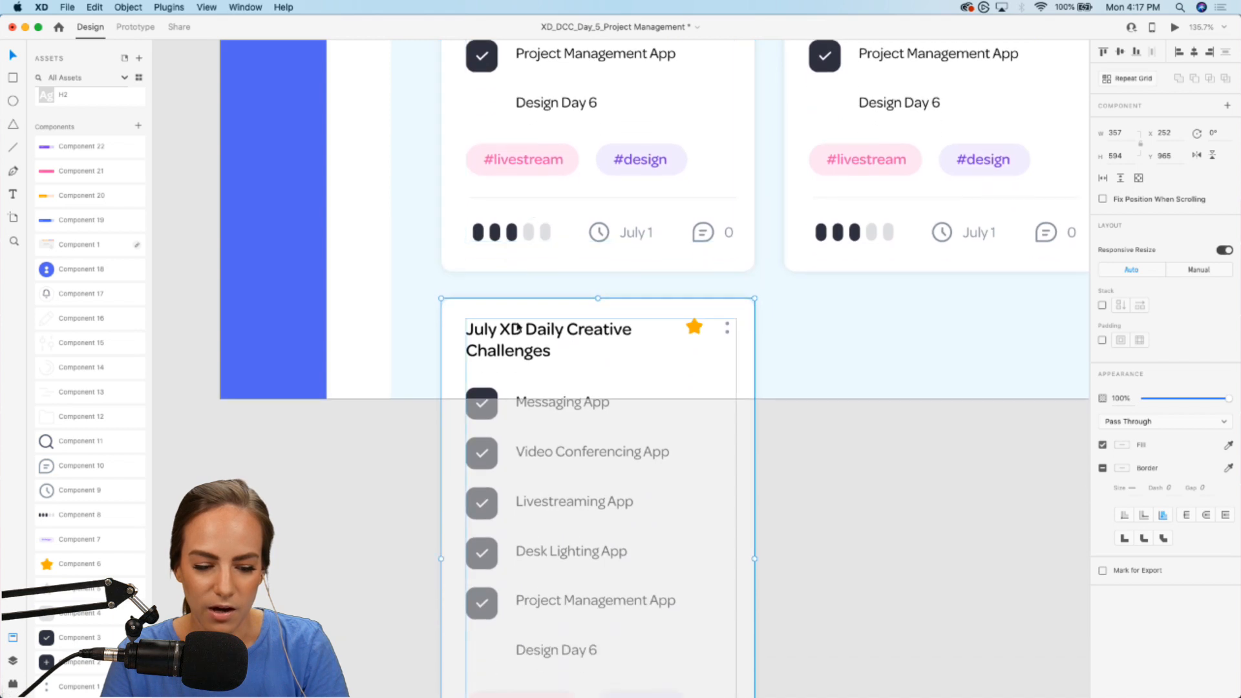
double_click(517, 328)
click(499, 333)
double_click(523, 333)
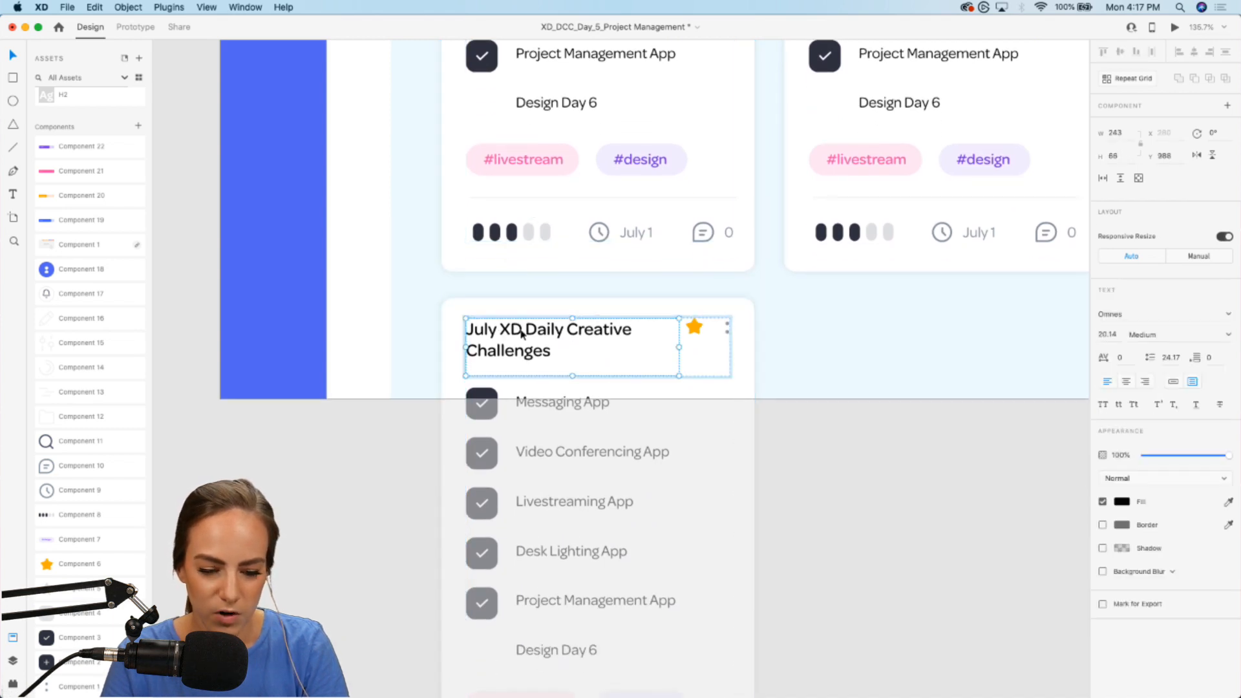
double_click(509, 351)
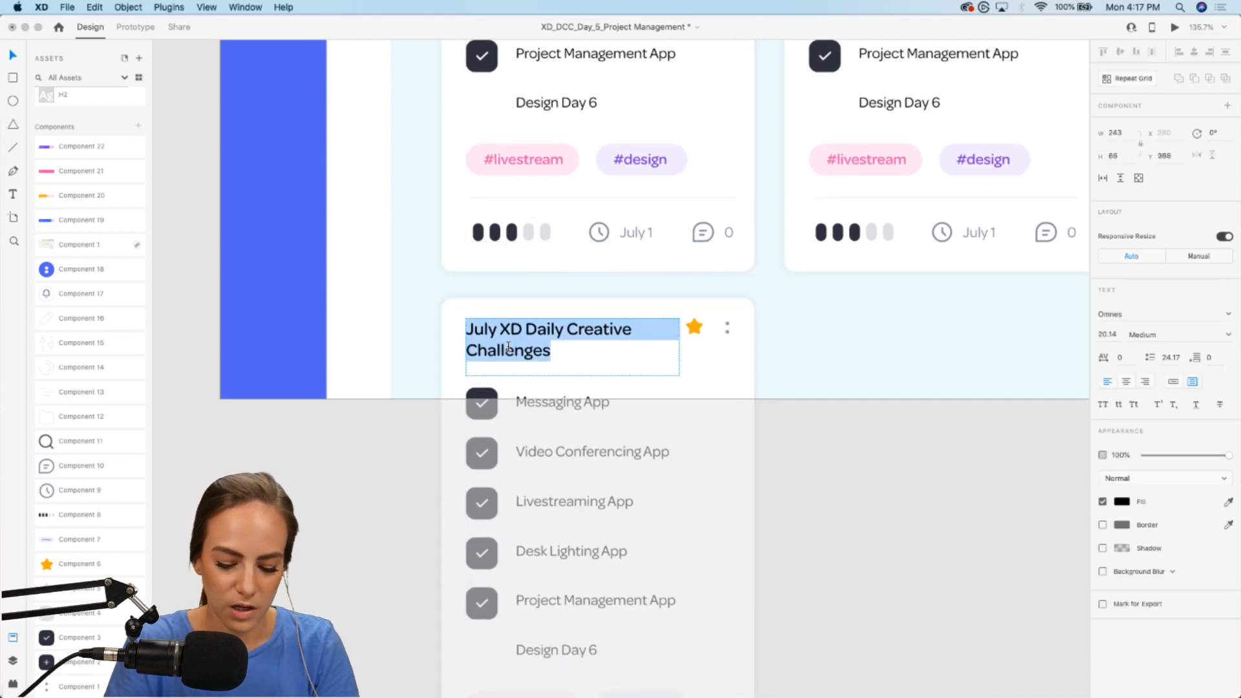
text(Project ABC)
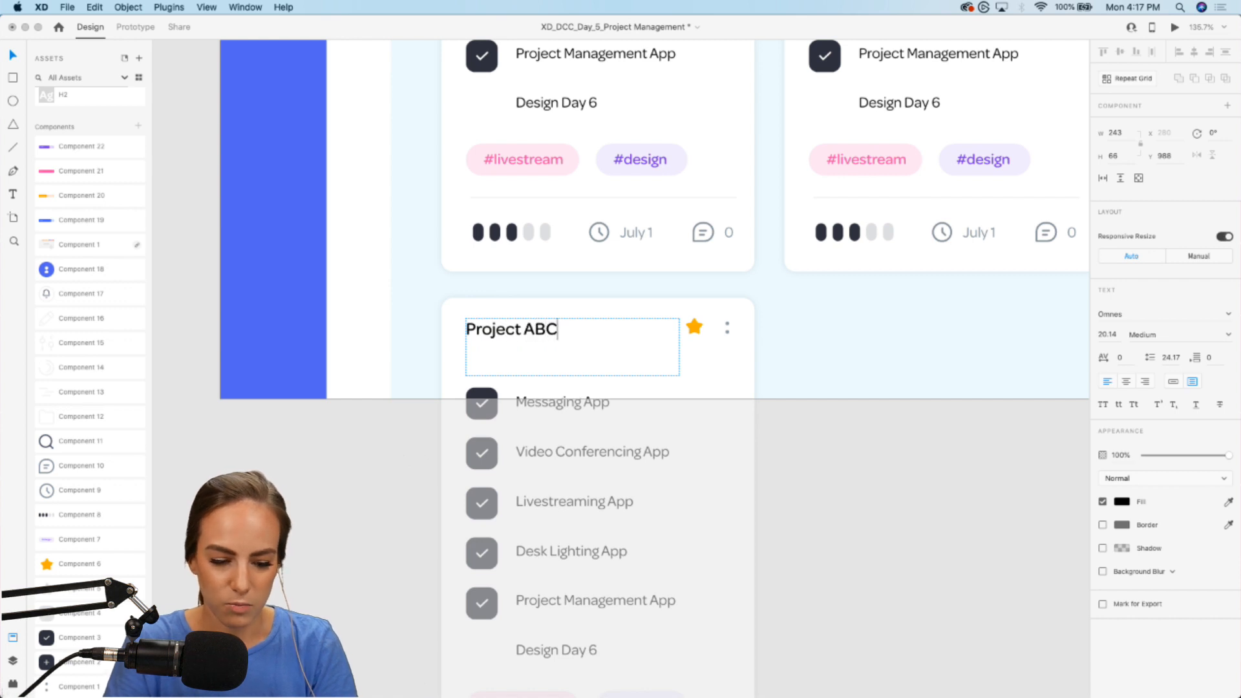
key(Escape)
click(826, 487)
Turn on stacking for both cards in the To Do column.
scroll(825, 487, down, 5)
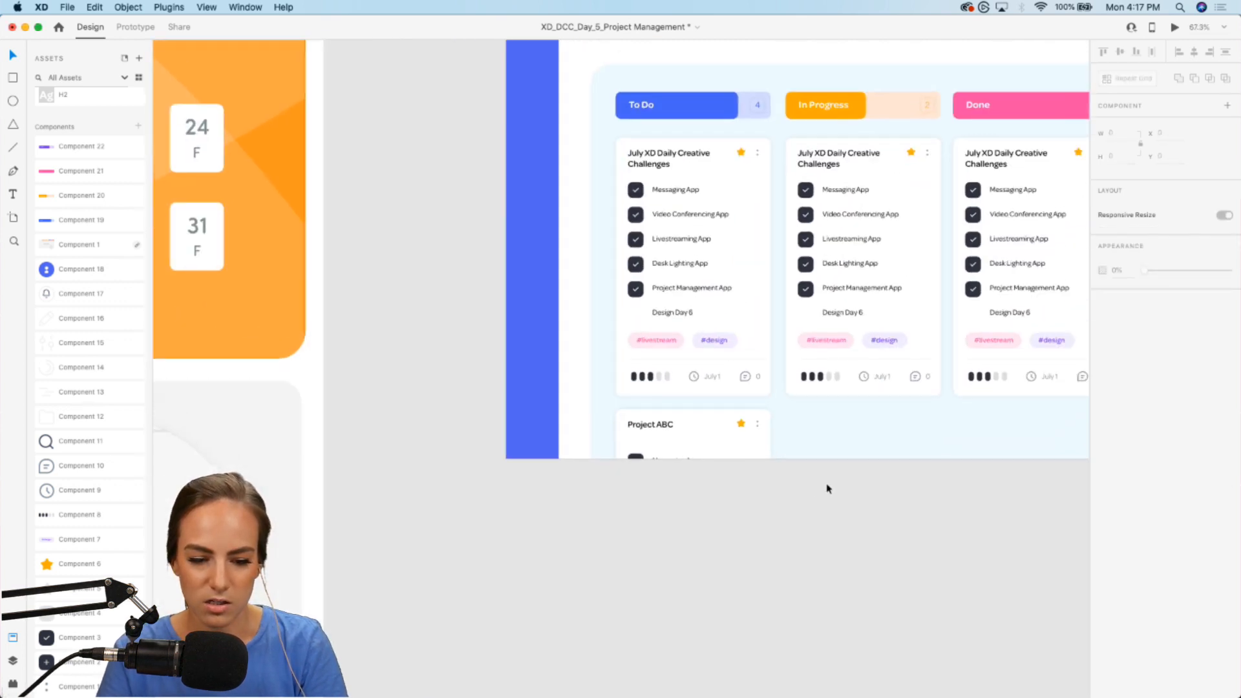
click(689, 451)
shift+click(689, 366)
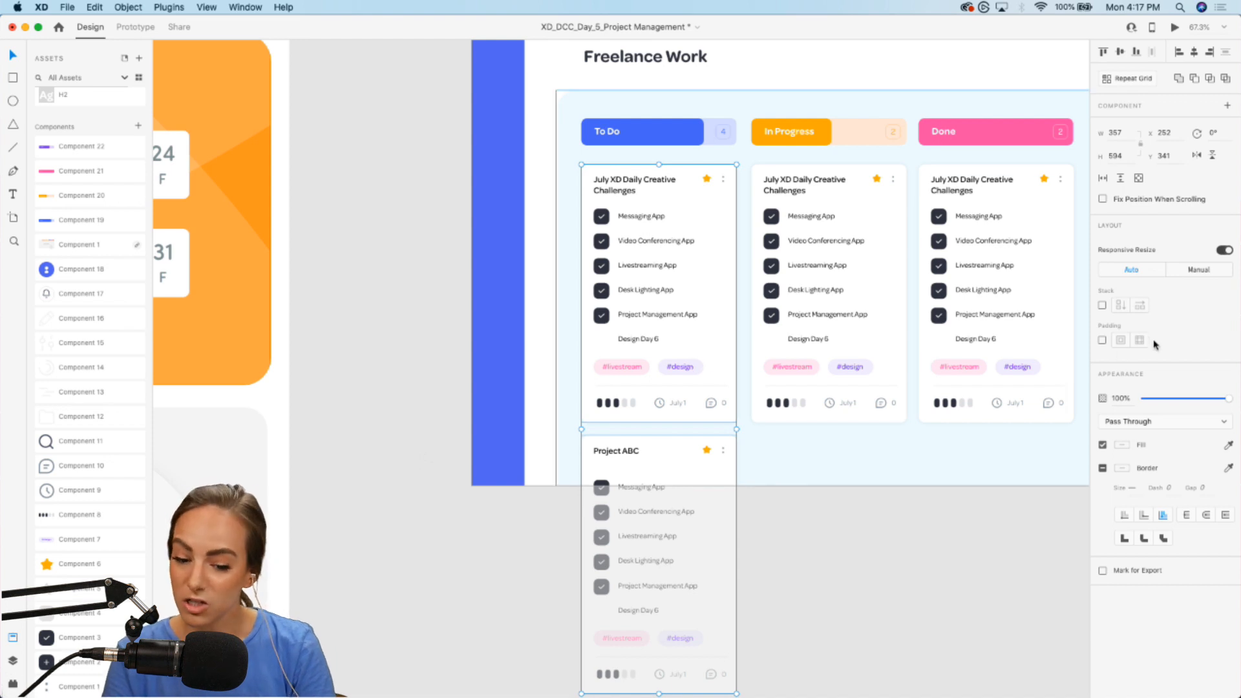
click(1103, 306)
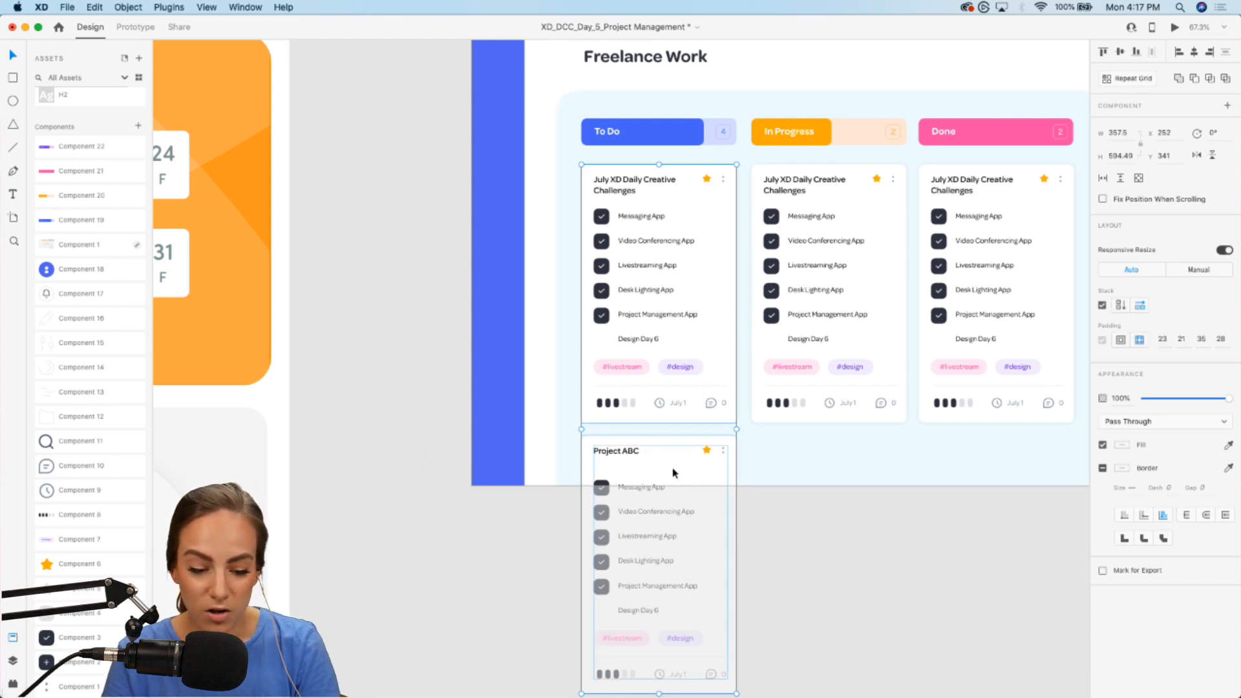
Make the two To Do cards a stack and try moving the Project ABC card within it.
mouse_move(673, 474)
mouse_down()
mouse_move(692, 172)
mouse_move(745, 507)
mouse_move(691, 462)
mouse_up()
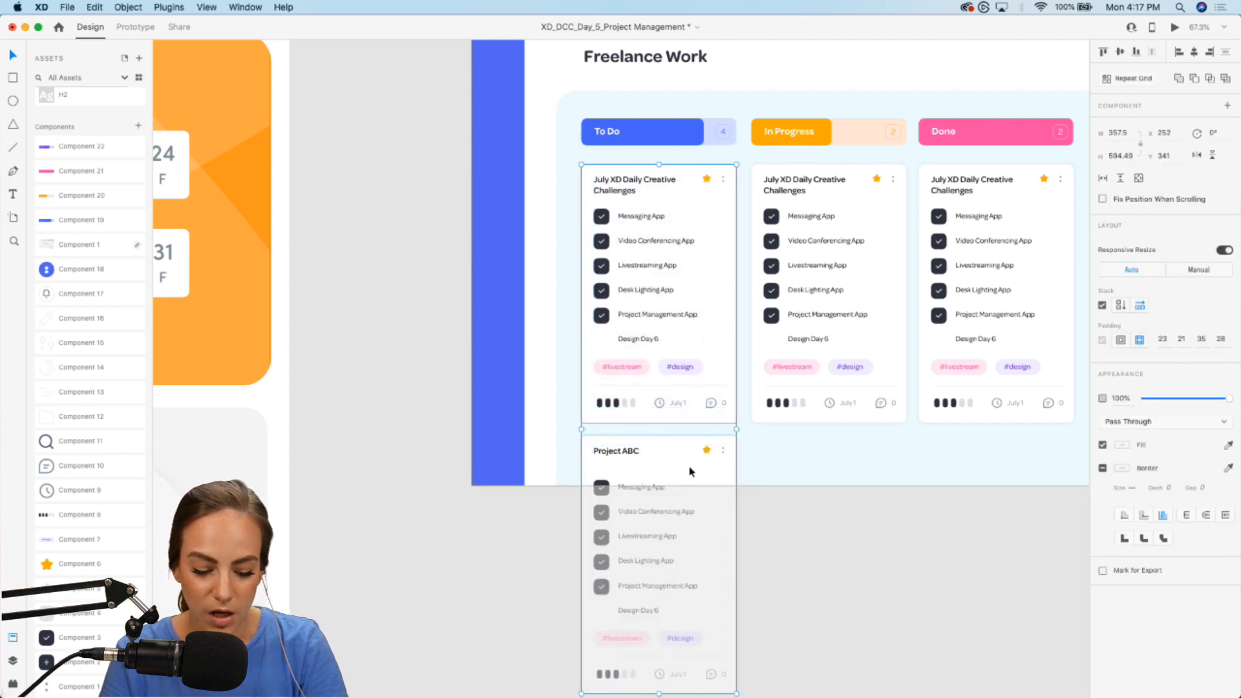
click(1103, 305)
drag(695, 479, 650, 604)
scroll(701, 208, up, 5)
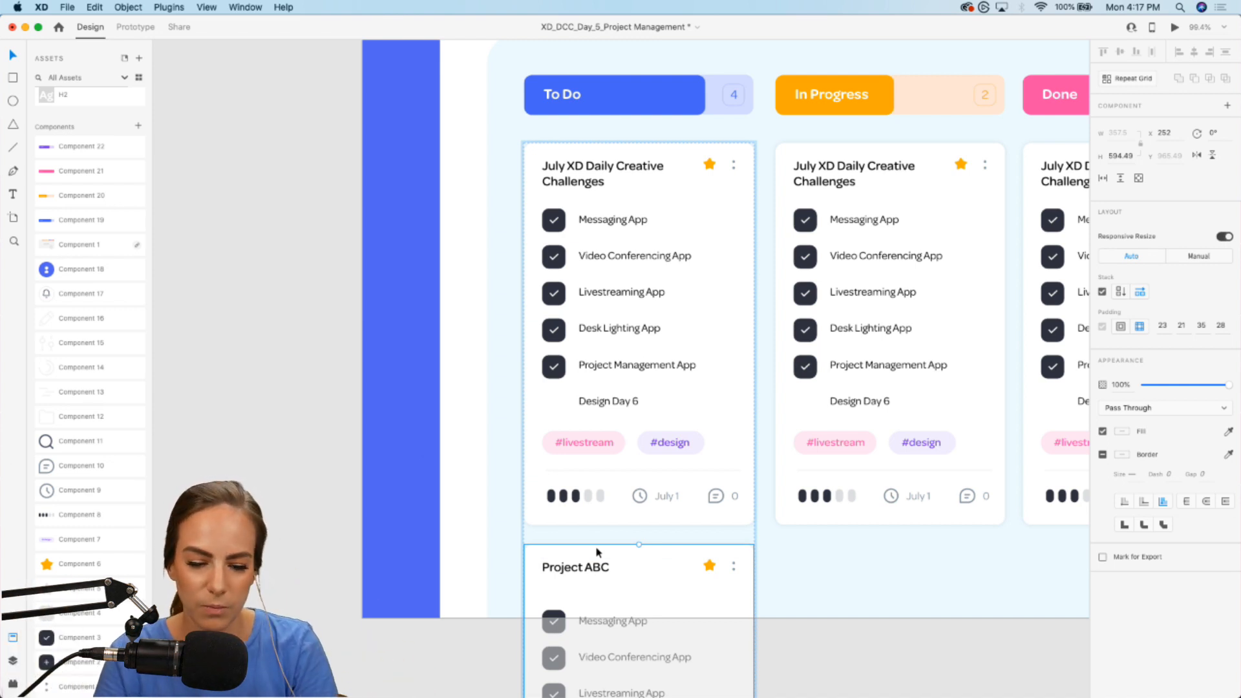
Change the title of the card in the In Progress column to "Project 123".
scroll(726, 584, down, 5)
click(720, 462)
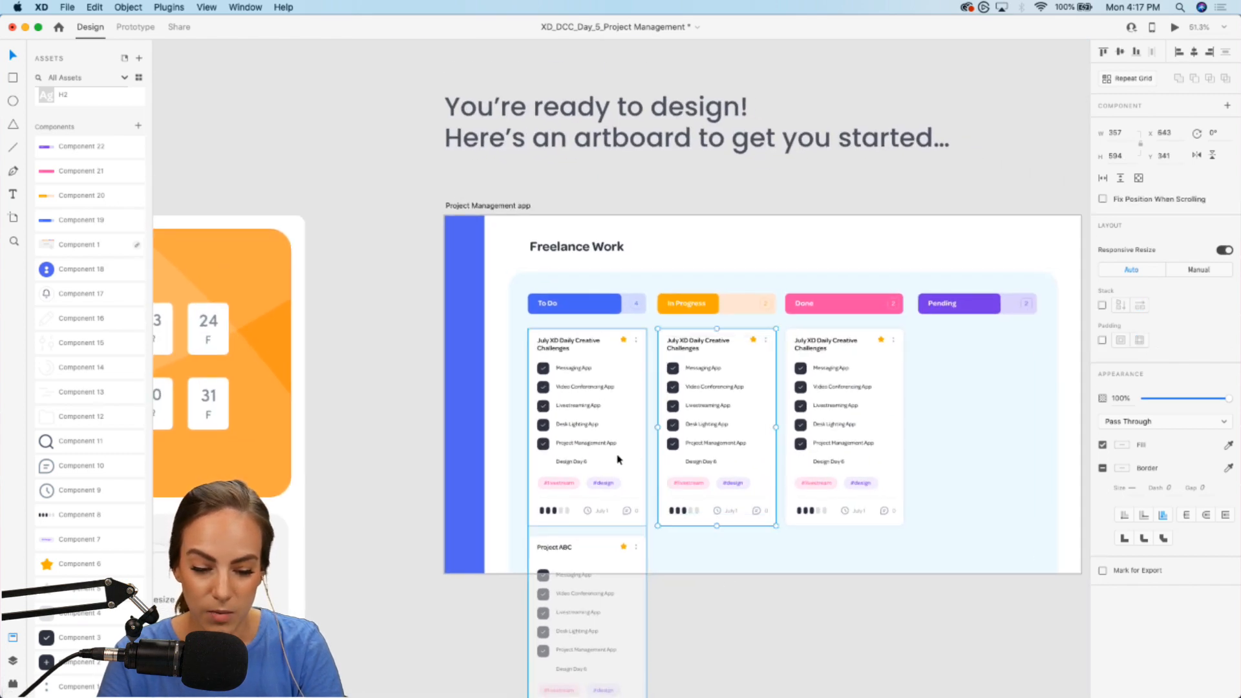
scroll(660, 375, up, 5)
double_click(711, 348)
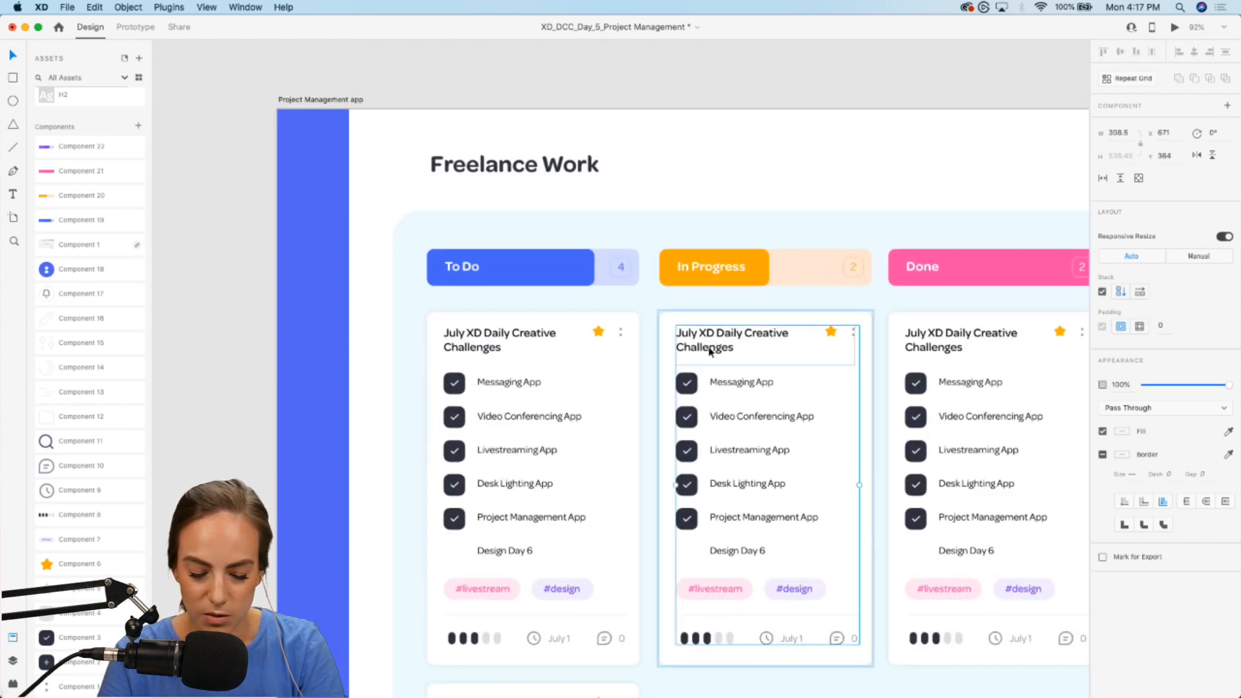
double_click(709, 350)
double_click(699, 347)
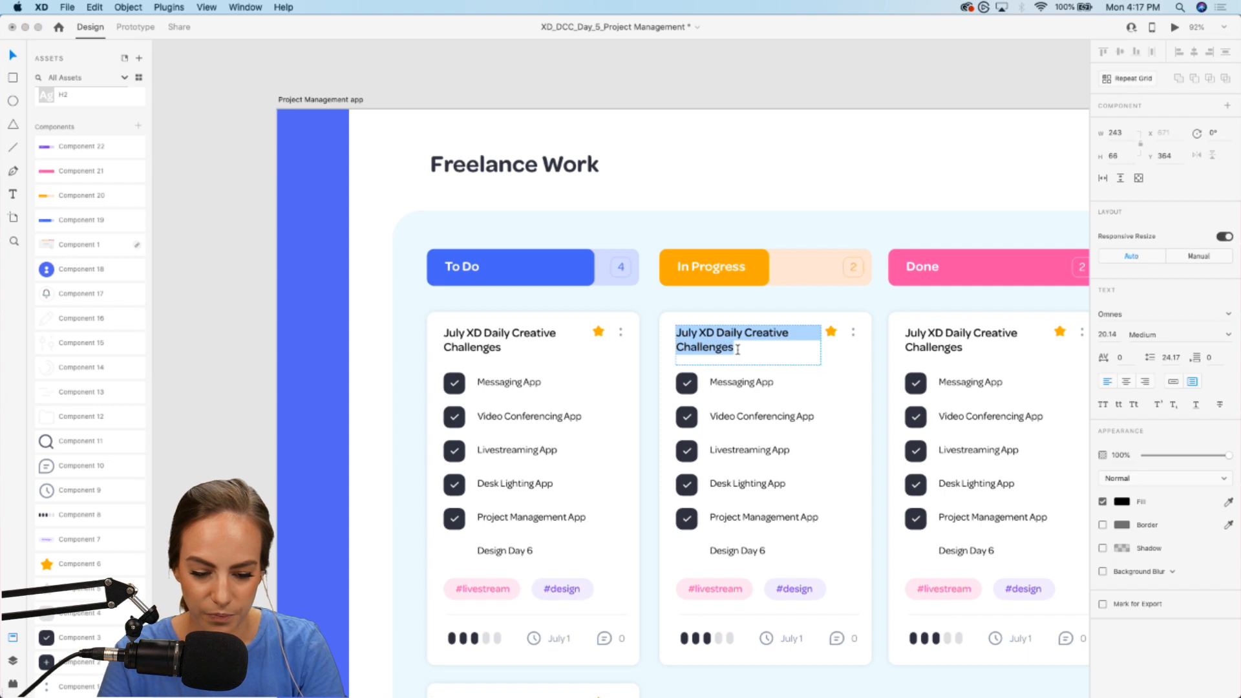
text(Project )
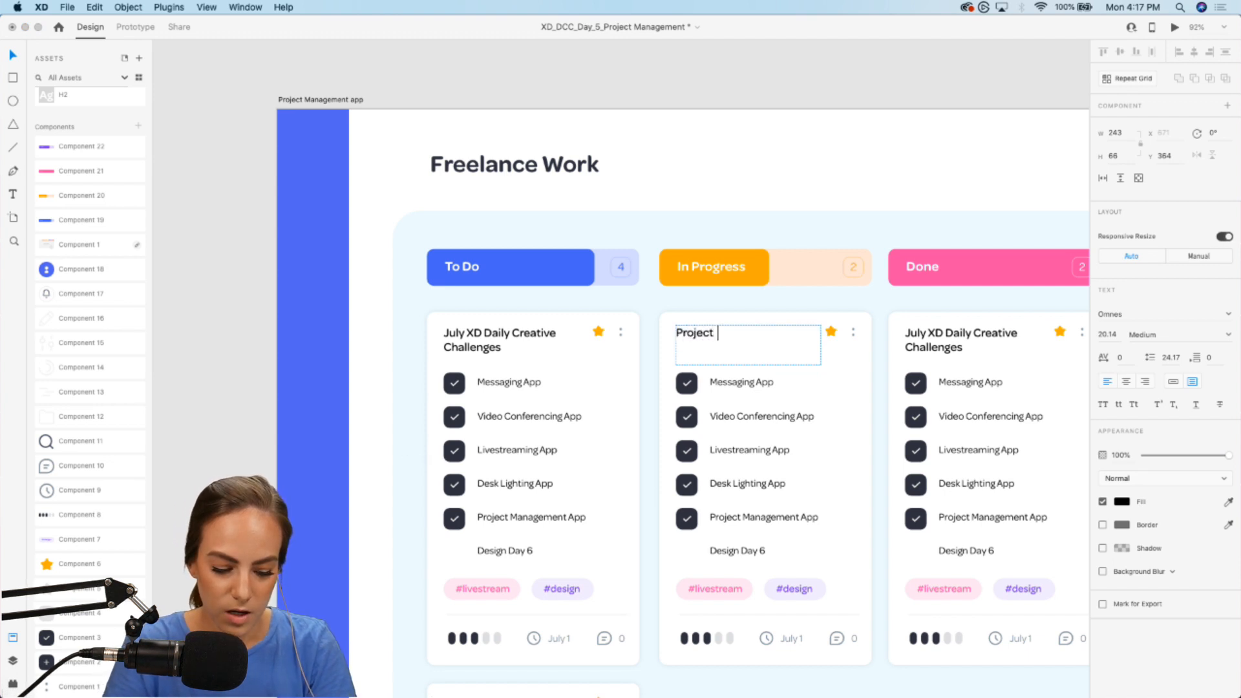
text(123)
Change the title of the card in the Done column to "Project A".
click(934, 355)
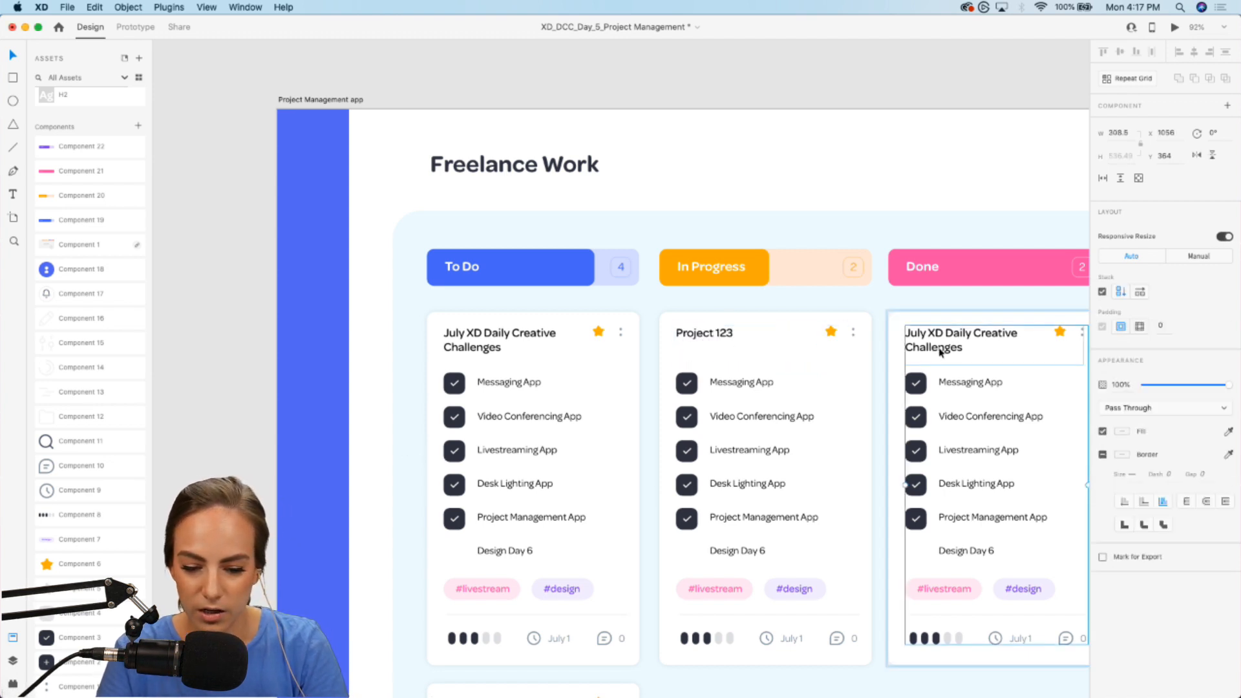
double_click(952, 353)
double_click(951, 352)
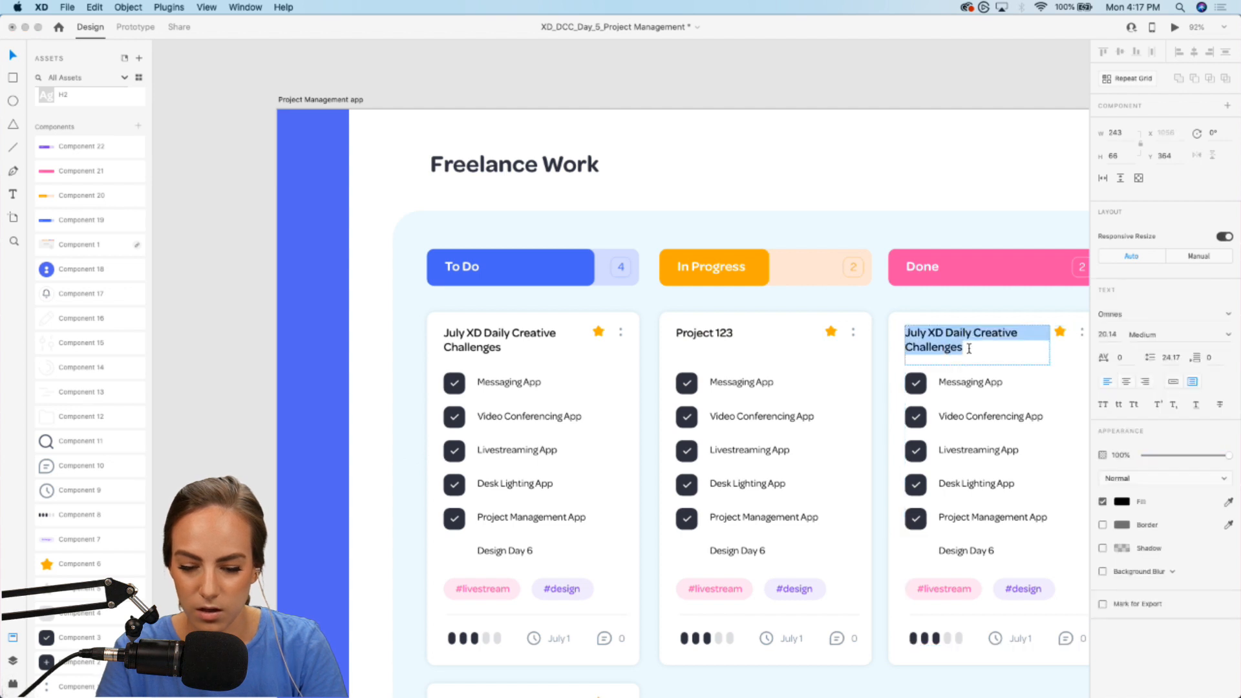
text(Project A)
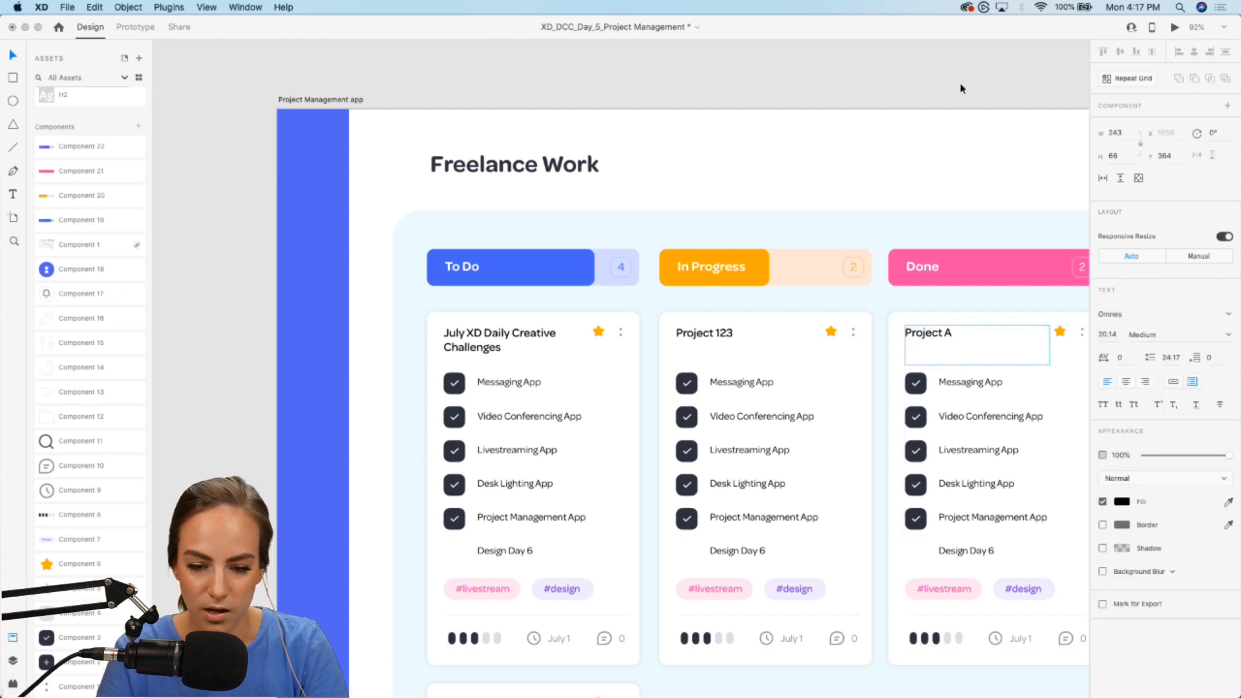
scroll(960, 89, down, 3)
scroll(959, 83, down, 2)
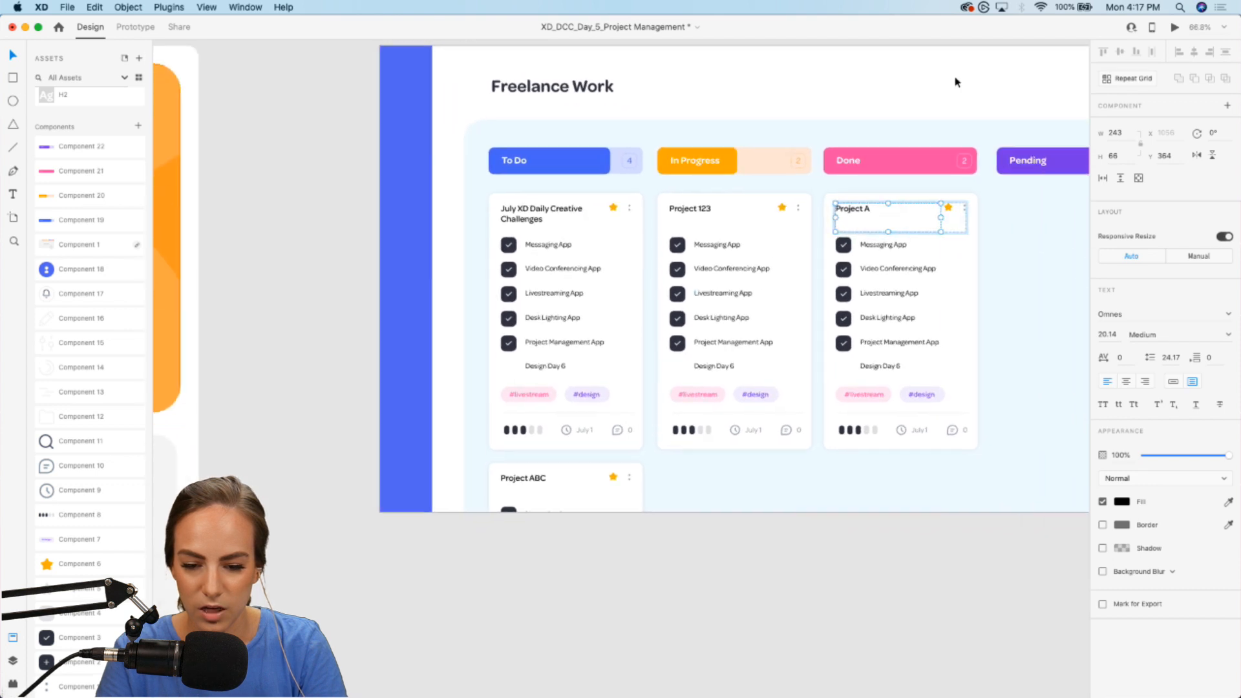
Group the To Do, In Progress and Done cards together and turn on stacking for the group.
click(889, 132)
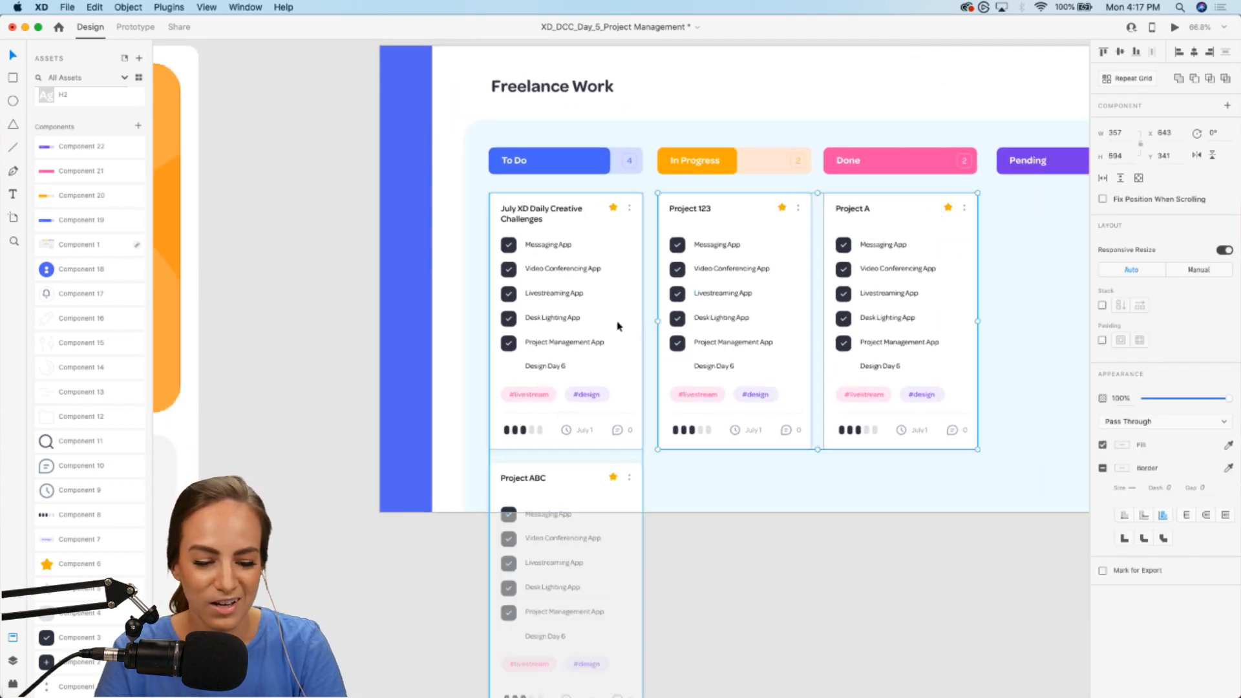
click(601, 327)
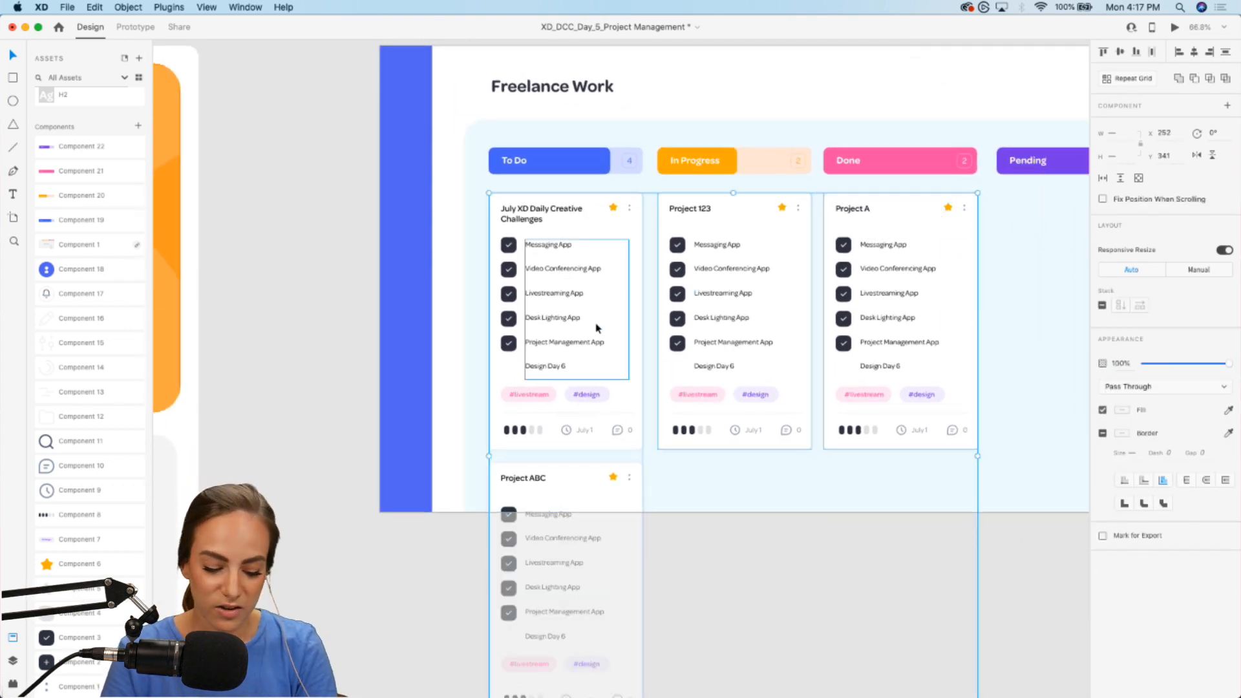
key(super+g)
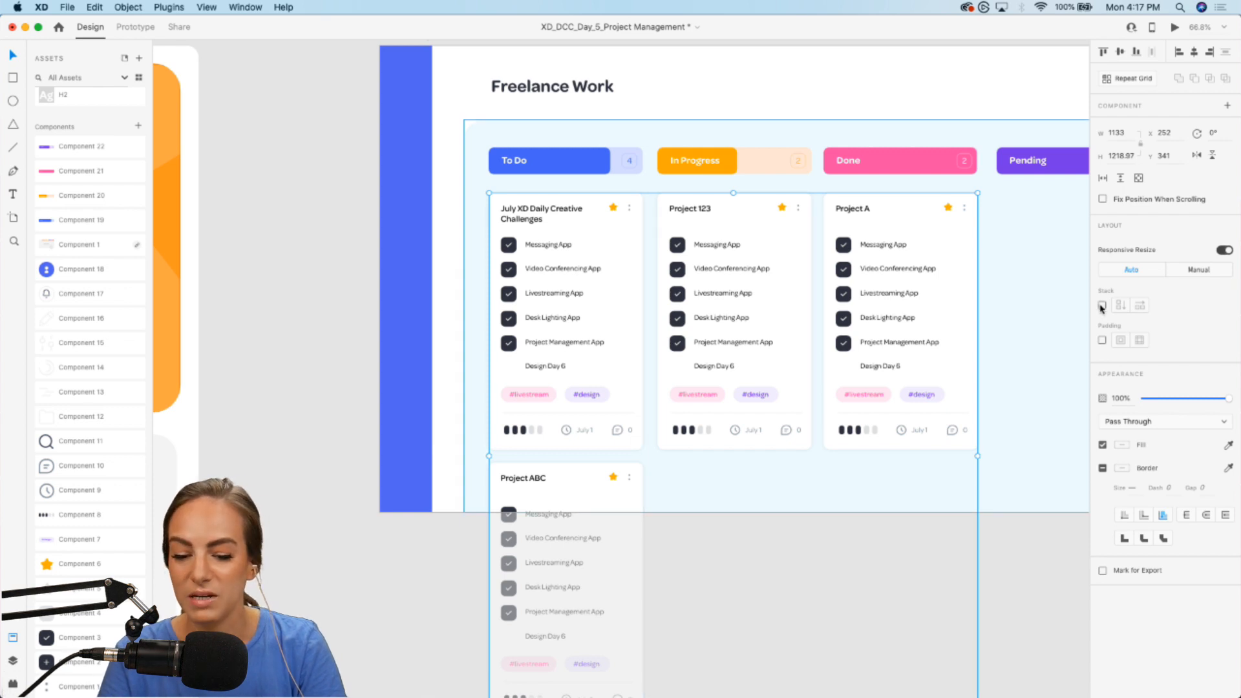
click(1102, 305)
Try moving the Project 123 card to another column within the stack, then return it to the In Progress column.
drag(754, 263, 717, 262)
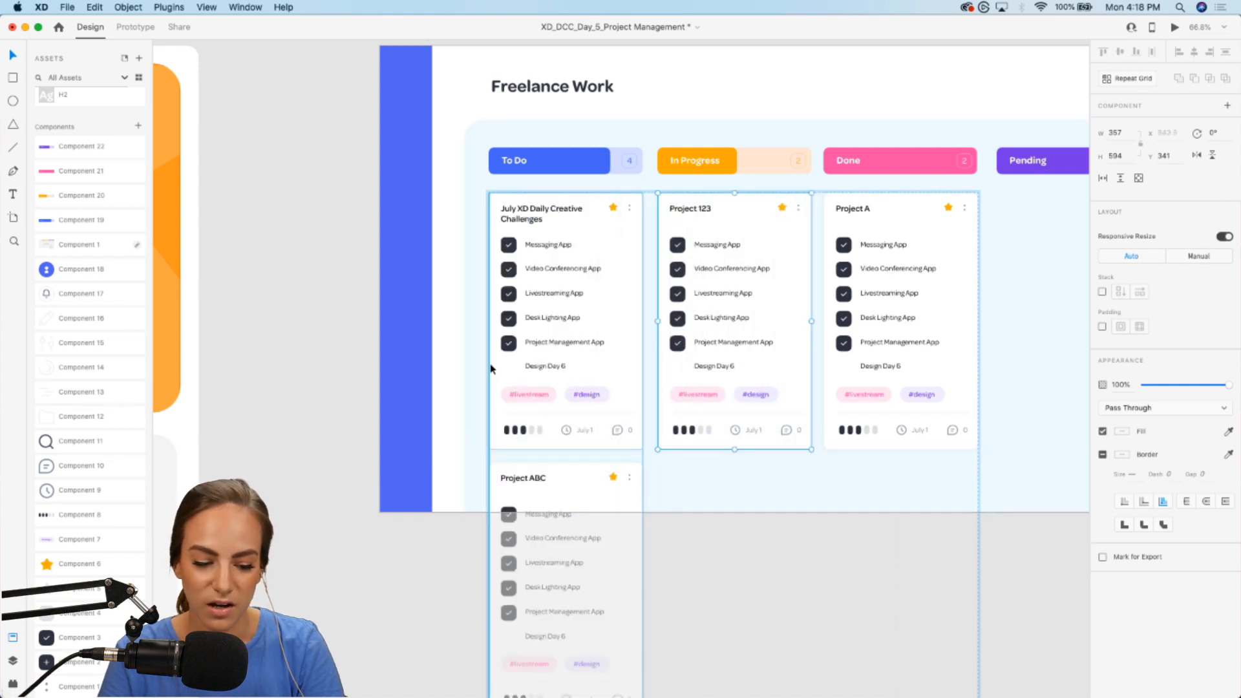
drag(710, 334, 748, 327)
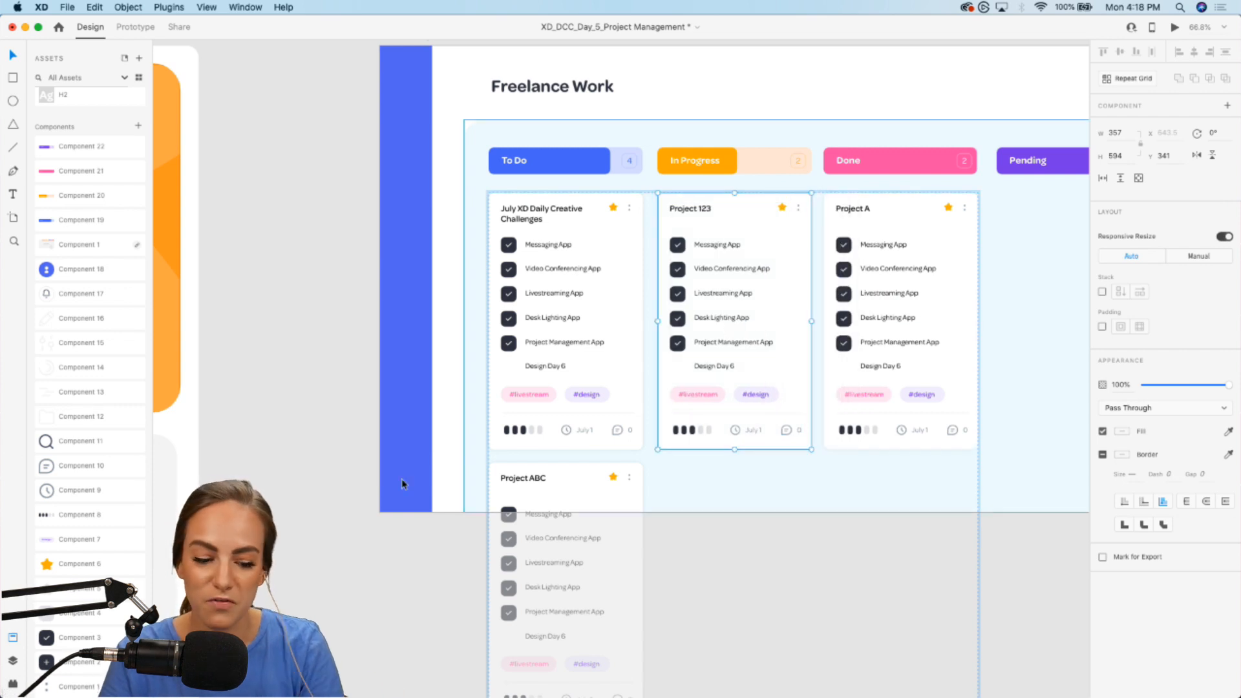
click(294, 572)
Place the pencil, folder, ring, sliders and lines icon components in a vertical column down the blue sidebar.
scroll(294, 572, down, 3)
scroll(311, 407, up, 5)
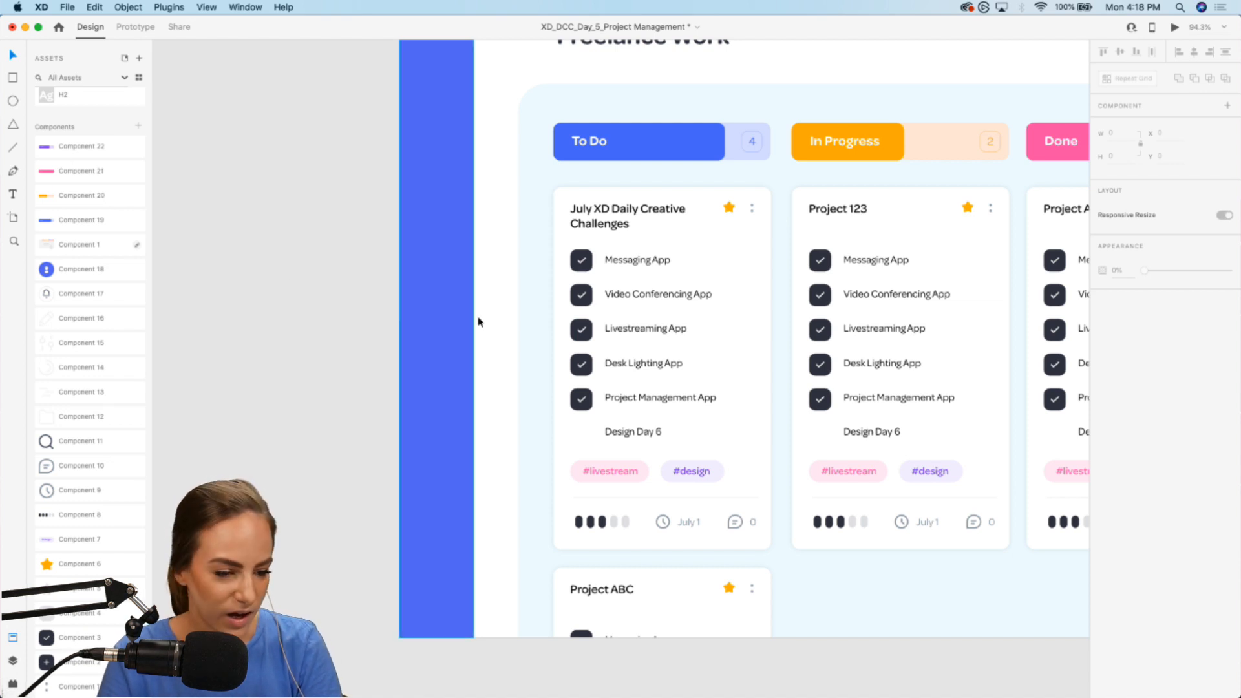
scroll(456, 334, up, 2)
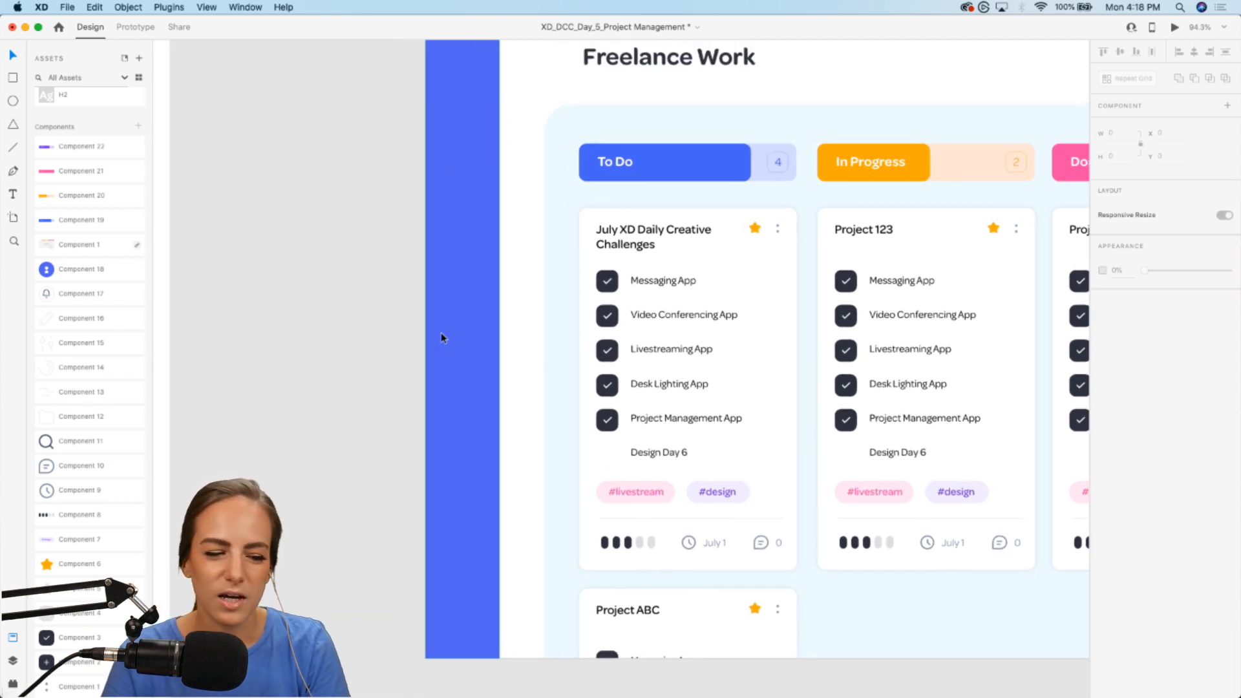
scroll(123, 413, down, 1)
scroll(120, 441, up, 1)
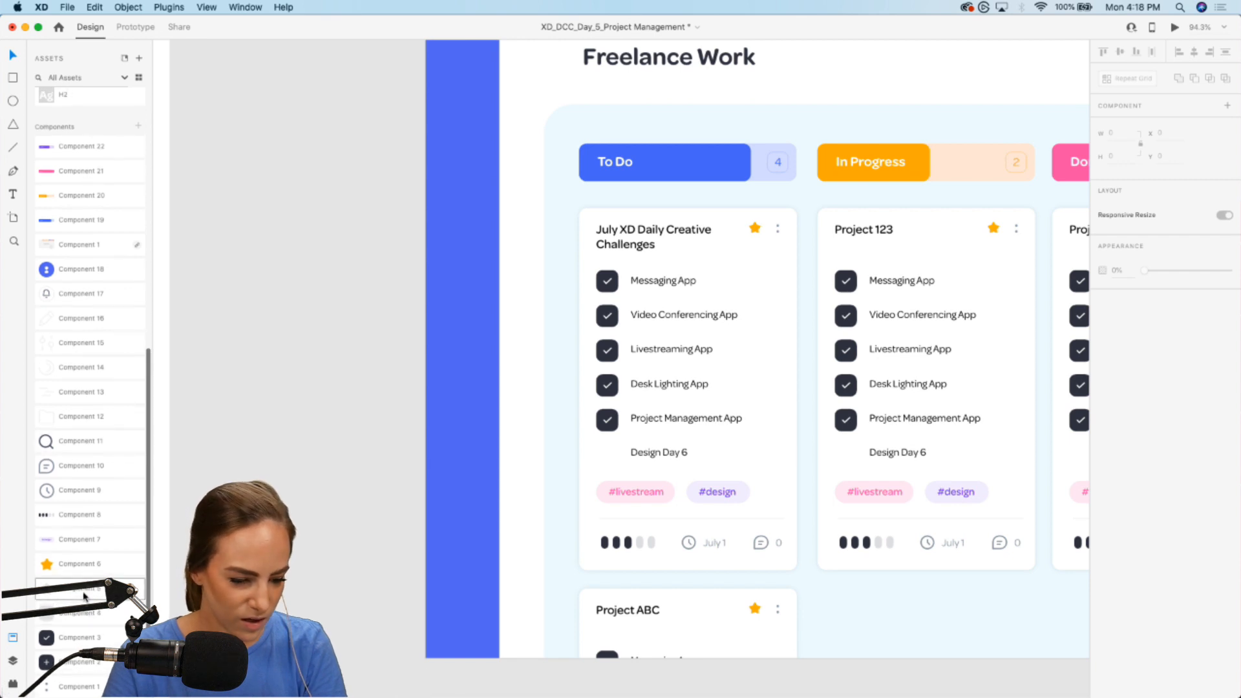
drag(74, 427, 494, 198)
click(289, 363)
scroll(313, 281, up, 2)
drag(129, 366, 494, 266)
drag(143, 345, 489, 338)
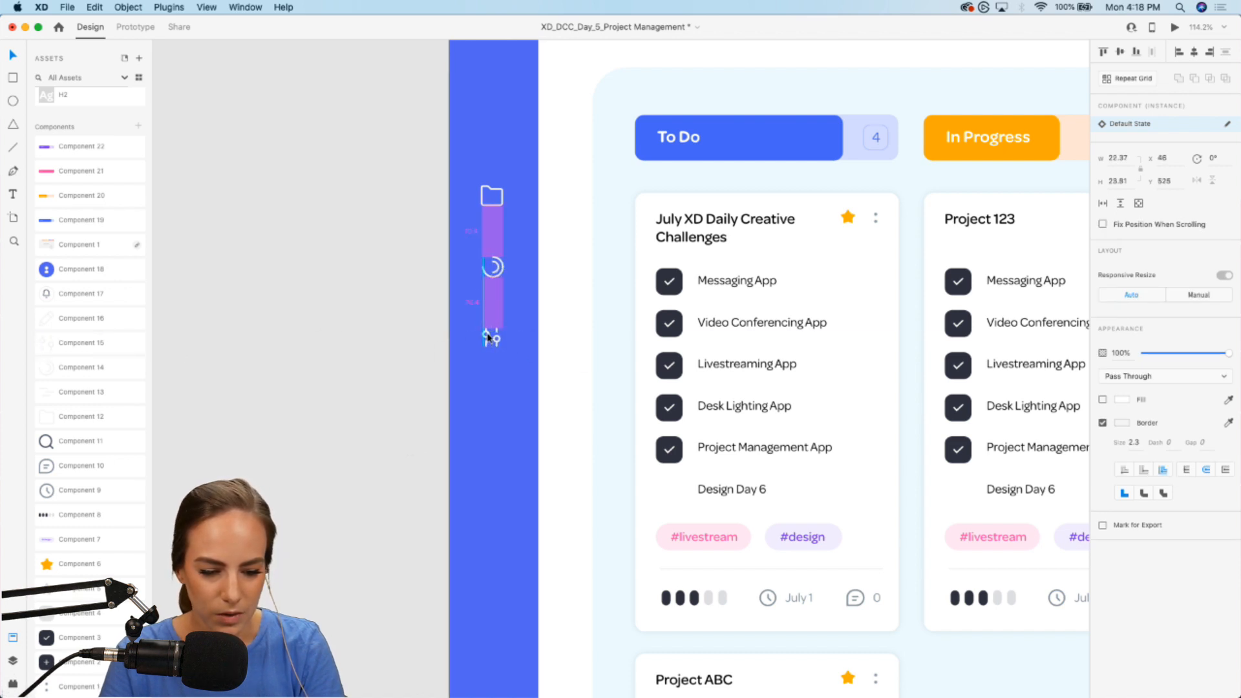
mouse_move(69, 322)
mouse_down()
mouse_move(481, 137)
mouse_move(495, 119)
mouse_up()
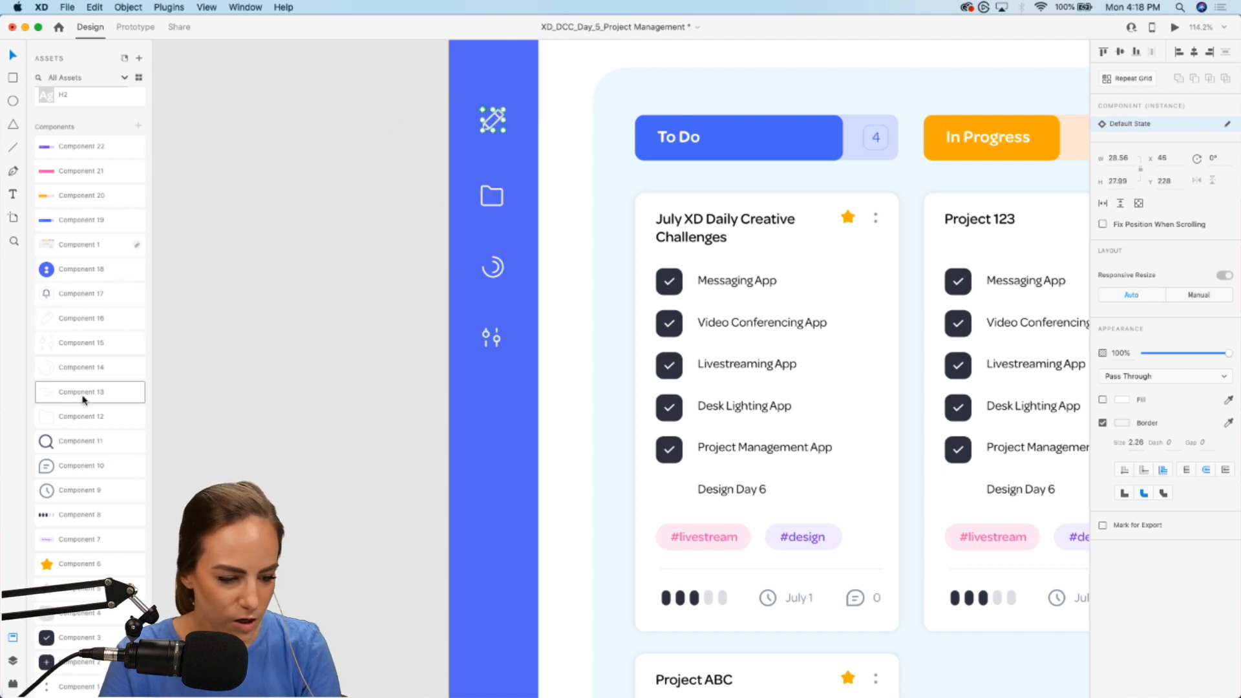
drag(84, 397, 494, 409)
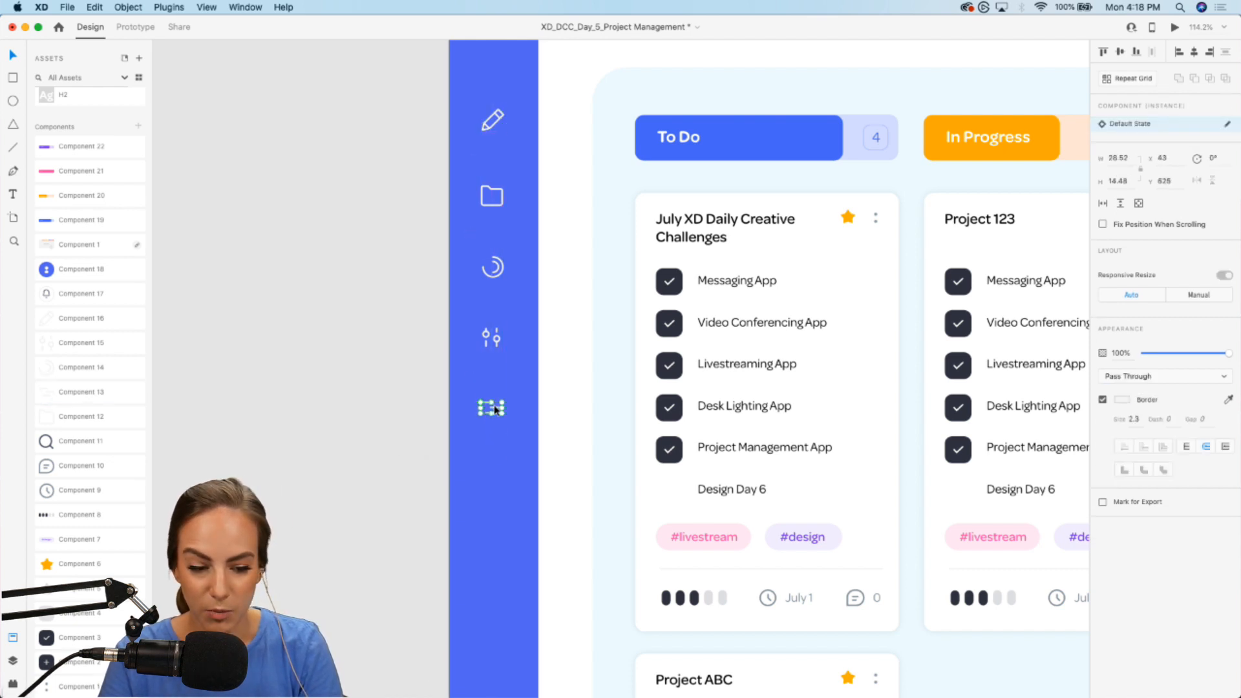
Draw a rectangle of about 121 by 93 across the full width of the sidebar, over the pencil icon.
scroll(454, 426, down, 3)
scroll(90, 258, up, 5)
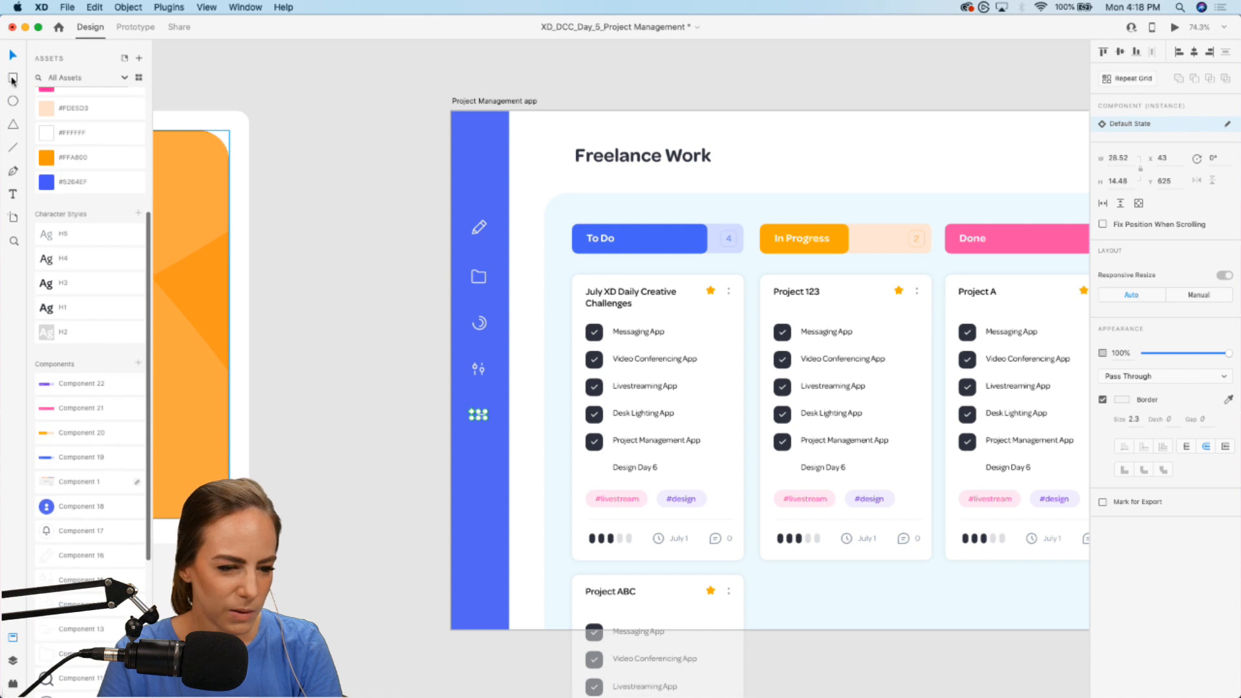
click(12, 79)
drag(452, 209, 510, 250)
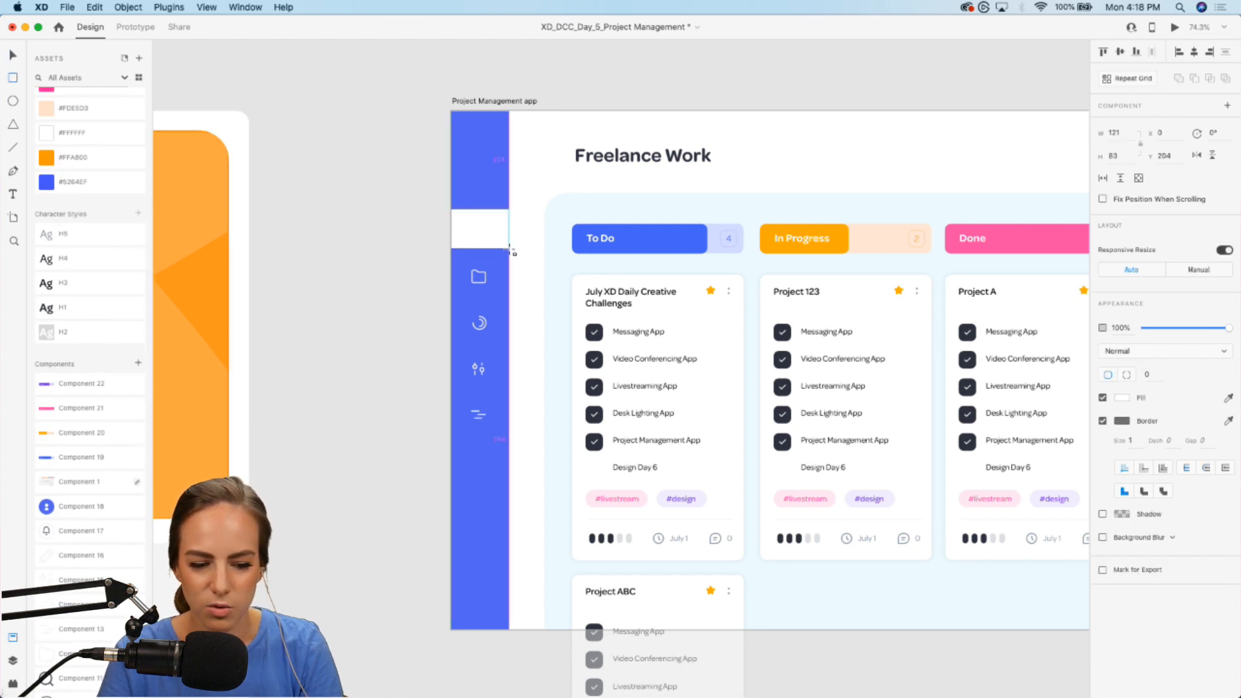
Fill the sidebar rectangle with the saved dark blue, remove its border and send it behind the pencil icon.
scroll(82, 243, up, 4)
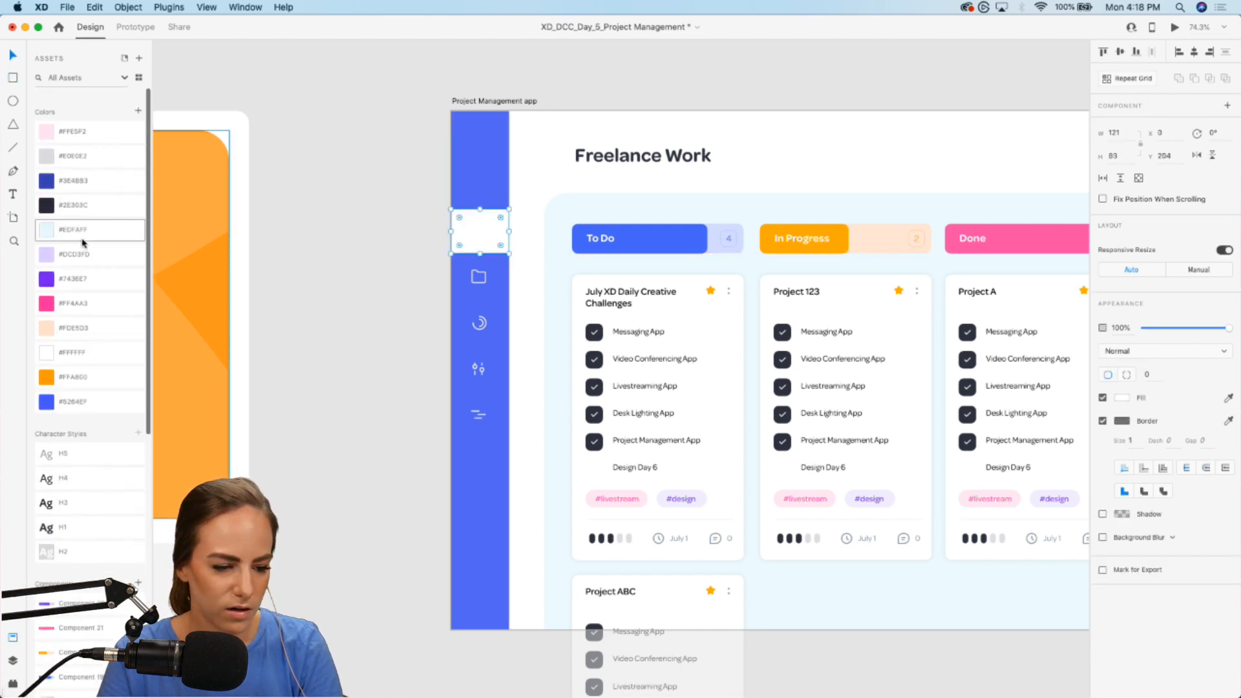
click(83, 178)
click(1103, 420)
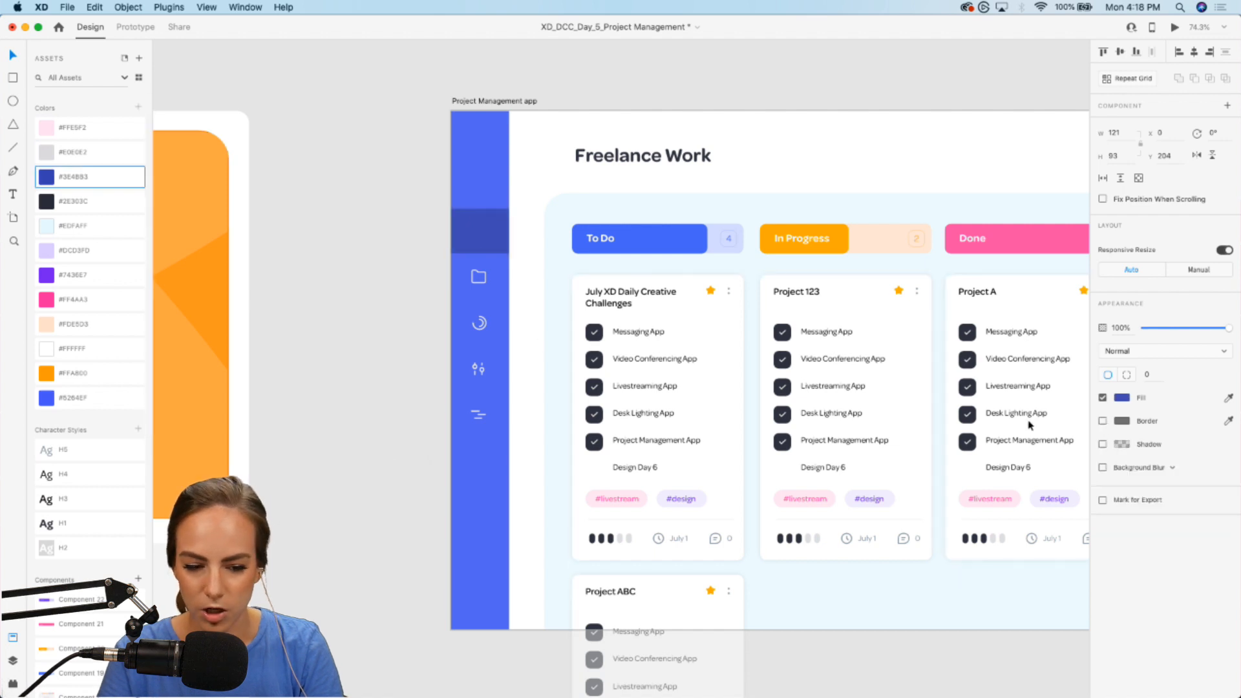
key(super+bracketleft)
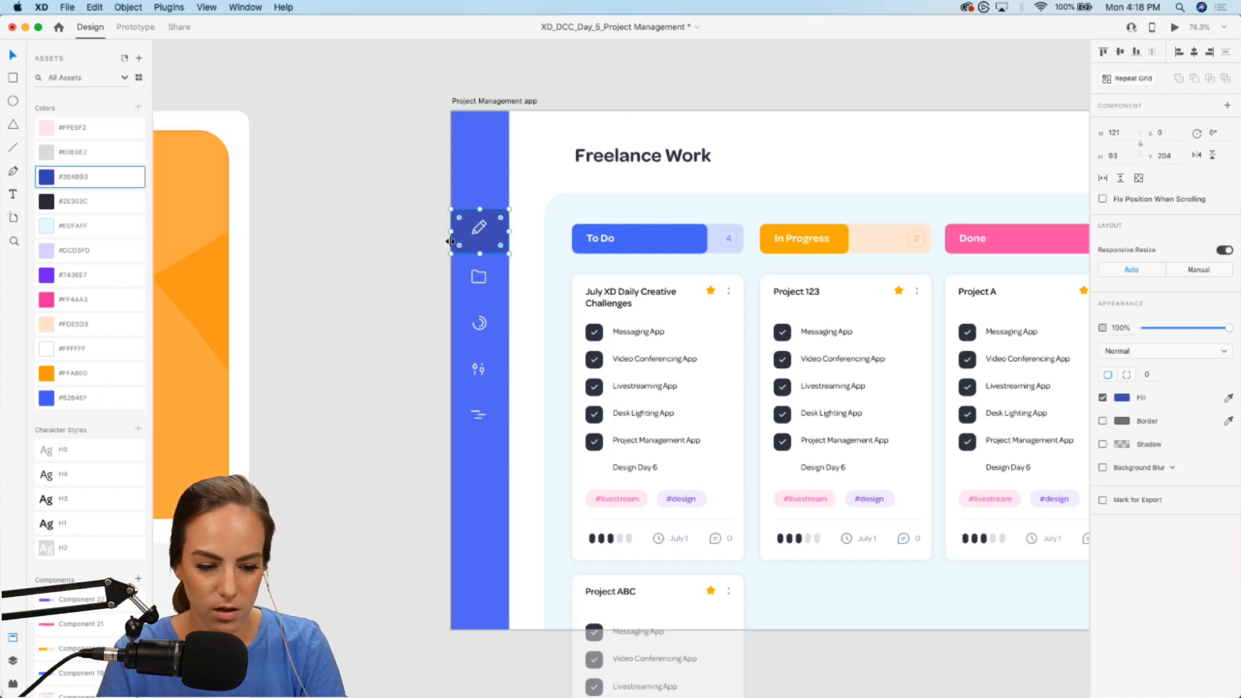
Select the dark blue highlight with all the sidebar icons and move them down to a Y position of 266.
scroll(451, 241, up, 3)
drag(499, 254, 506, 474)
scroll(499, 248, down, 3)
shift+click(507, 480)
drag(510, 226, 510, 261)
scroll(446, 271, up, 3)
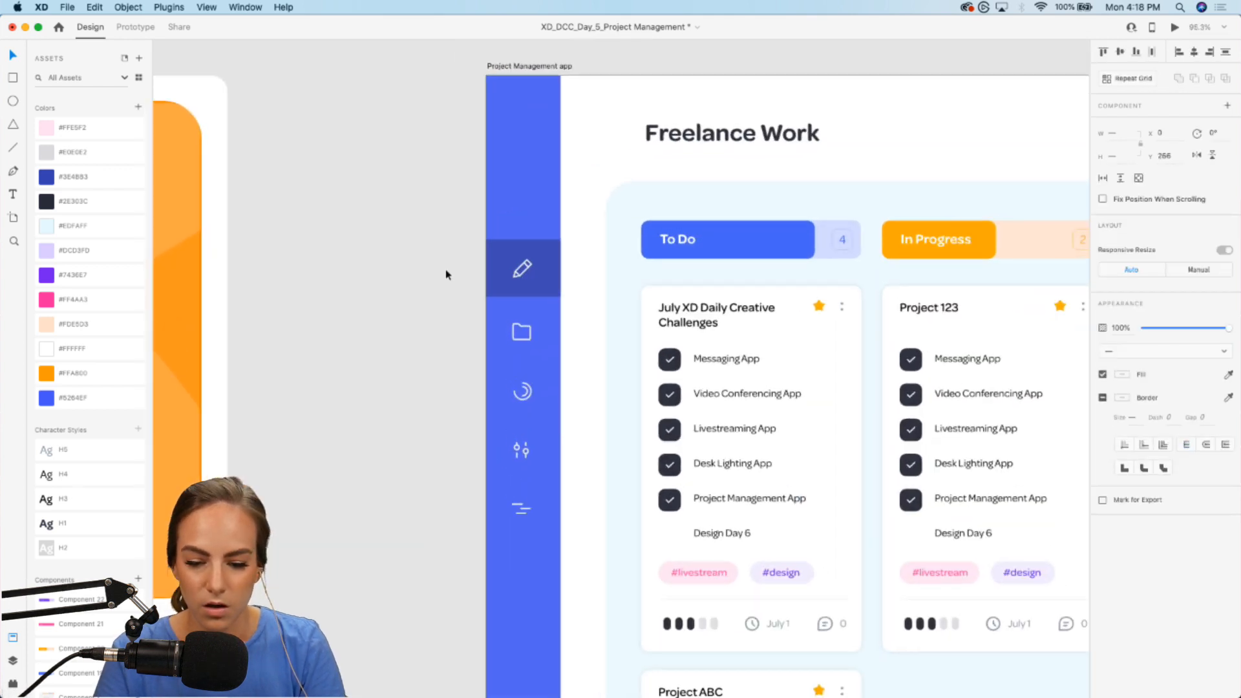
Group the sidebar icons and highlight as a vertical stack and try moving the highlighted pencil item within it.
key(super+g)
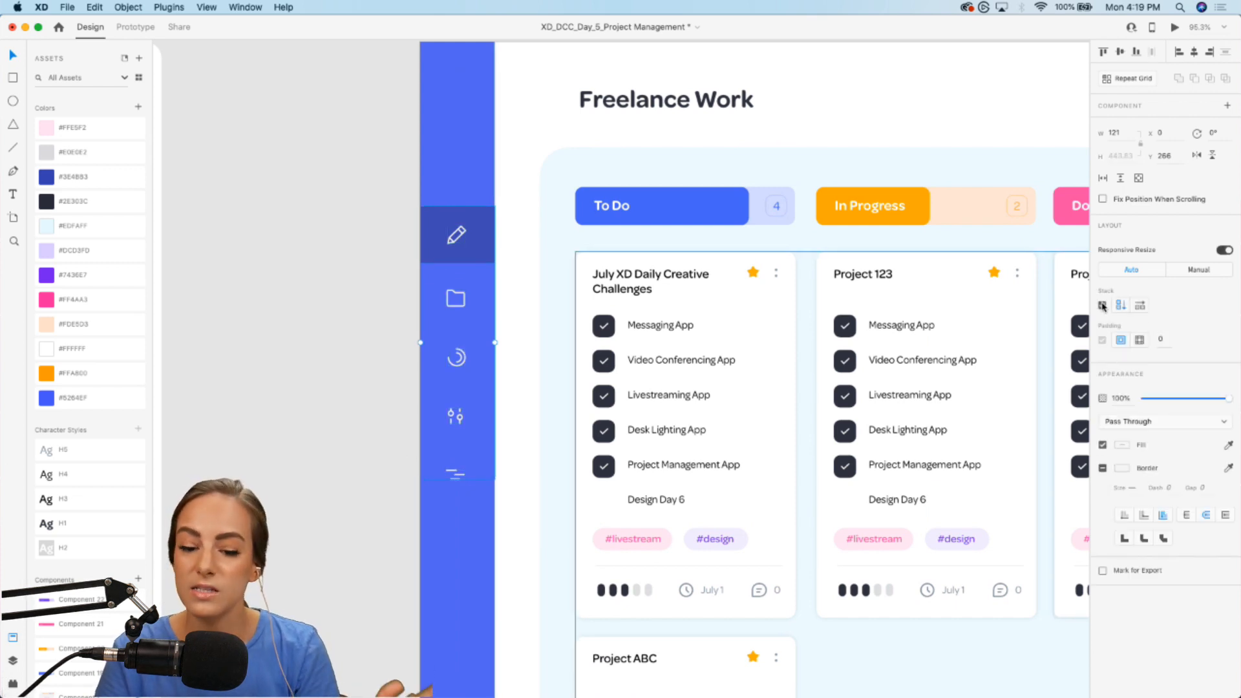
click(1103, 307)
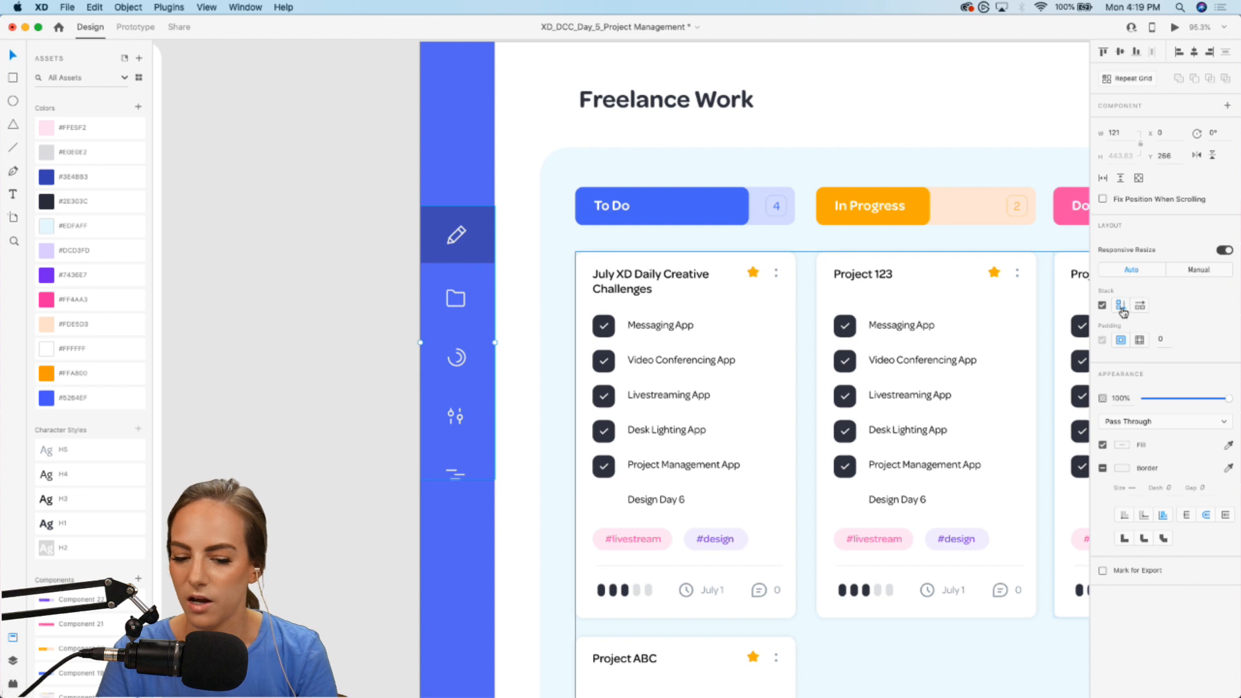
double_click(441, 245)
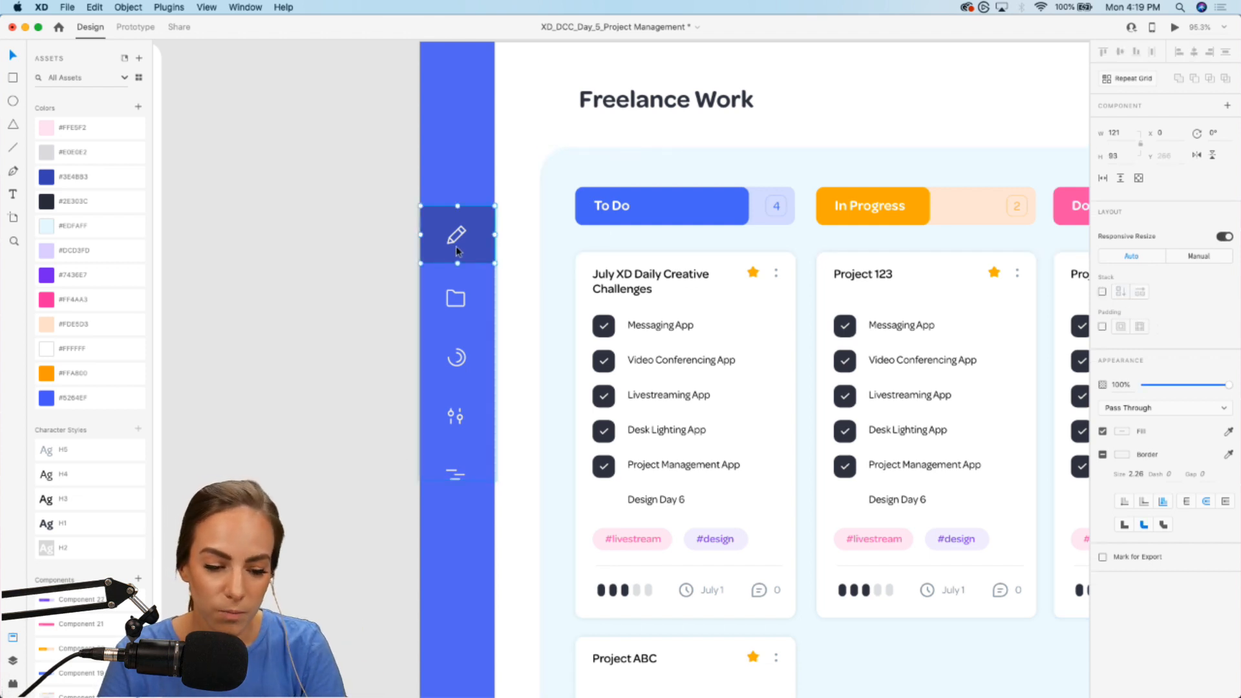
mouse_move(467, 245)
mouse_down()
mouse_move(467, 422)
mouse_move(466, 218)
mouse_up()
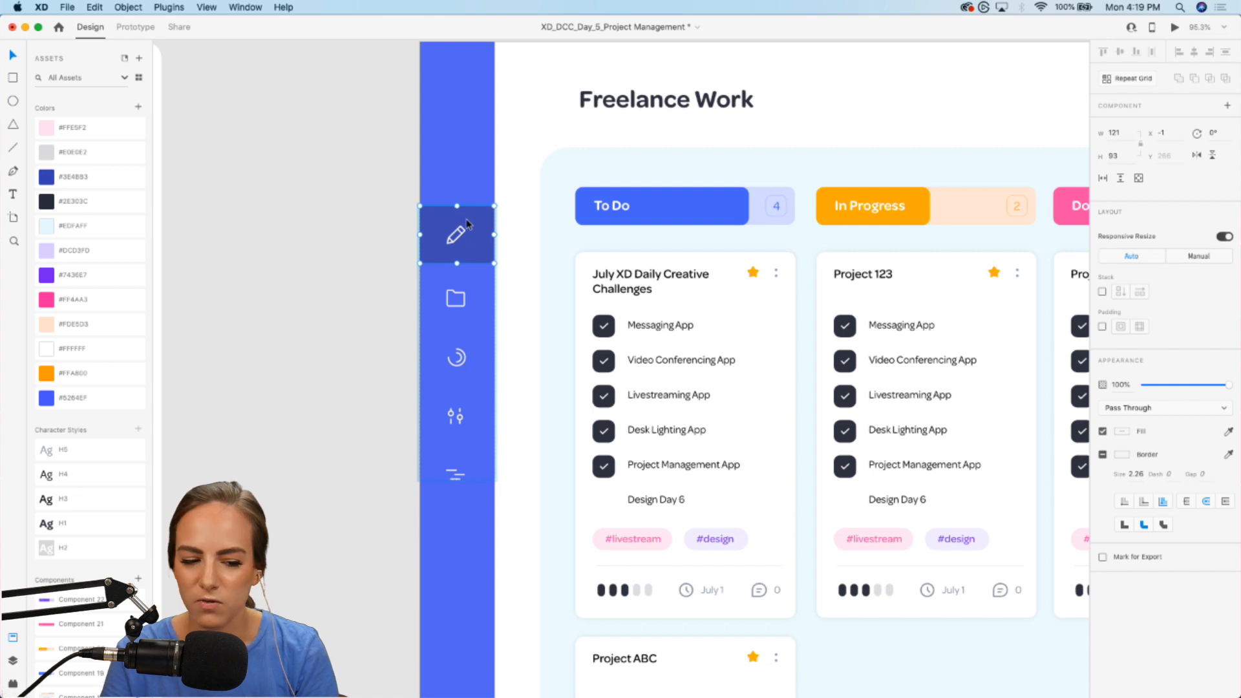
click(356, 290)
Examine the finished reference design on the "Project Management app – 1" artboard.
scroll(357, 291, down, 5)
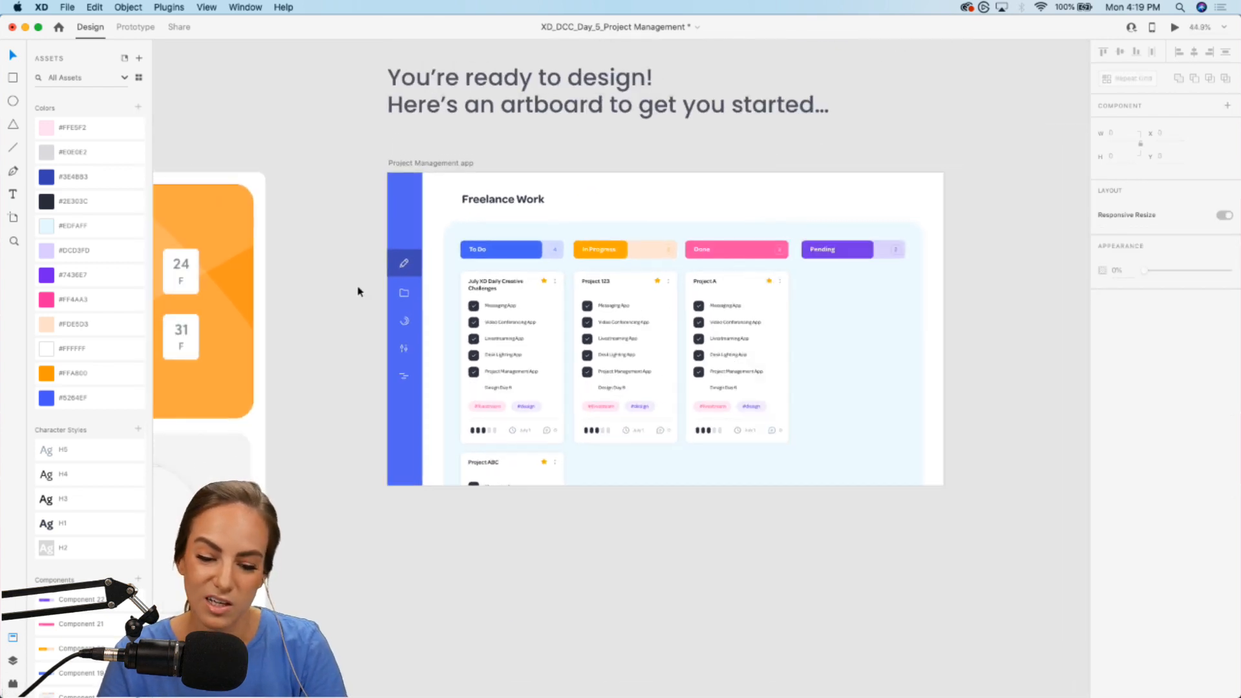
scroll(359, 291, down, 1)
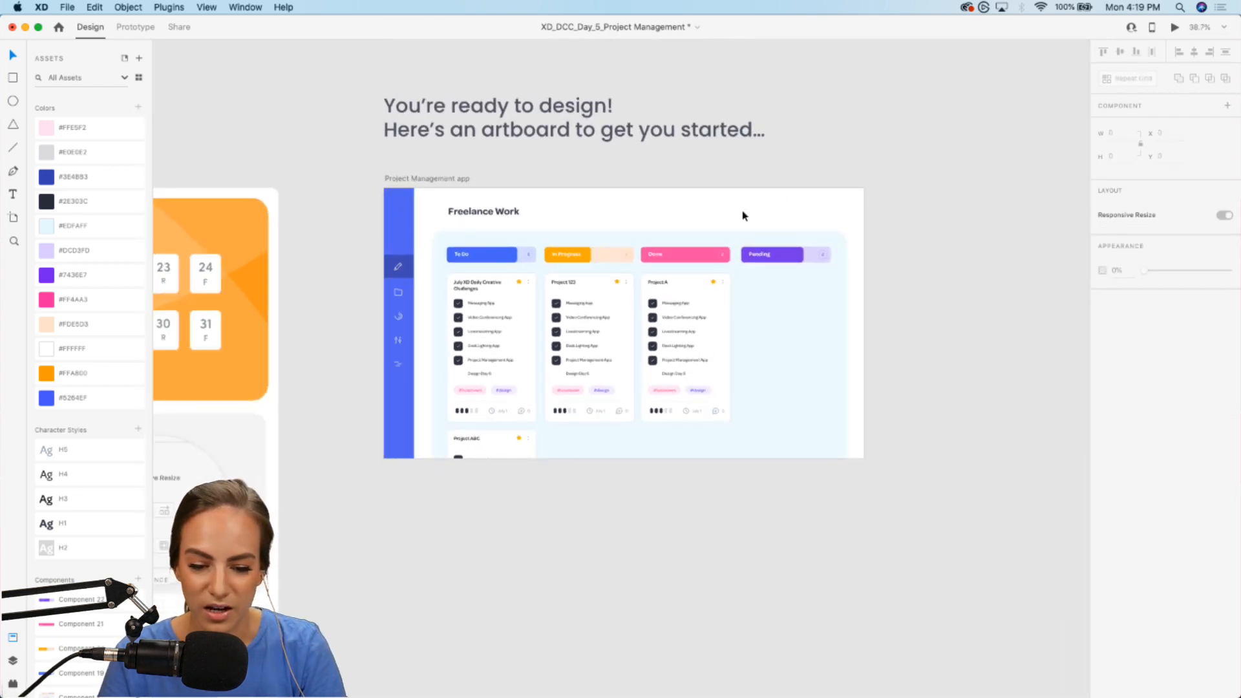
scroll(764, 222, right, 10)
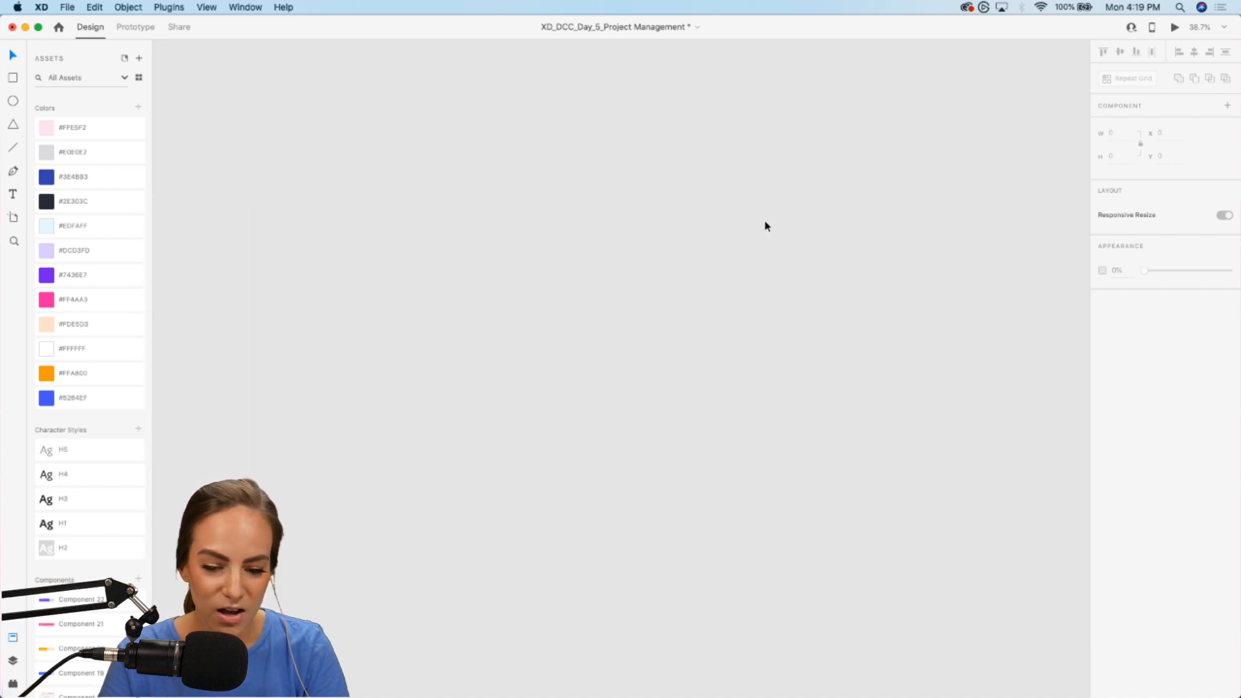
scroll(740, 186, up, 3)
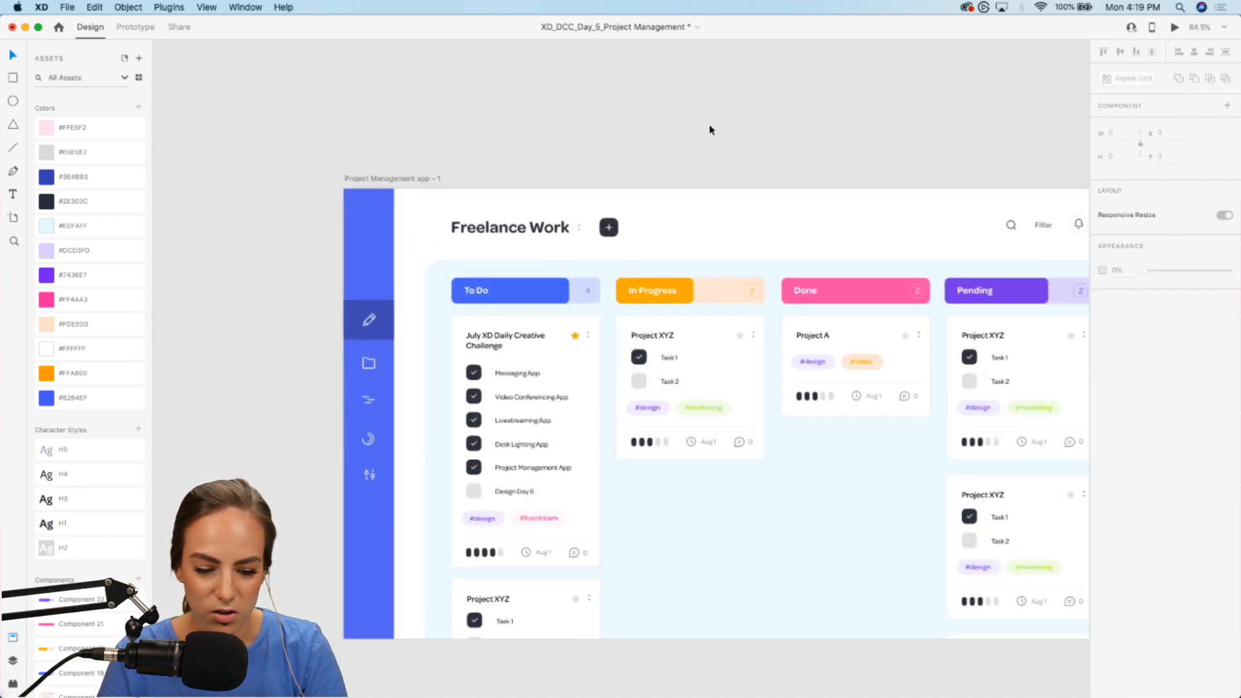
Review the finished board on the "Project Management app – 1" artboard and save the document.
scroll(709, 127, up, 3)
scroll(711, 128, down, 3)
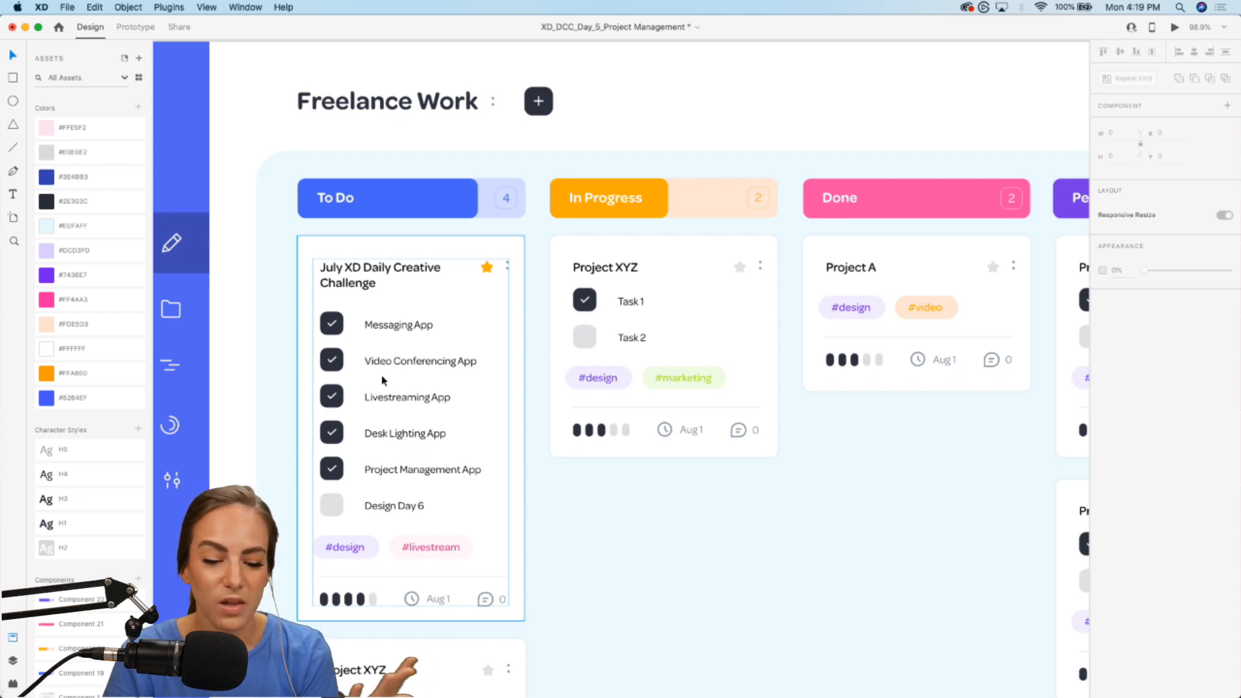
scroll(382, 375, down, 3)
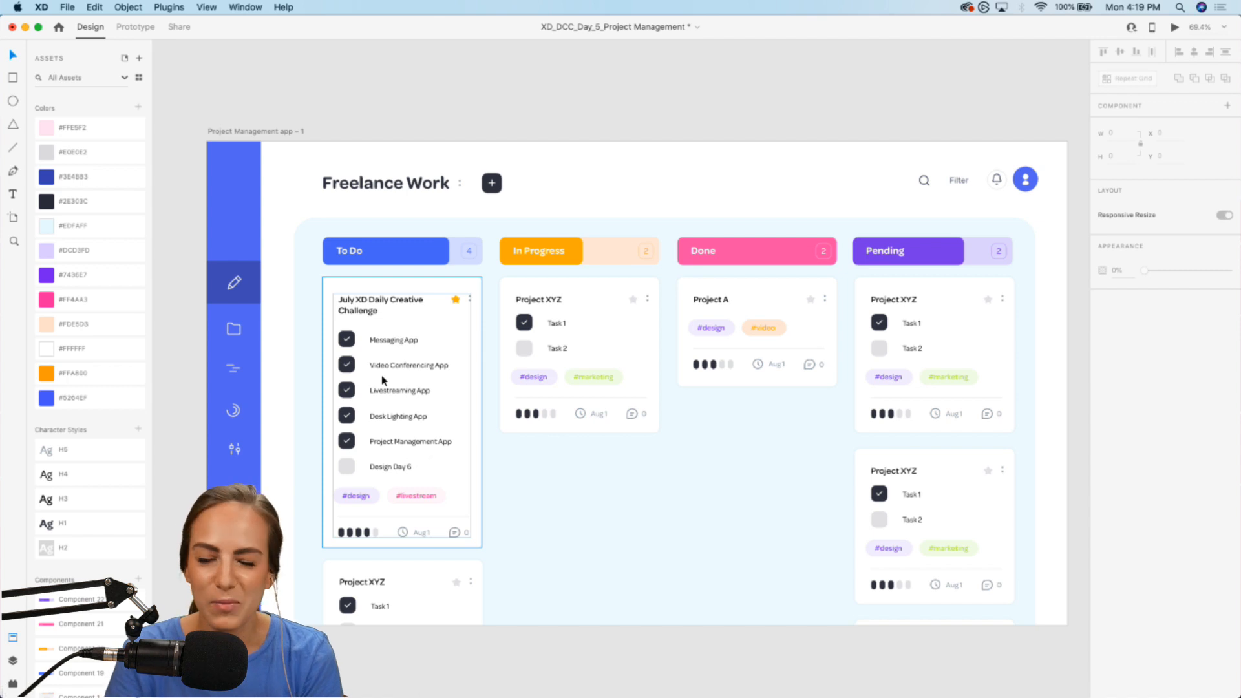
scroll(382, 380, down, 3)
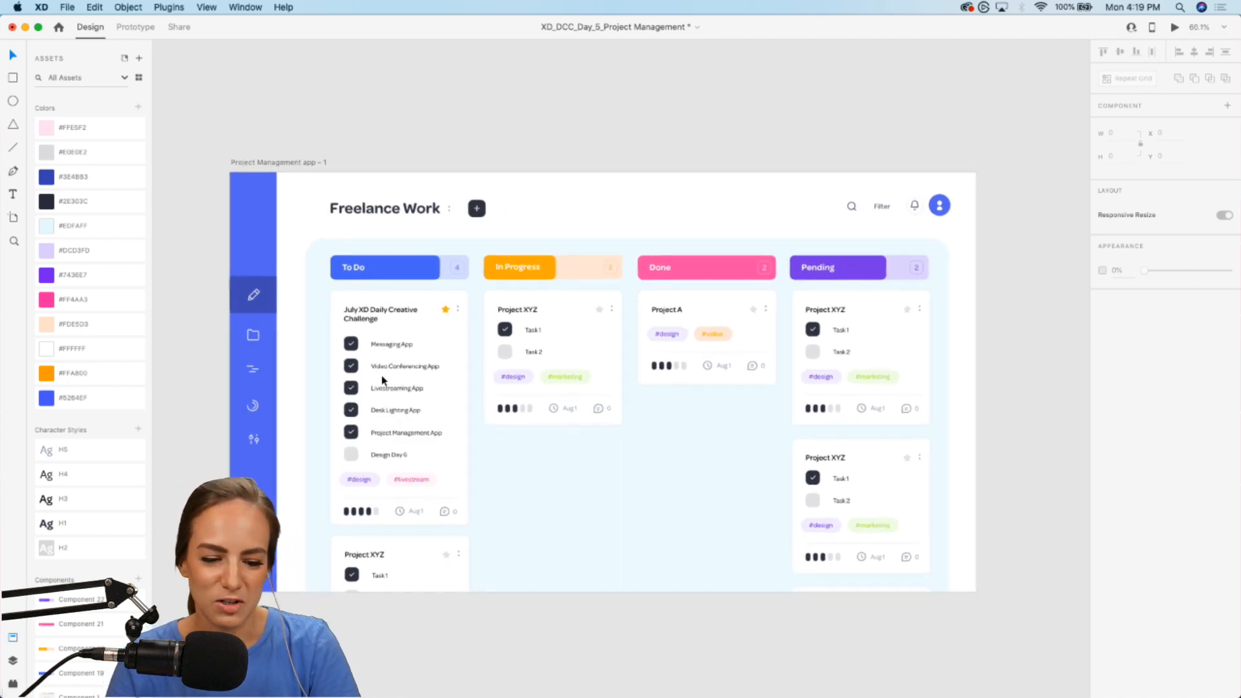
scroll(382, 380, left, 2)
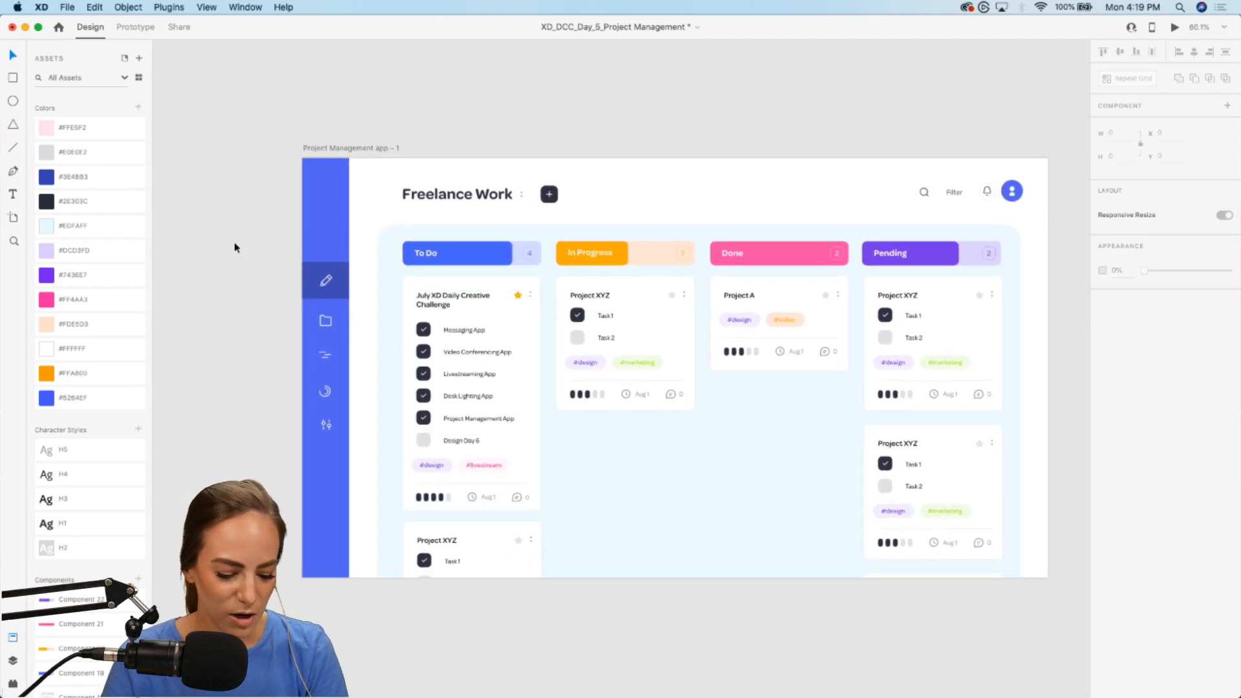
key(super+s)
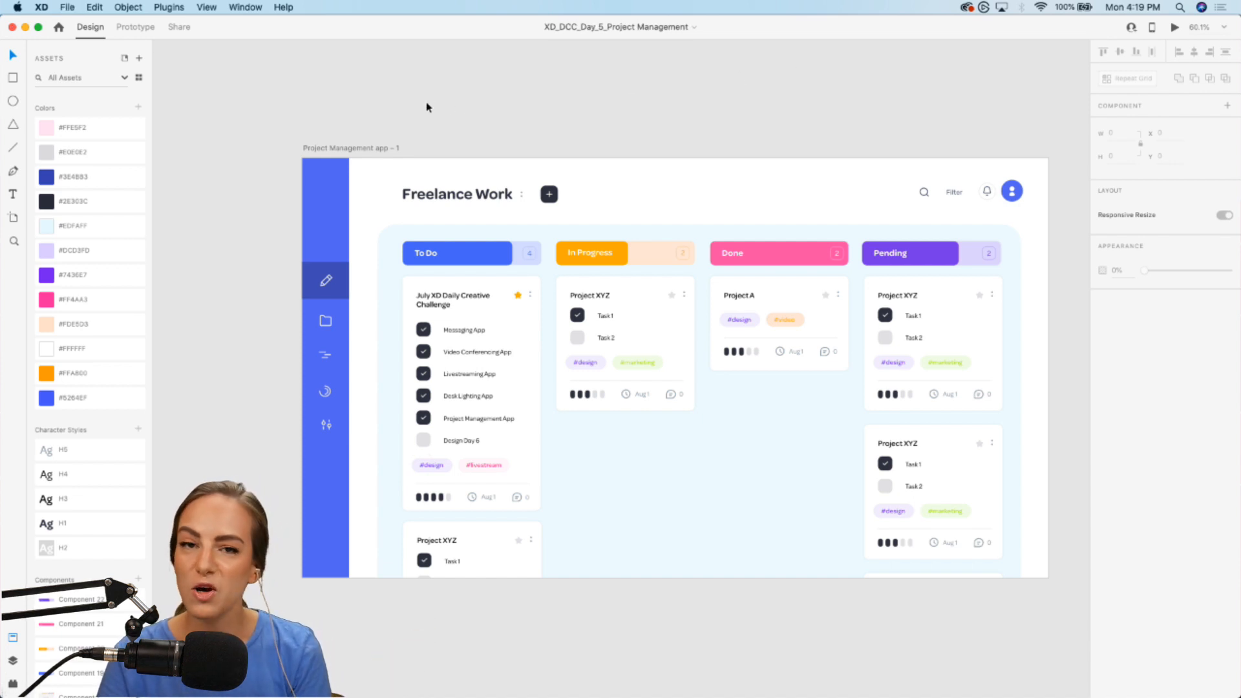
Preview the "Project Management app – 1" artboard and close the preview.
click(344, 149)
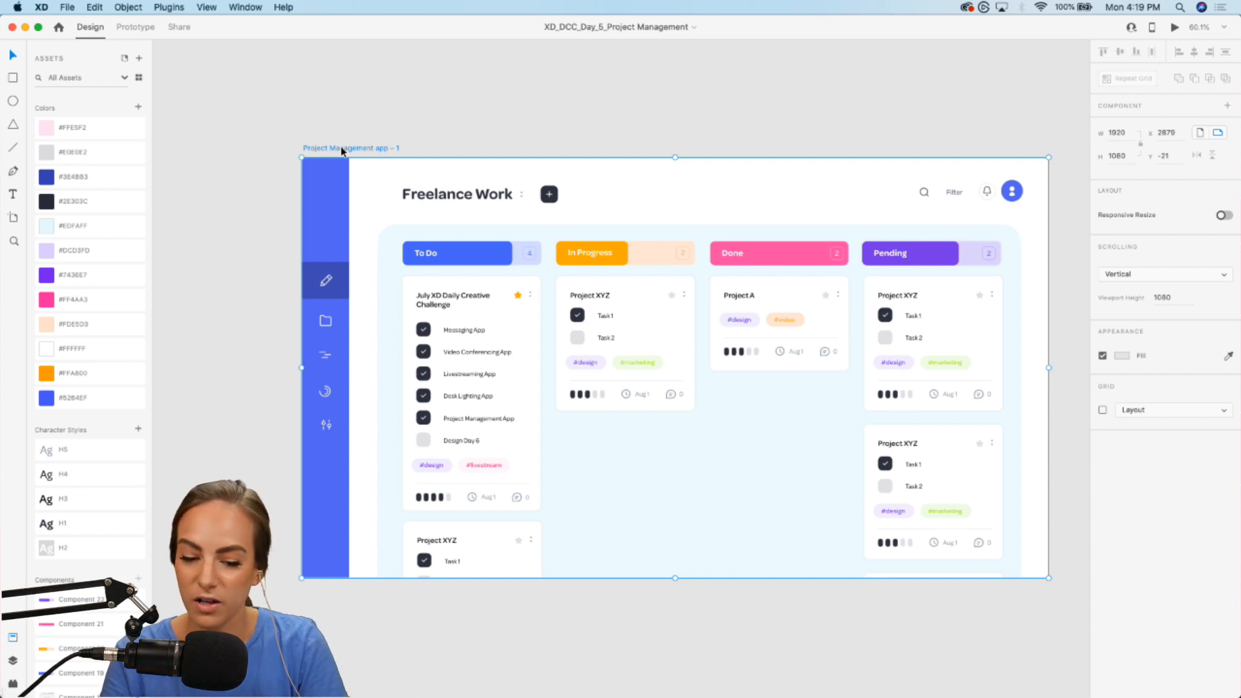
click(1175, 28)
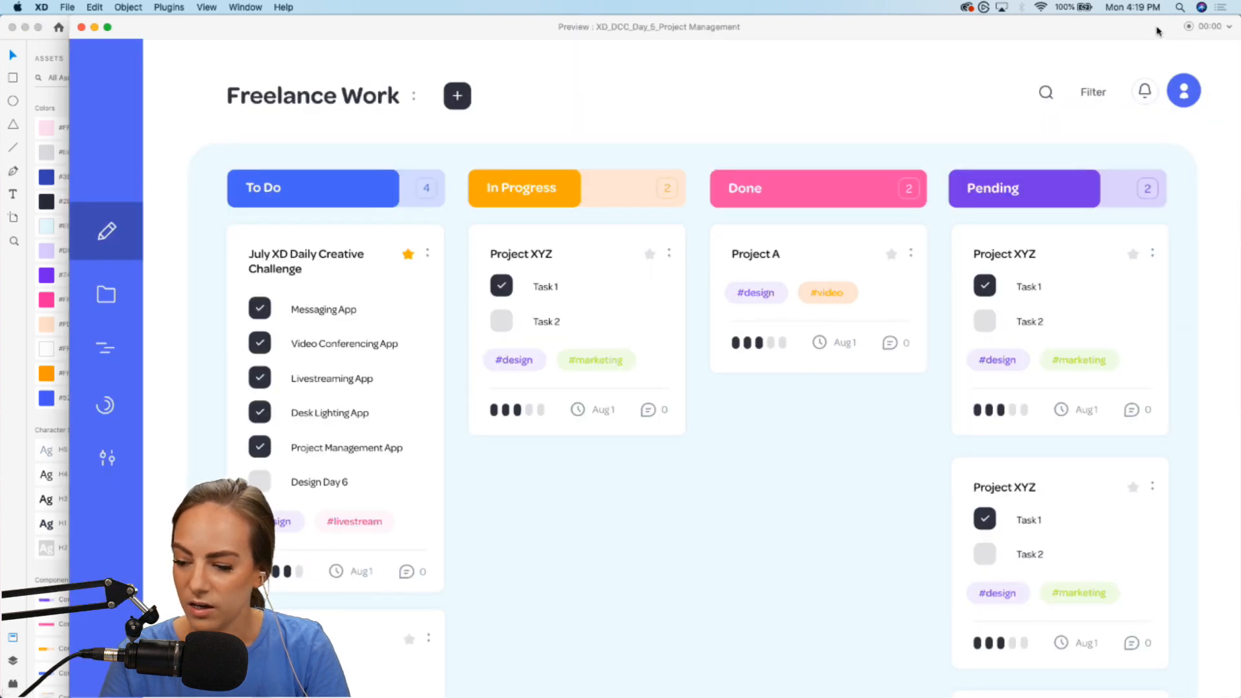
drag(1157, 29, 1140, 29)
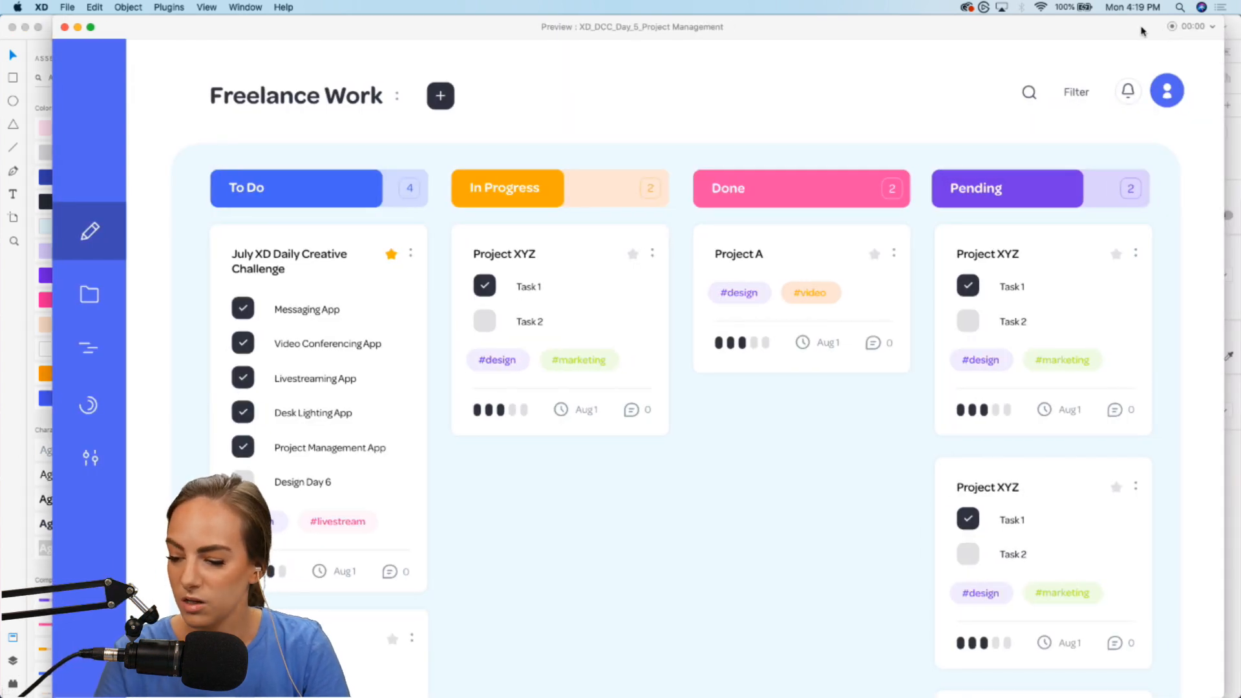
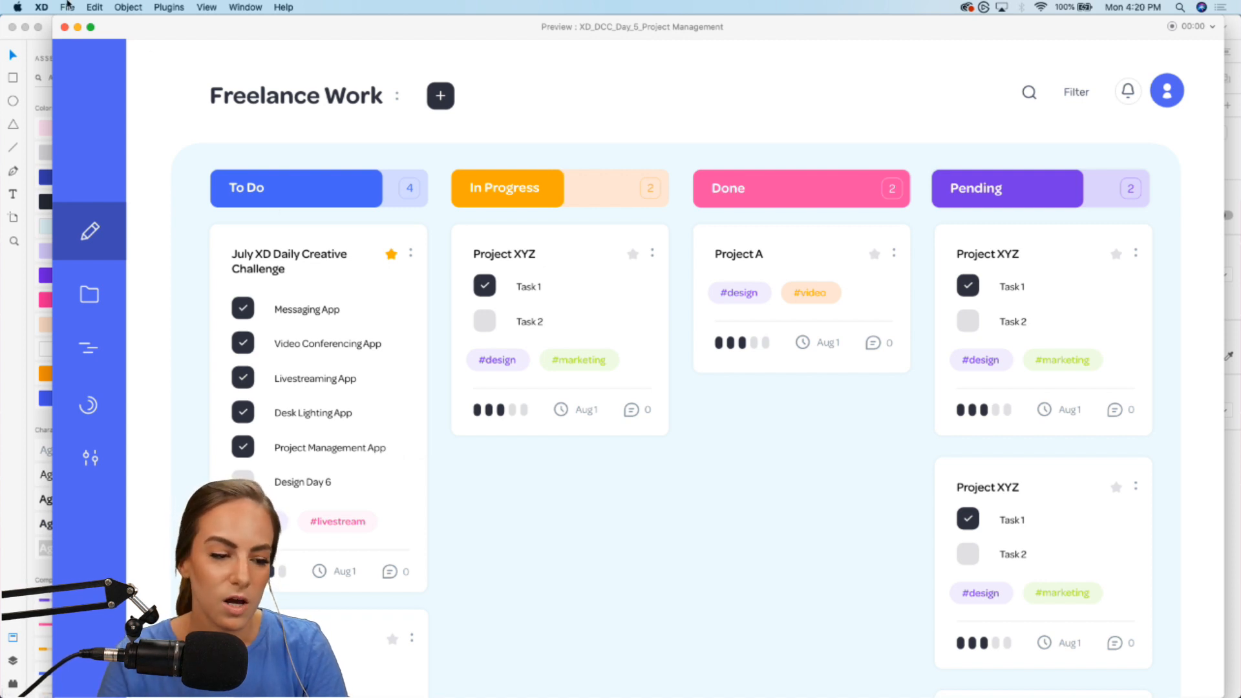
click(63, 27)
Try to wire a Scroll To interaction from the "July XD Daily Creative Challenge" card in Prototype mode, and undo it.
scroll(618, 316, up, 5)
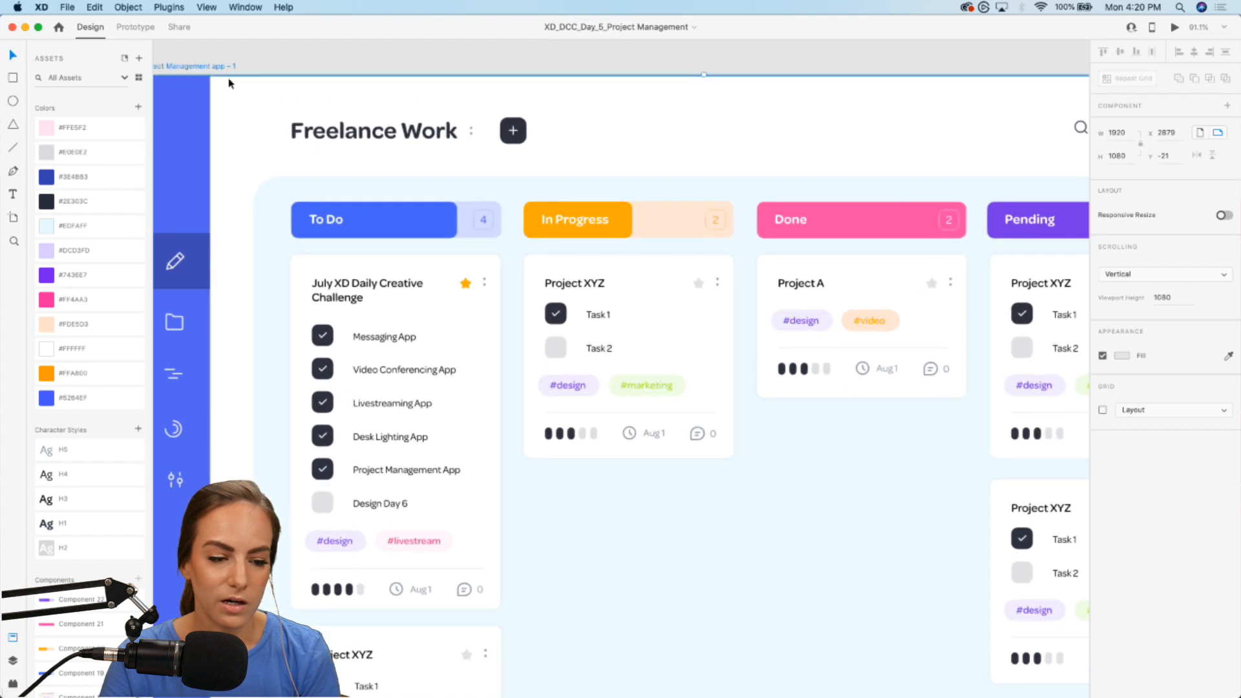
click(136, 30)
scroll(716, 248, down, 5)
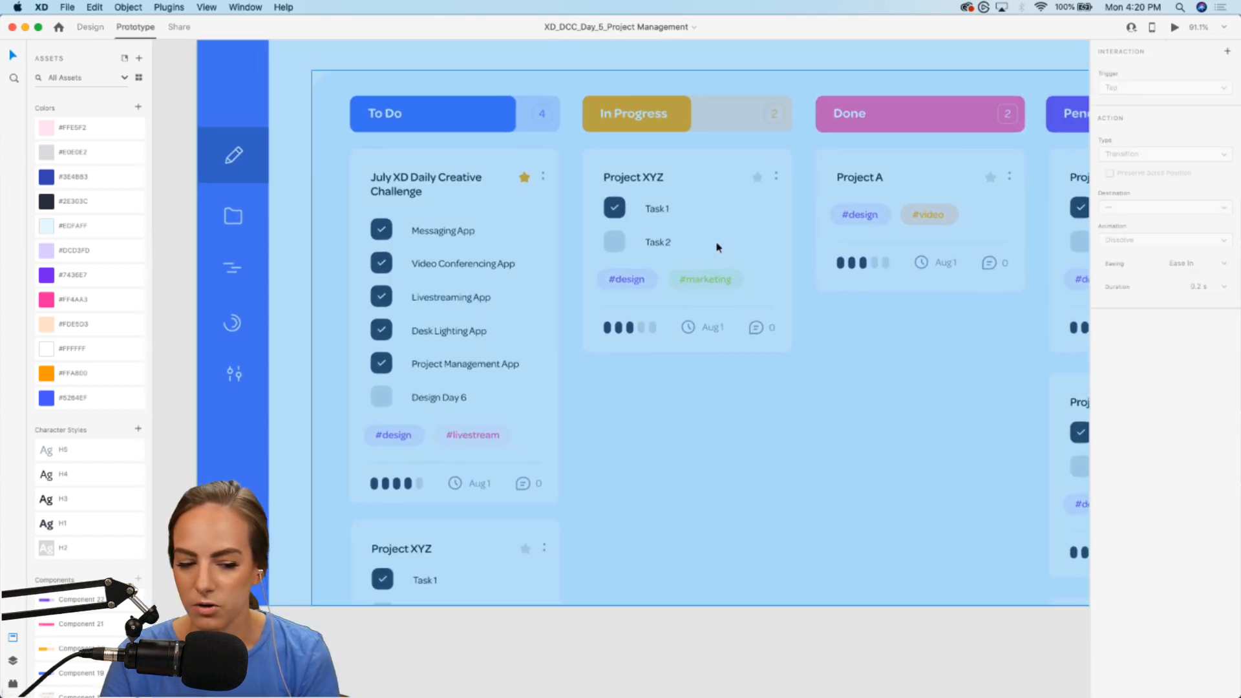
click(533, 249)
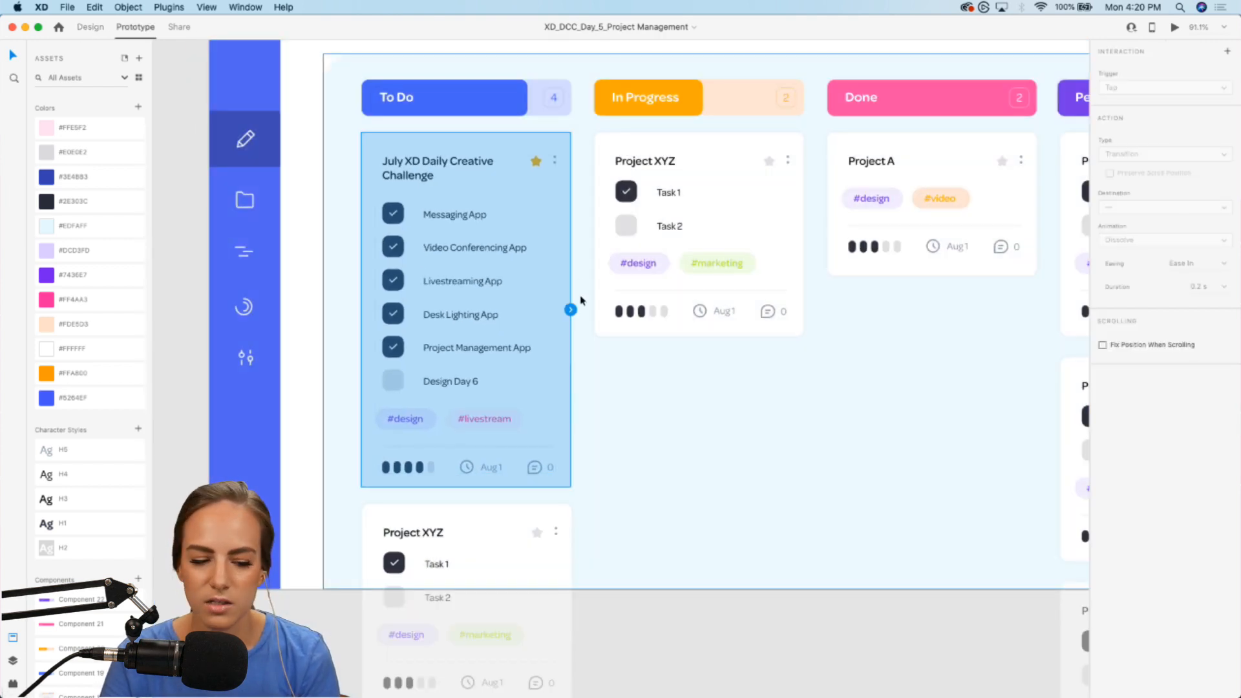
drag(570, 309, 835, 543)
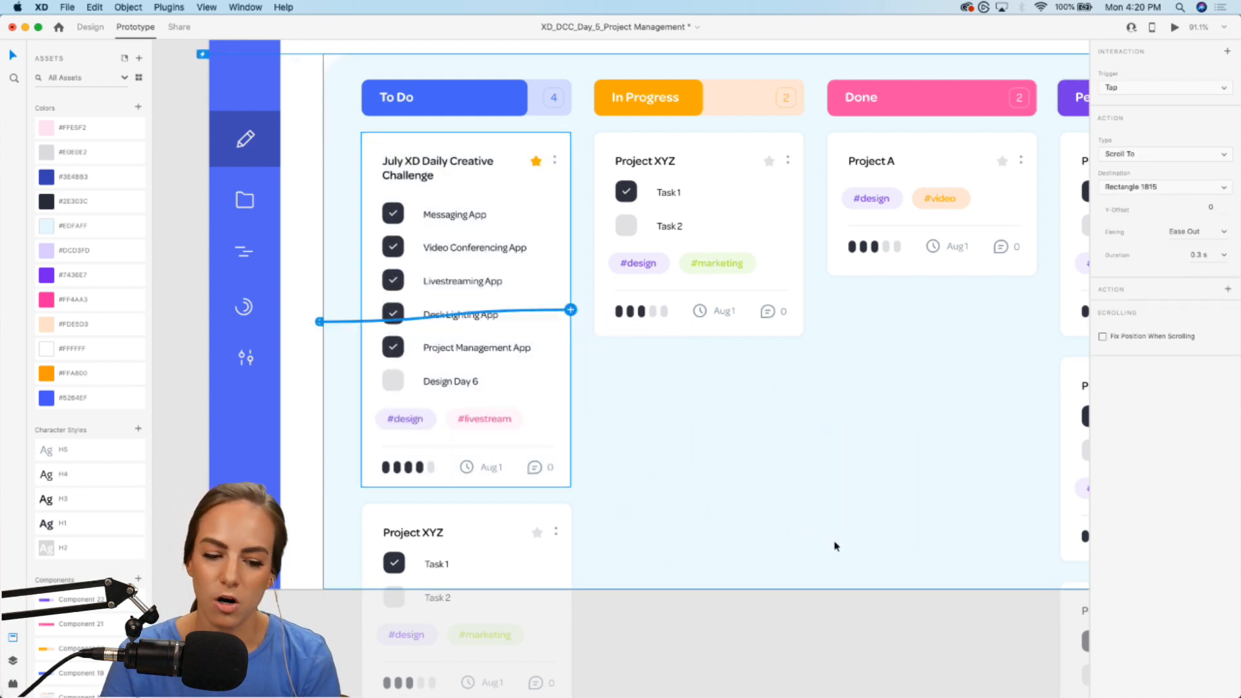
key(super+z)
scroll(835, 546, down, 3)
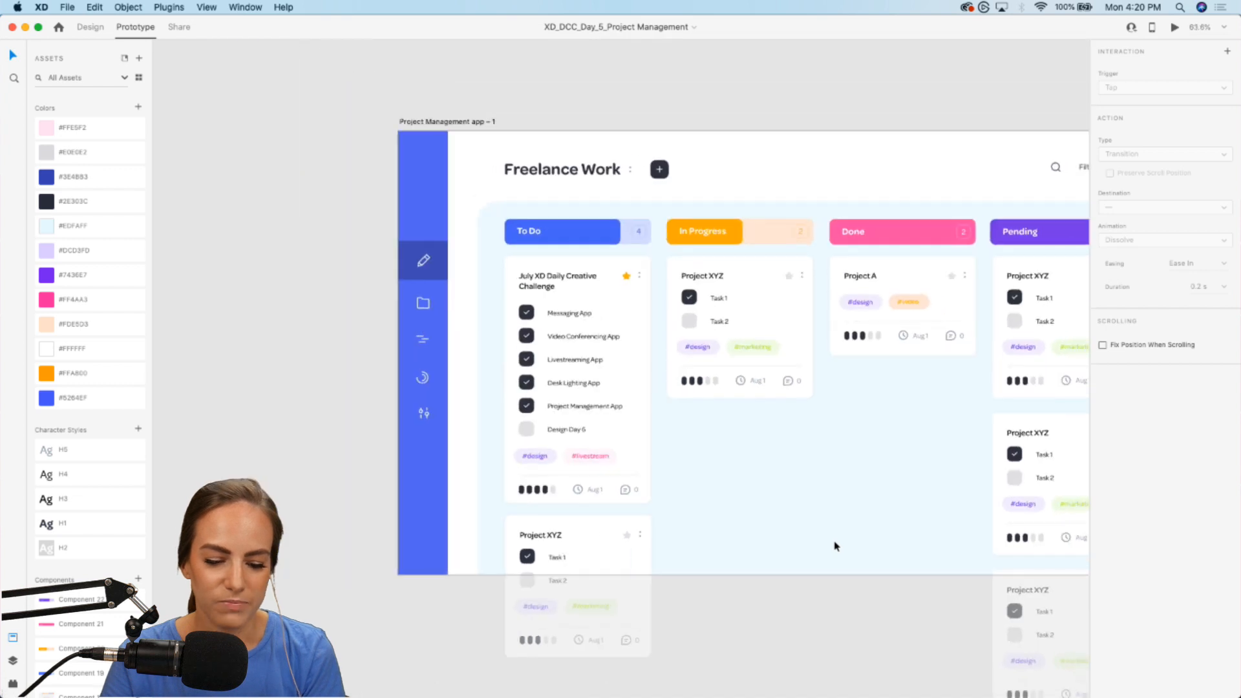
Preview the prototype, start and stop a video recording of it, and close the preview without saving the recording.
scroll(835, 546, right, 2)
click(858, 142)
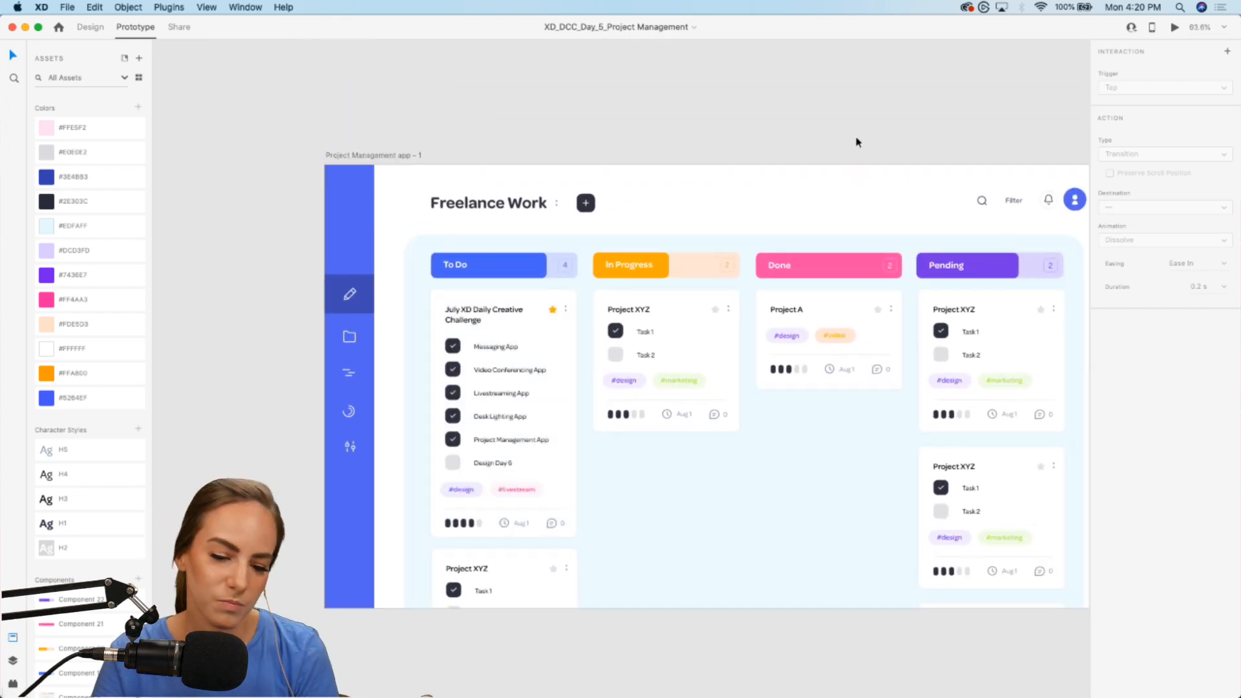
click(1174, 28)
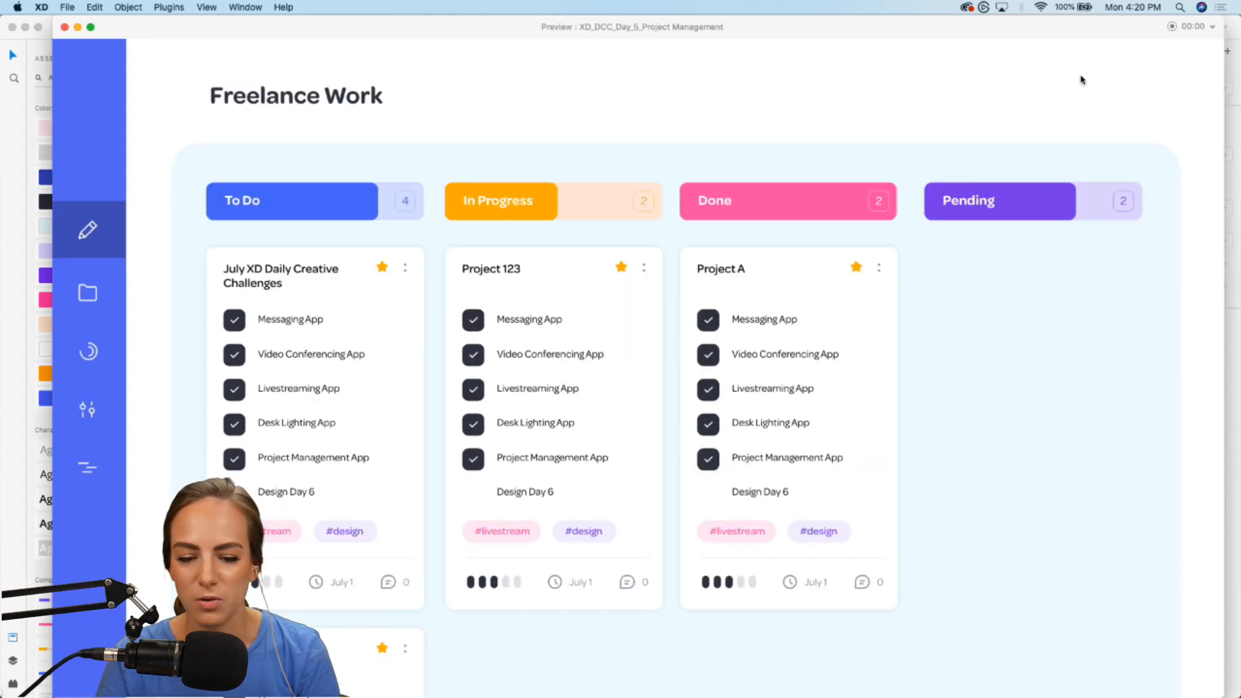
click(1174, 29)
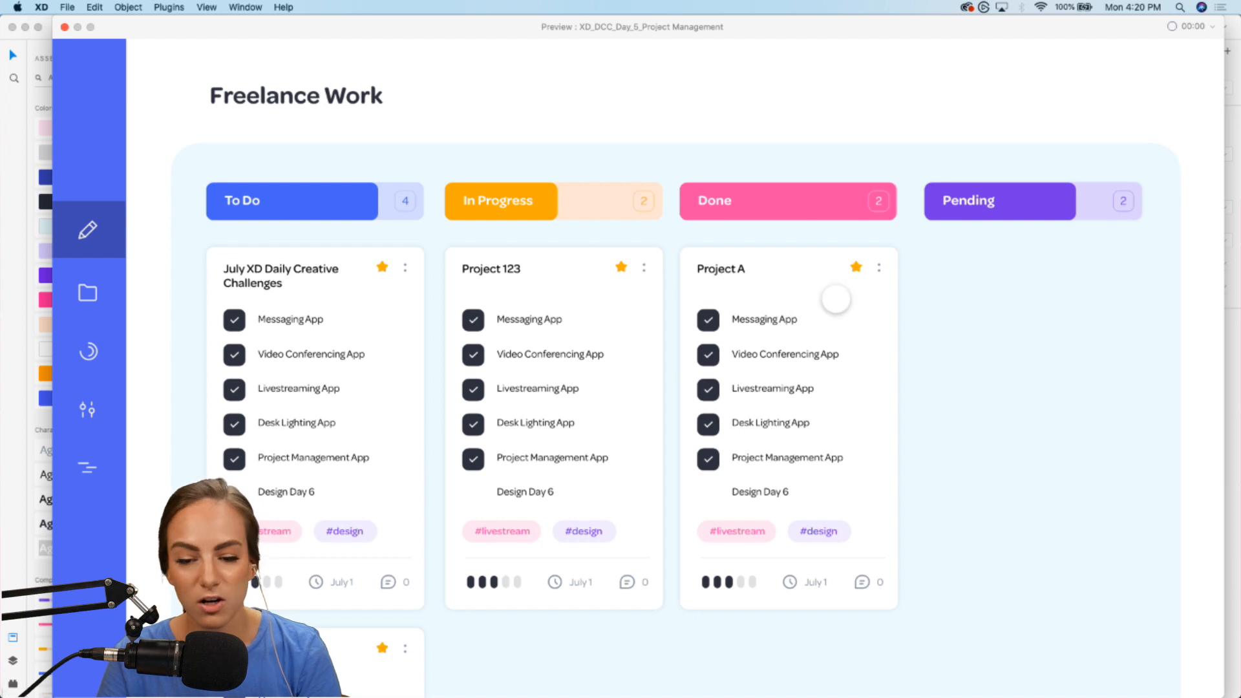
click(1173, 28)
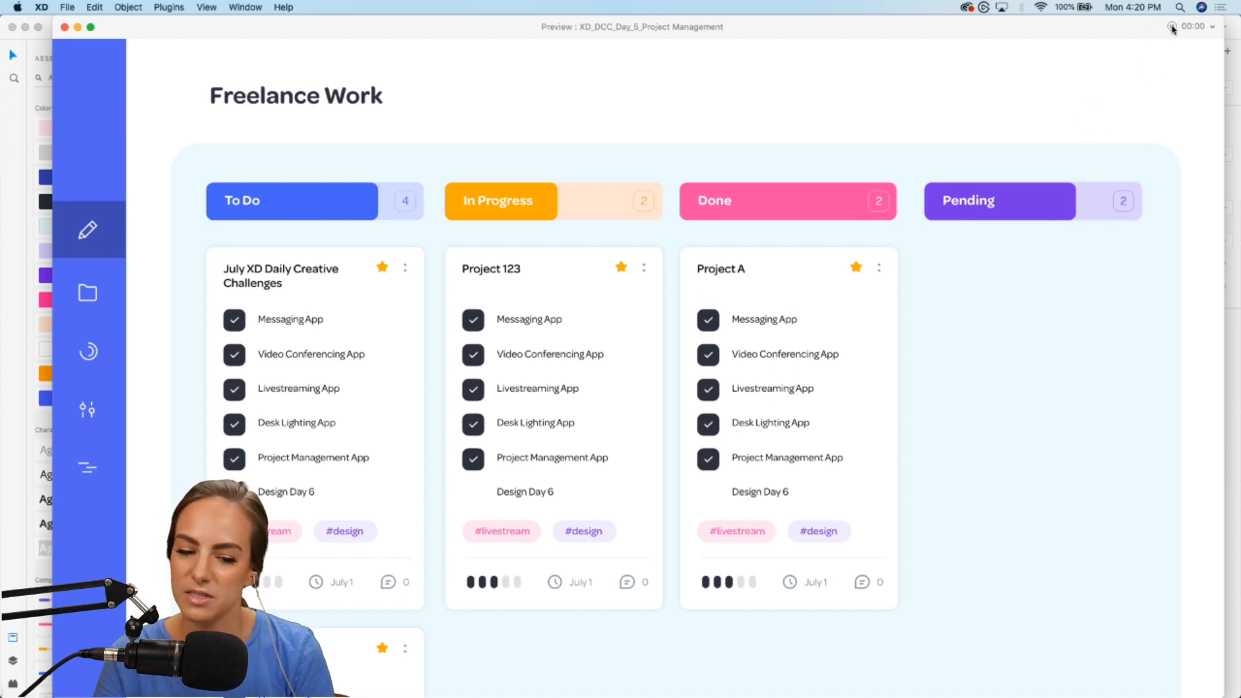
click(839, 513)
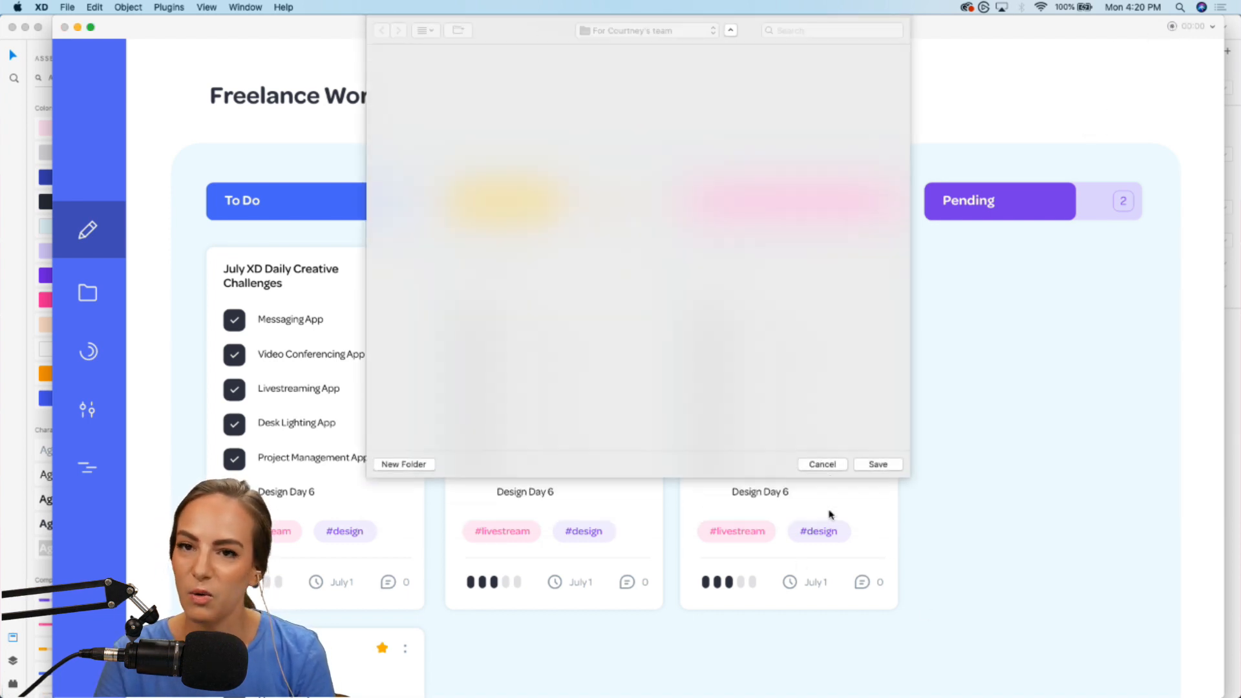
click(65, 27)
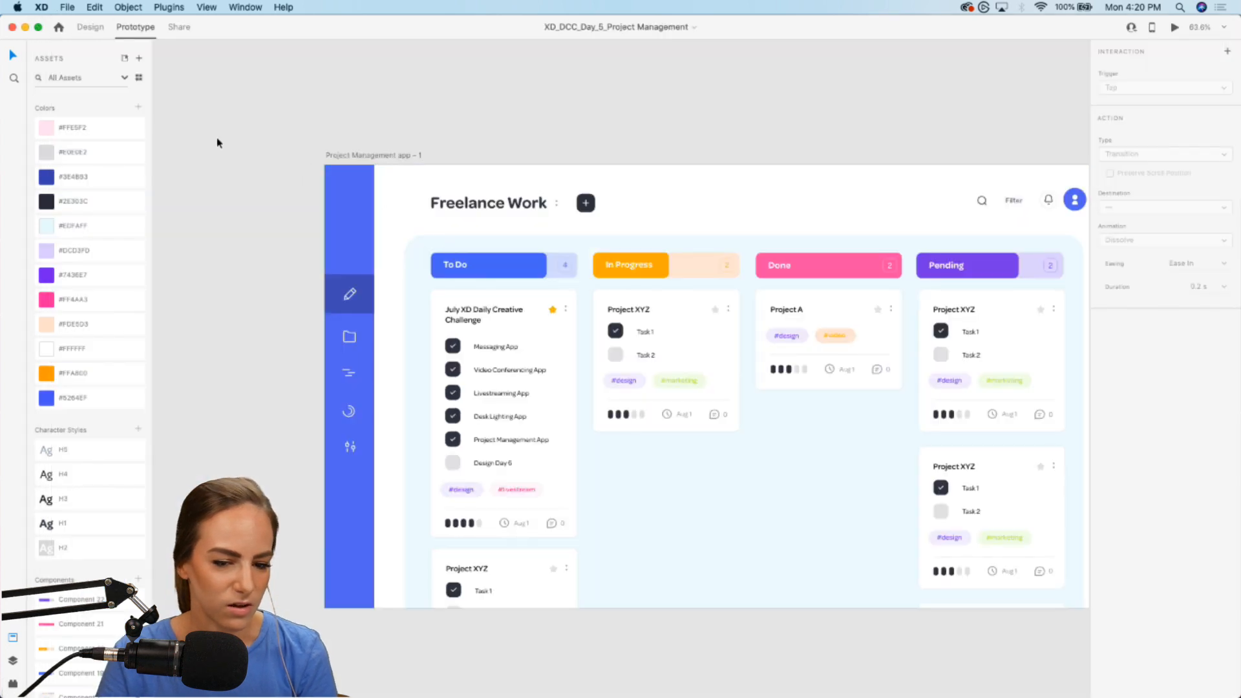
Switch to Chrome and view the designer's Behance profile with the XD Daily Creative Challenge projects.
click(24, 28)
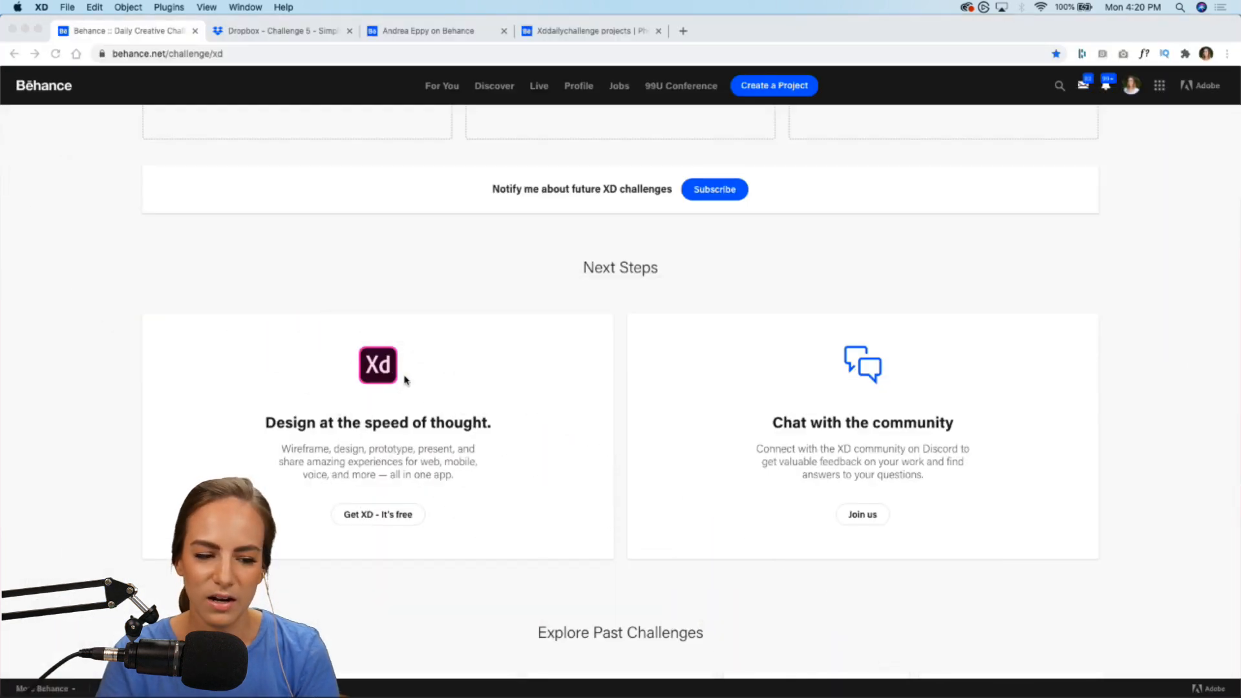
click(425, 35)
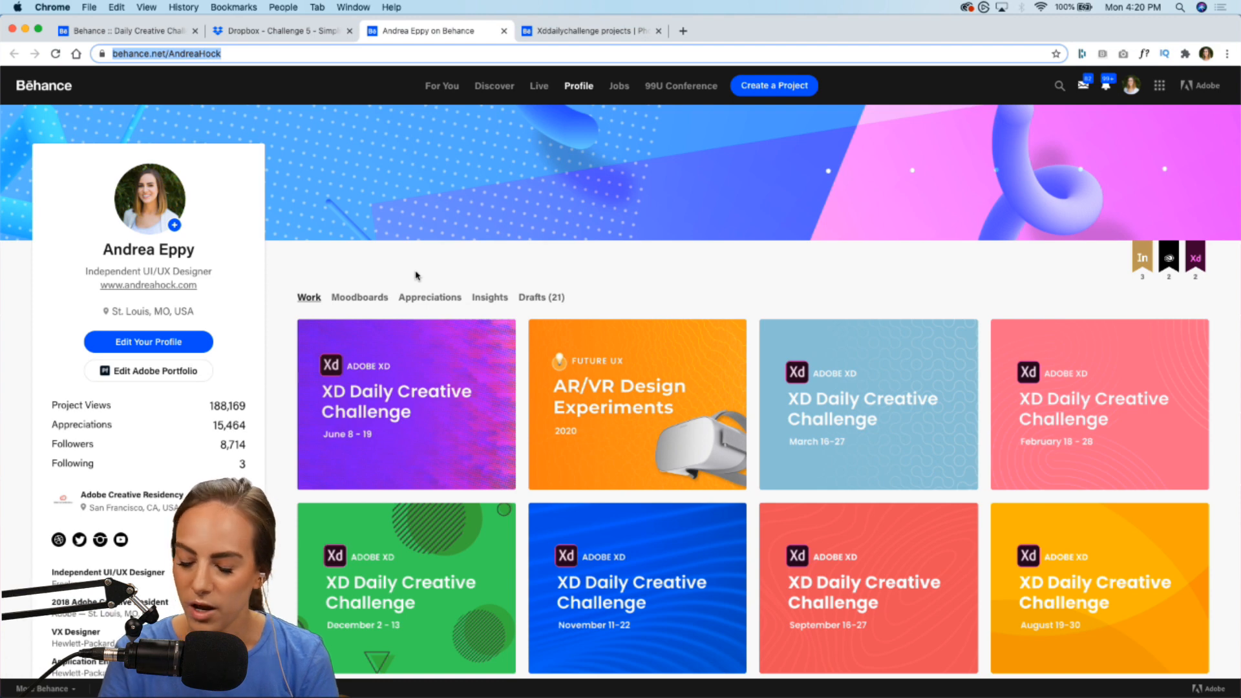
Switch back to Adobe XD and check the font of the "Freelance Work" heading in Design mode.
click(771, 685)
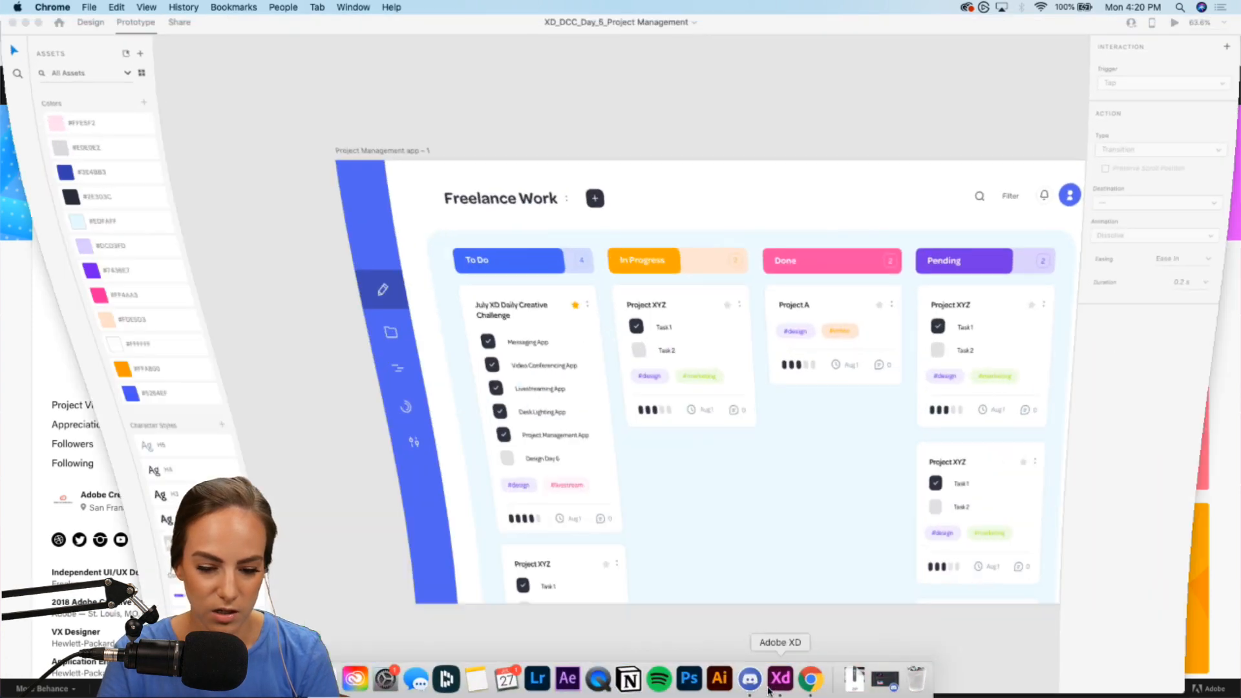
click(472, 203)
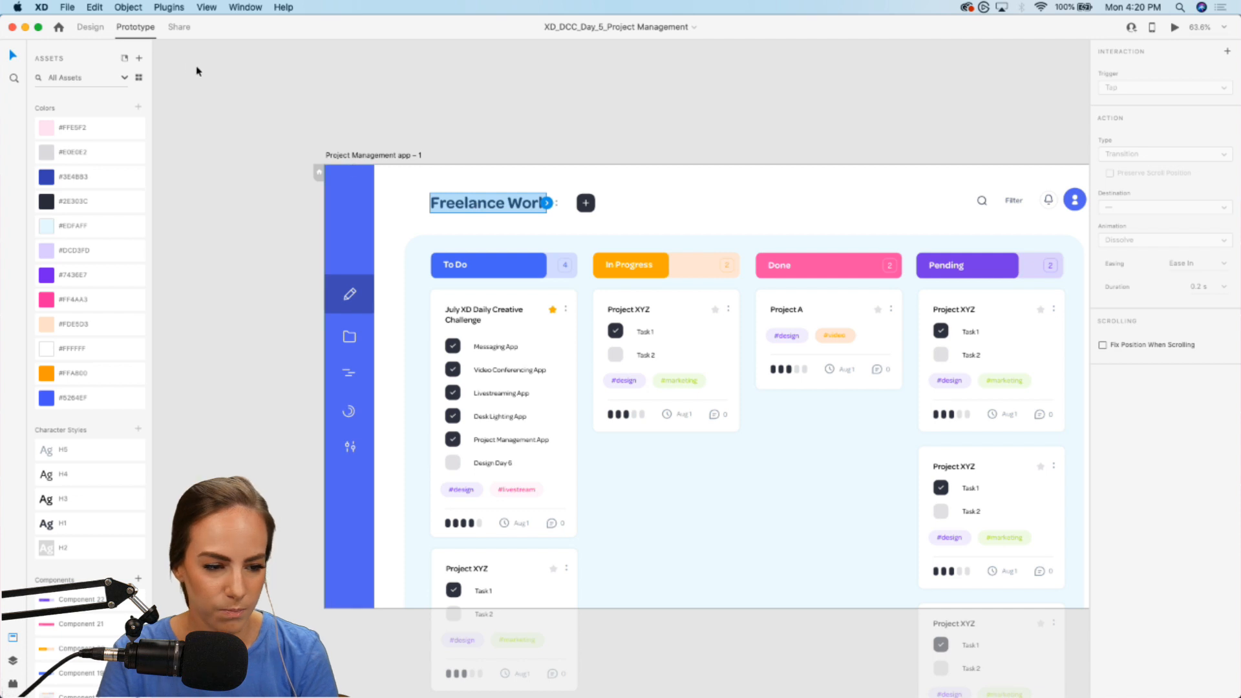
click(87, 26)
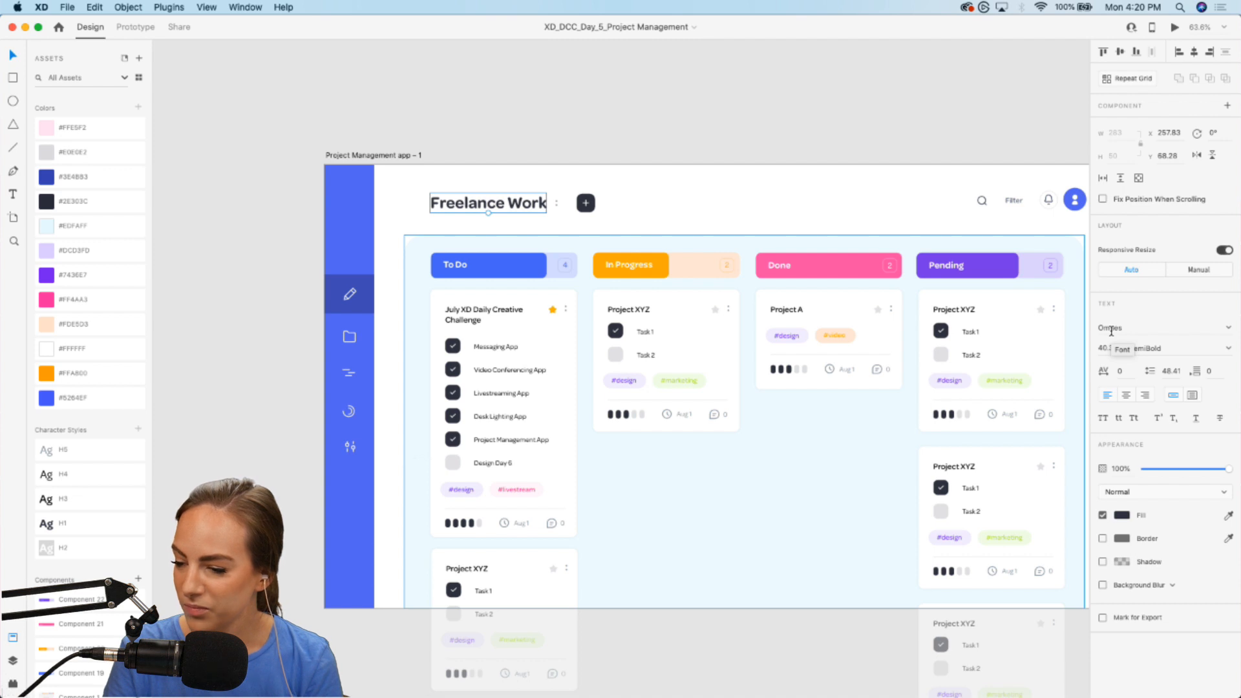
Switch to Chrome, inspect the tags in the June 8–19 XD Daily Creative Challenge project's settings, and leave them without updating.
mouse_move(887, 690)
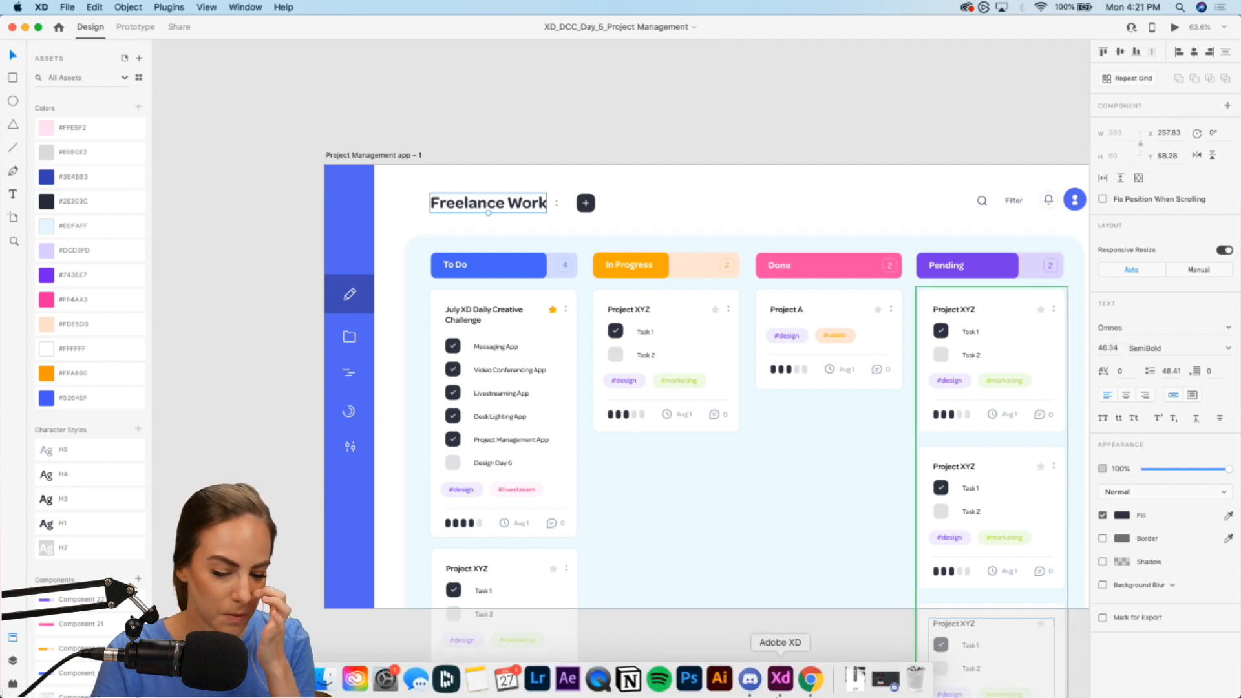
click(811, 679)
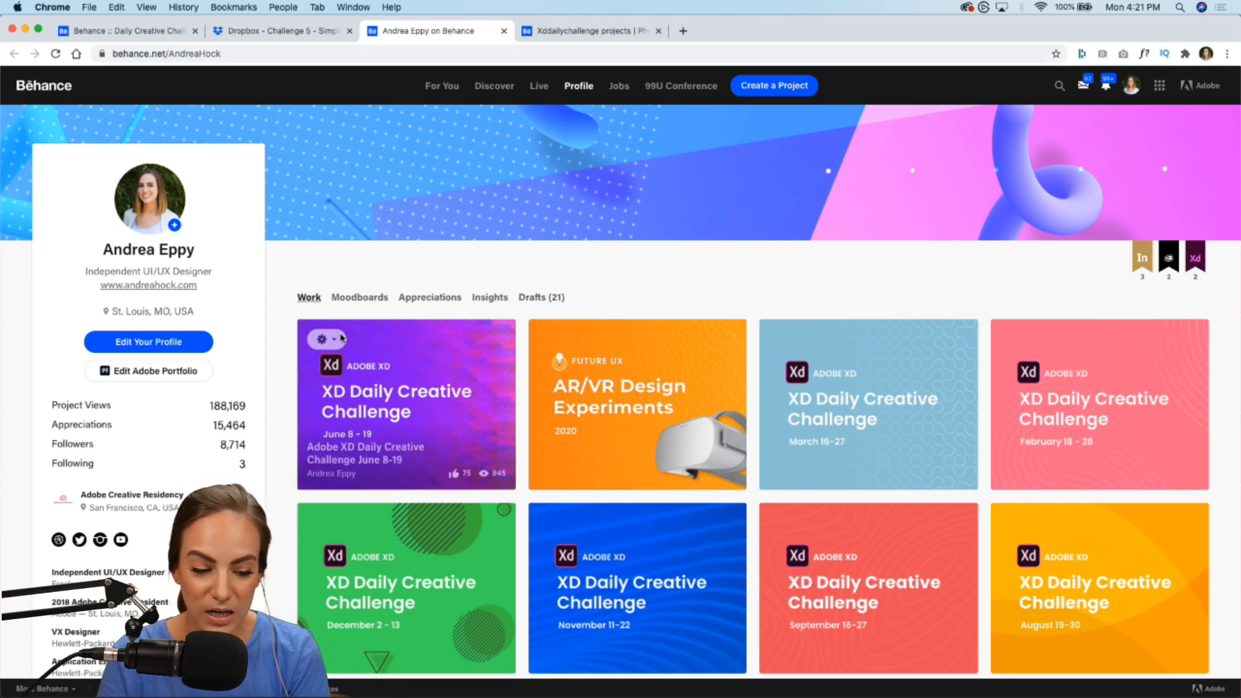
click(325, 339)
click(324, 369)
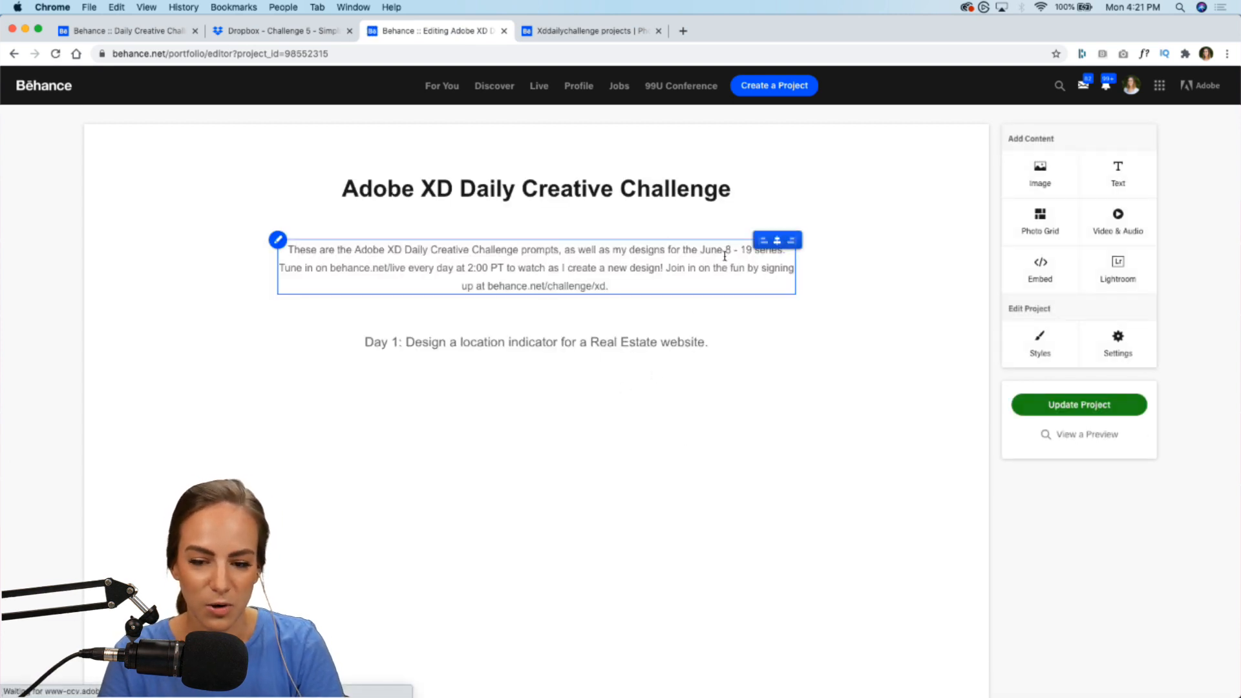
click(1134, 346)
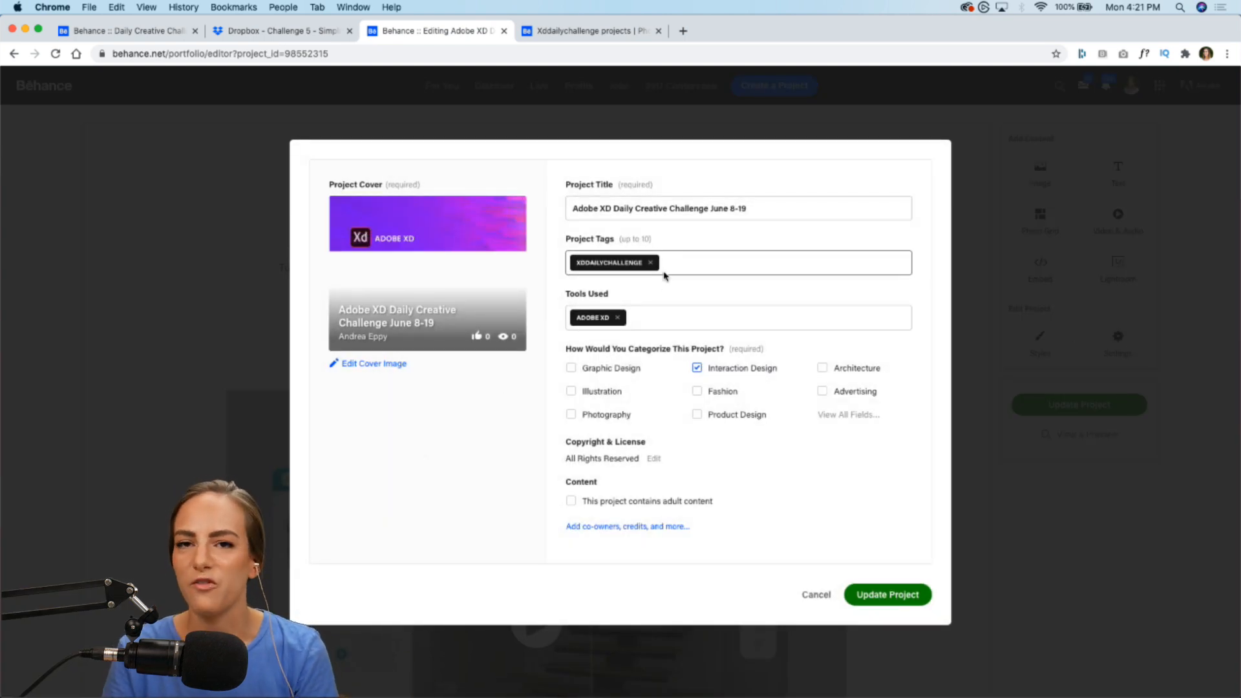
click(816, 595)
Refresh the Behance results for "xddailychallenge" and examine the "Slider Control - XD Daily Challenge" project.
click(567, 34)
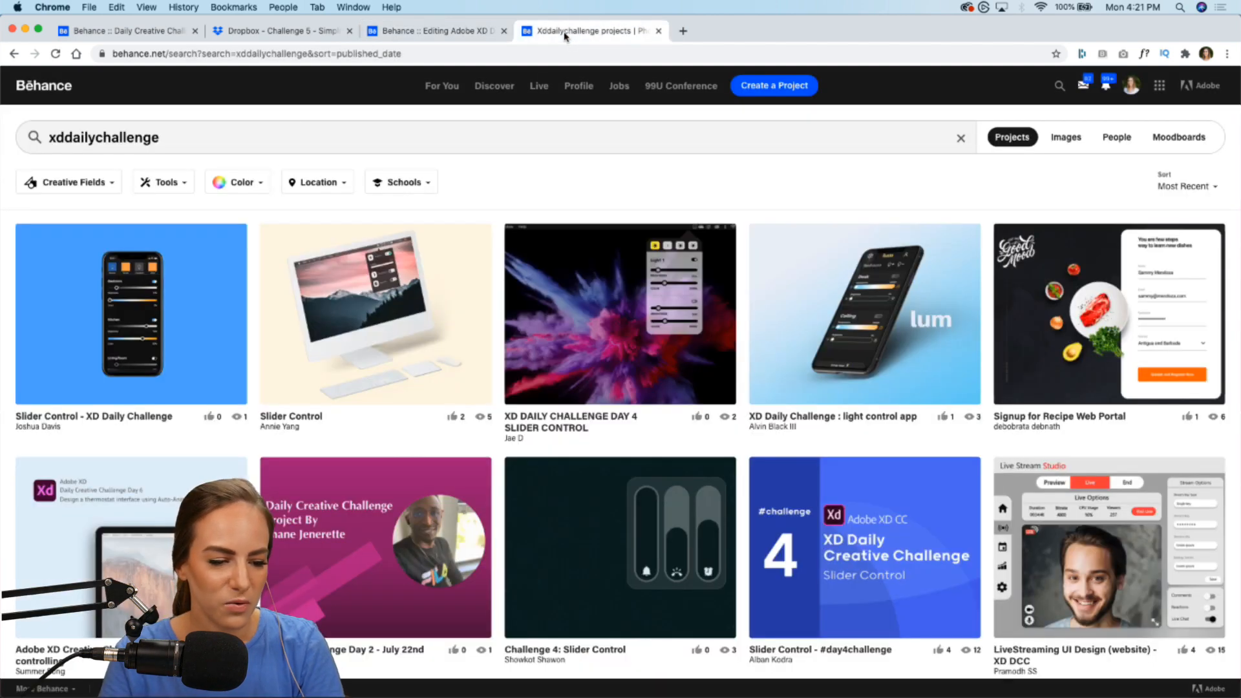
click(56, 55)
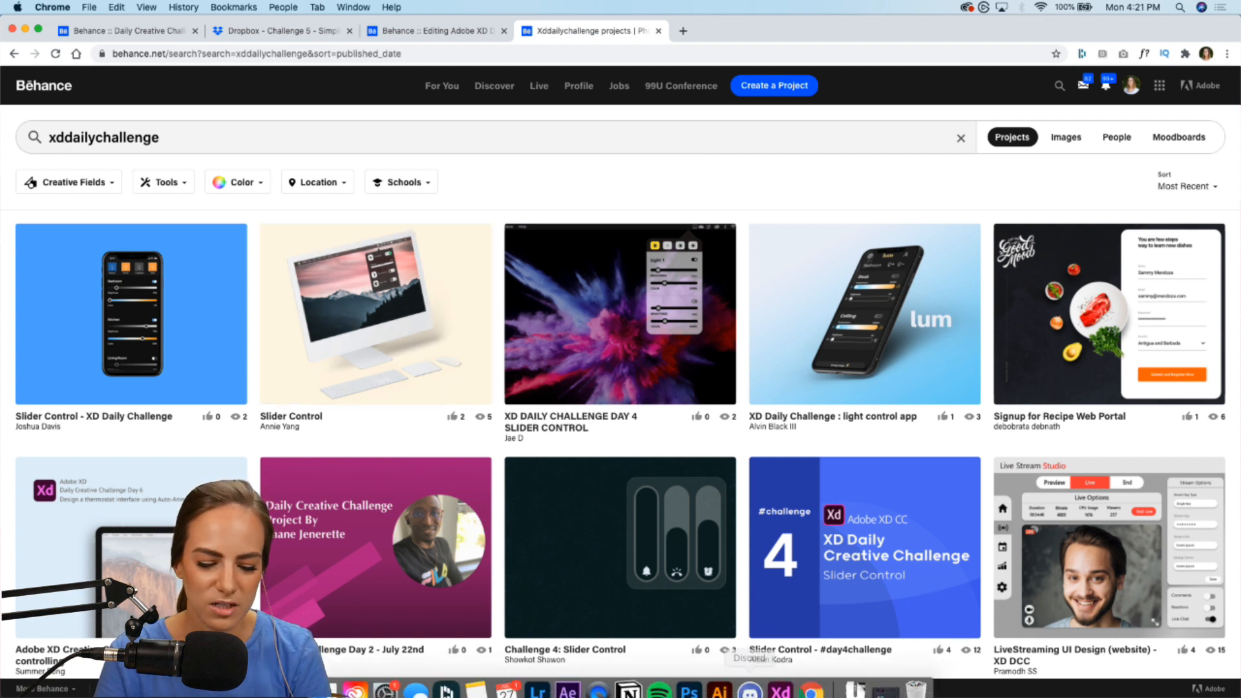
click(134, 342)
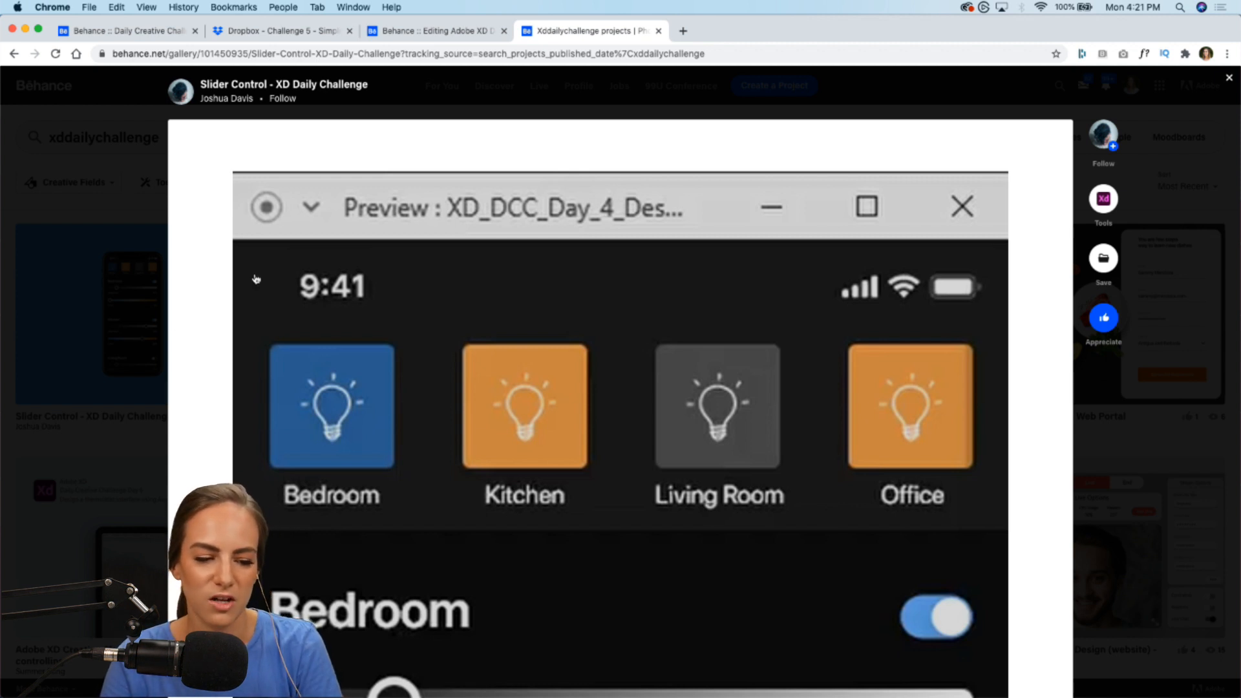
scroll(187, 306, down, 7)
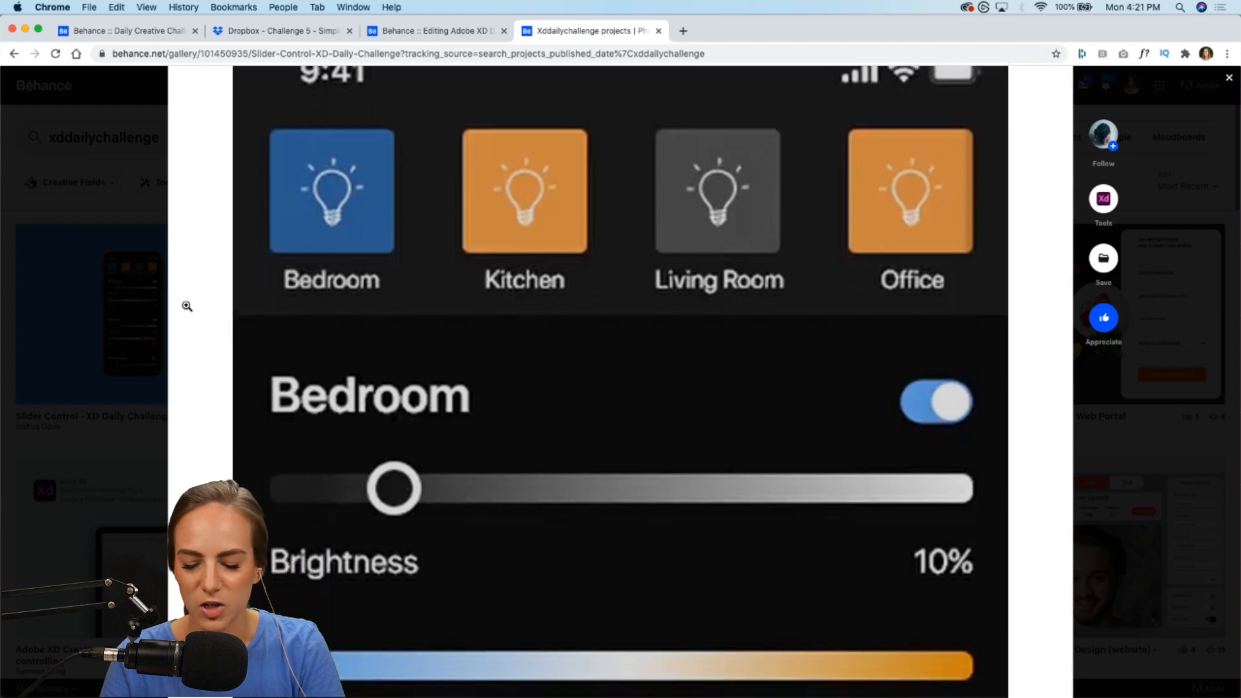
scroll(187, 306, down, 15)
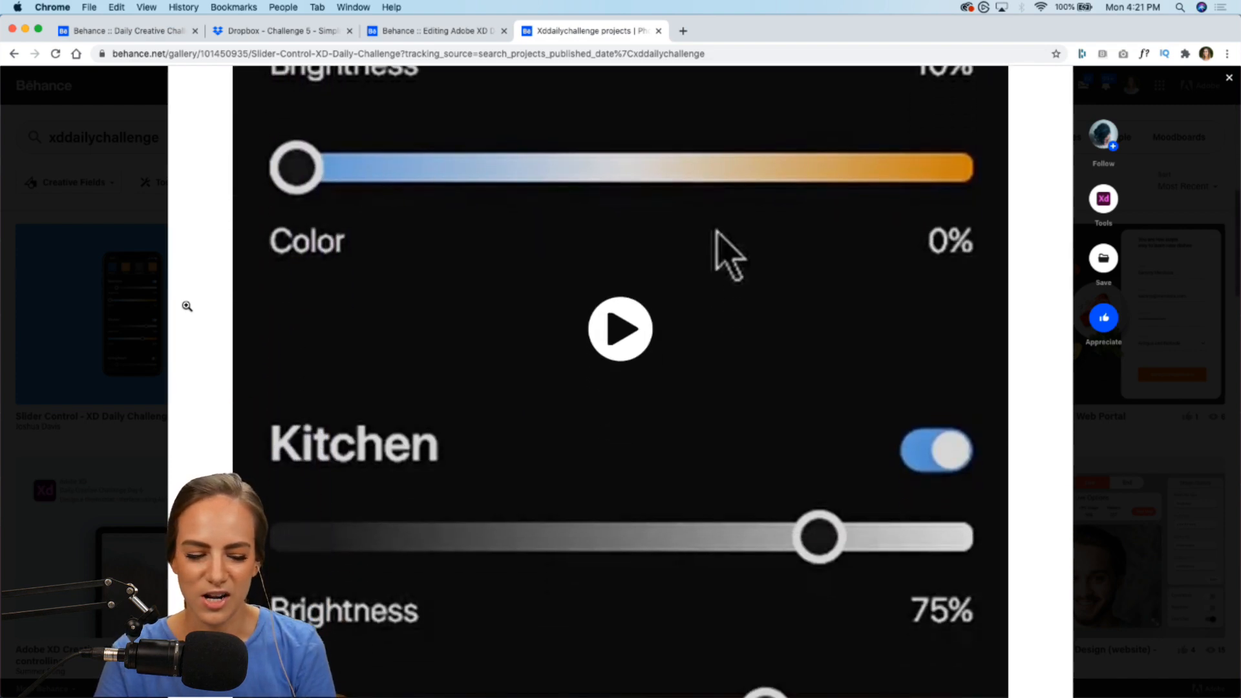
scroll(186, 306, down, 7)
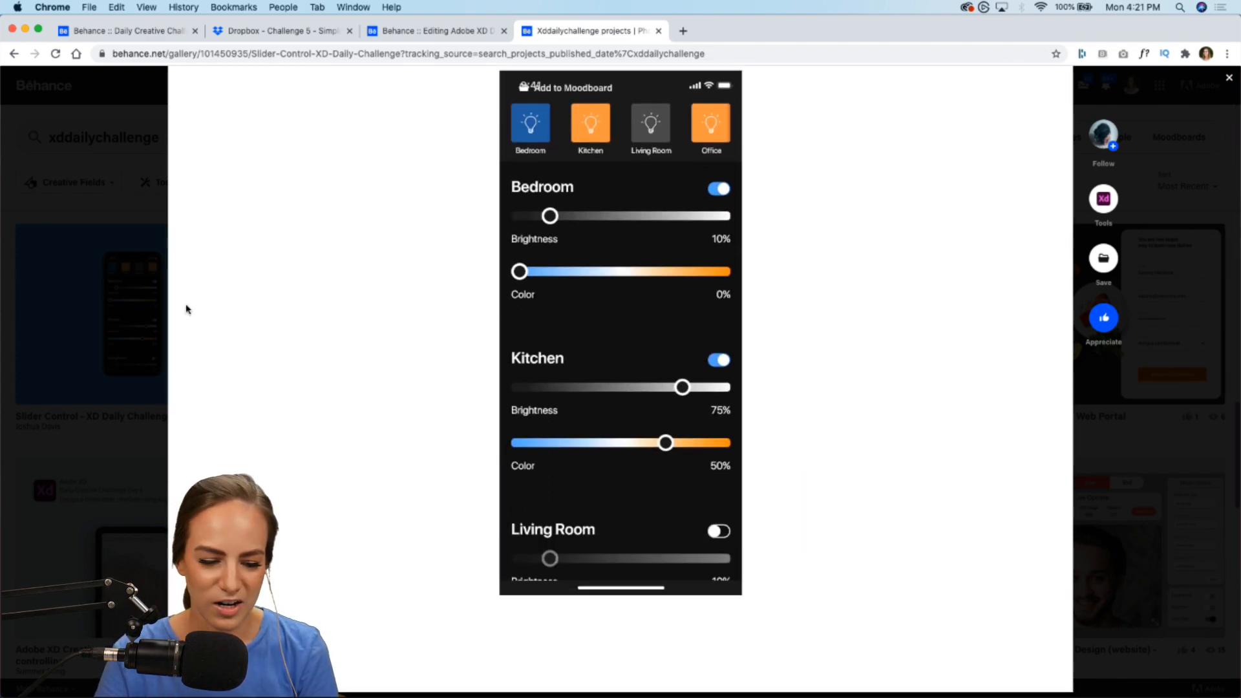
Watch the prototype video of the "Slider Control - XD Daily Challenge" project in full screen, and return to the search results.
scroll(187, 306, up, 10)
scroll(734, 297, up, 10)
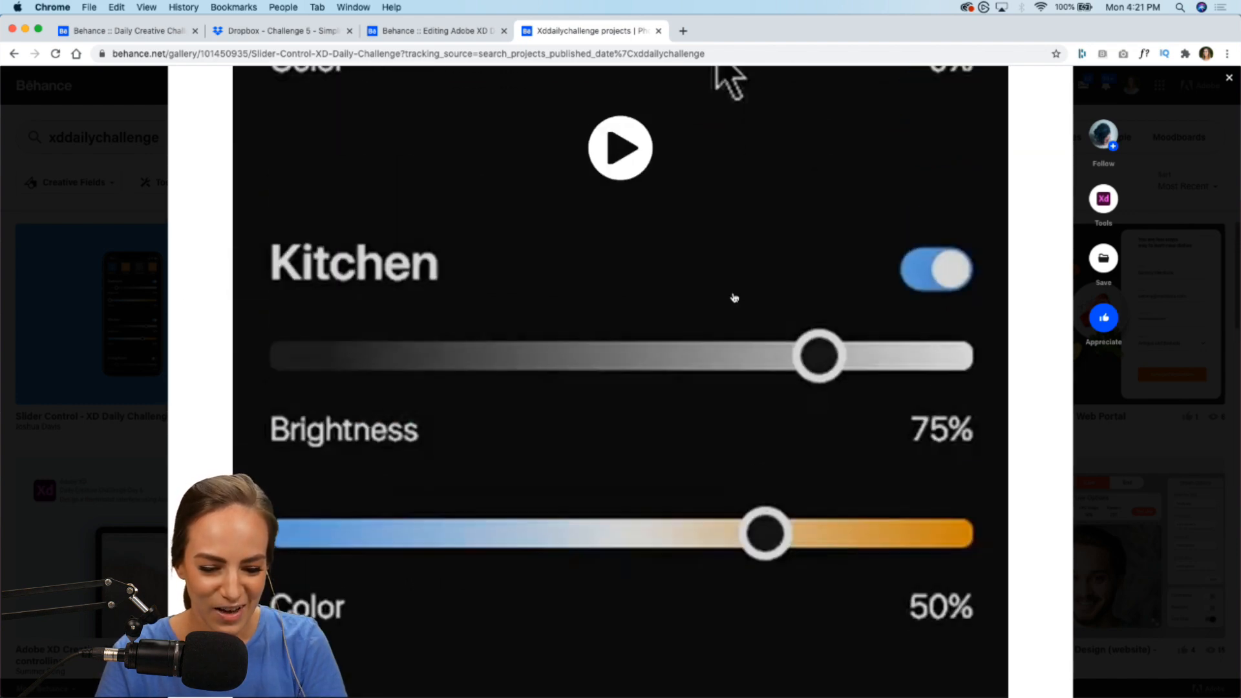
click(633, 535)
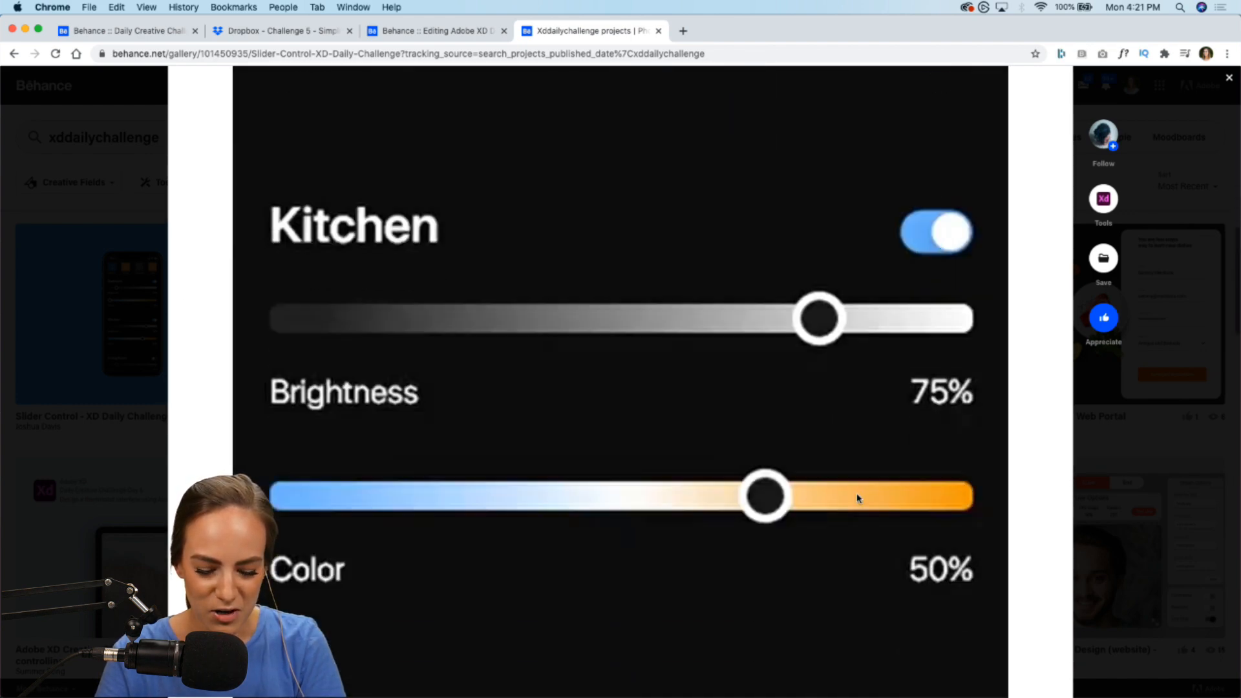
scroll(858, 498, down, 5)
click(993, 464)
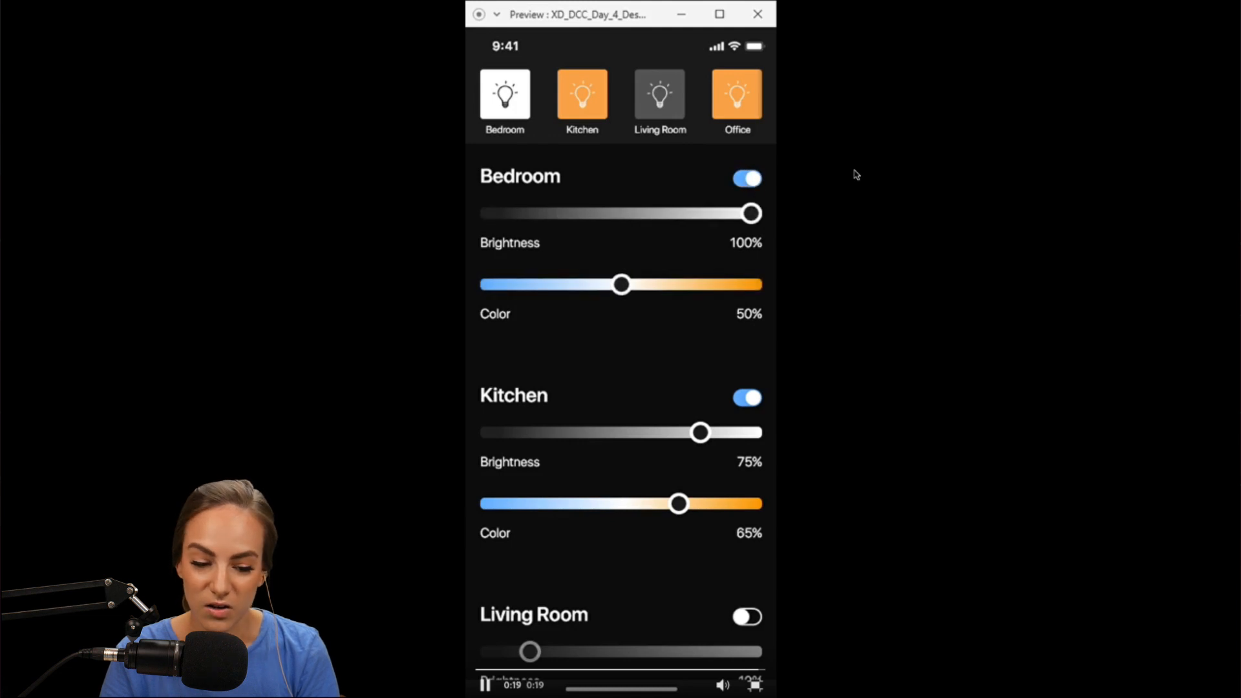
click(485, 685)
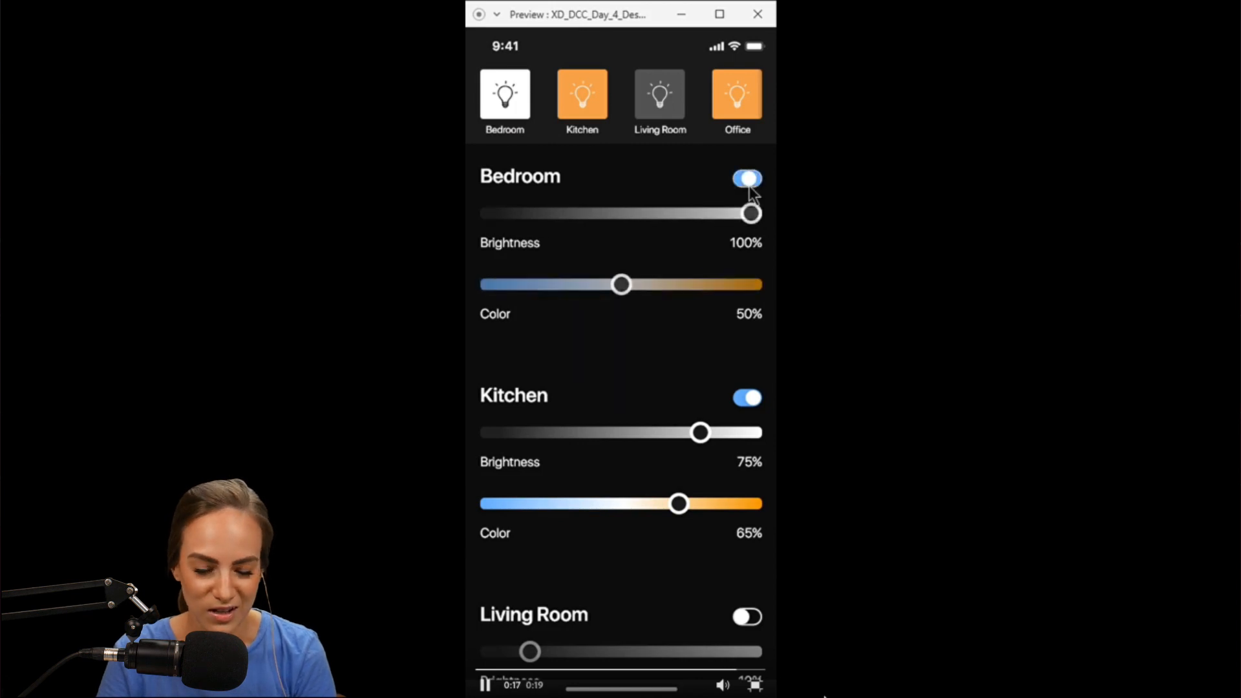
click(755, 685)
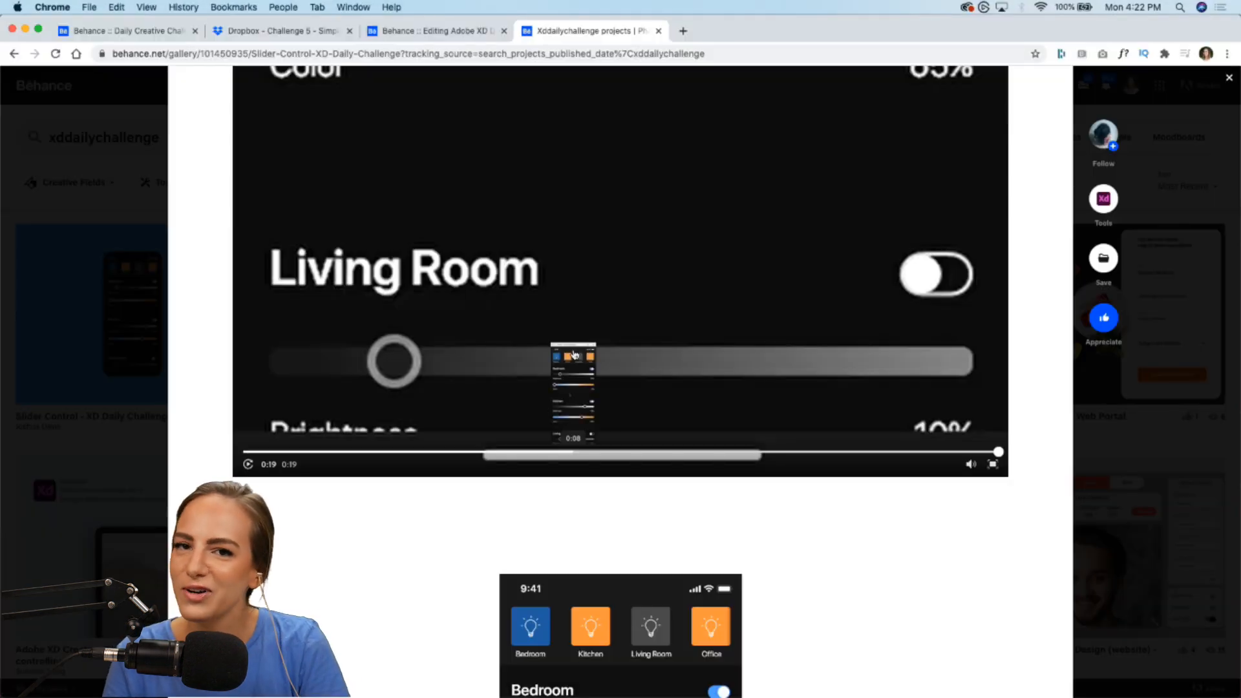
click(96, 234)
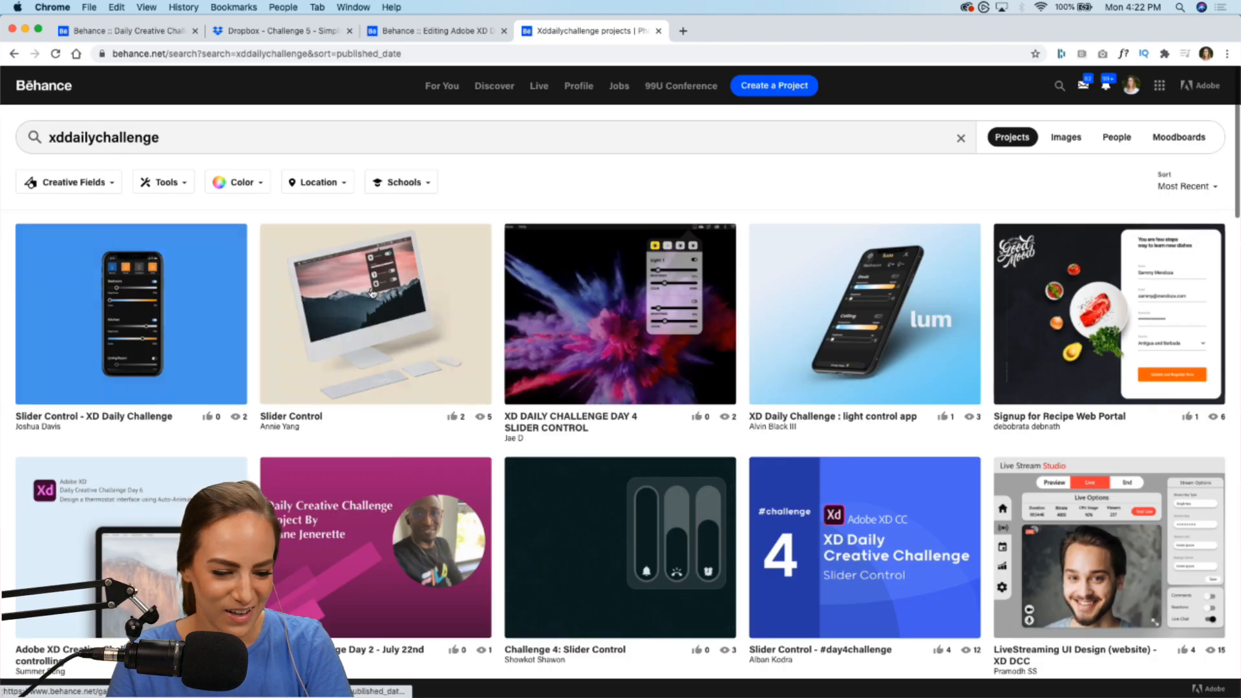
Open the "Slider Control" project with the desktop computer mockup, watch its prototype video in full screen, and close the project.
scroll(715, 283, down, 1)
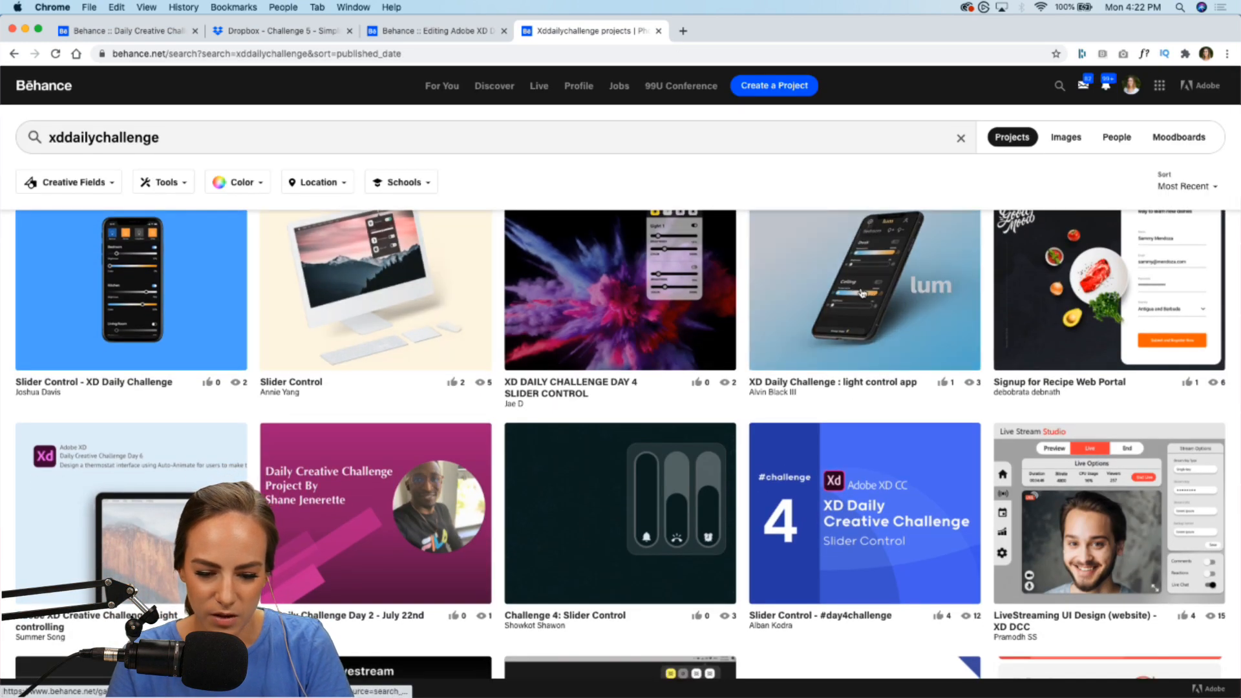
click(346, 312)
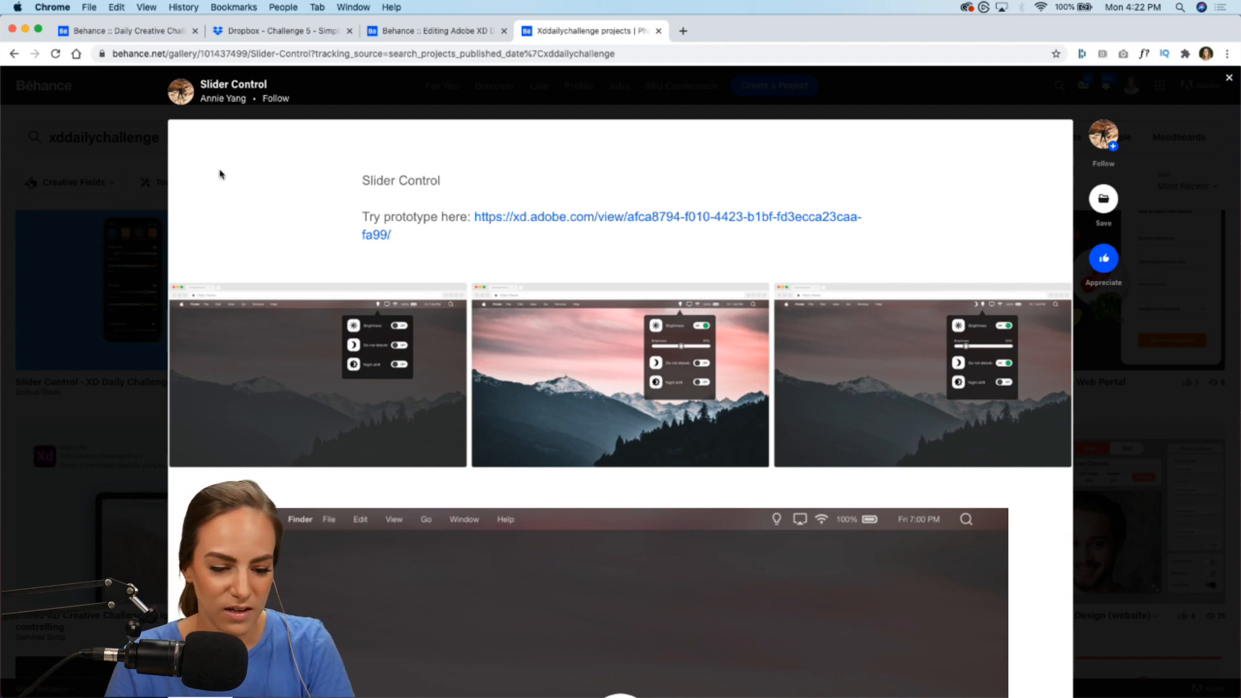
scroll(219, 175, down, 5)
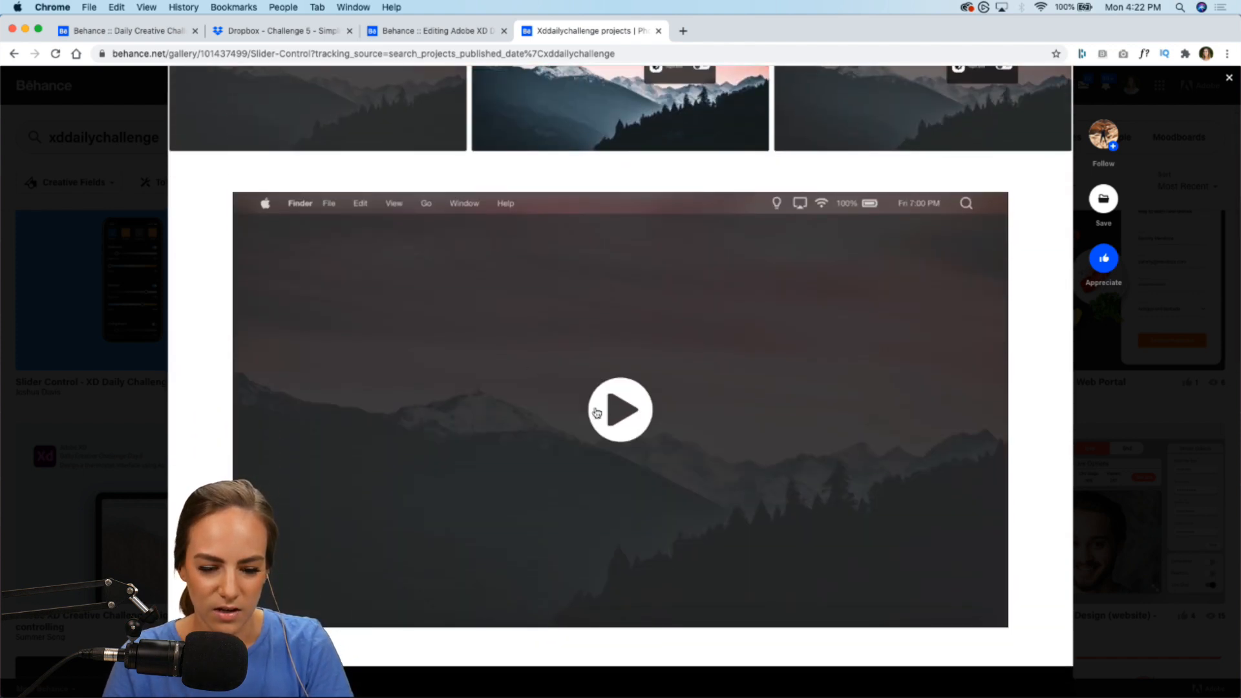
click(596, 412)
scroll(1007, 450, up, 2)
scroll(1009, 449, down, 2)
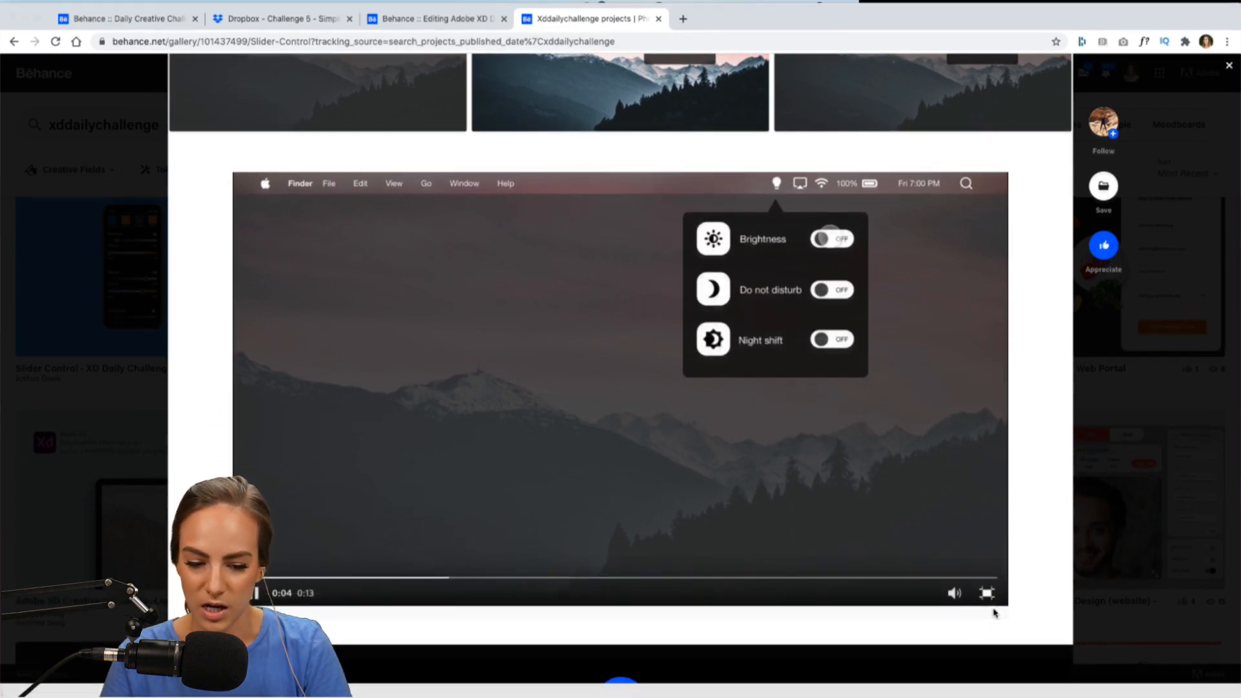
click(987, 594)
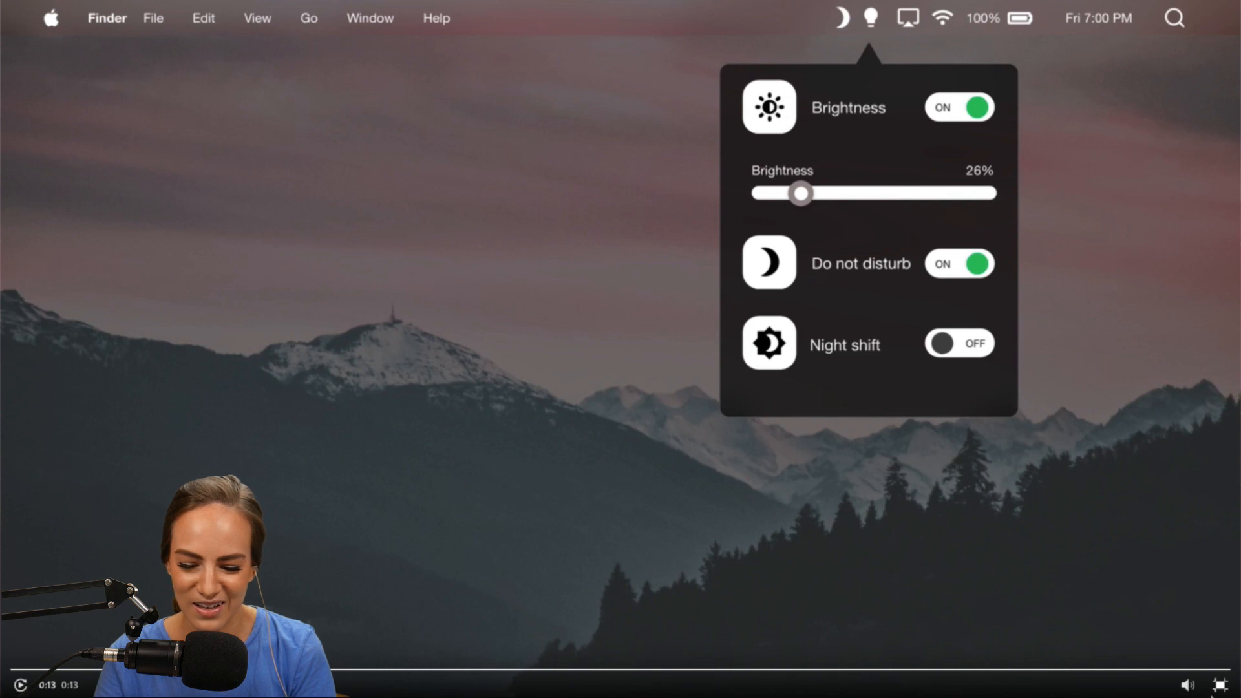
click(1220, 685)
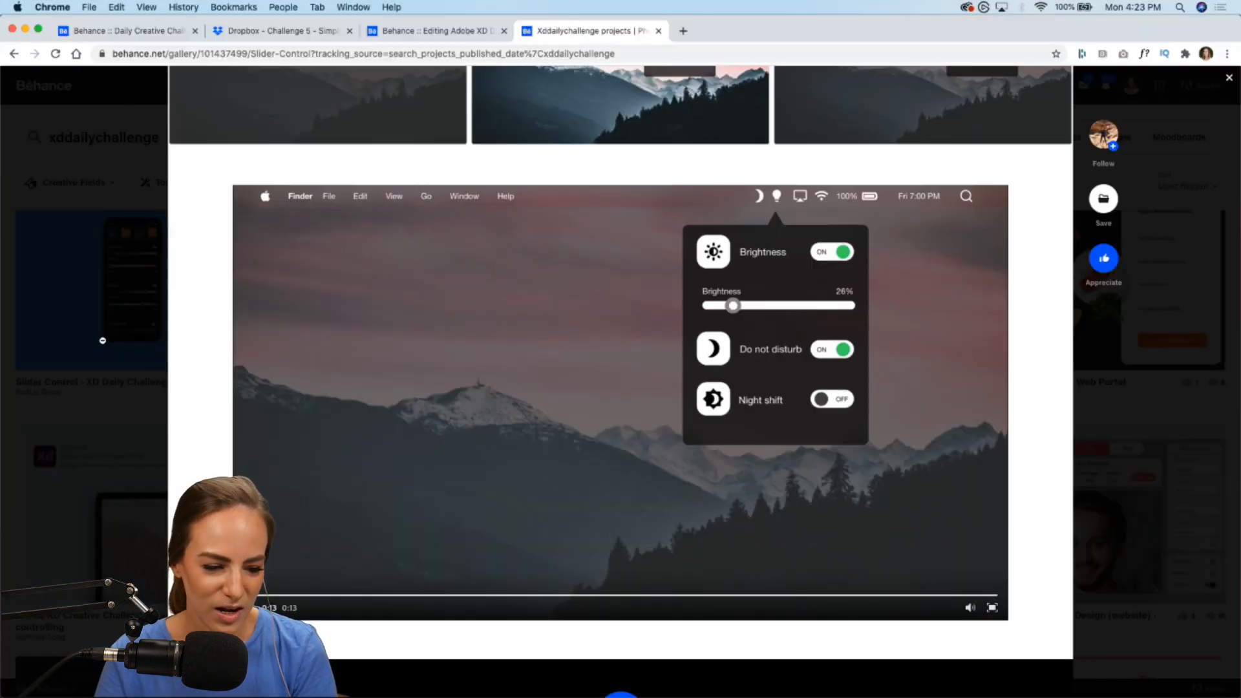
key(Escape)
Open the "Adobe XD Creative Challenge -Light controlling" project and review its mockups, typography and color palette.
scroll(457, 349, down, 2)
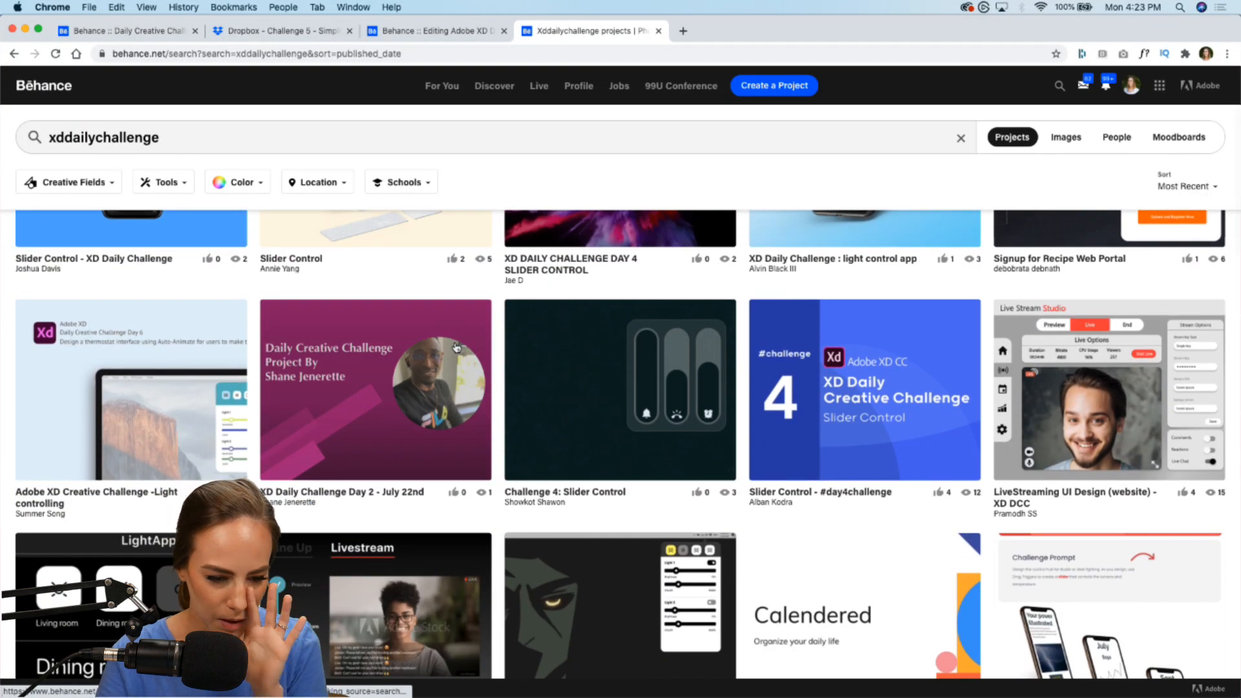
scroll(456, 348, down, 1)
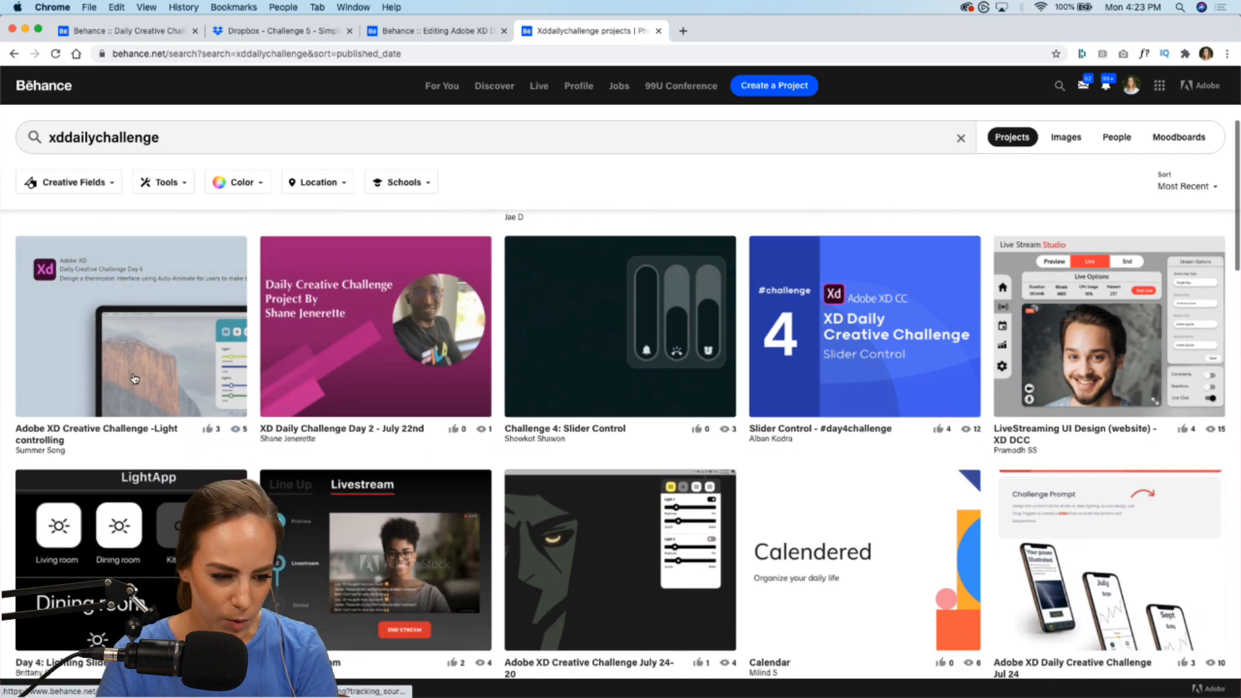
click(91, 350)
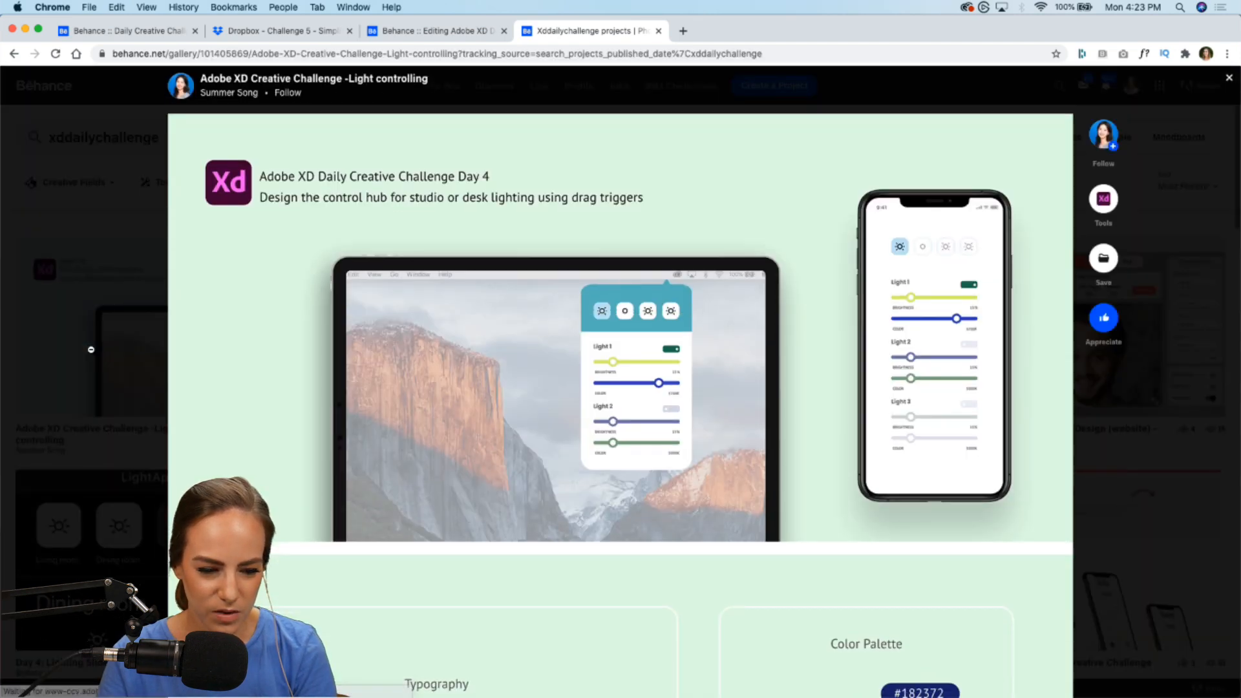
scroll(90, 350, down, 5)
scroll(90, 350, up, 5)
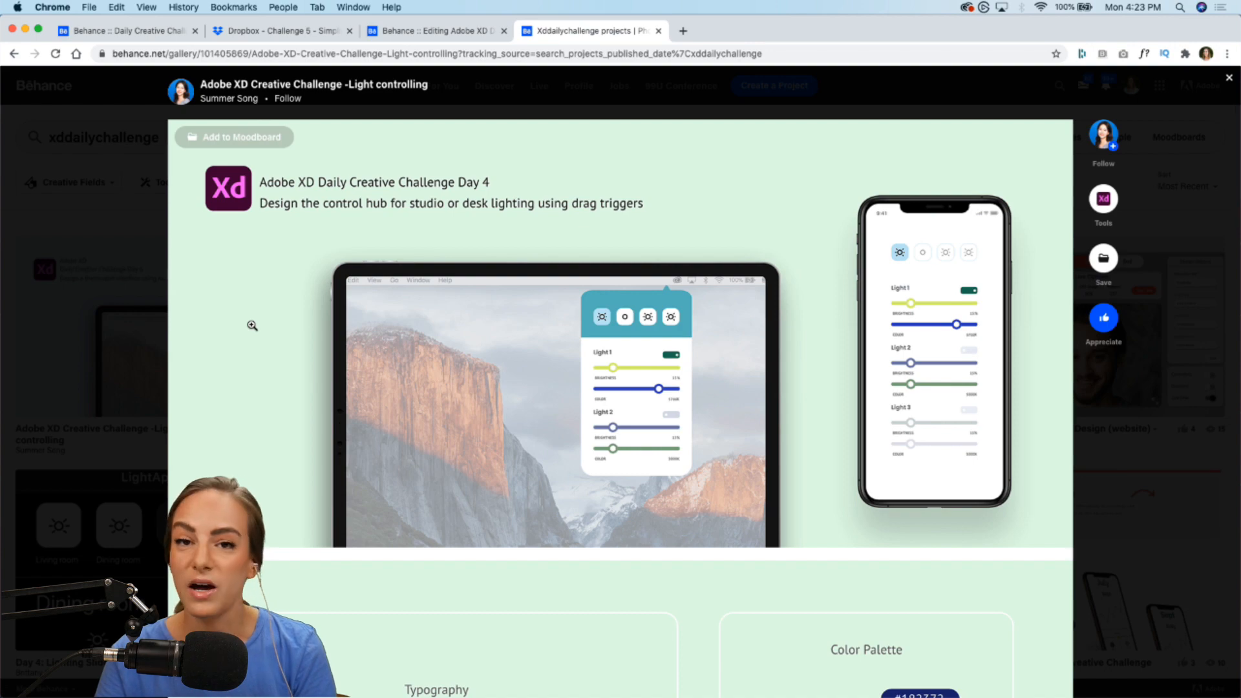
scroll(252, 325, down, 15)
scroll(326, 318, up, 3)
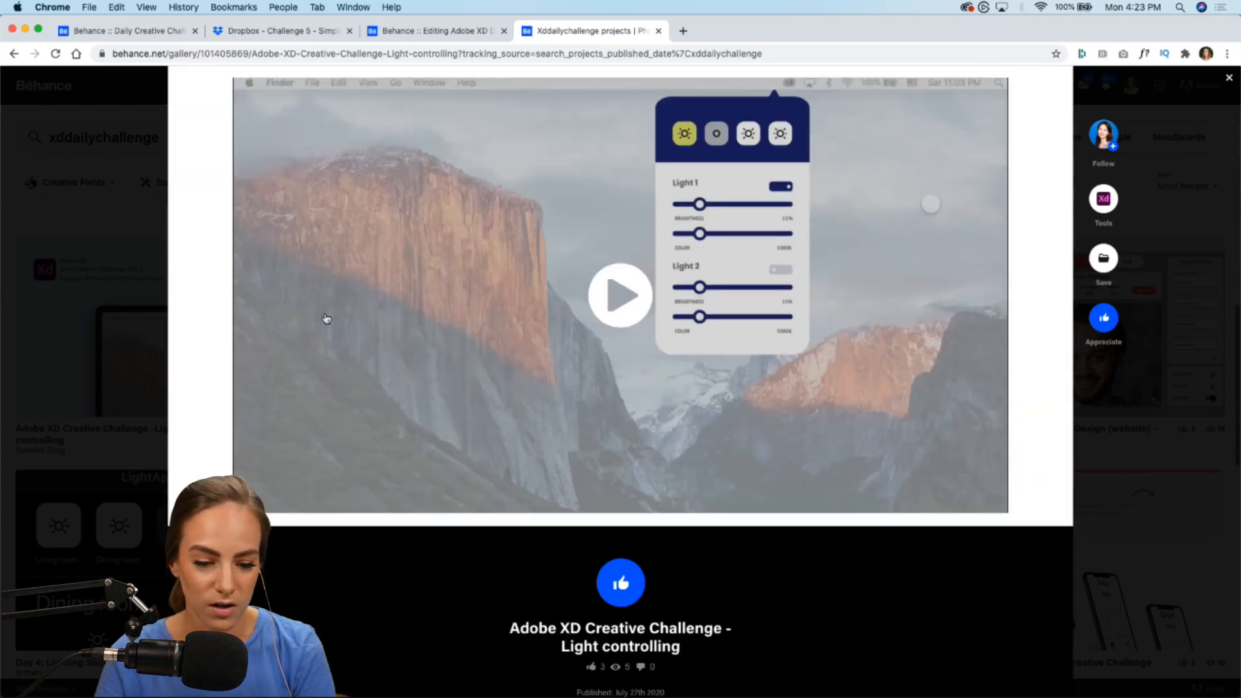
Watch the light controlling project's prototype video in full screen, look over the page again, and return to the search results.
click(634, 322)
click(989, 501)
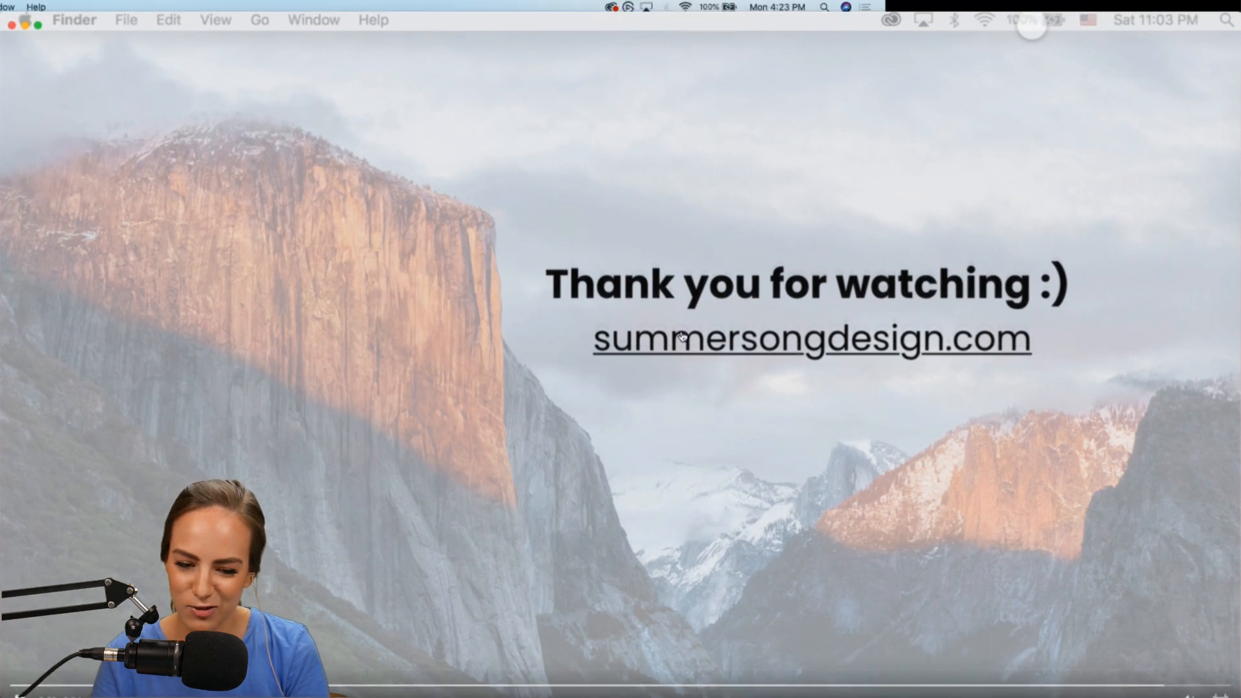
click(1220, 685)
scroll(221, 292, down, 10)
scroll(221, 292, up, 7)
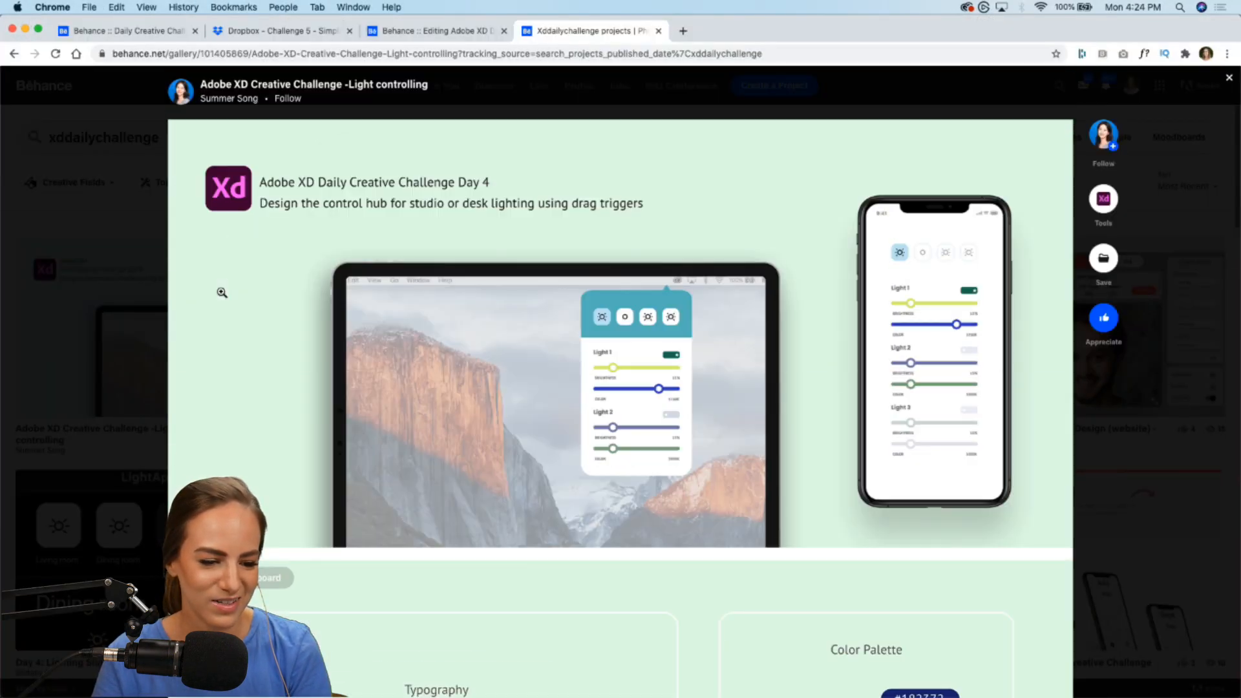
click(65, 204)
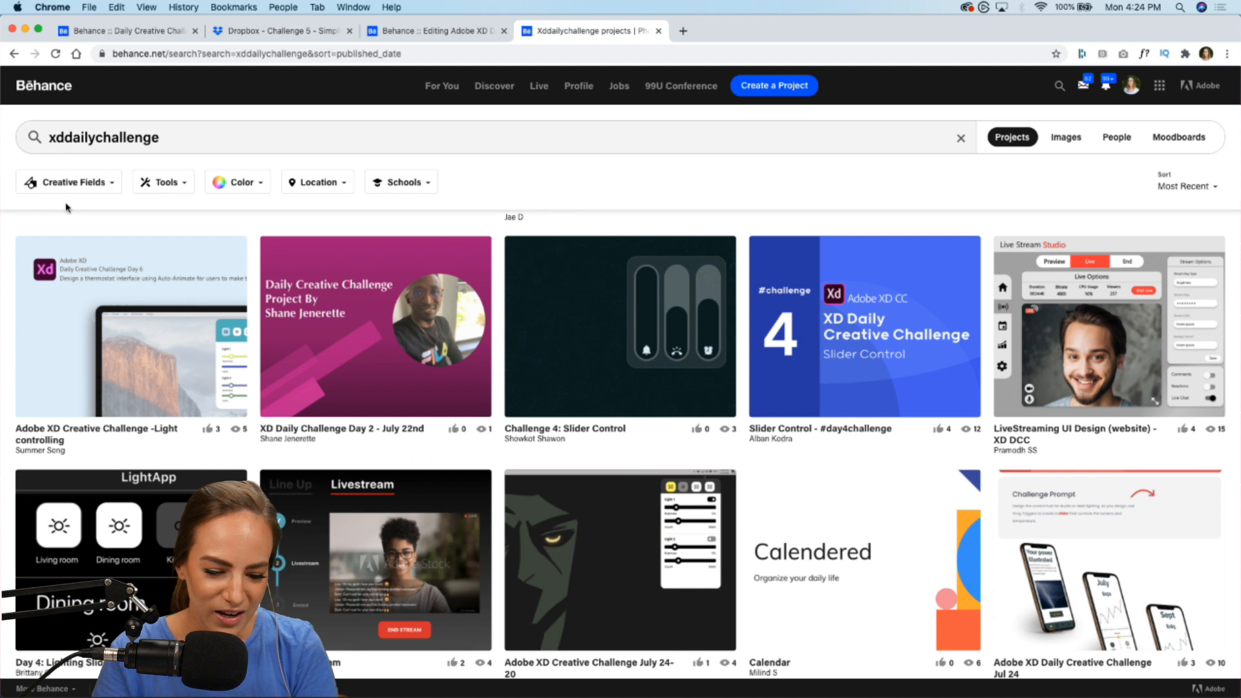